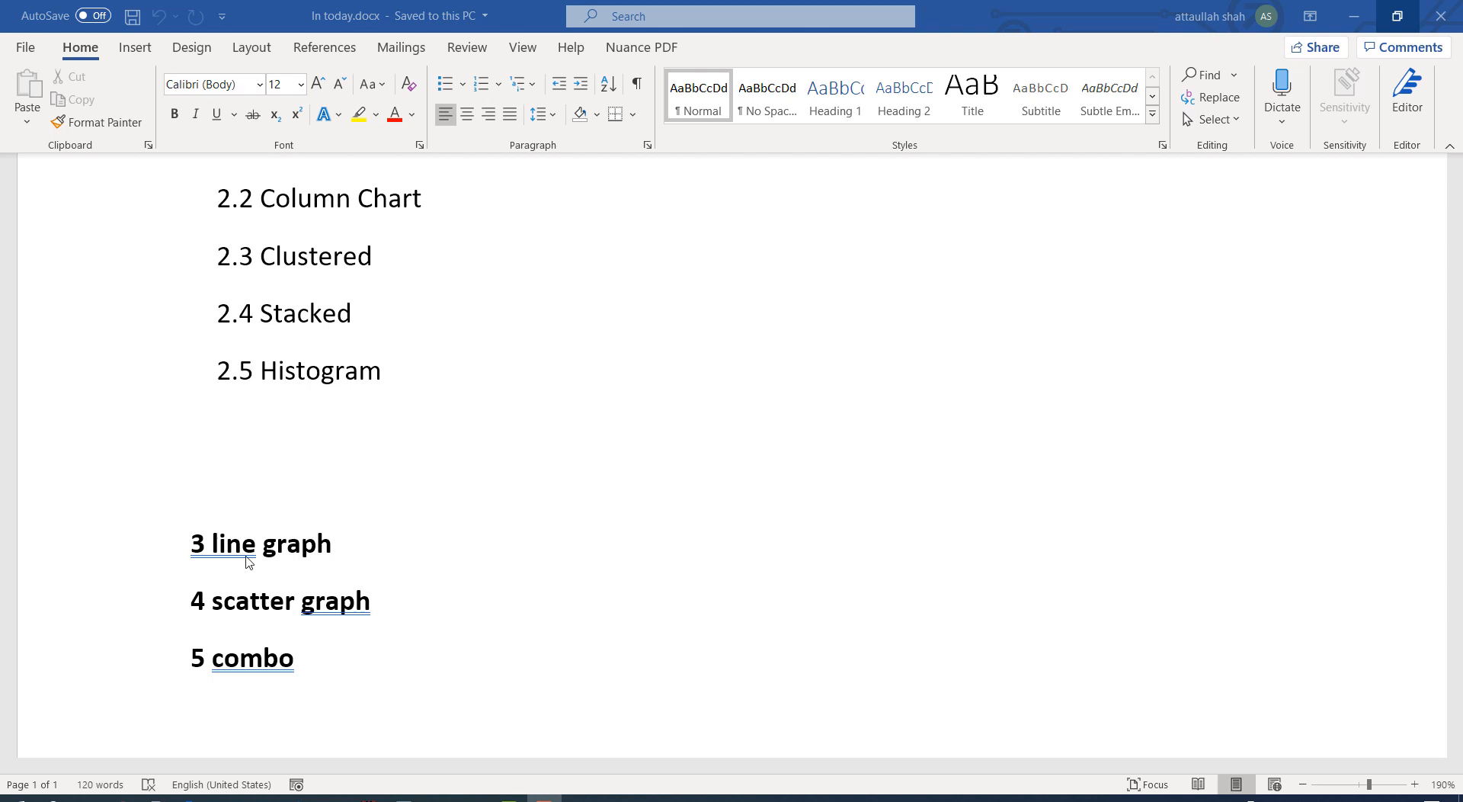
Step: Add the line "Show pattern /trends over time" directly below the "3 line graph" heading
click(362, 549)
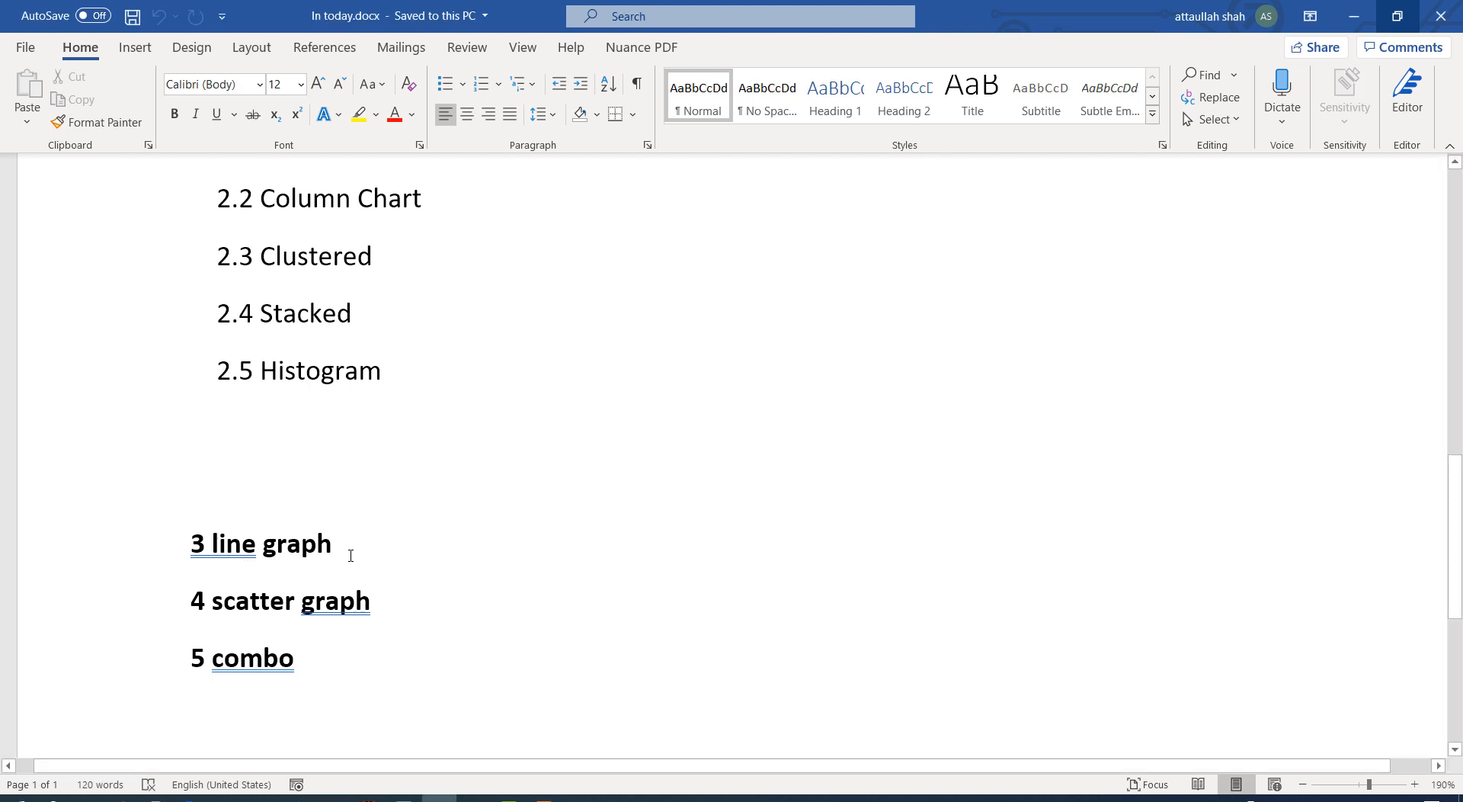
click(350, 555)
key(Return)
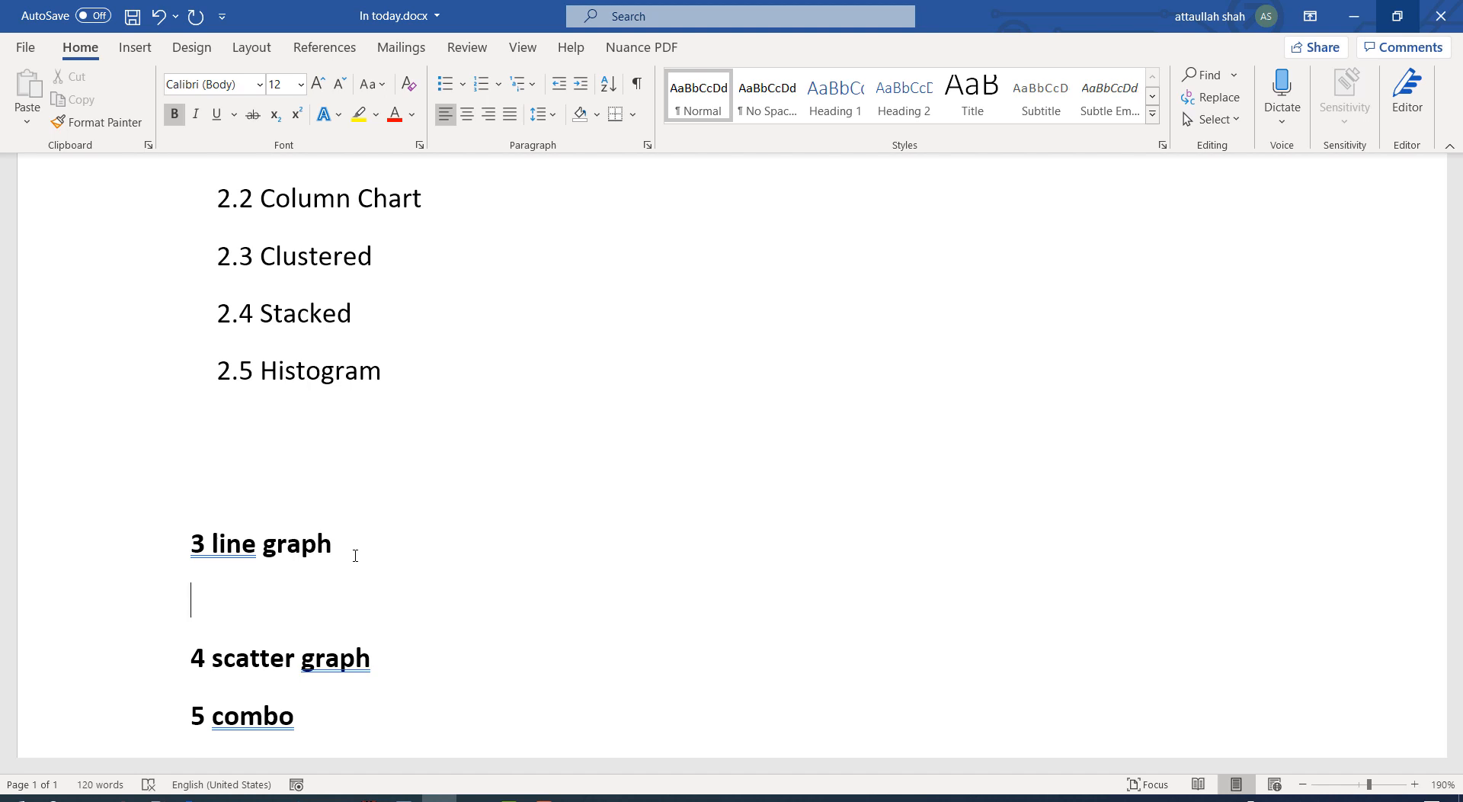
text(s)
text(how )
text(pa)
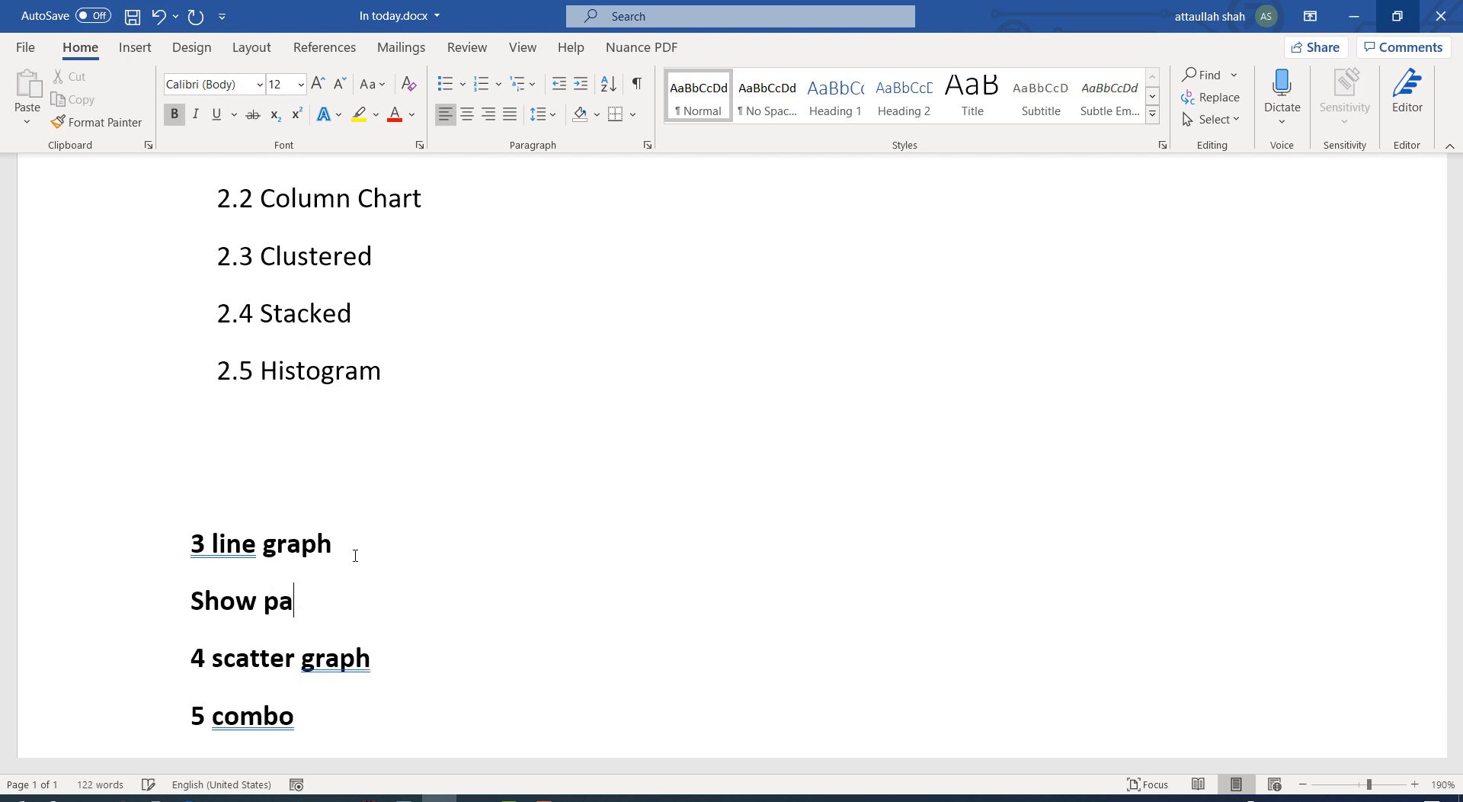
text(ttern /tre)
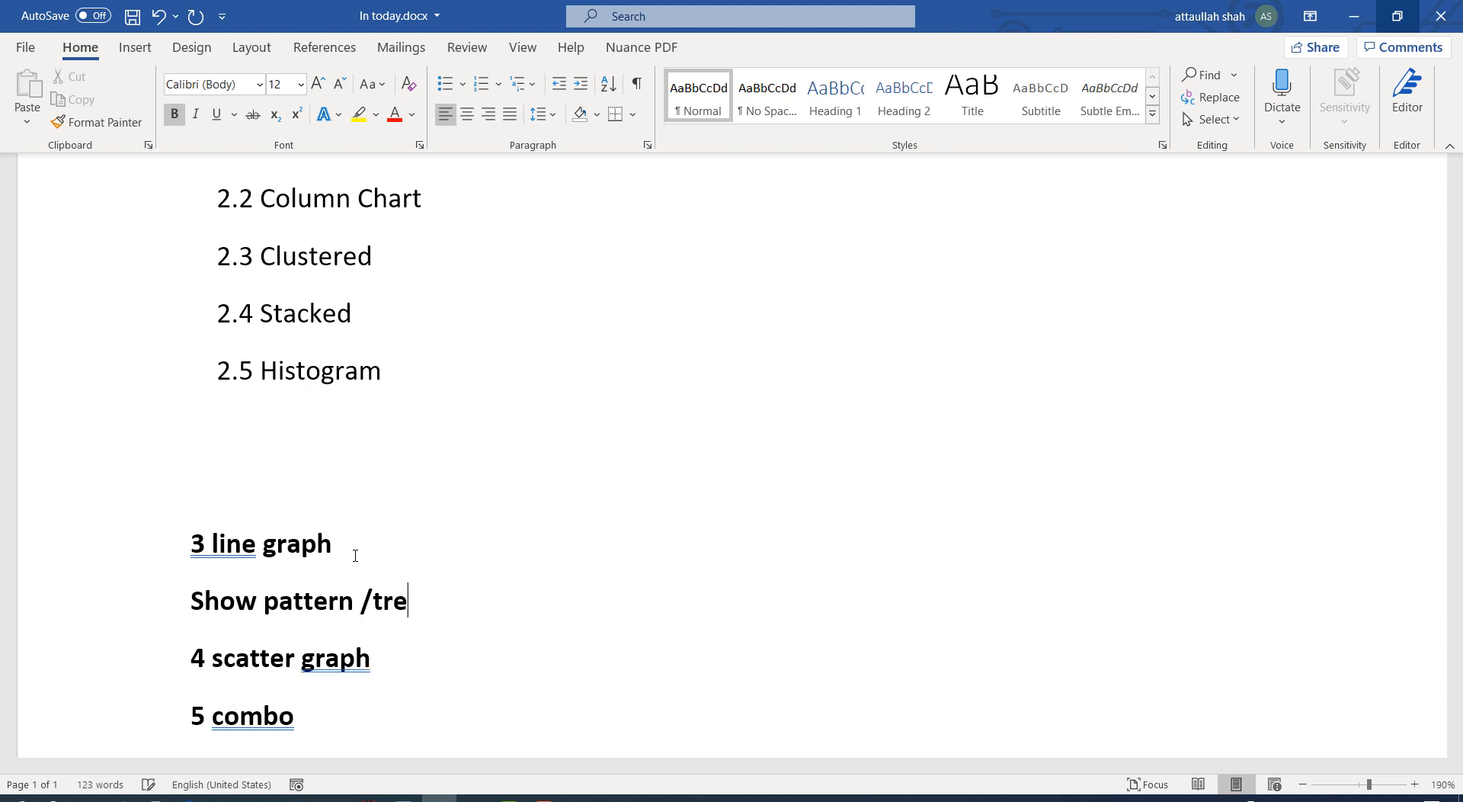
text(nds over )
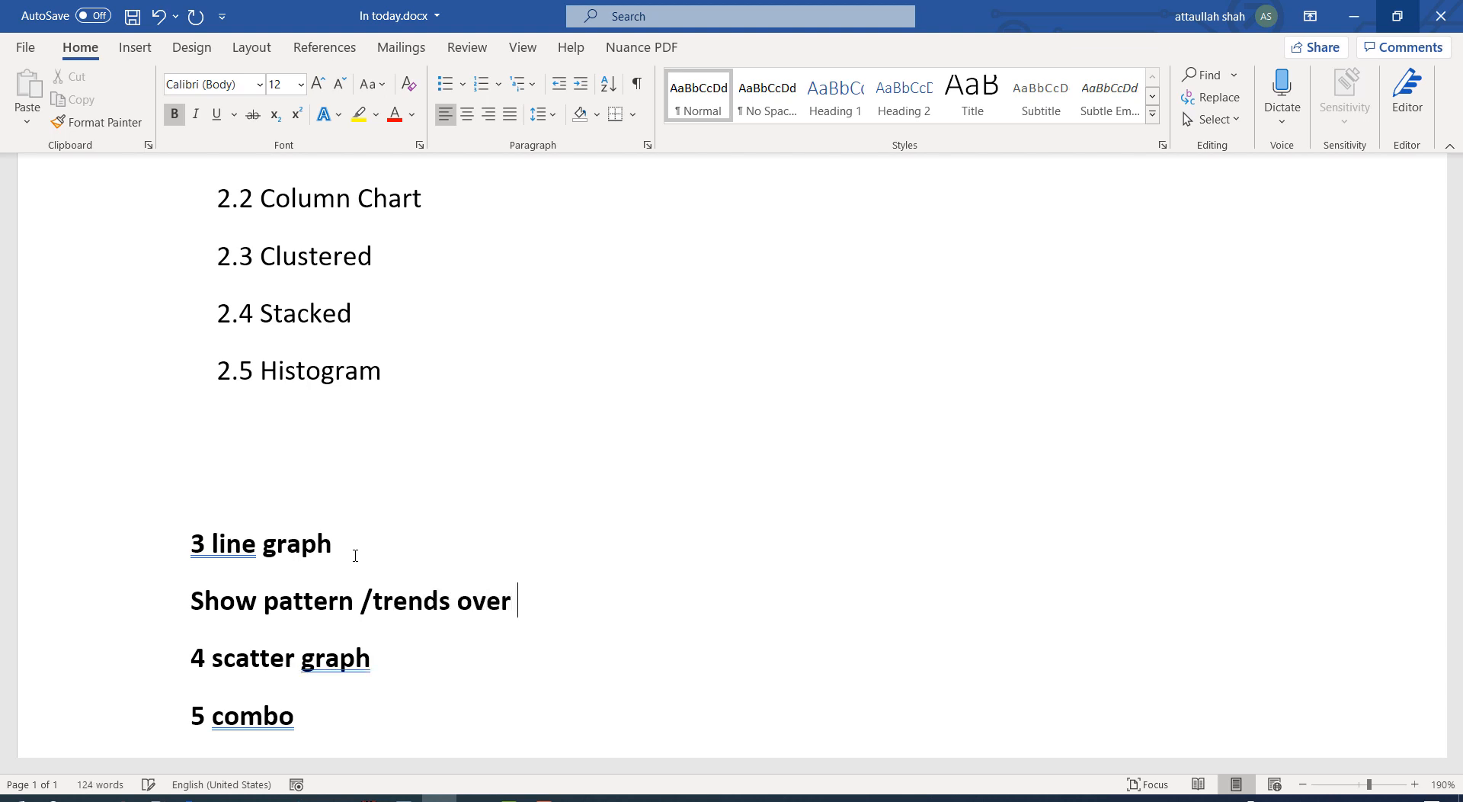
text(t)
text(me)
key(BackSpace)
key(BackSpace)
text(ime)
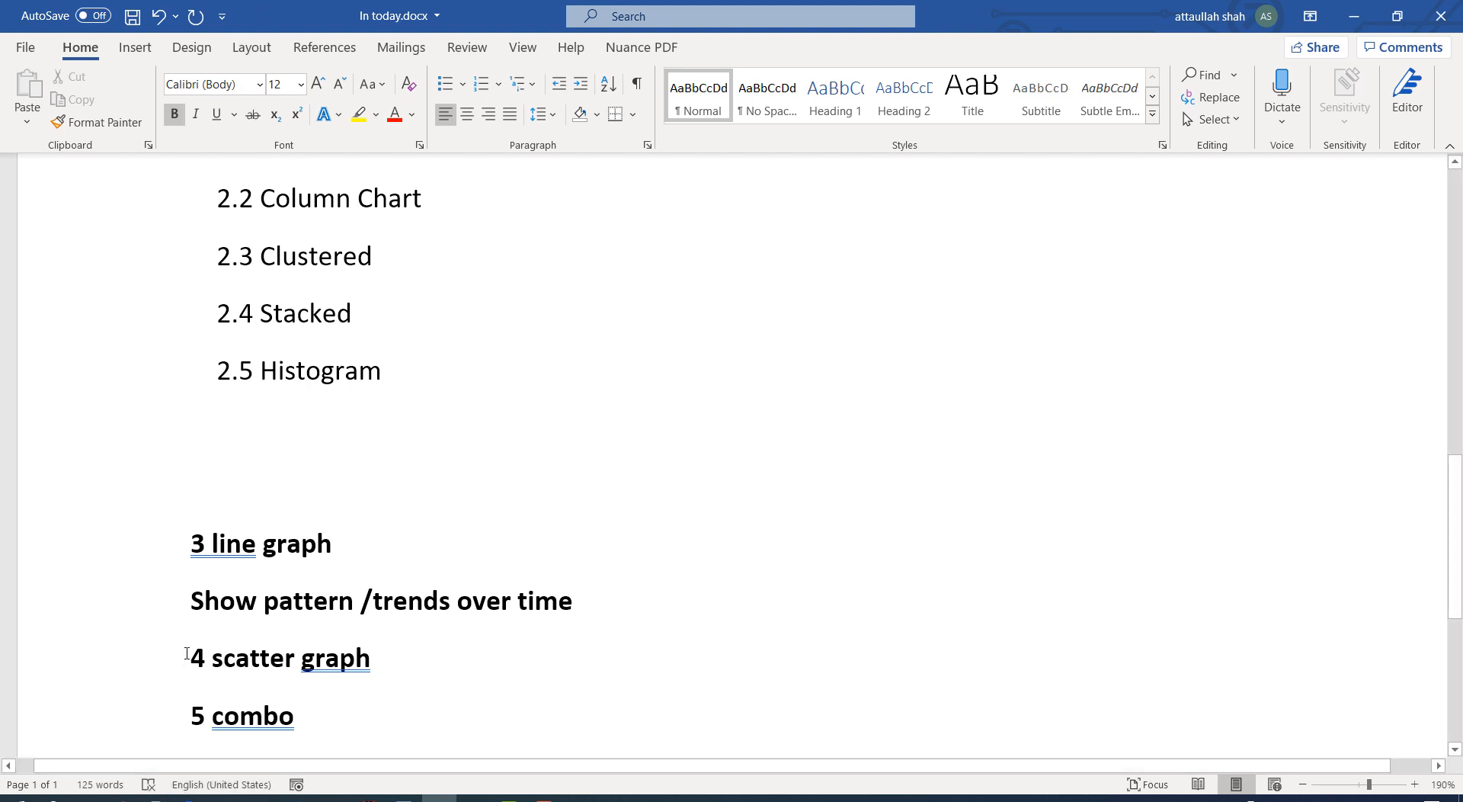
Step: Indent the line "Show pattern /trends over time" slightly and remove its bold formatting
click(188, 597)
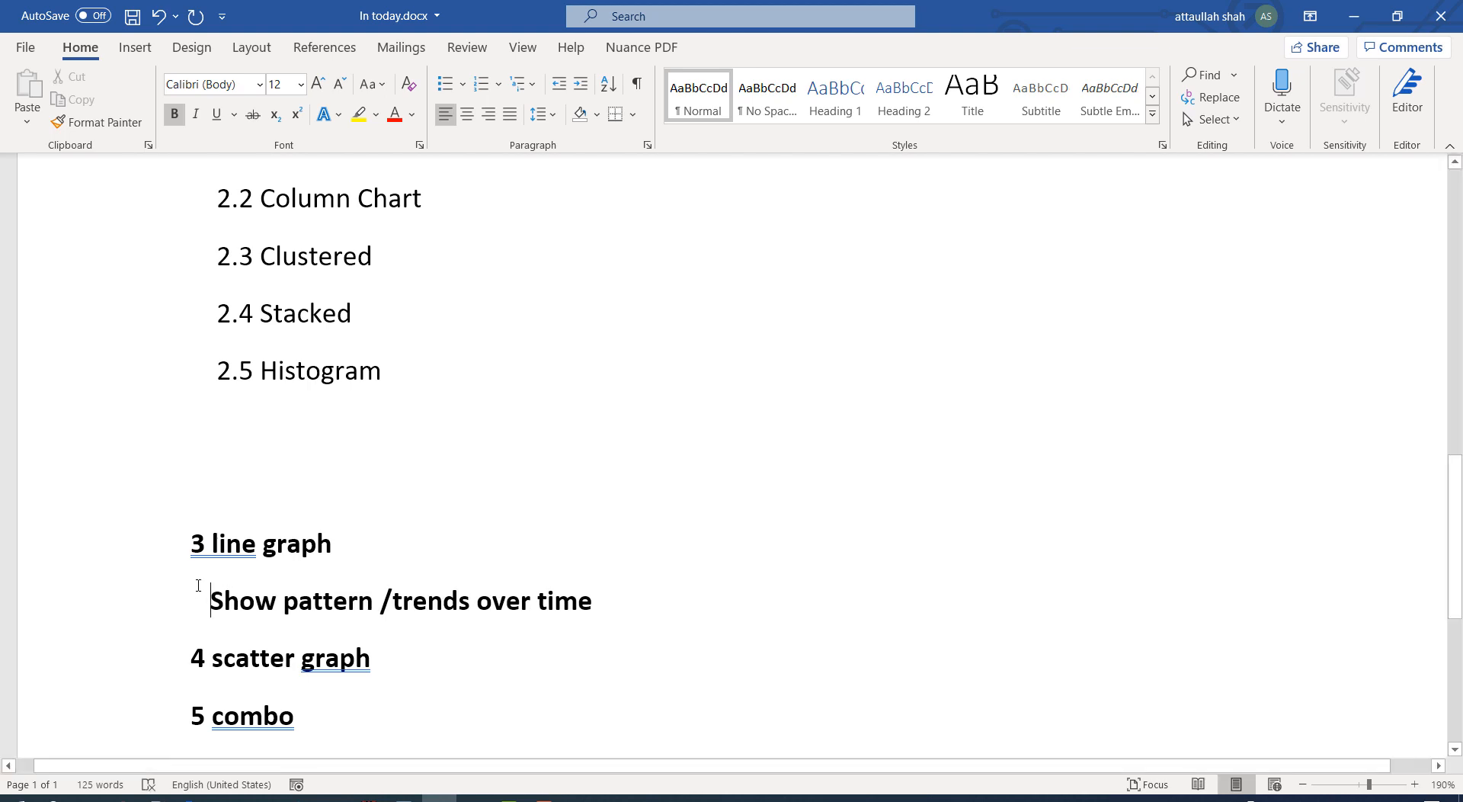
drag(210, 592, 609, 606)
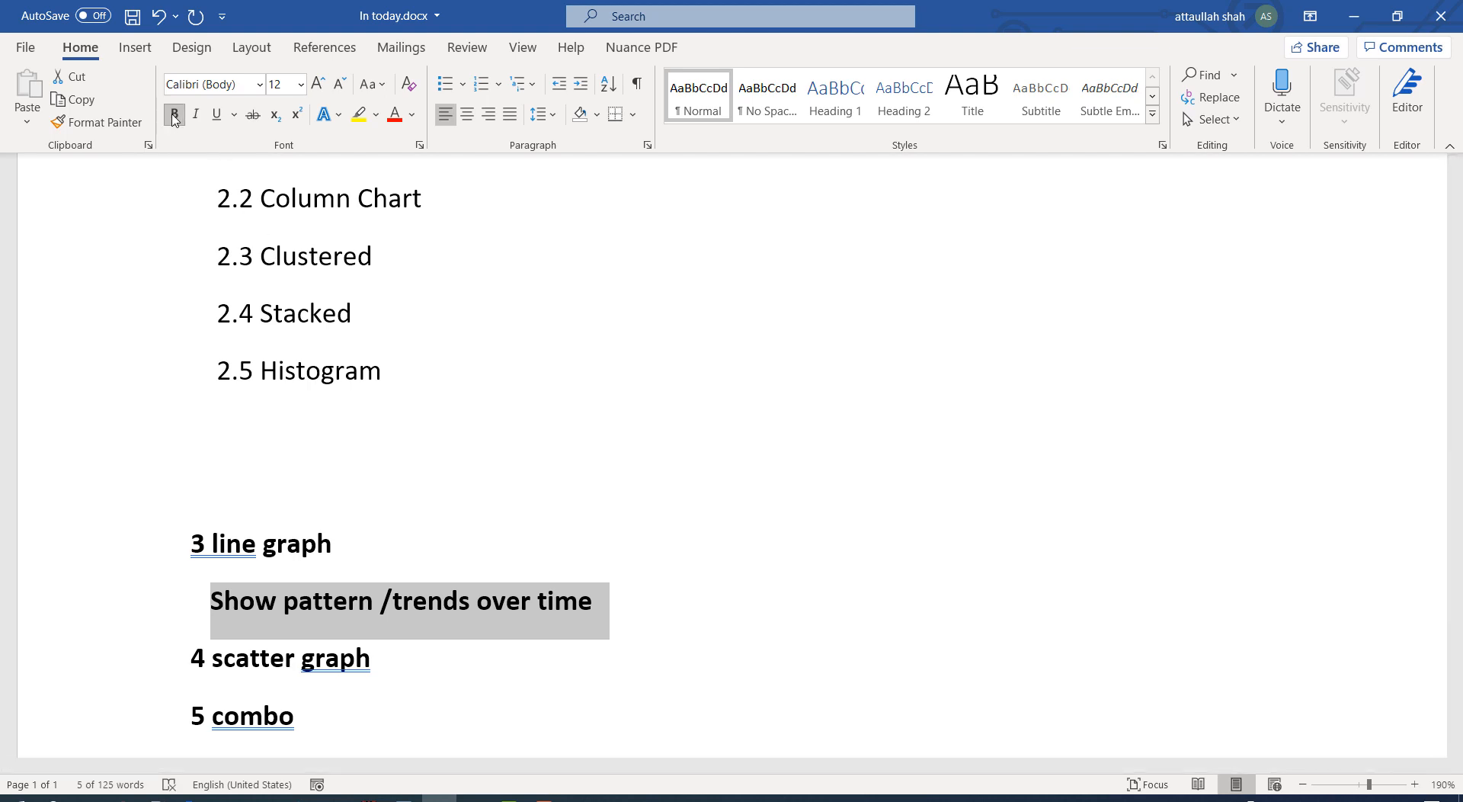
click(174, 114)
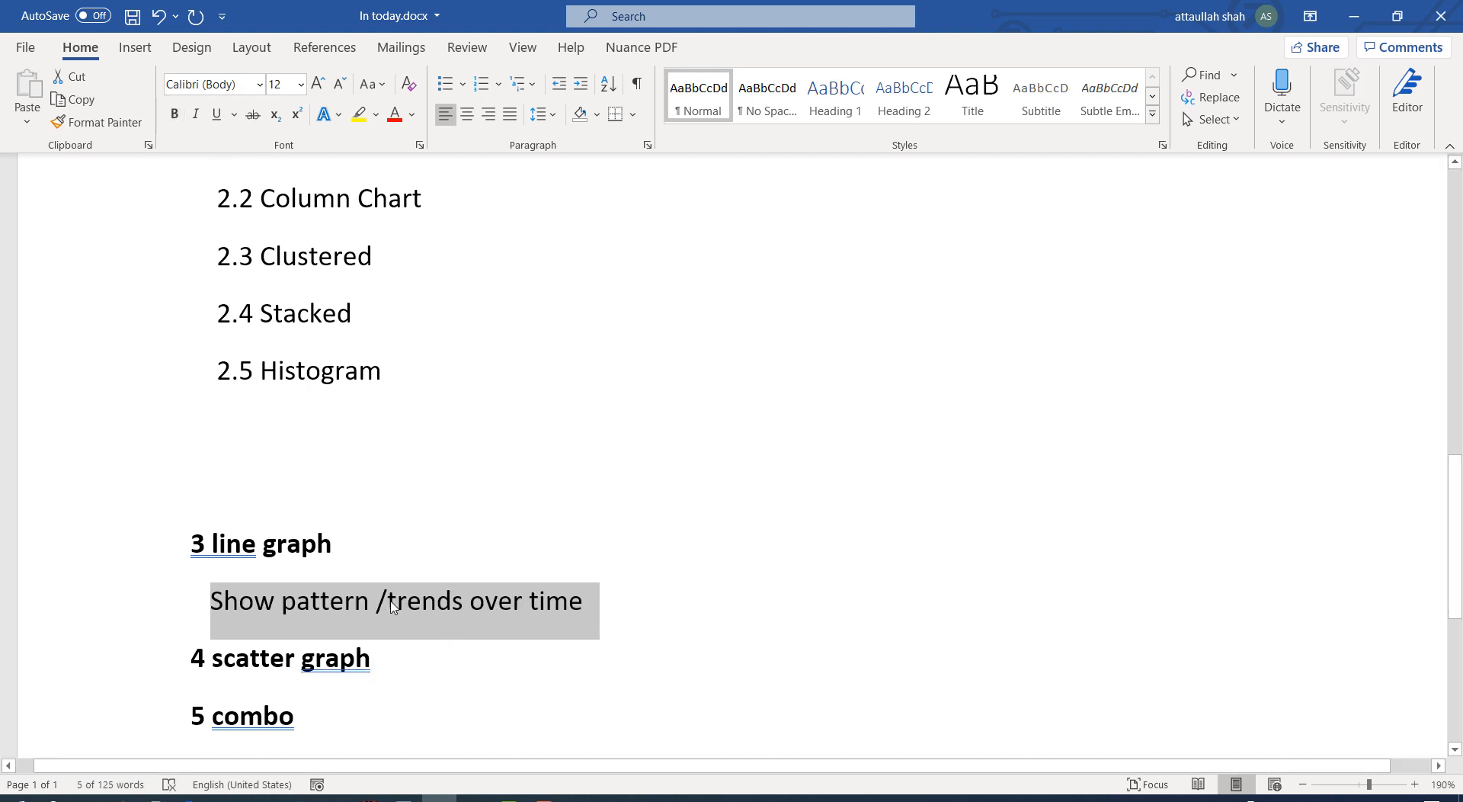
click(390, 606)
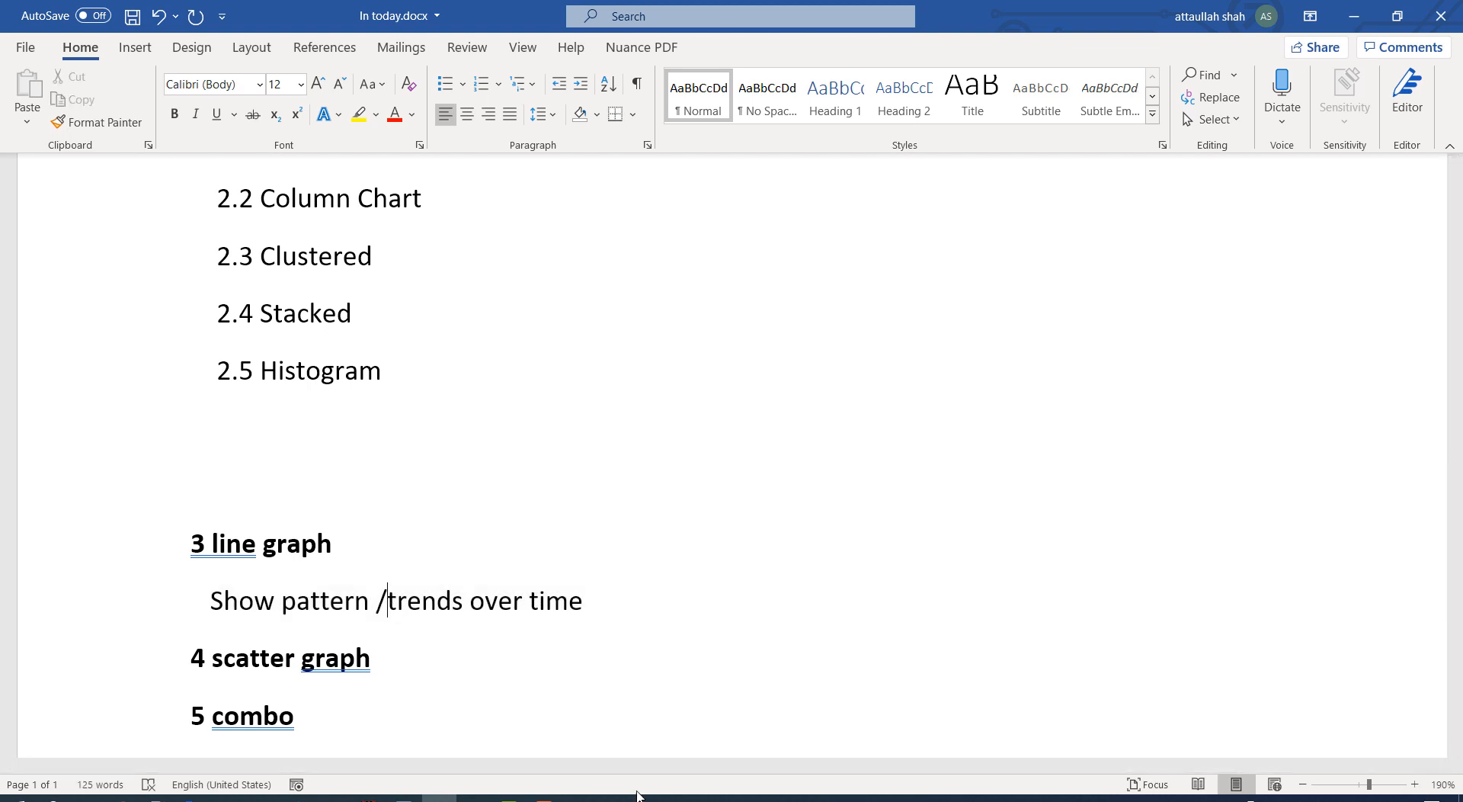
Step: Capitalize the first letter of "line" in the heading so it reads "3 Line graph"
click(218, 544)
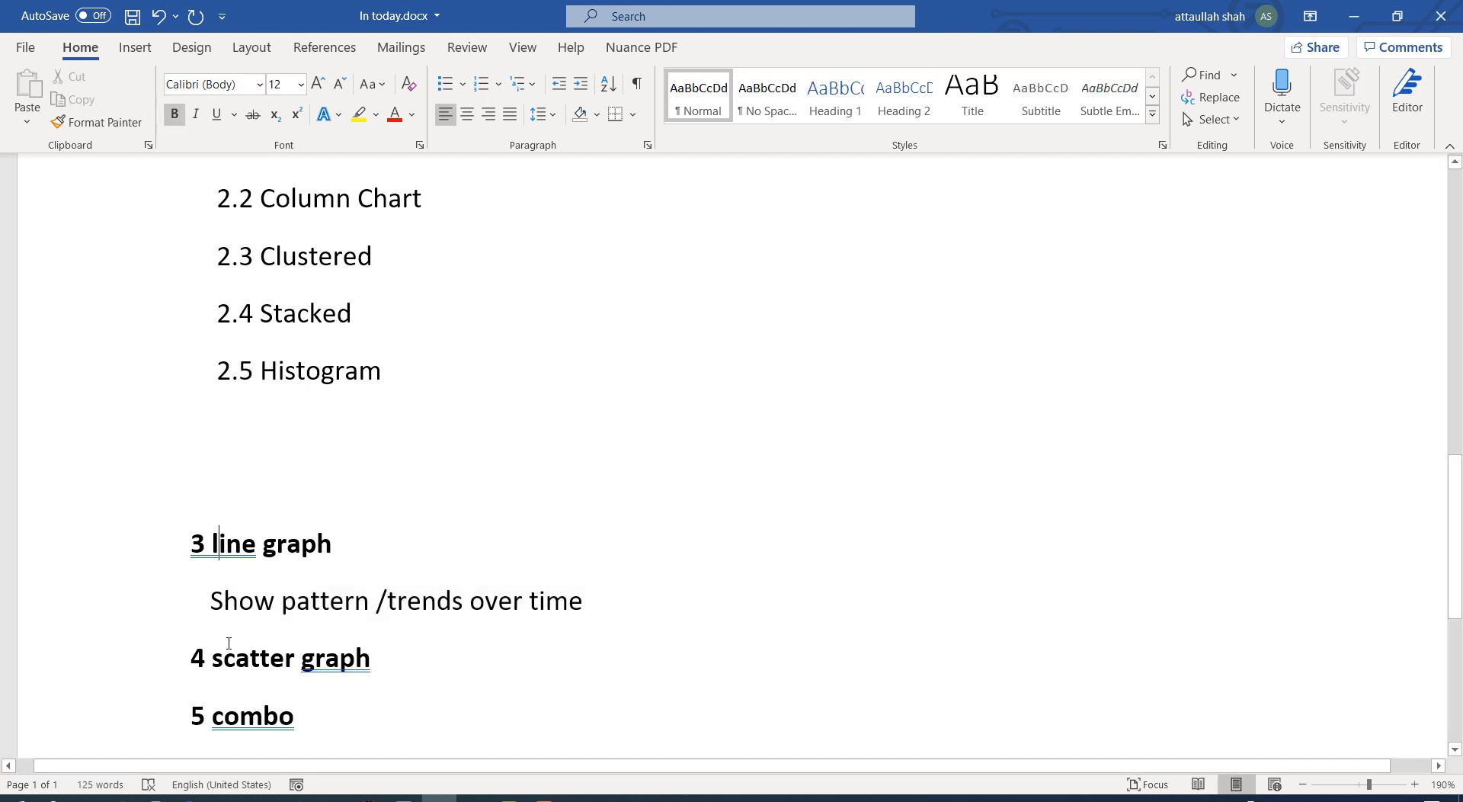
key(BackSpace)
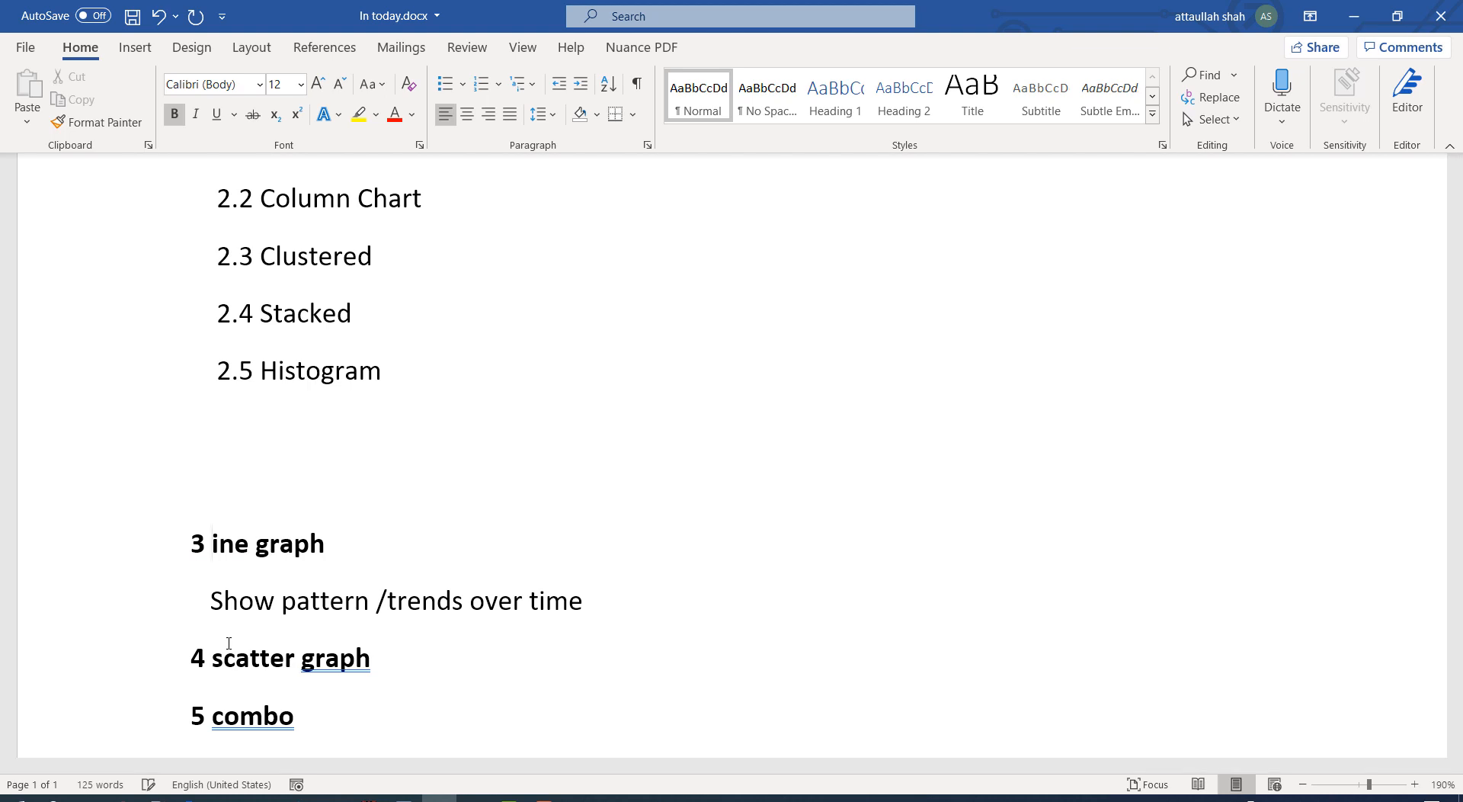
text(L)
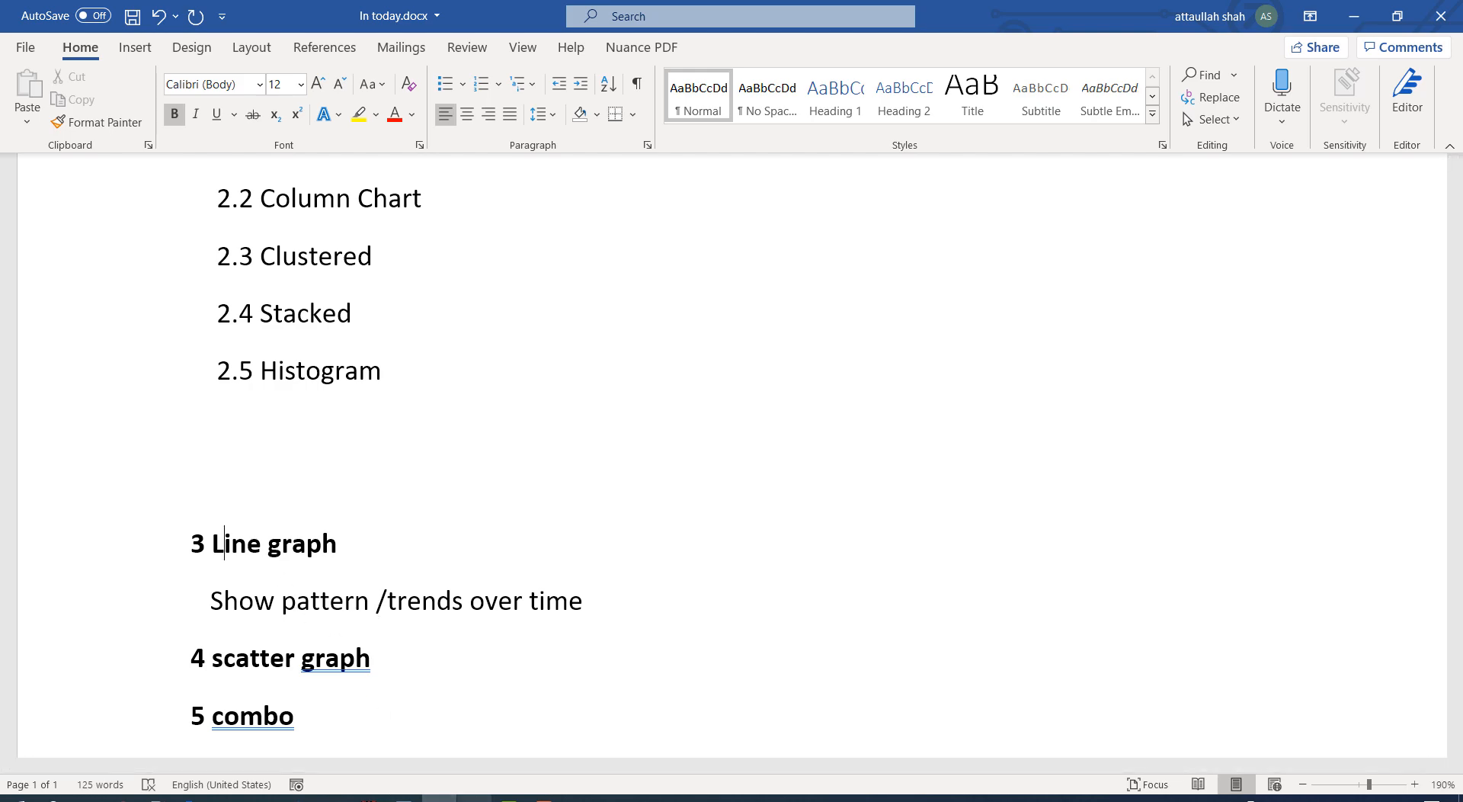
Step: Switch to the Book1 workbook in Excel and review the year and GDP columns on the Line sheet
click(474, 798)
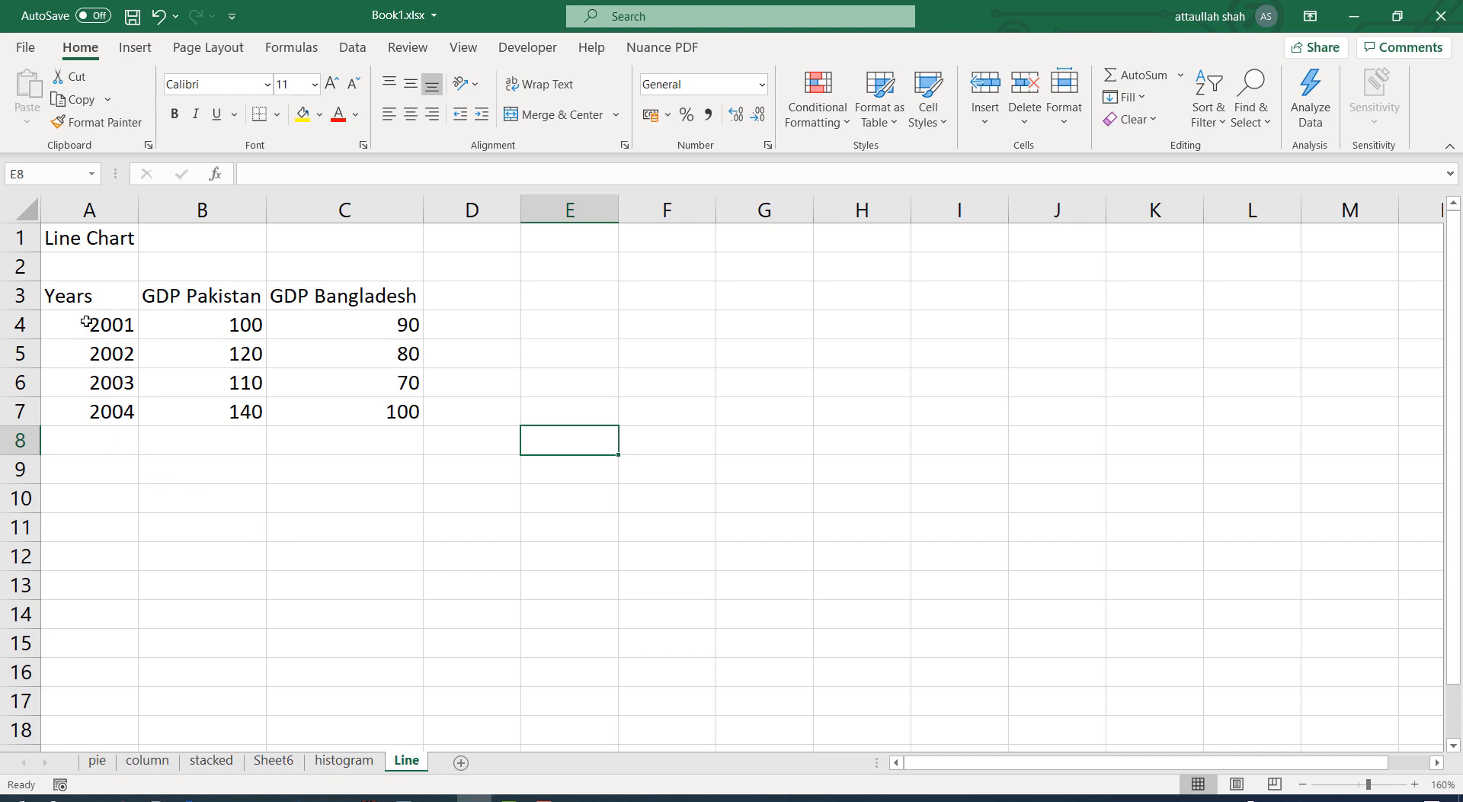
drag(86, 324, 87, 401)
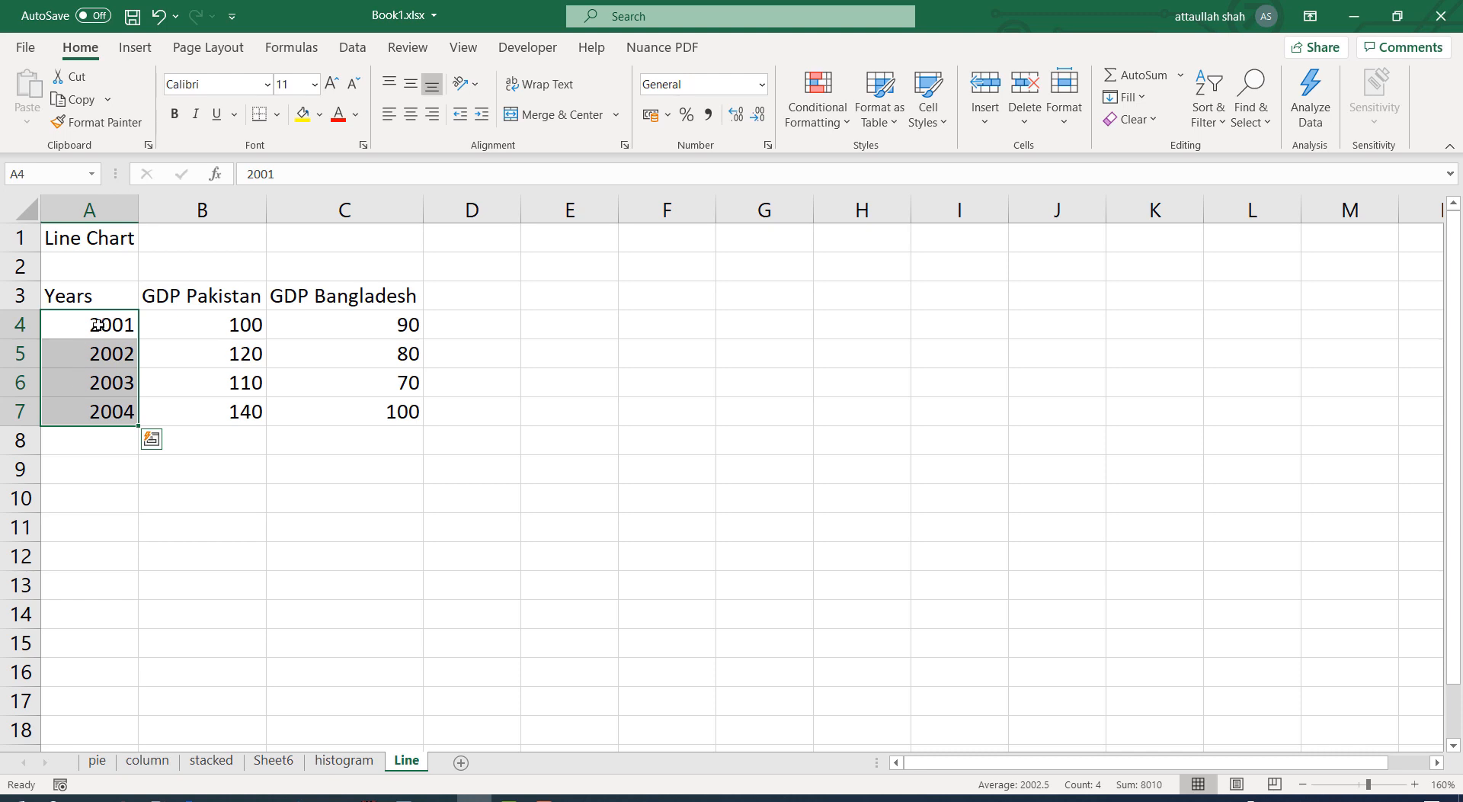
drag(97, 292, 101, 409)
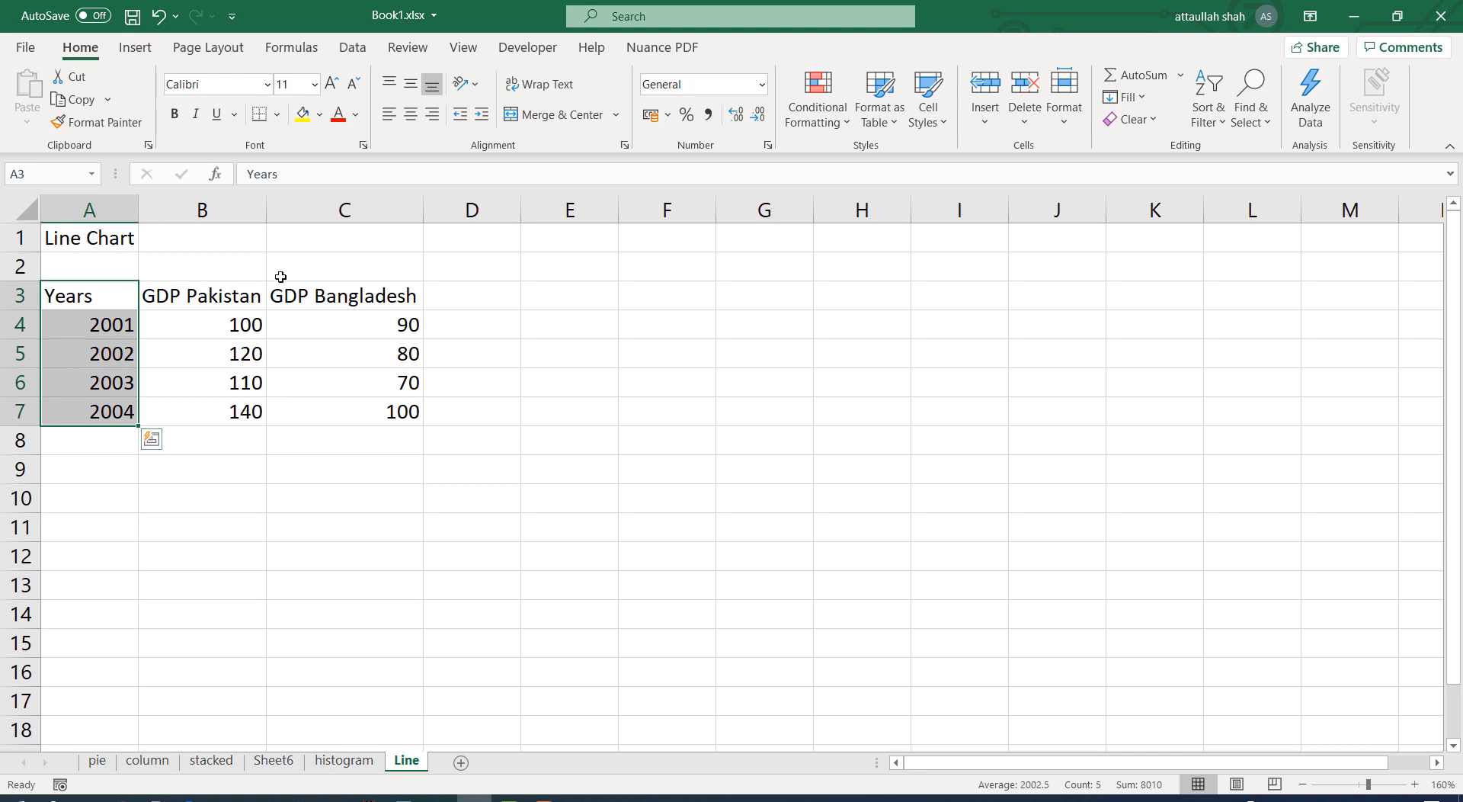
click(338, 207)
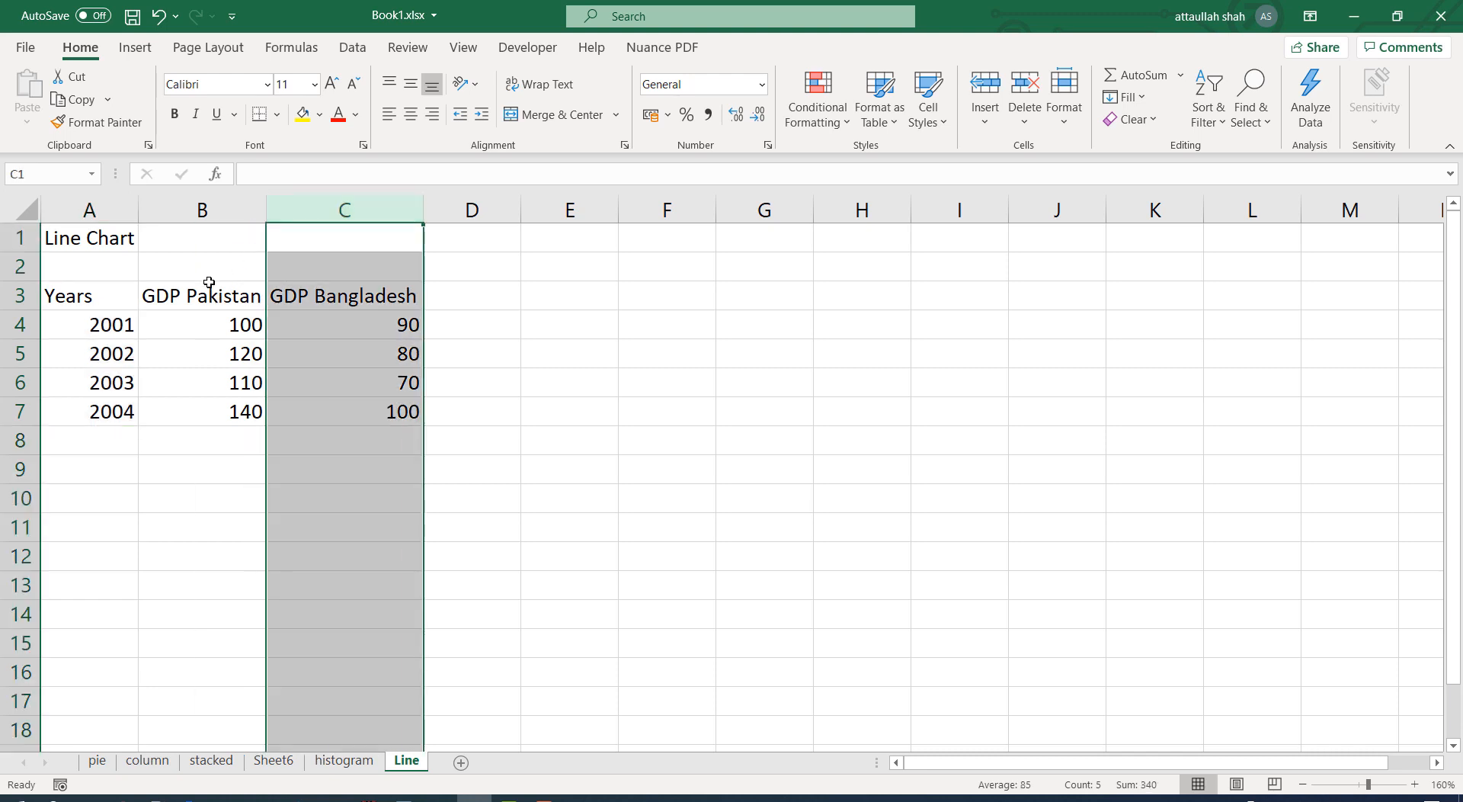
Step: Insert a basic 2-D line chart from the GDP Pakistan data in B3:B7
drag(206, 293, 199, 412)
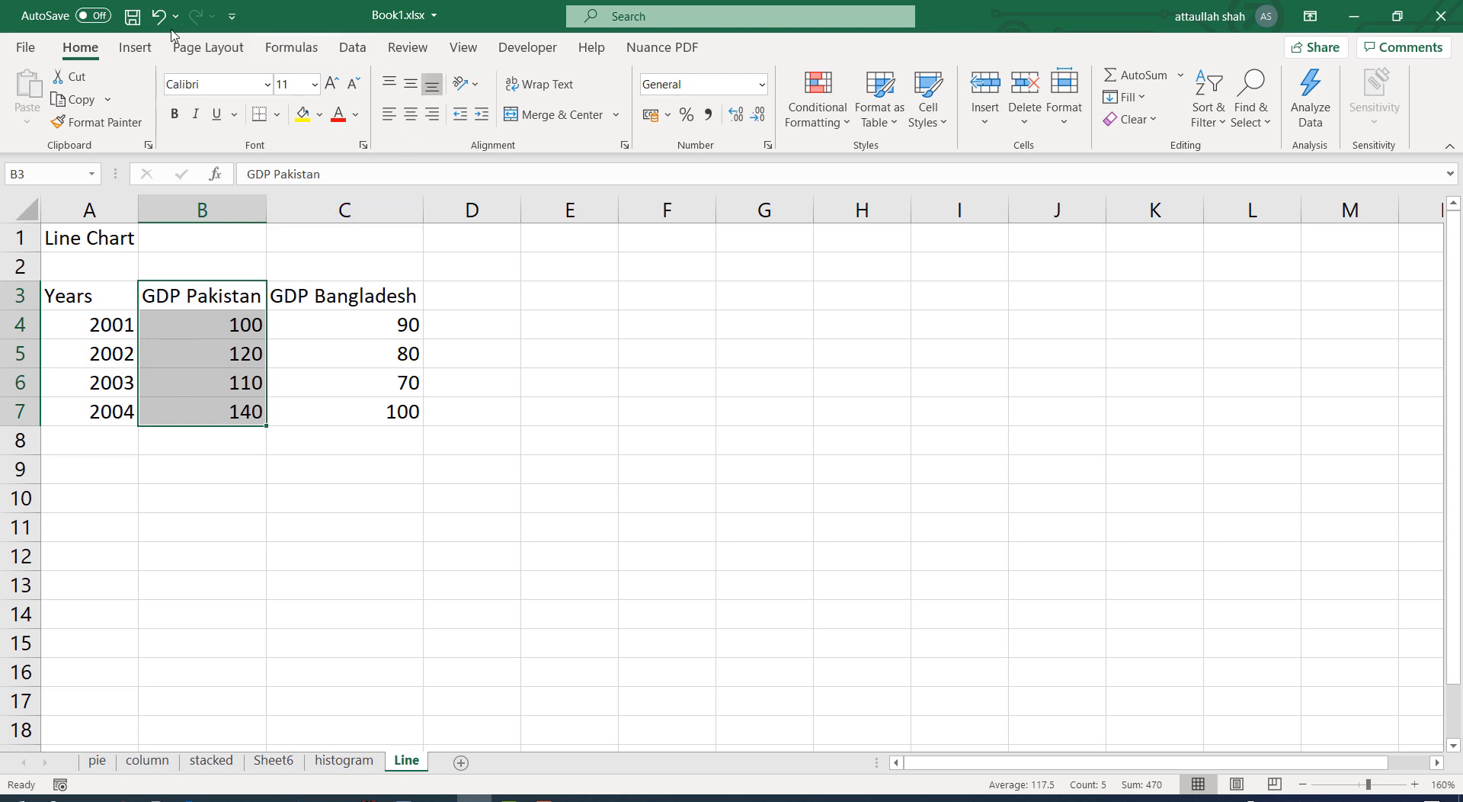
click(135, 47)
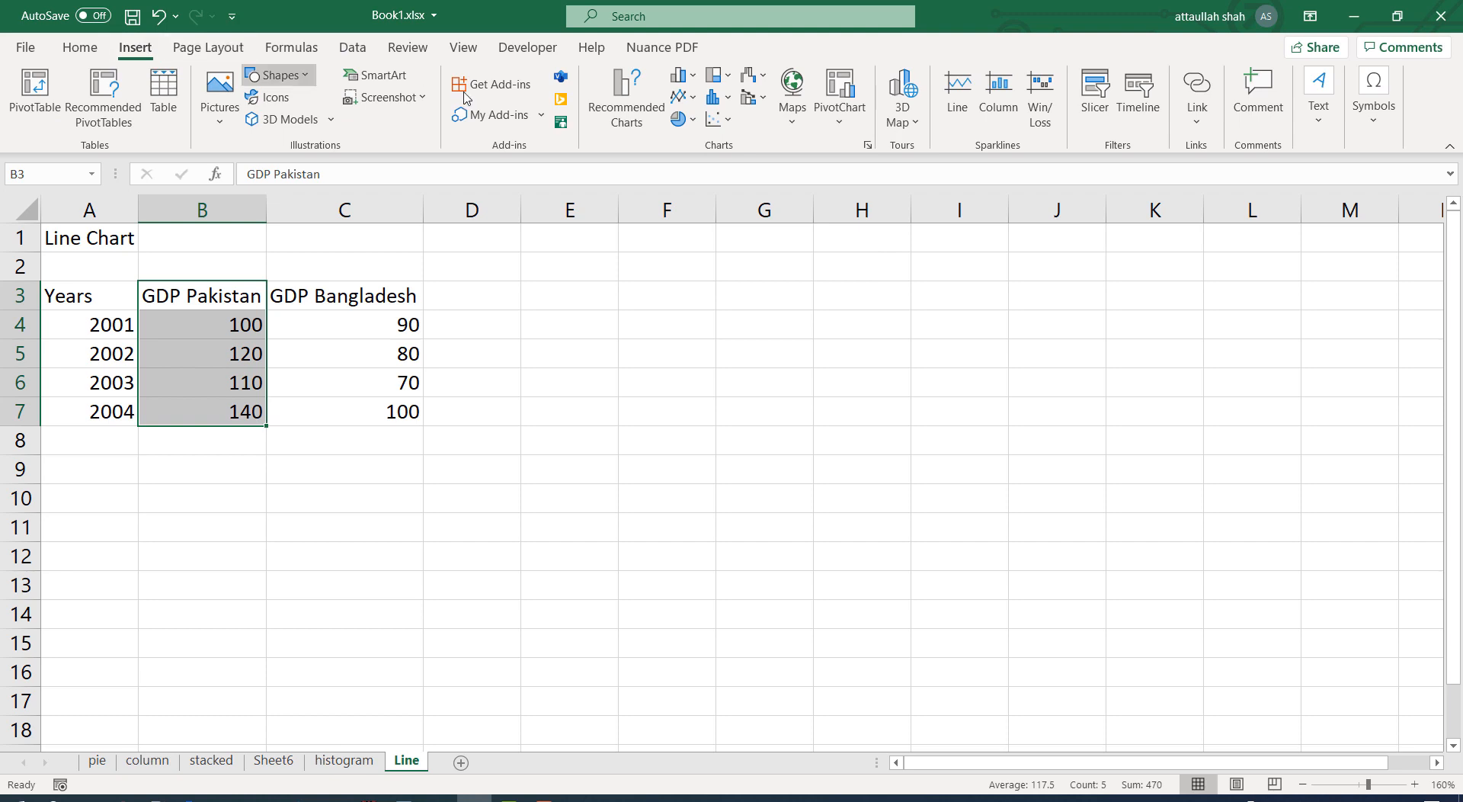
click(690, 102)
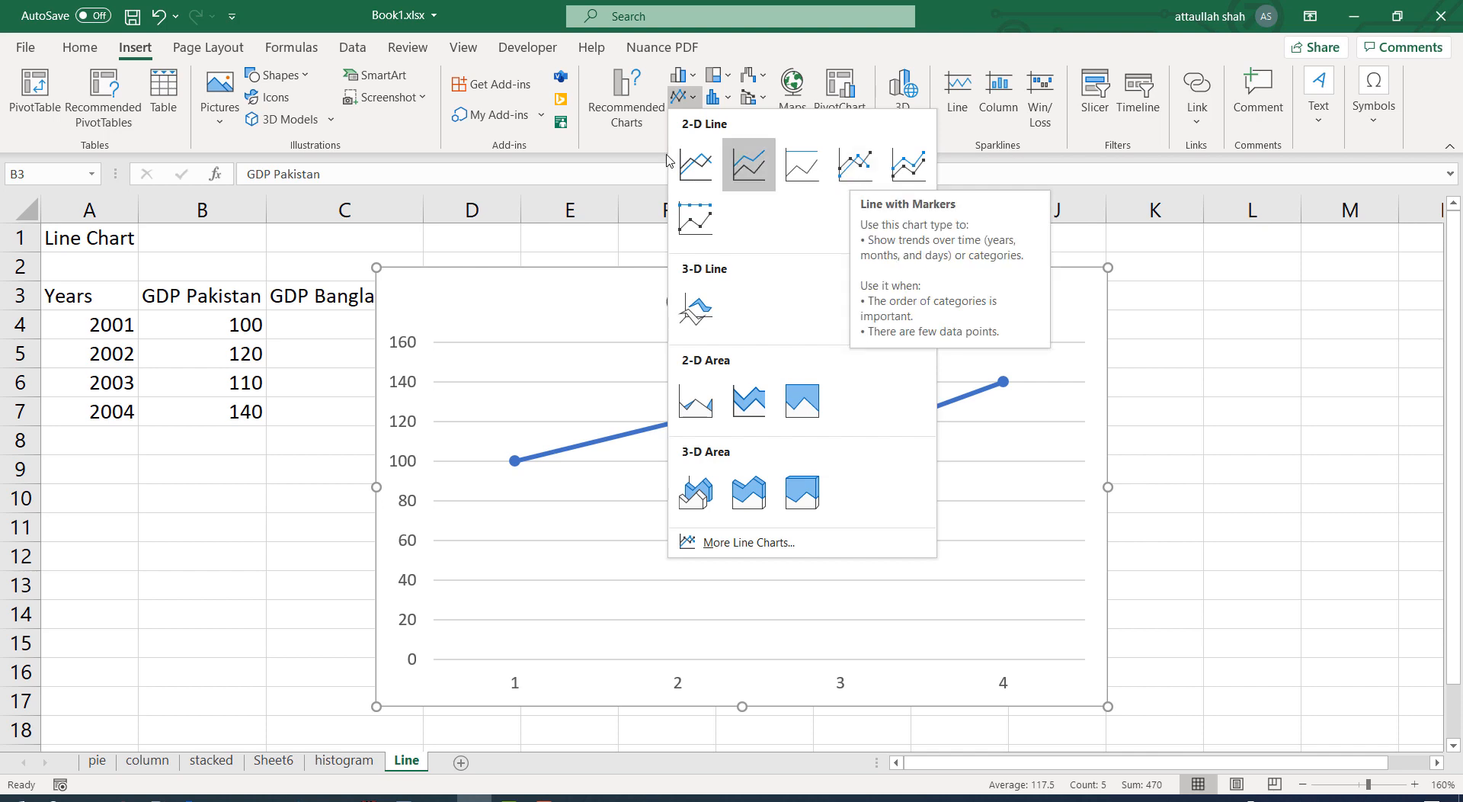
click(709, 166)
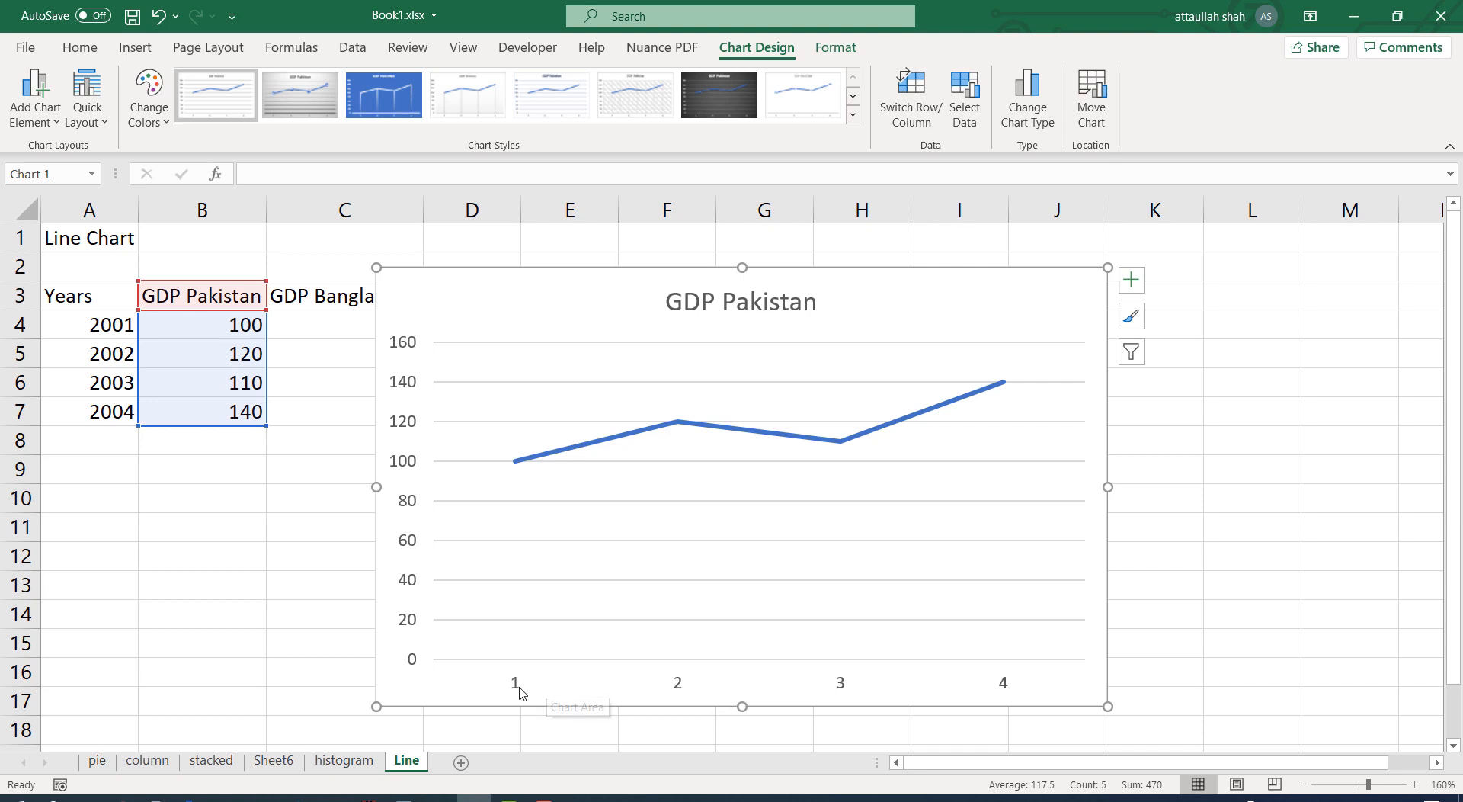
Step: Set the GDP Pakistan chart's horizontal axis labels to the years in A4:A7
right_click(771, 596)
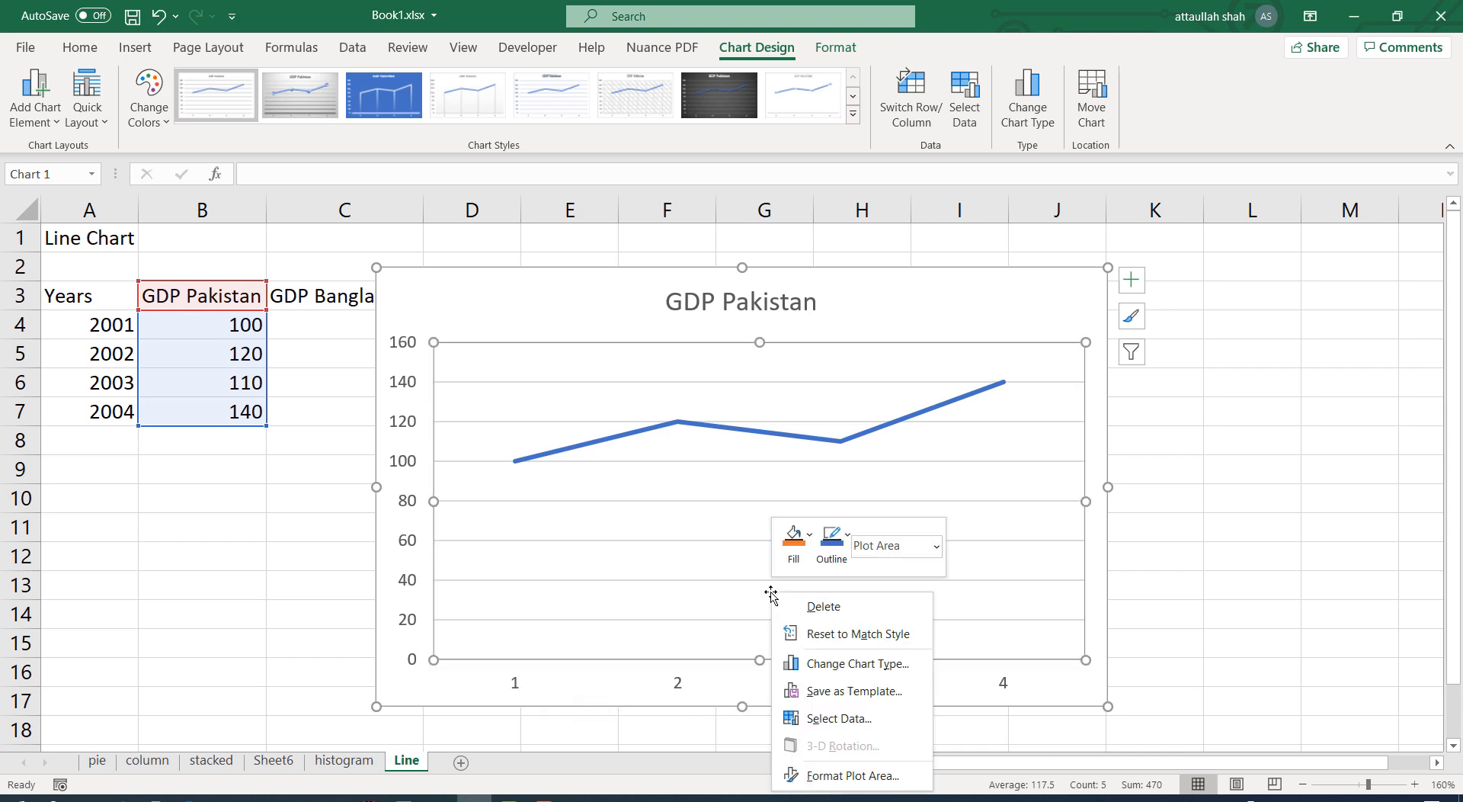
click(829, 724)
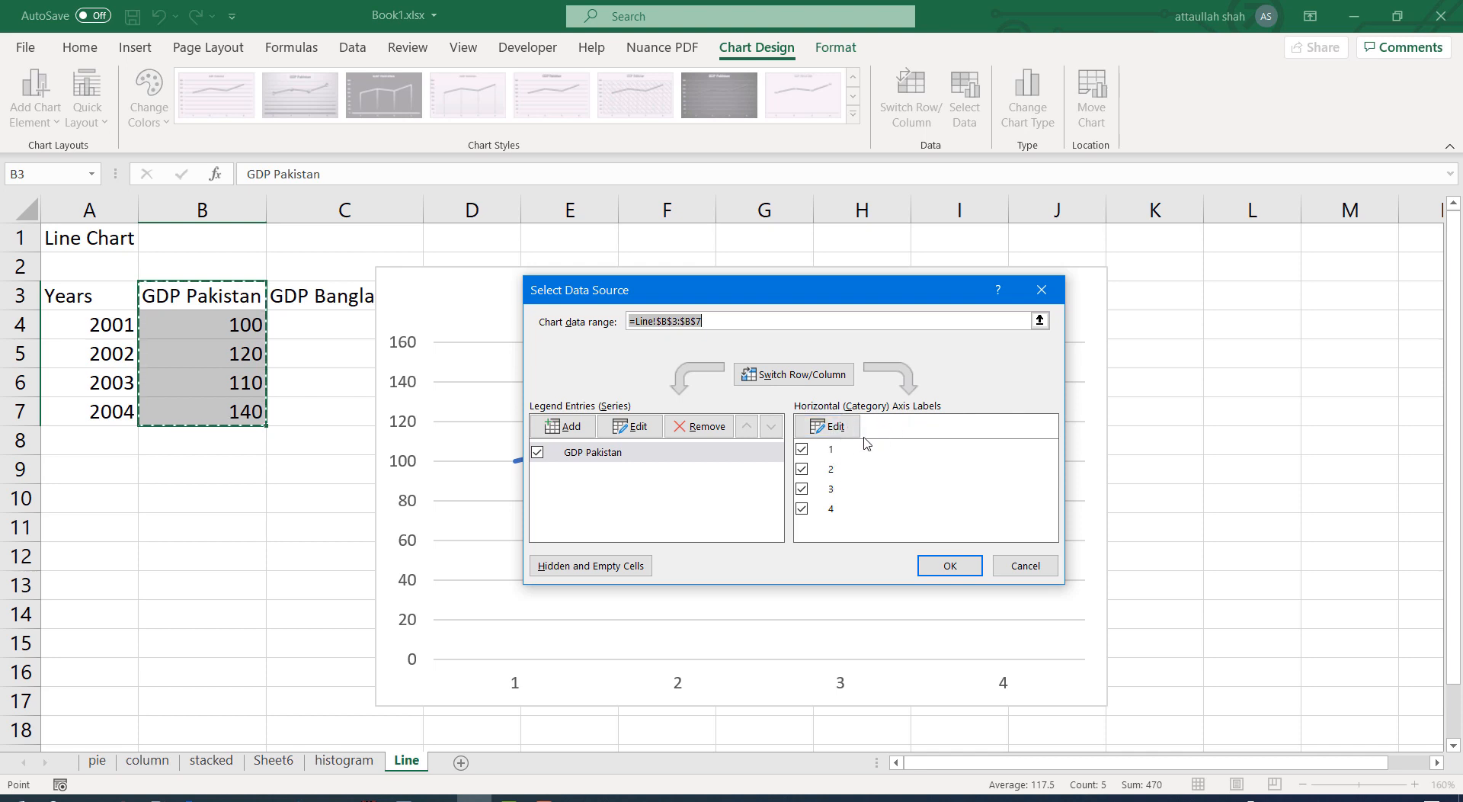
click(824, 428)
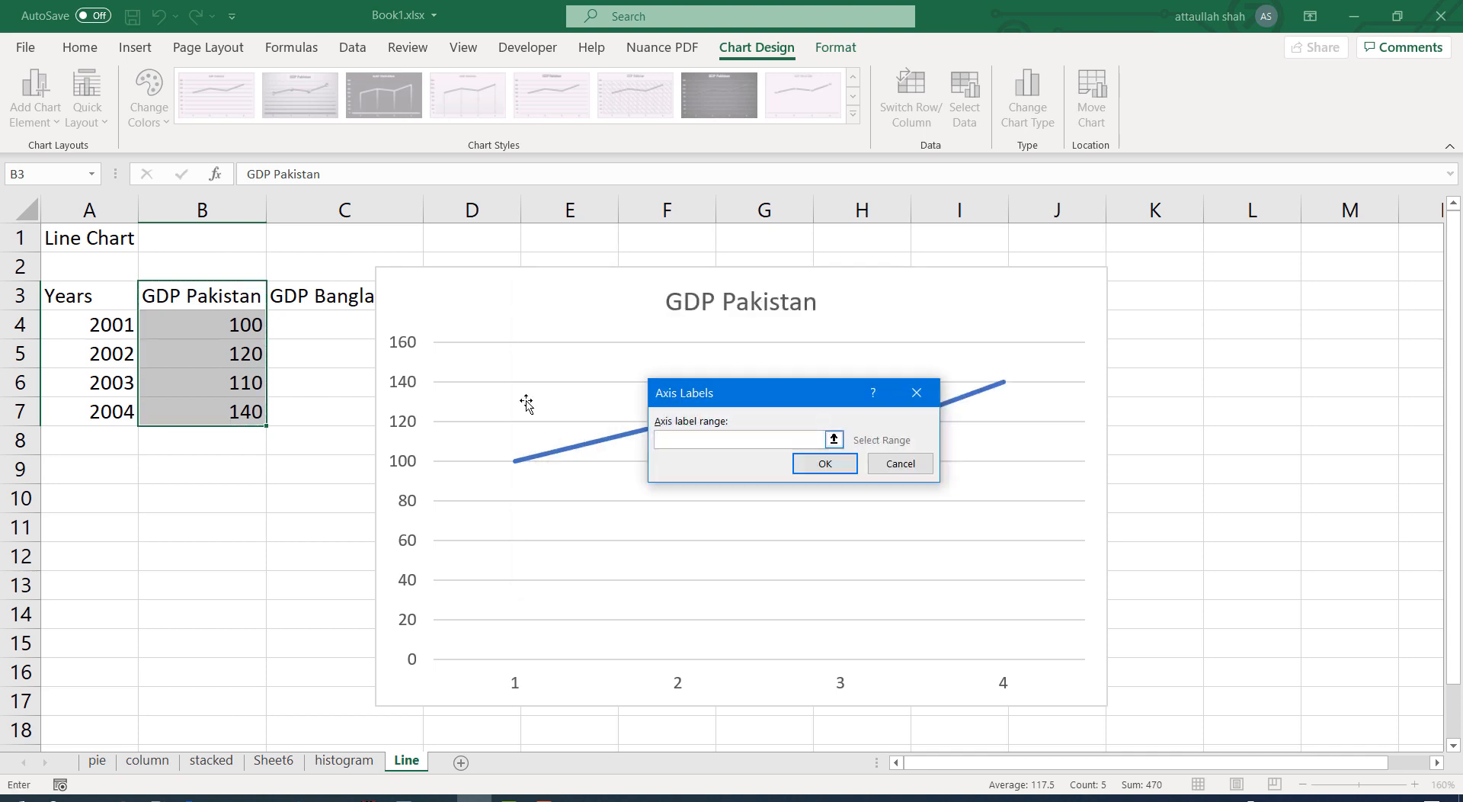
drag(89, 320, 96, 408)
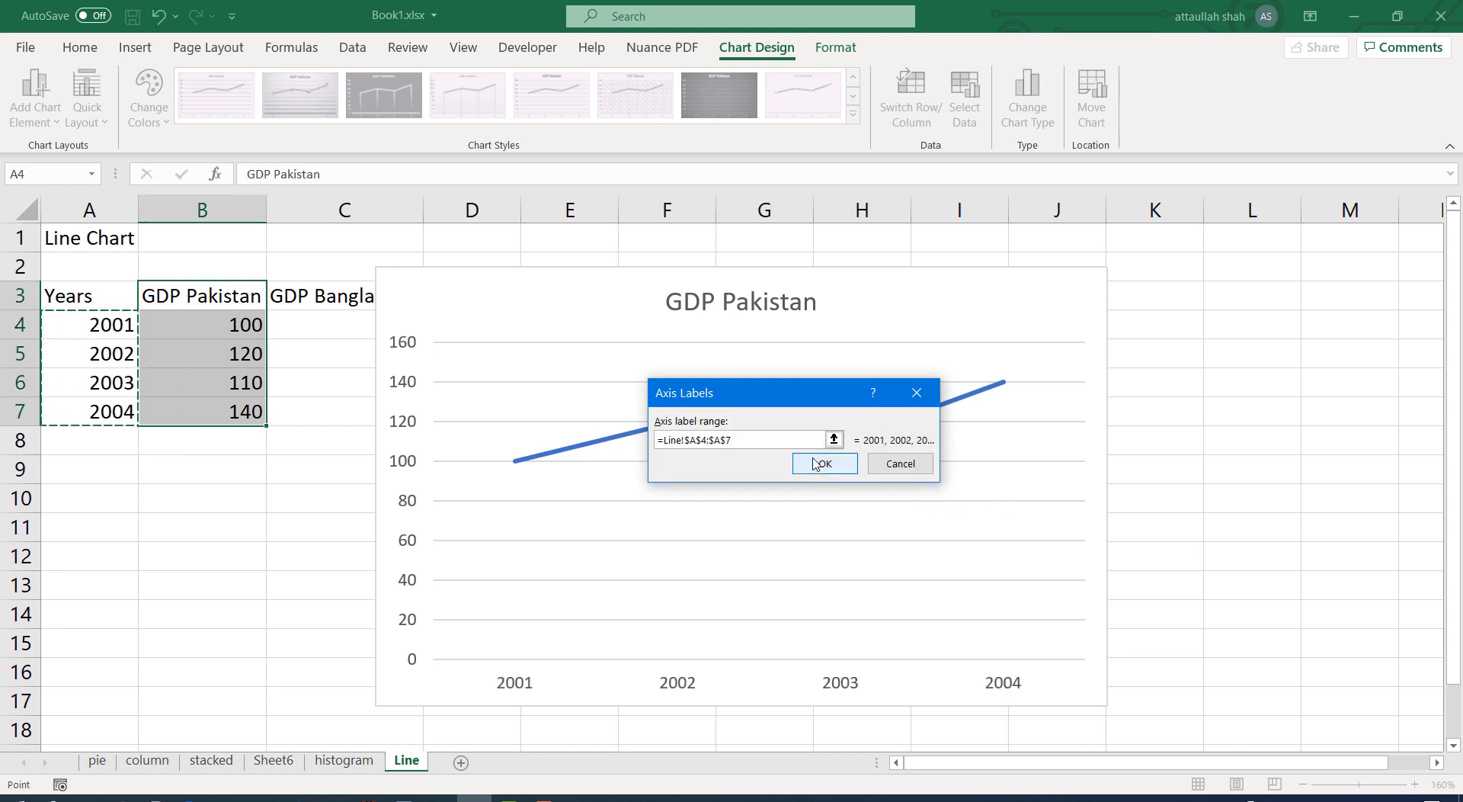
click(822, 463)
click(966, 567)
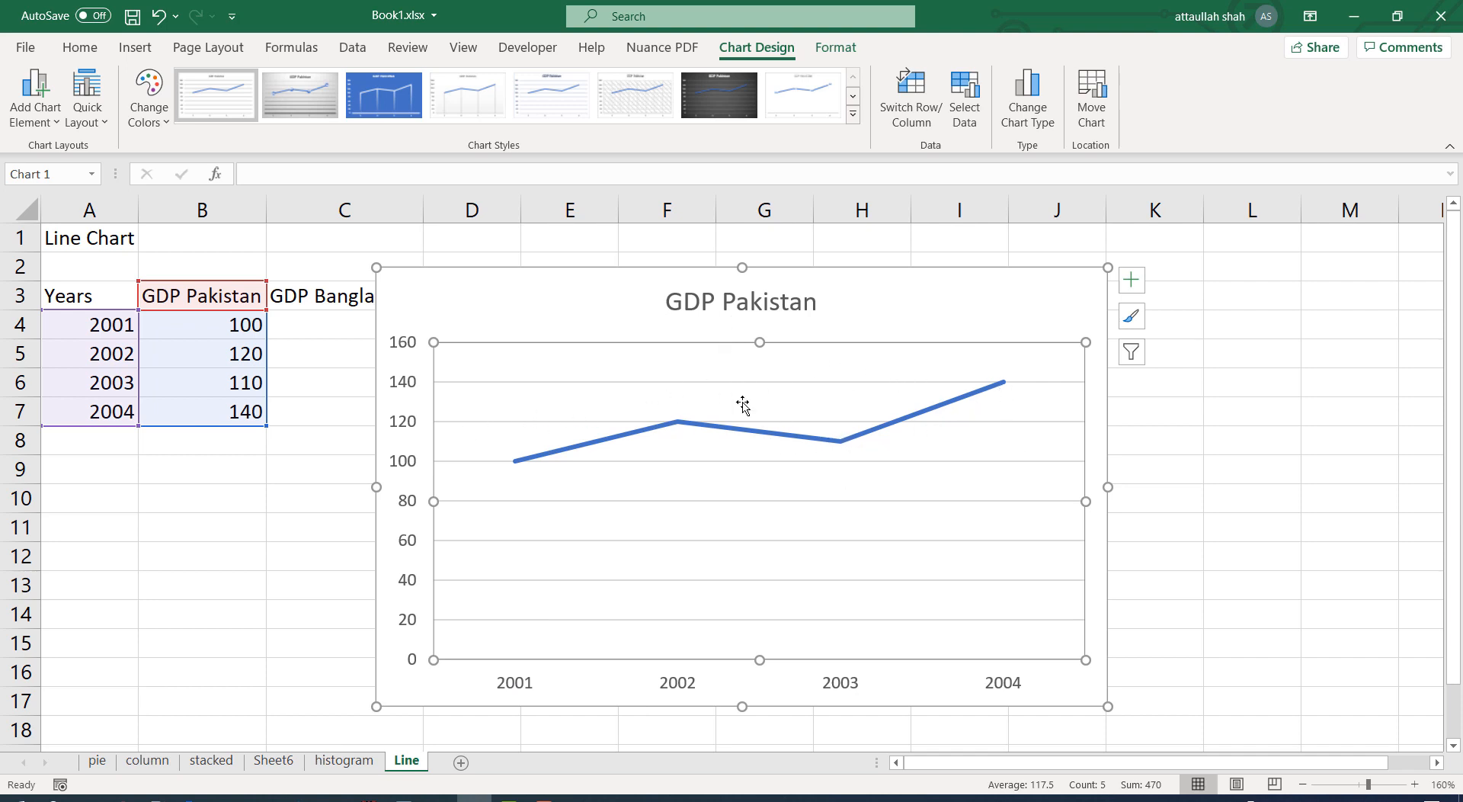
Step: Delete the GDP Pakistan line chart from the sheet
click(899, 303)
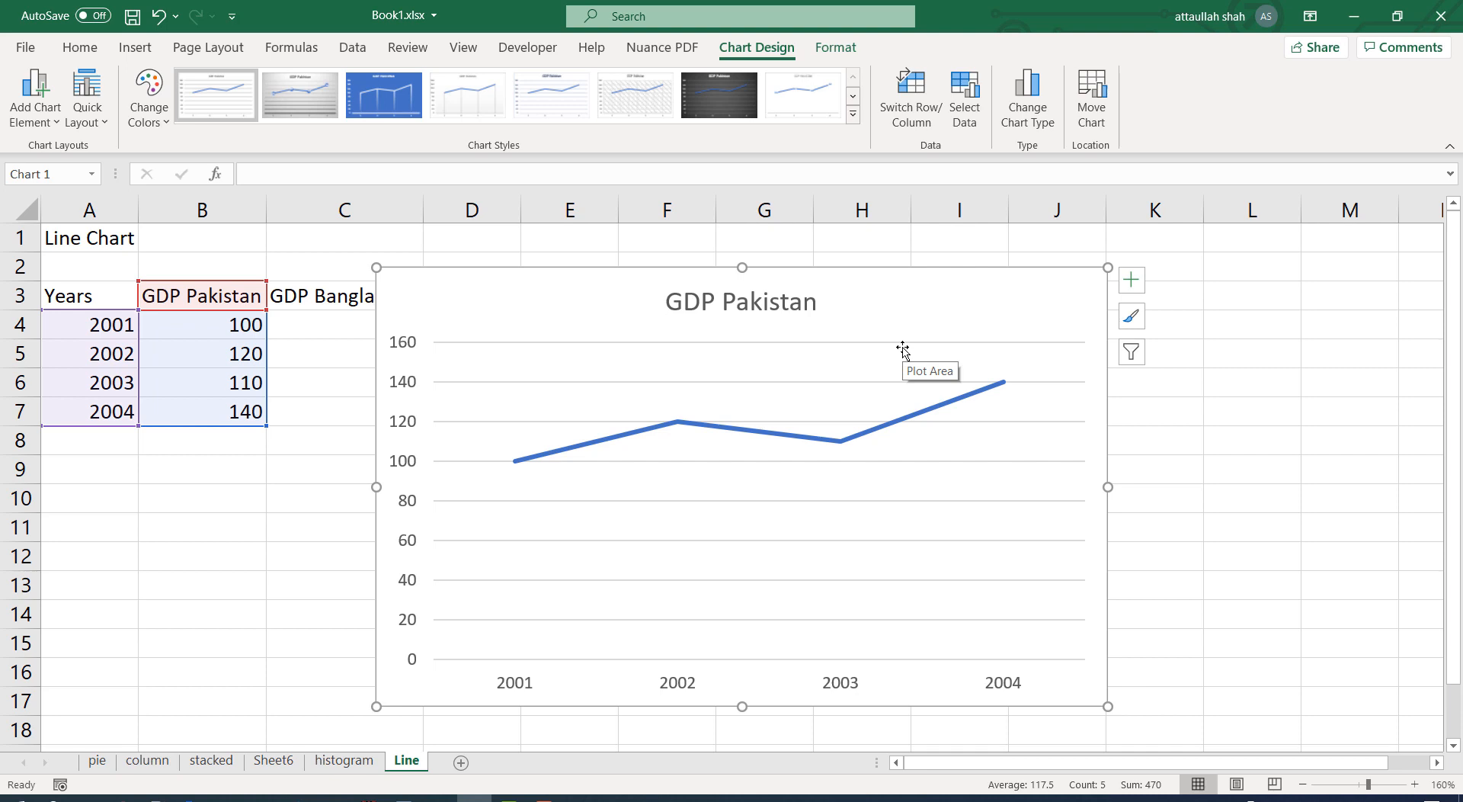
key(Delete)
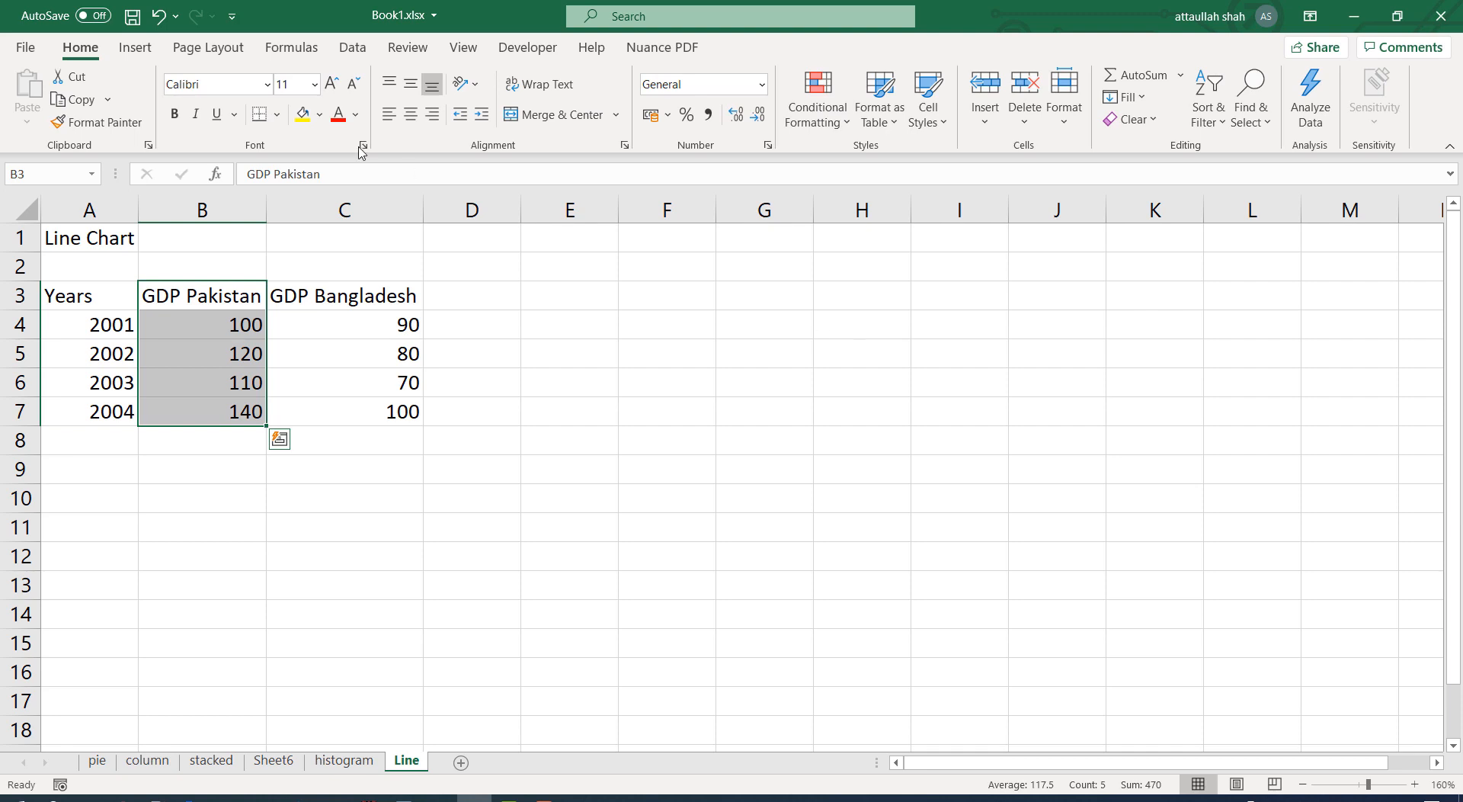
Step: Insert a basic 2-D line chart comparing GDP Pakistan and GDP Bangladesh from B3:C7
drag(181, 305, 381, 406)
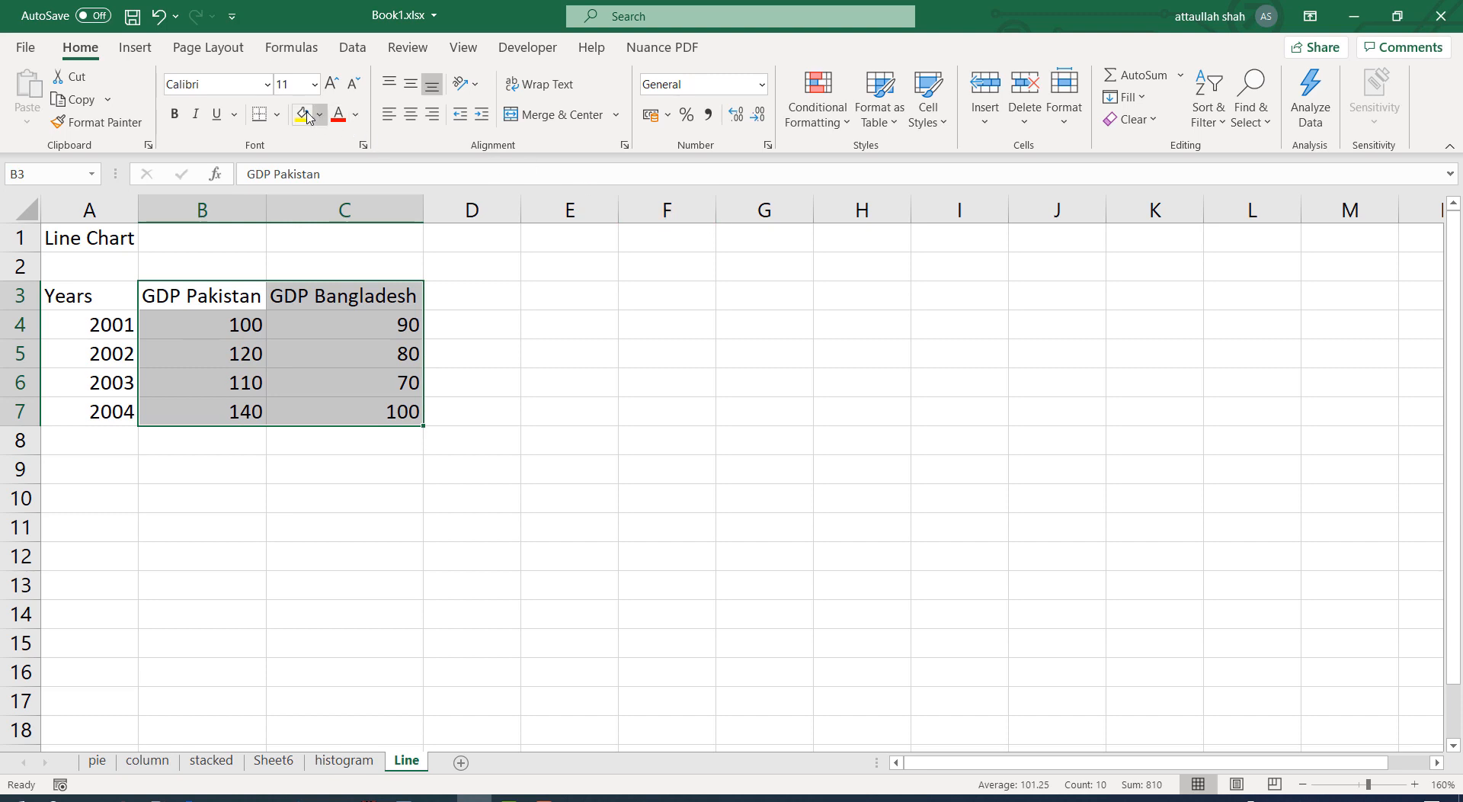
click(135, 47)
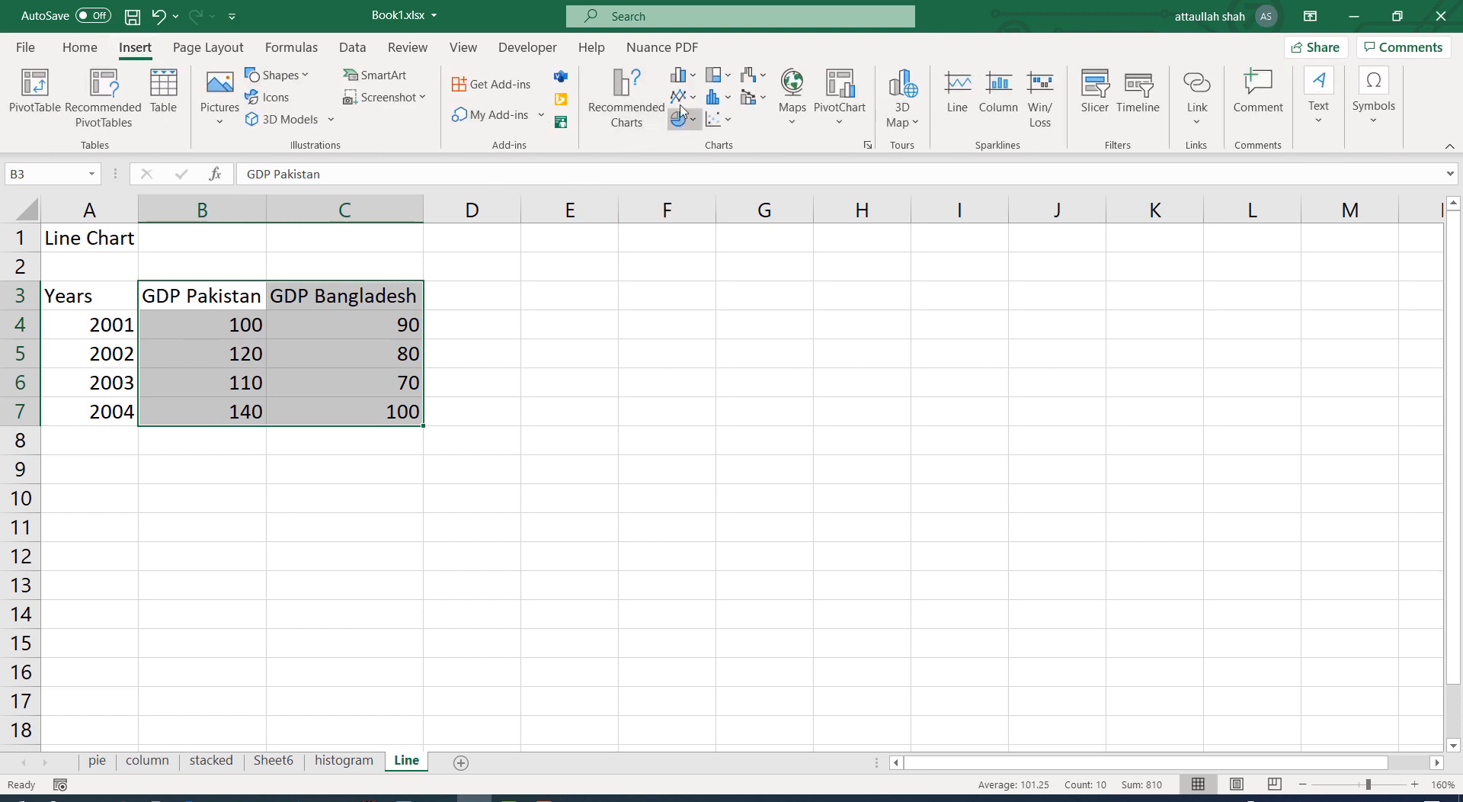
click(681, 97)
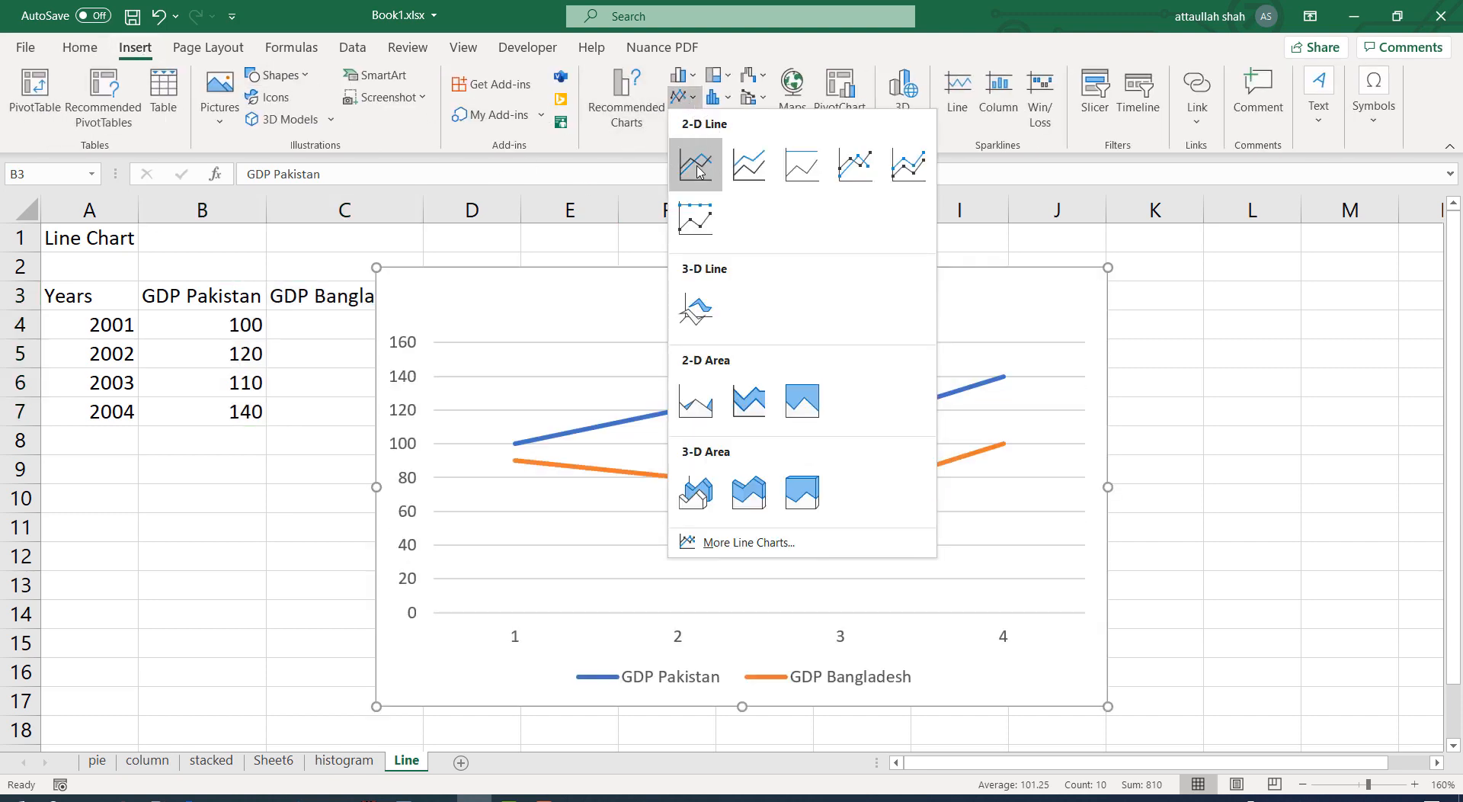
click(696, 166)
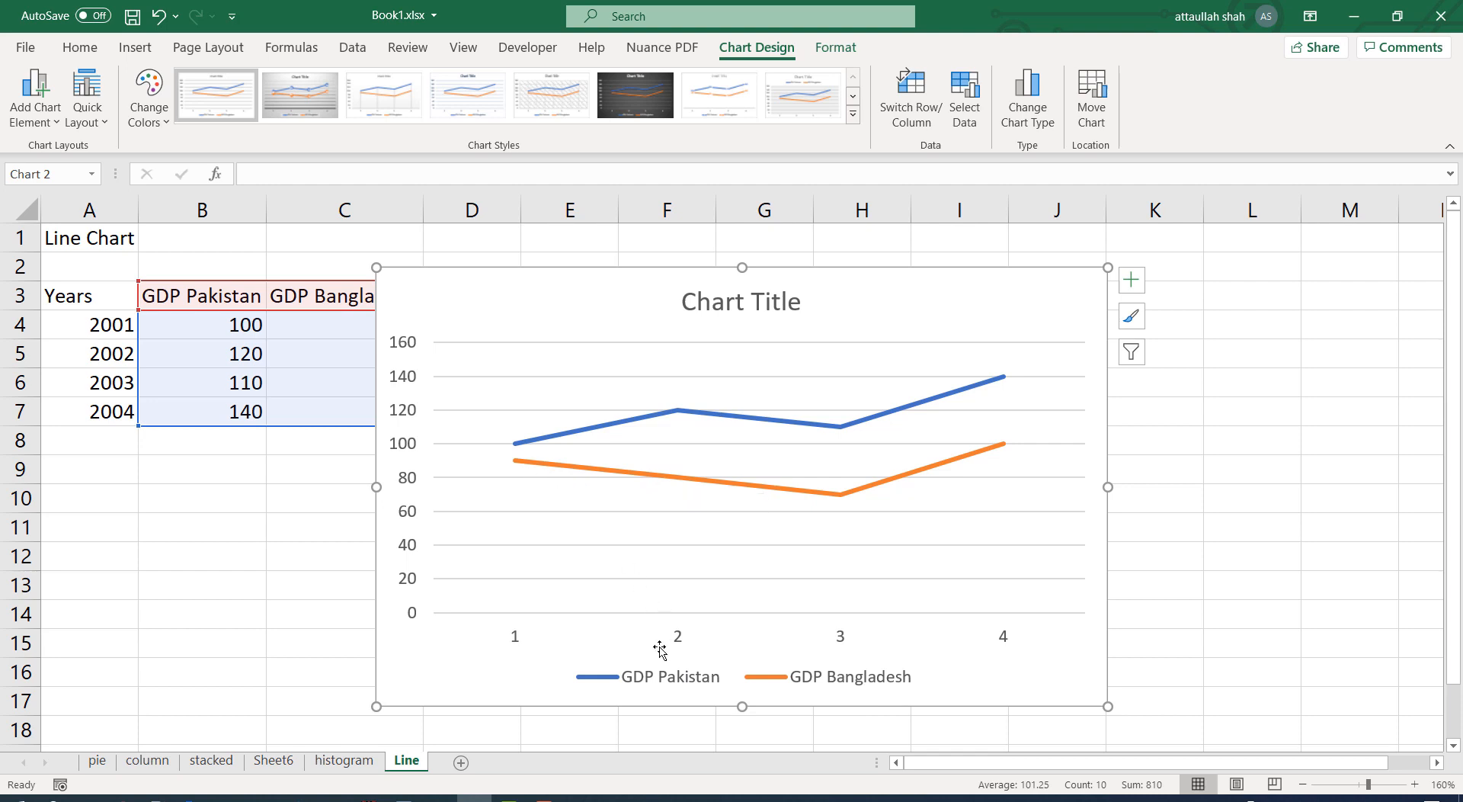
Step: Set the comparison chart's horizontal axis labels to the years in A4:A7
right_click(610, 639)
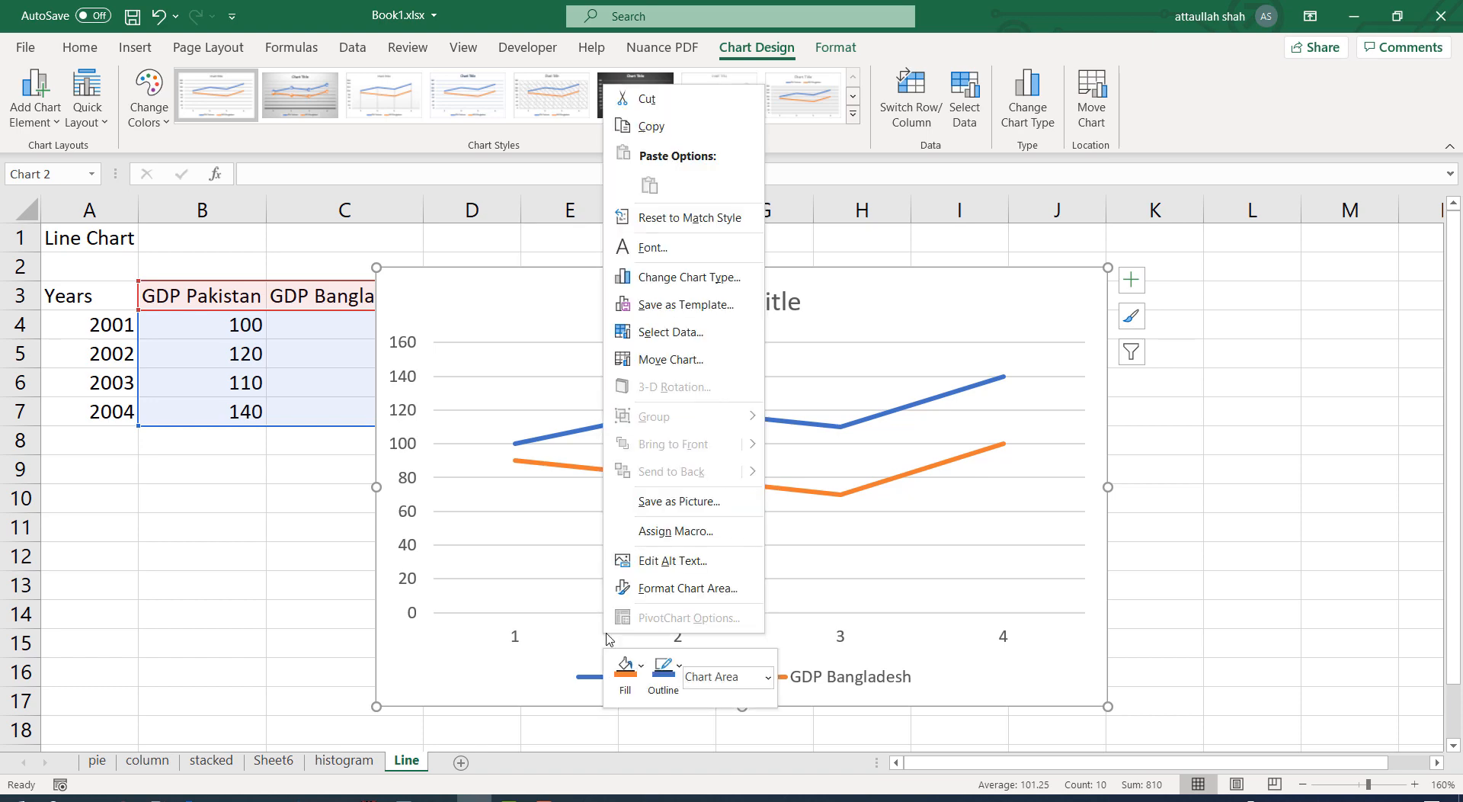
click(709, 334)
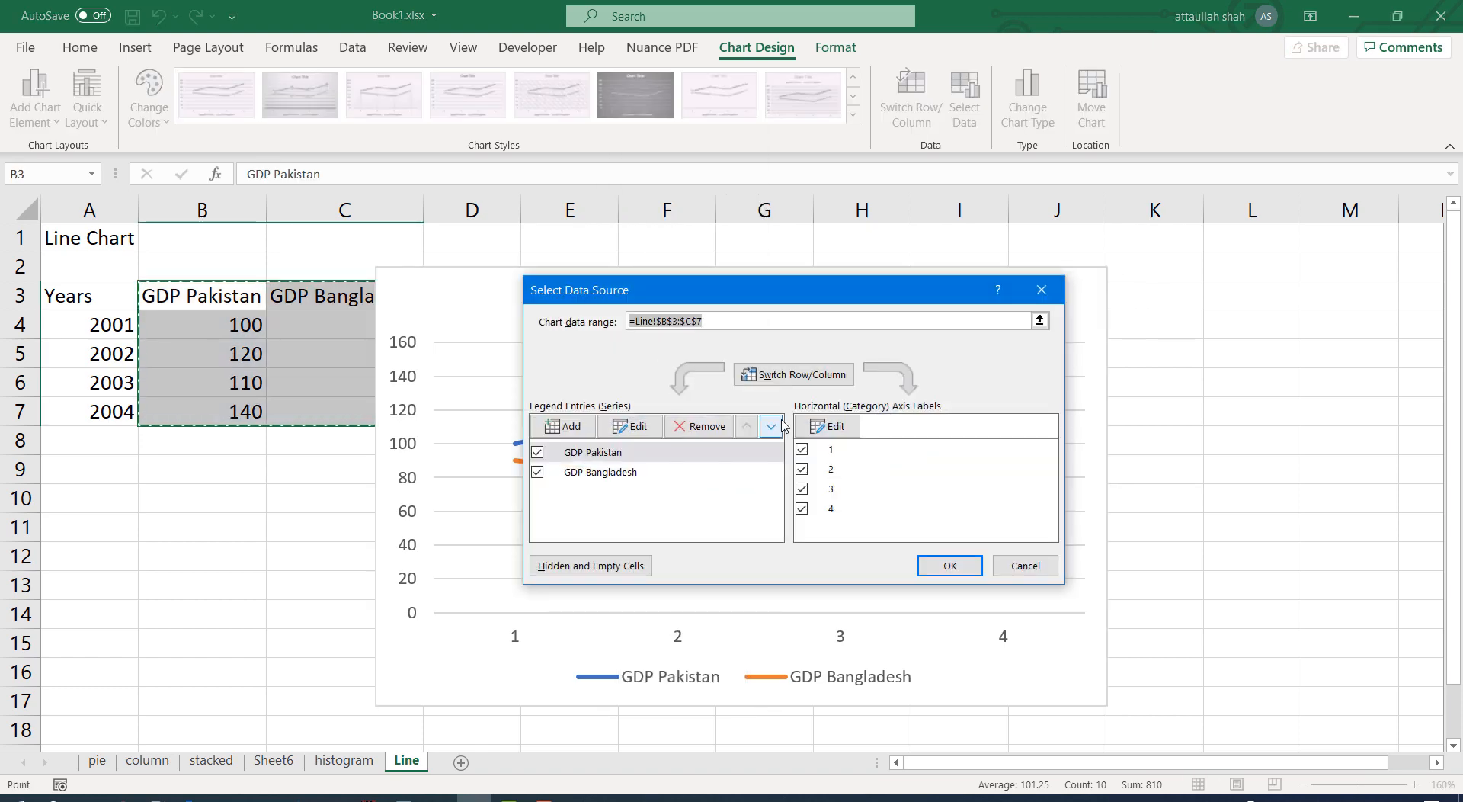
click(836, 428)
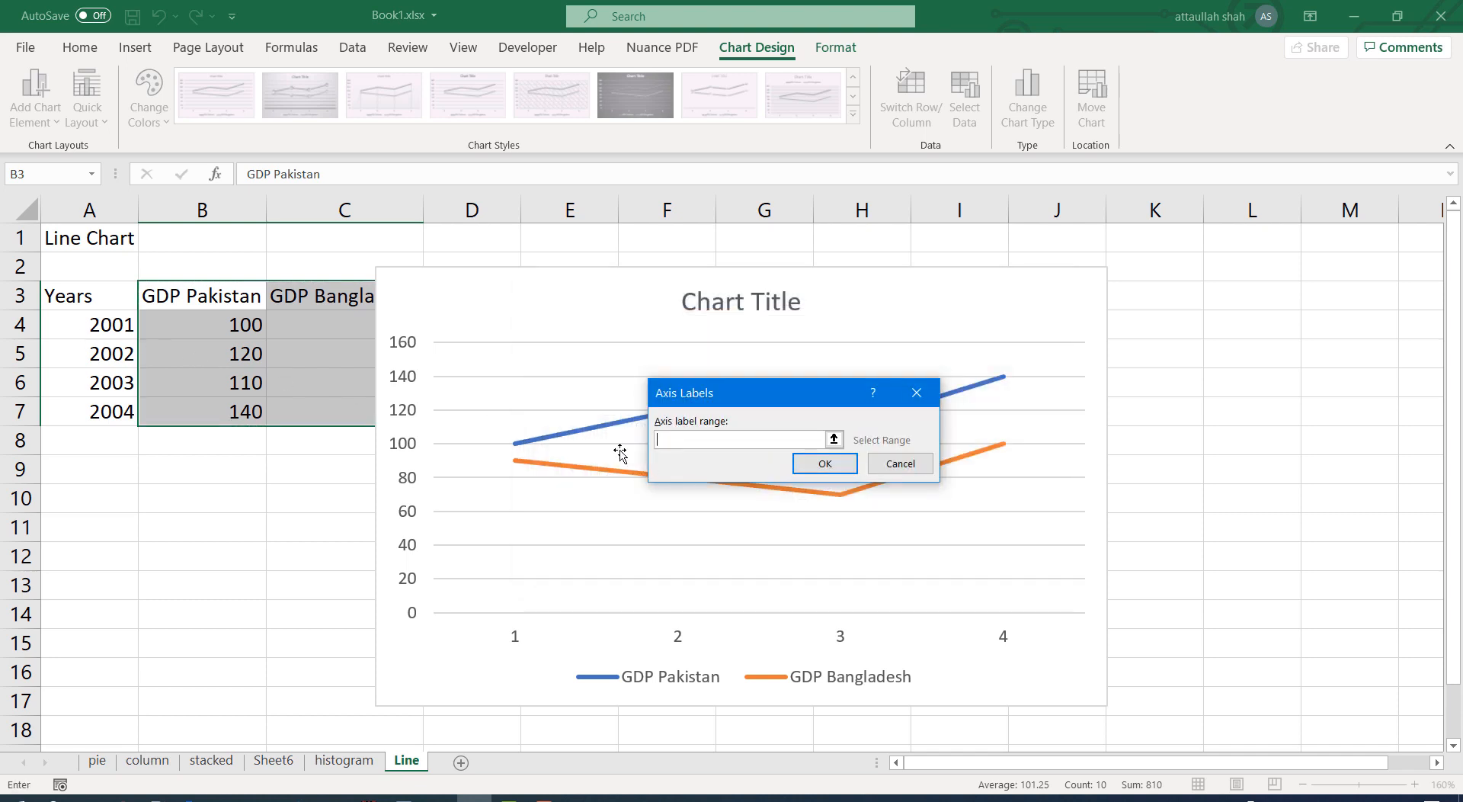
drag(111, 324, 114, 415)
click(825, 463)
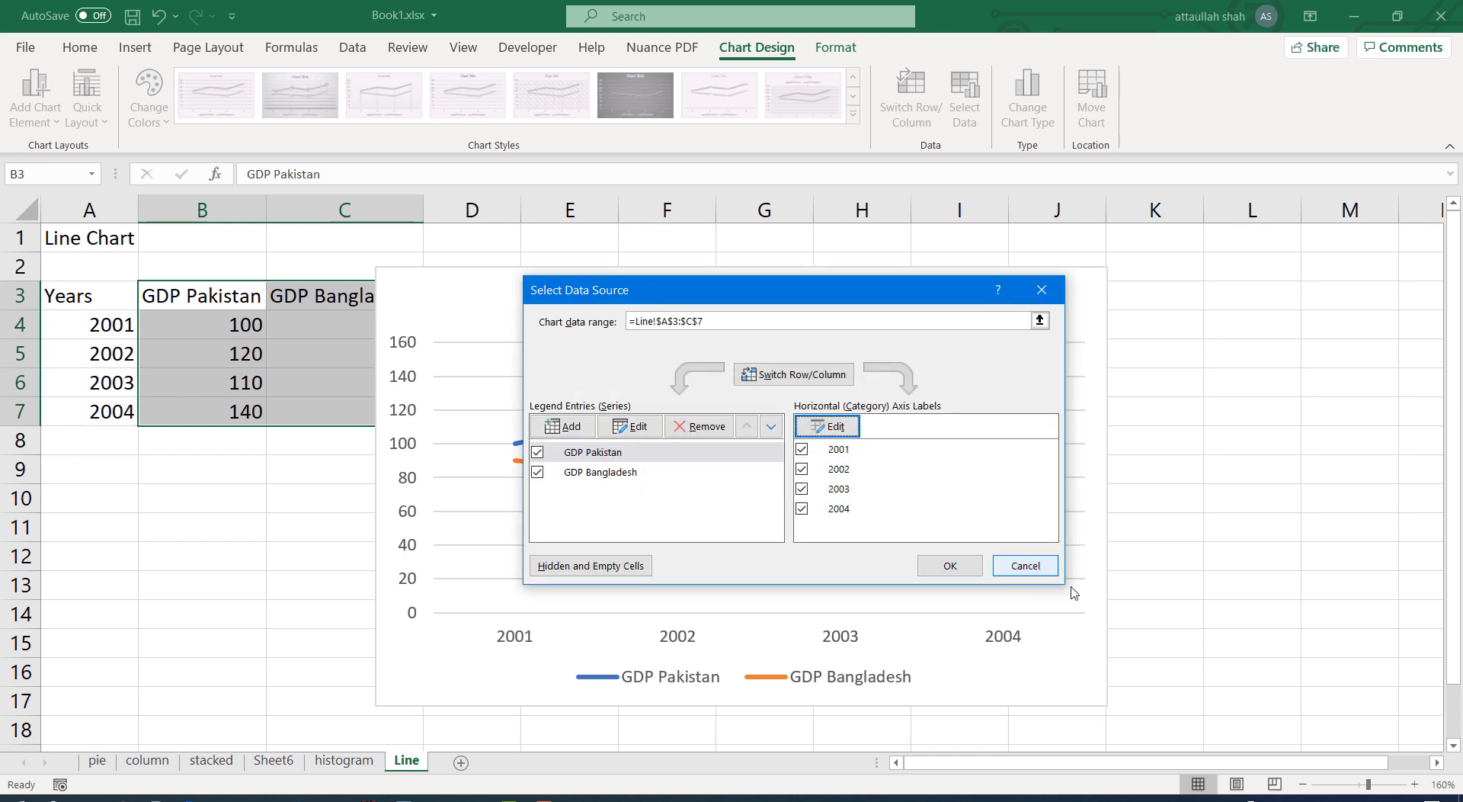
click(950, 566)
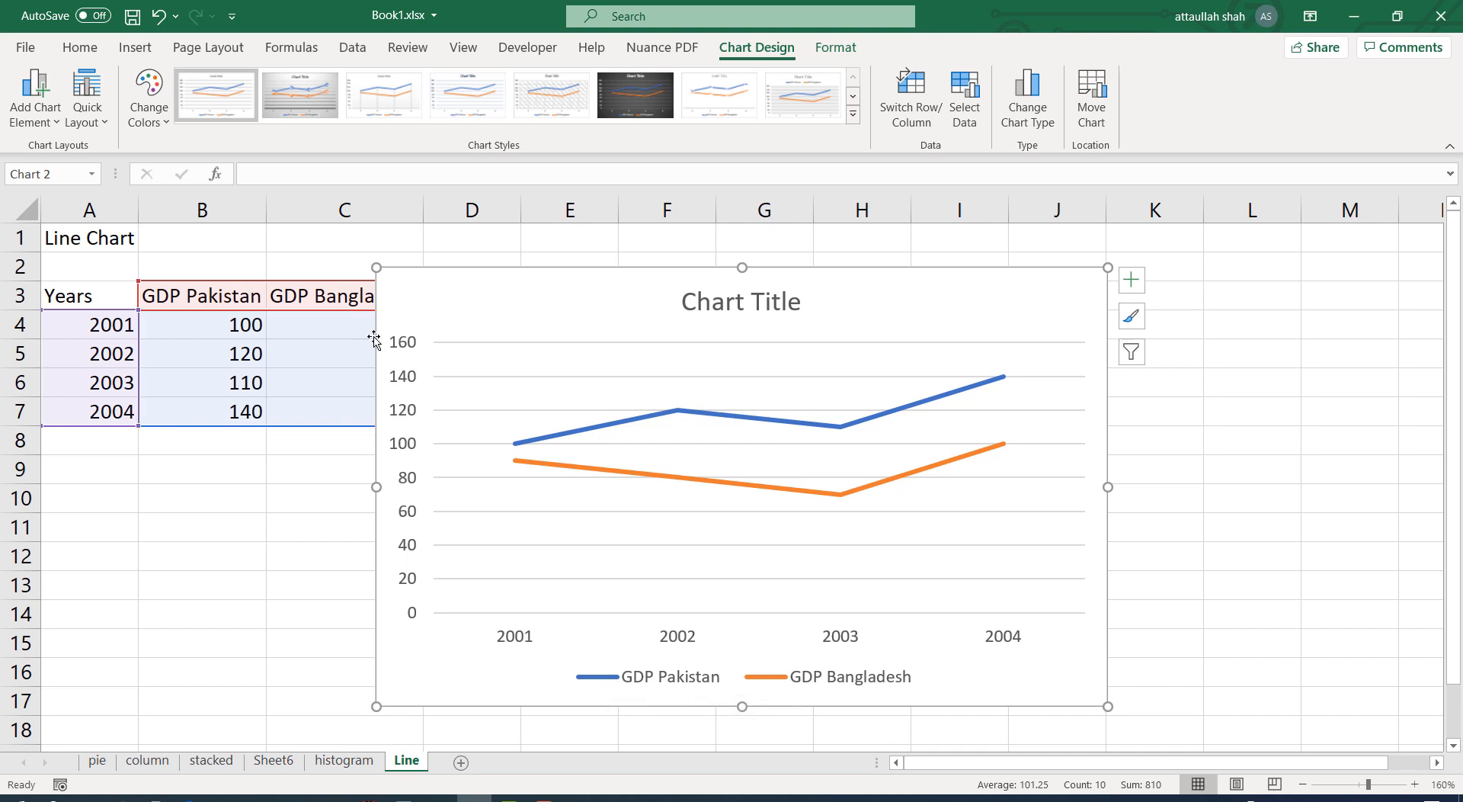
Step: Move the chart clear of the GDP Bangladesh column and apply quick Layout 1 to it
drag(437, 287, 507, 272)
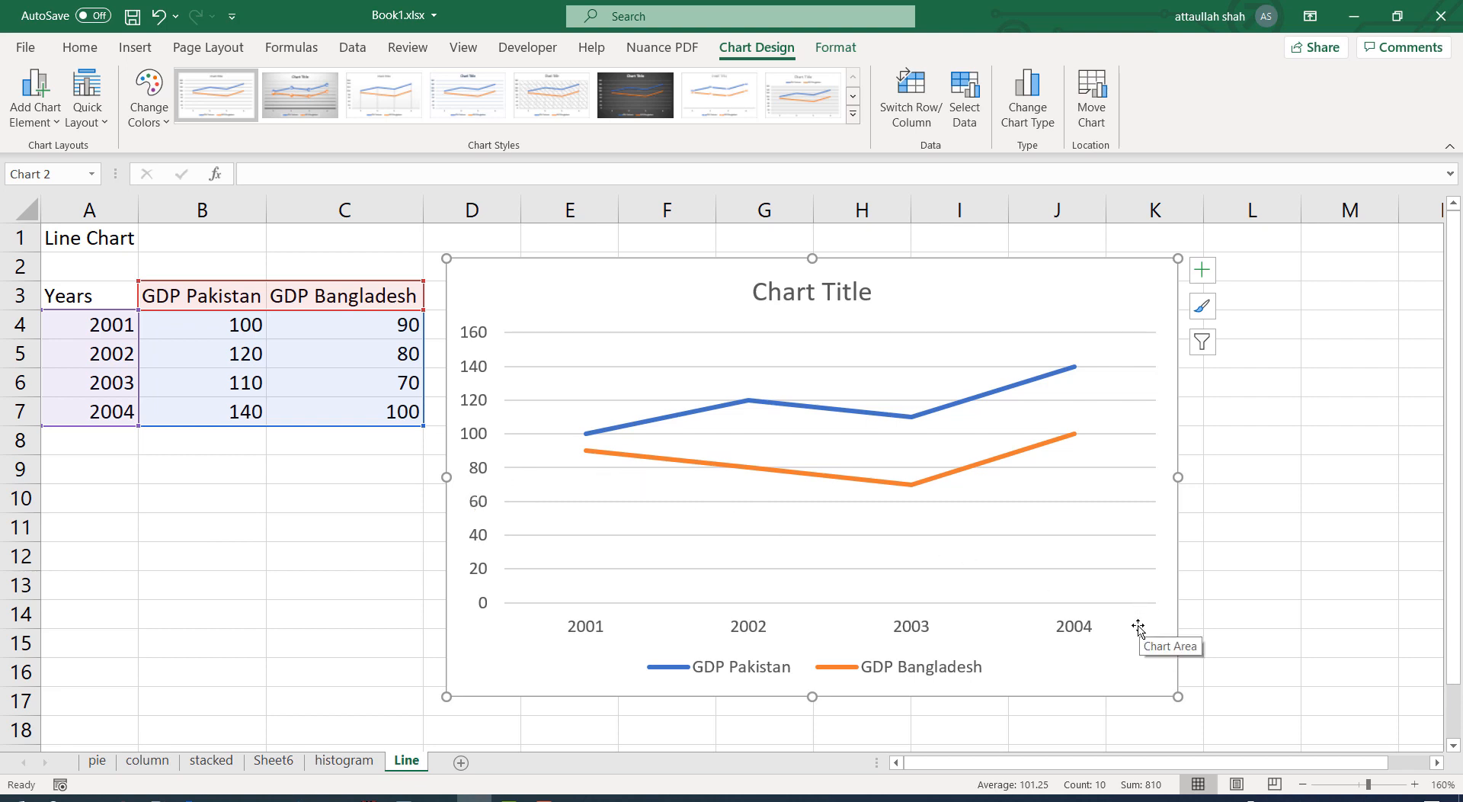
click(1326, 617)
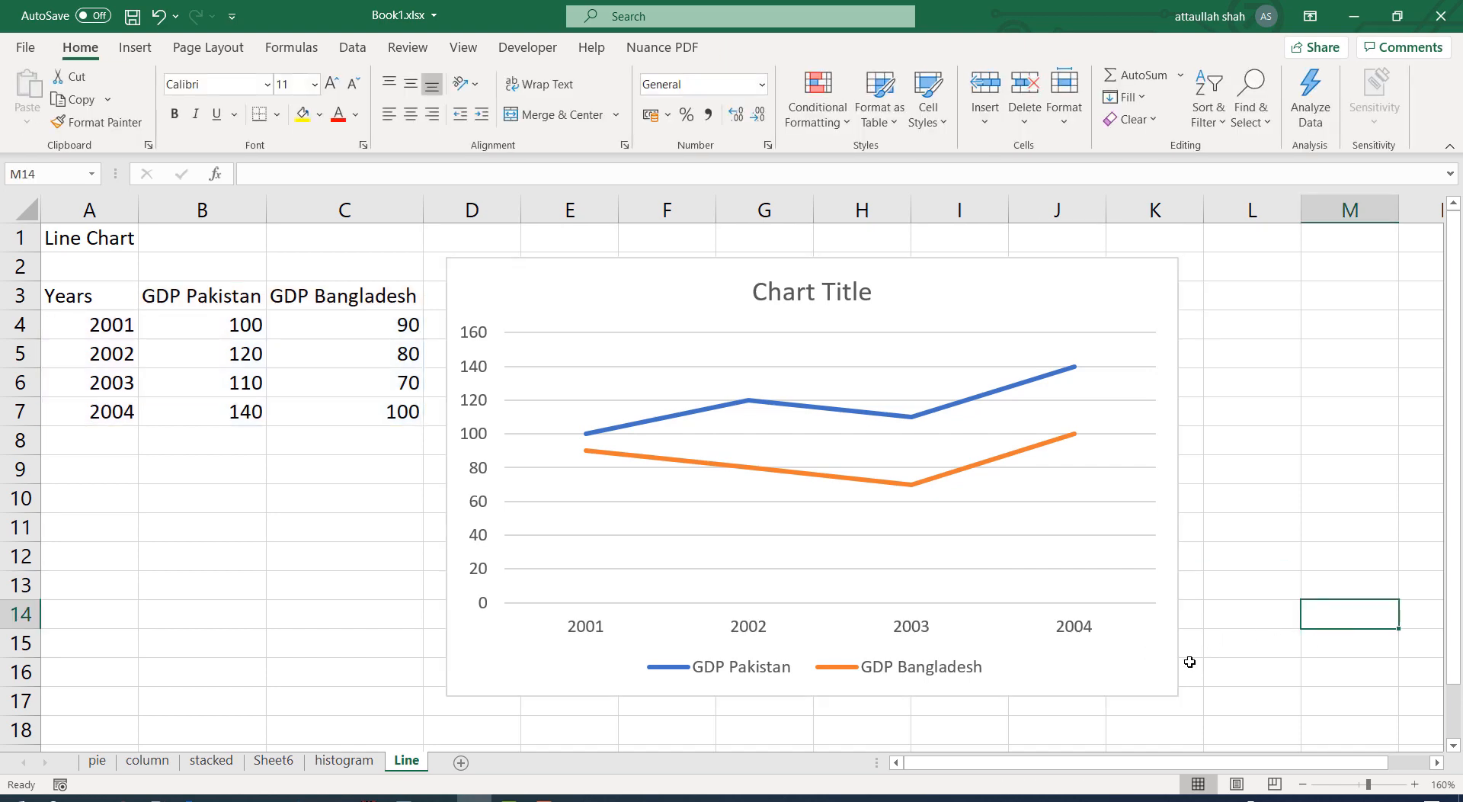
click(1126, 660)
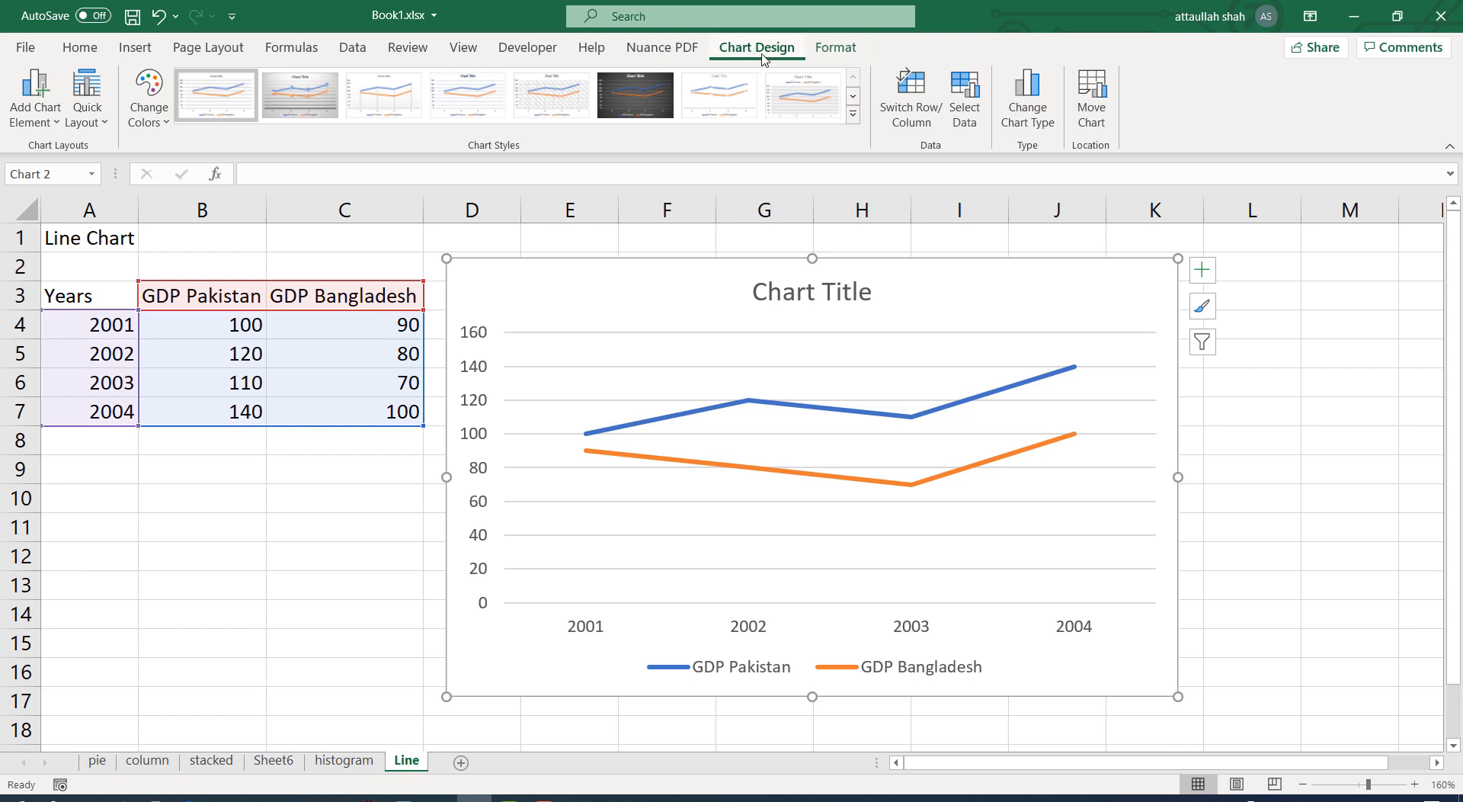
click(100, 131)
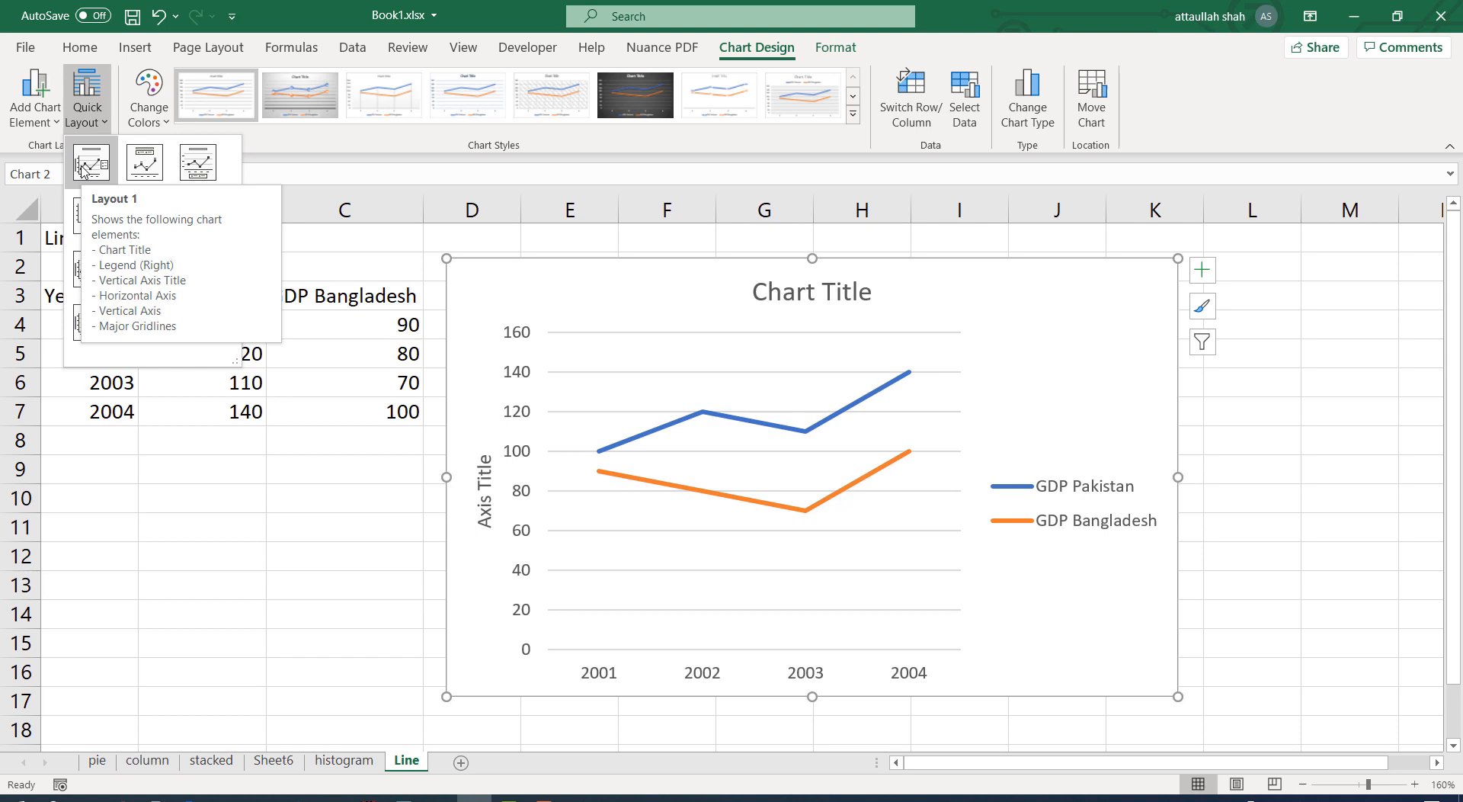
click(90, 162)
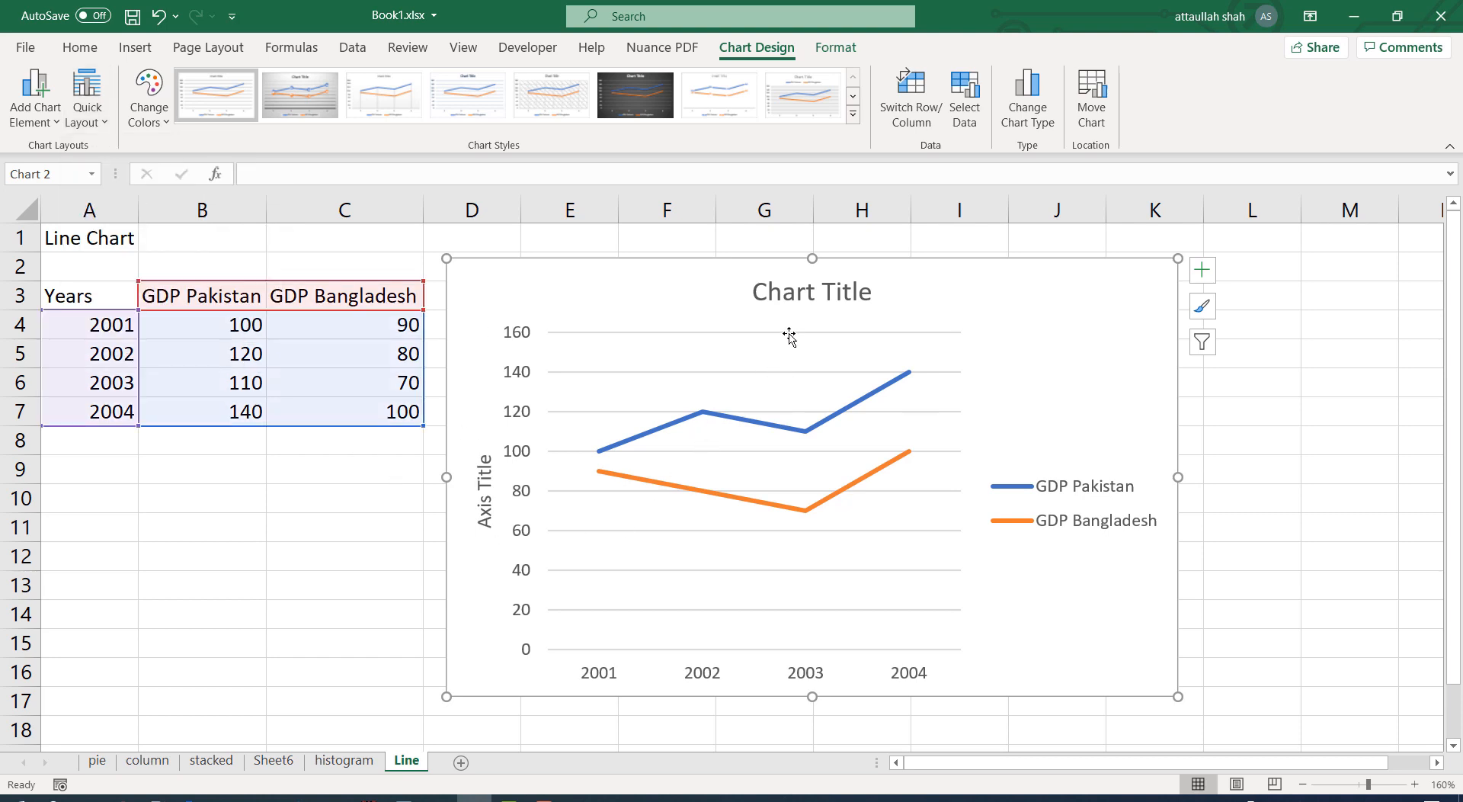
Step: Change the chart title to "GDP of countries"
double_click(793, 297)
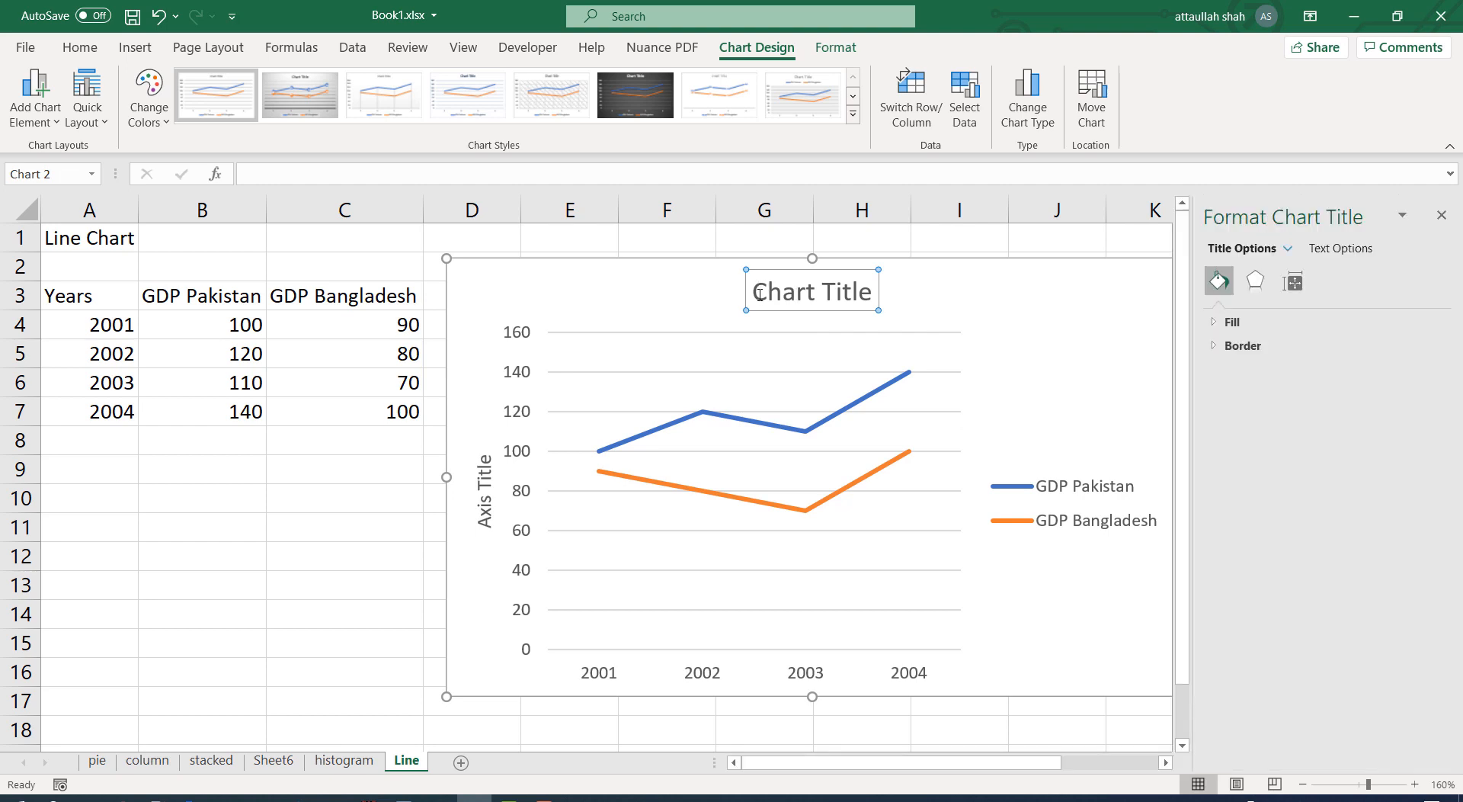
triple_click(833, 305)
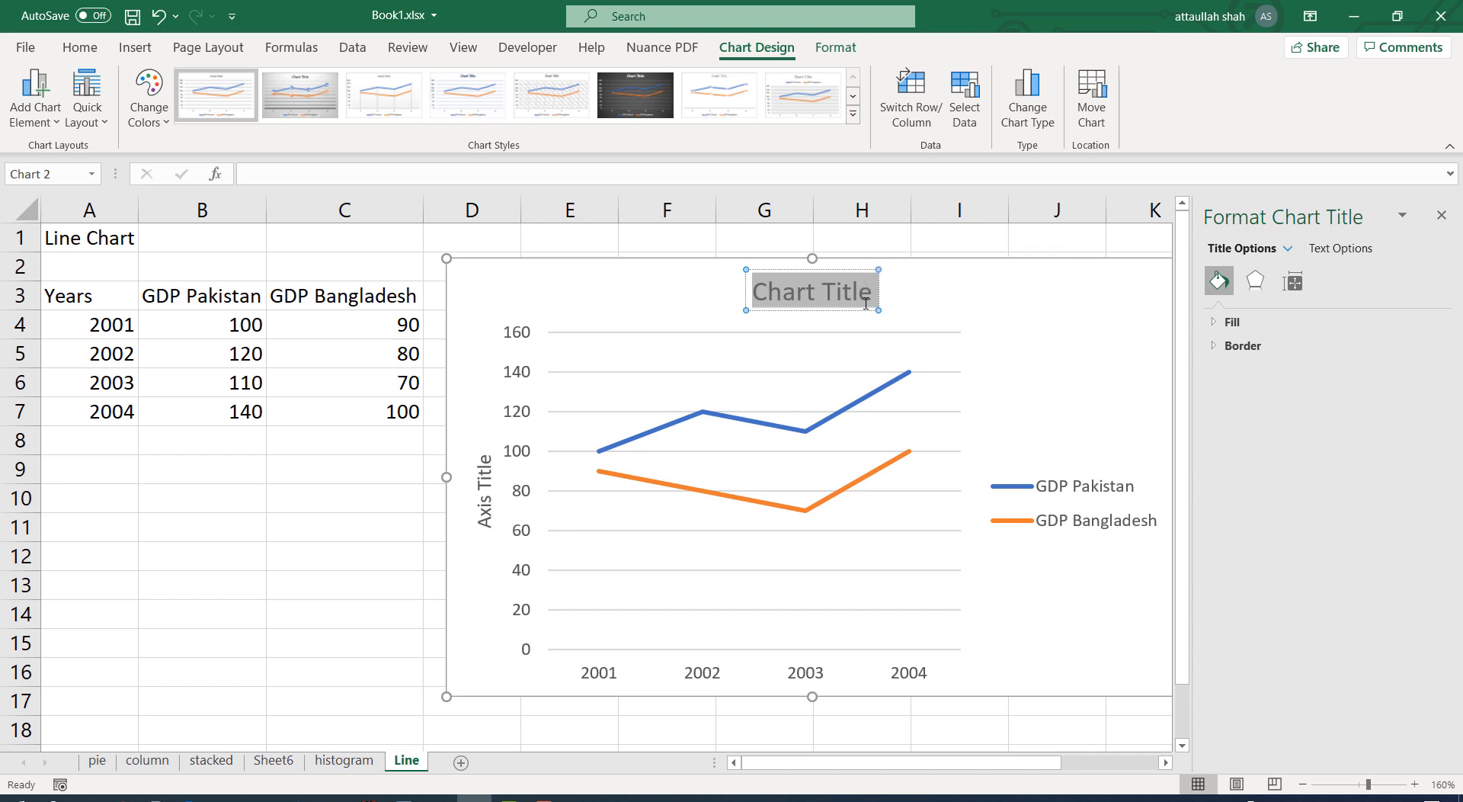
text(G)
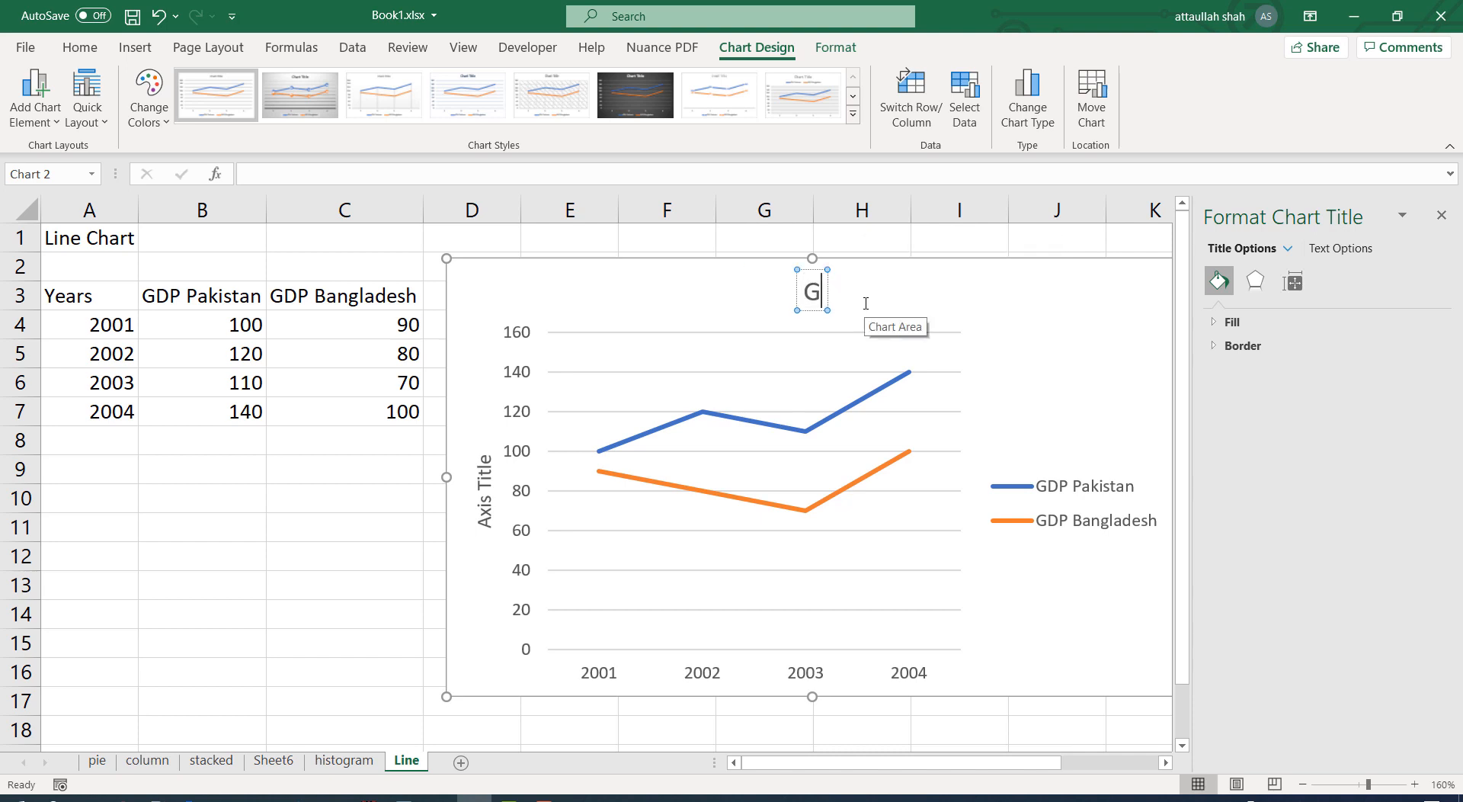
text(DP)
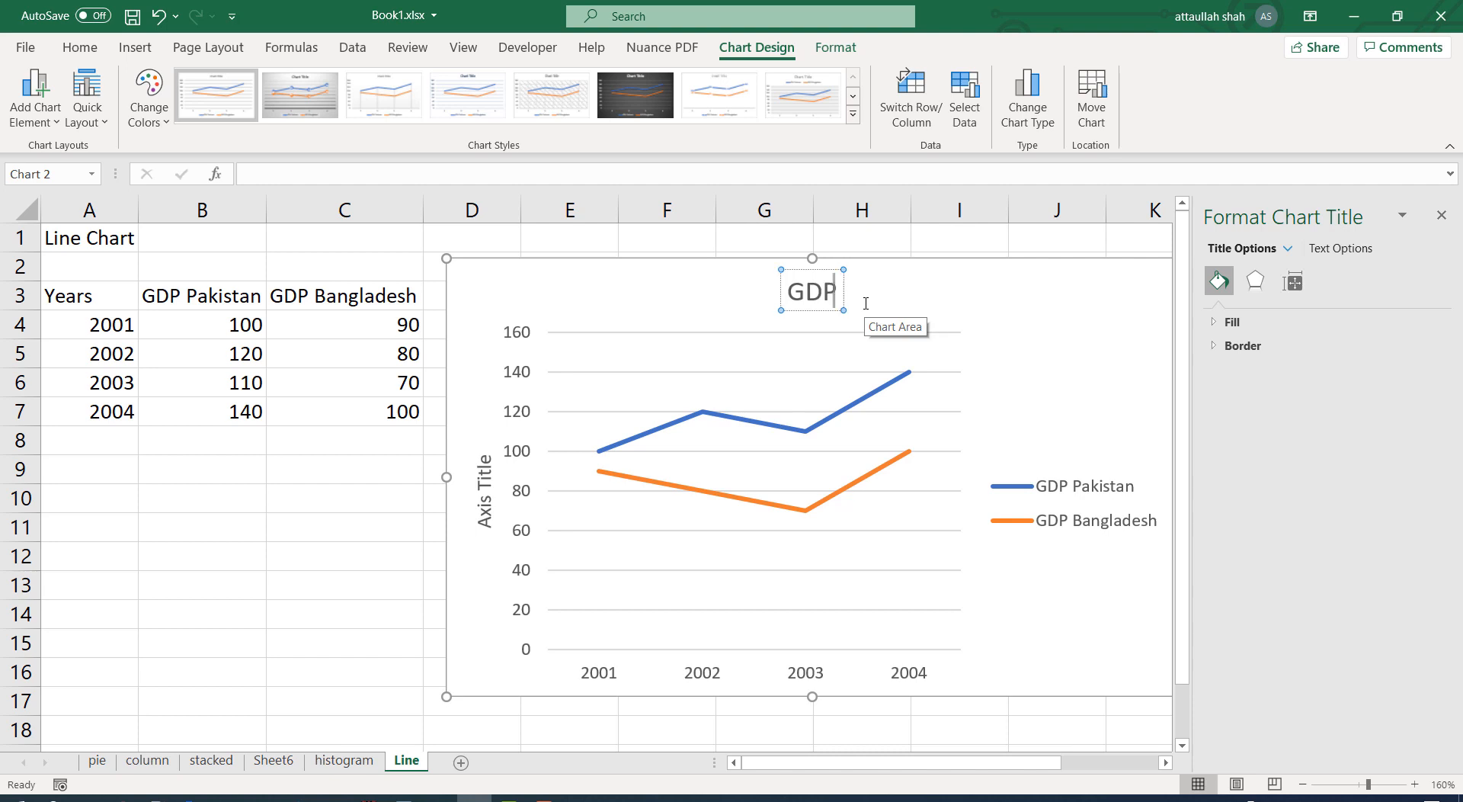
text( of c)
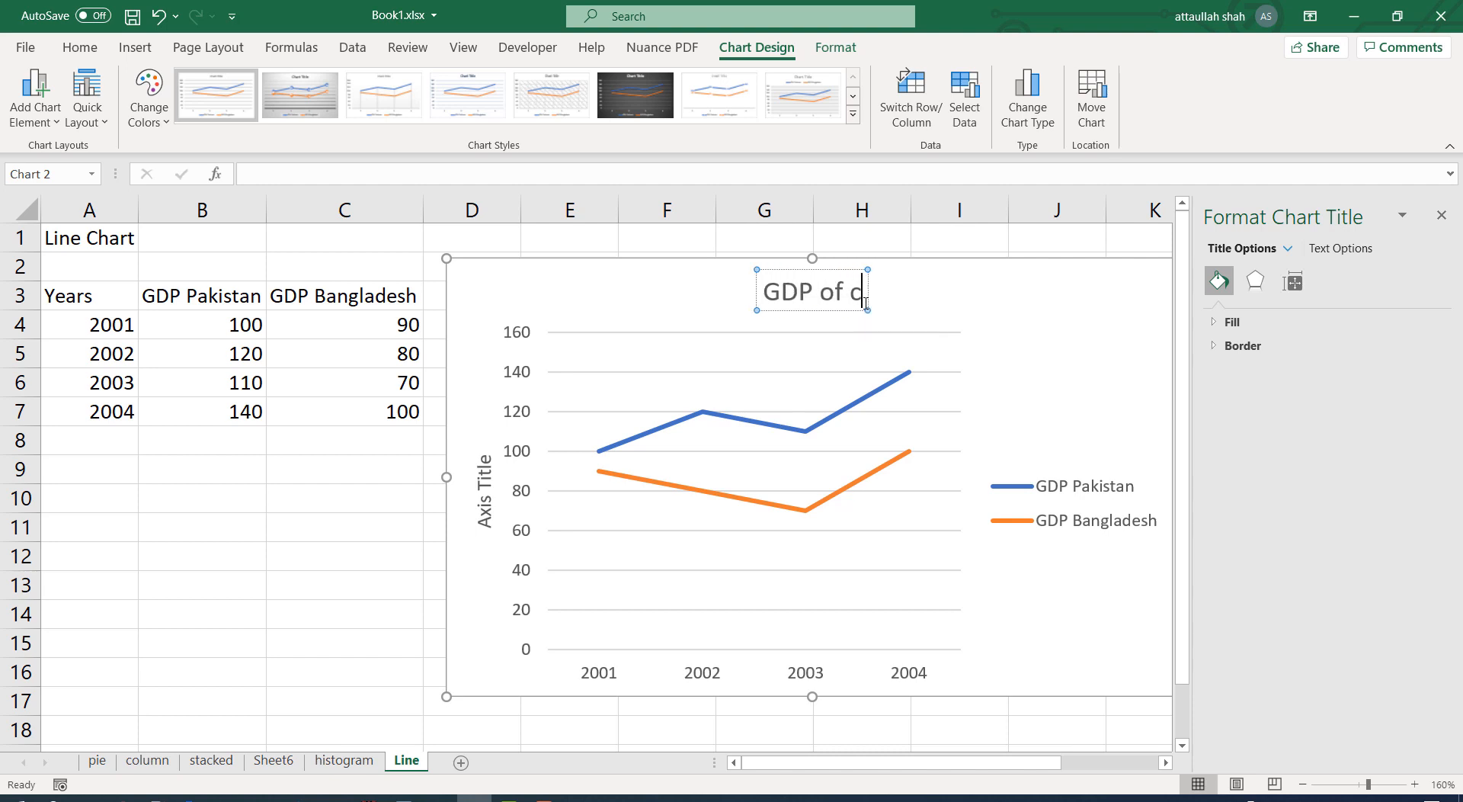
text(ountries)
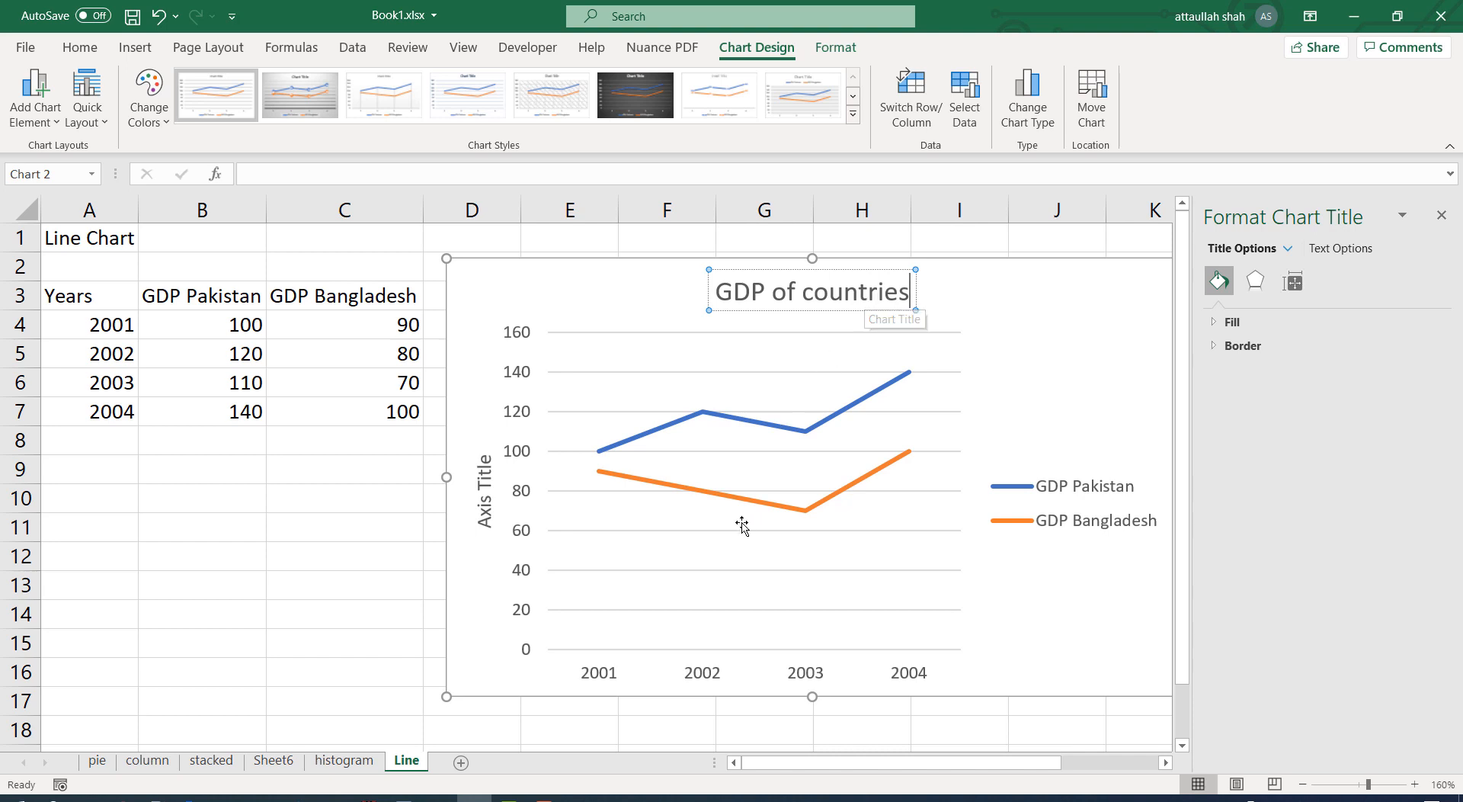
Step: Change the chart's vertical axis title to "GDP in billions"
click(485, 505)
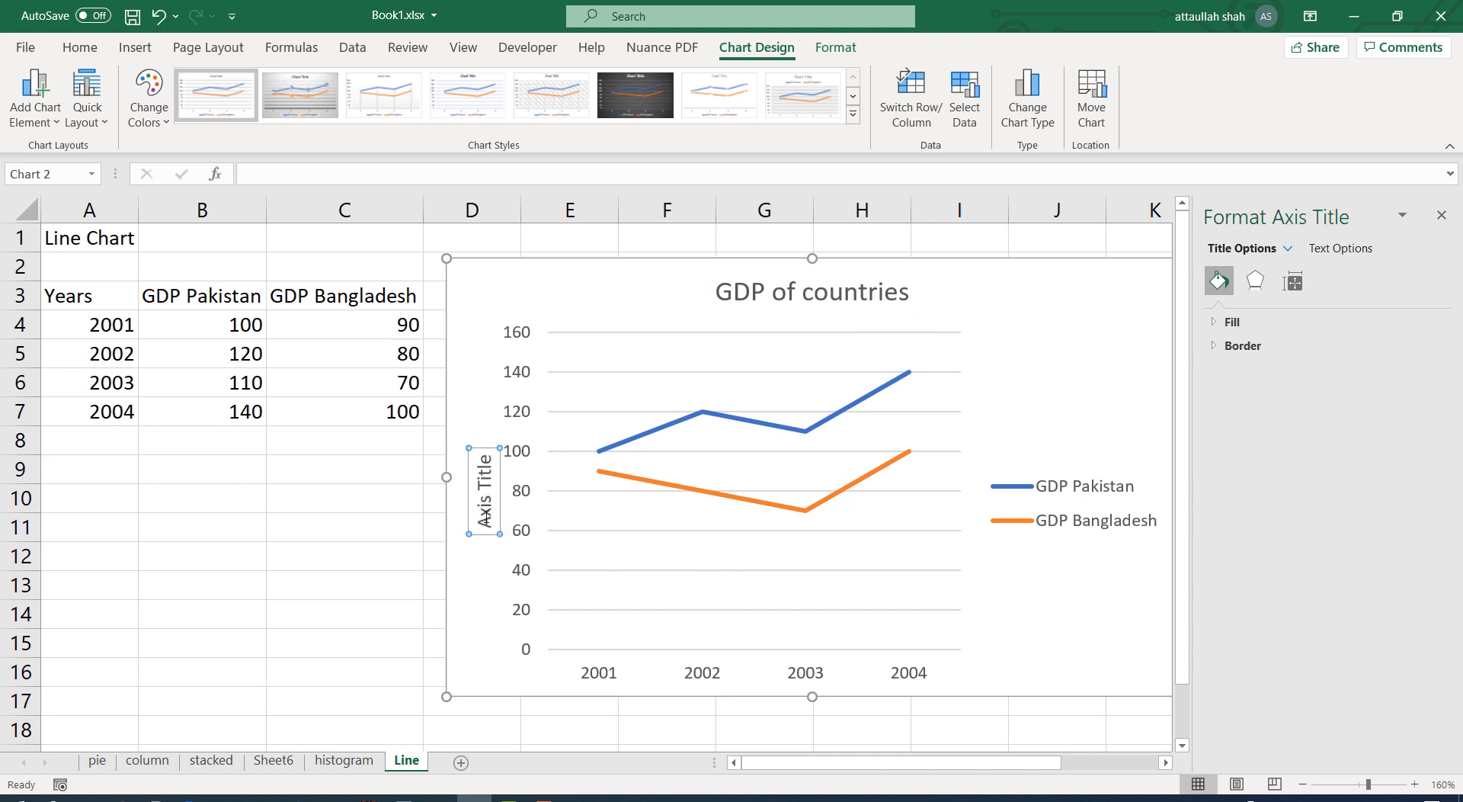
triple_click(484, 517)
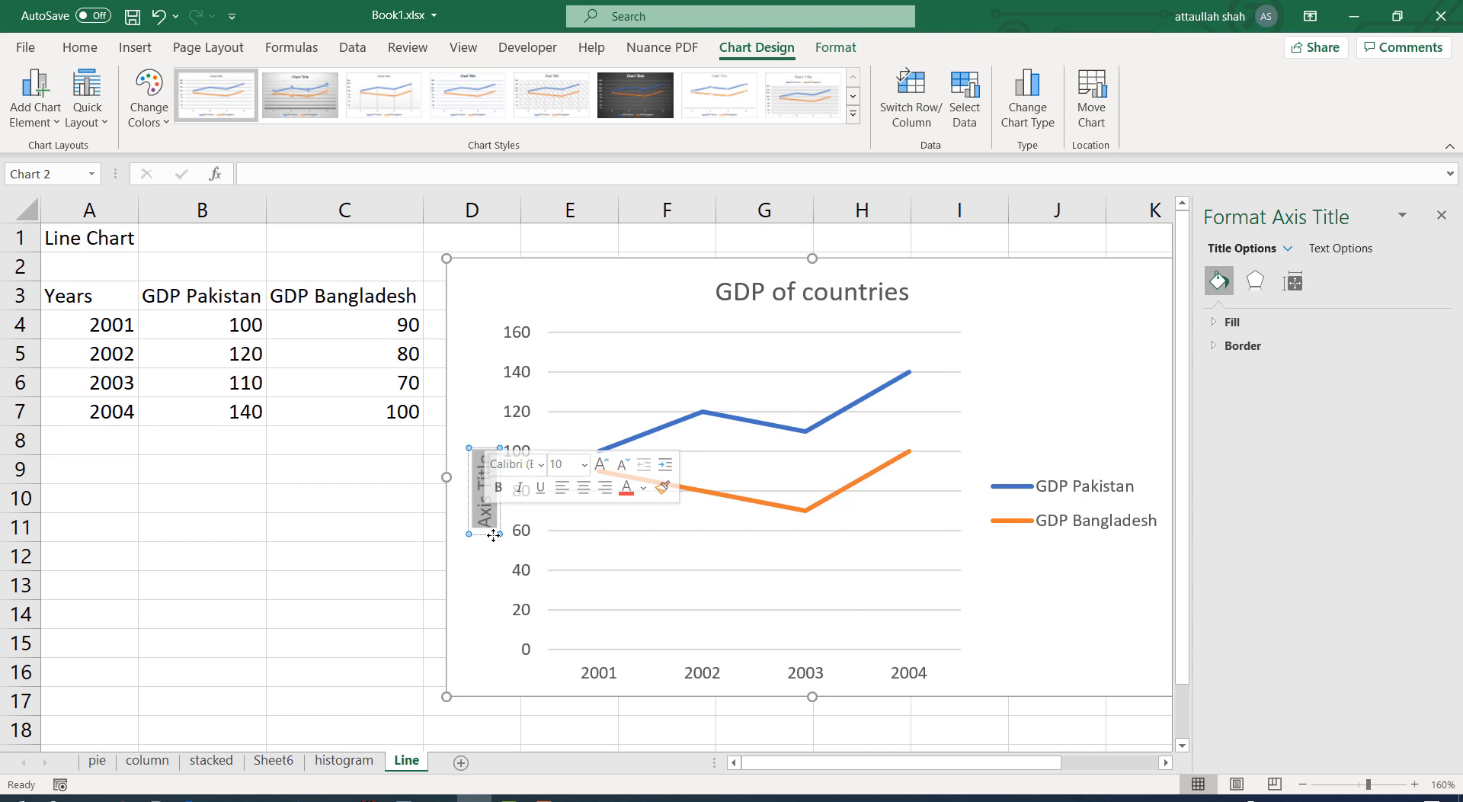
text(G)
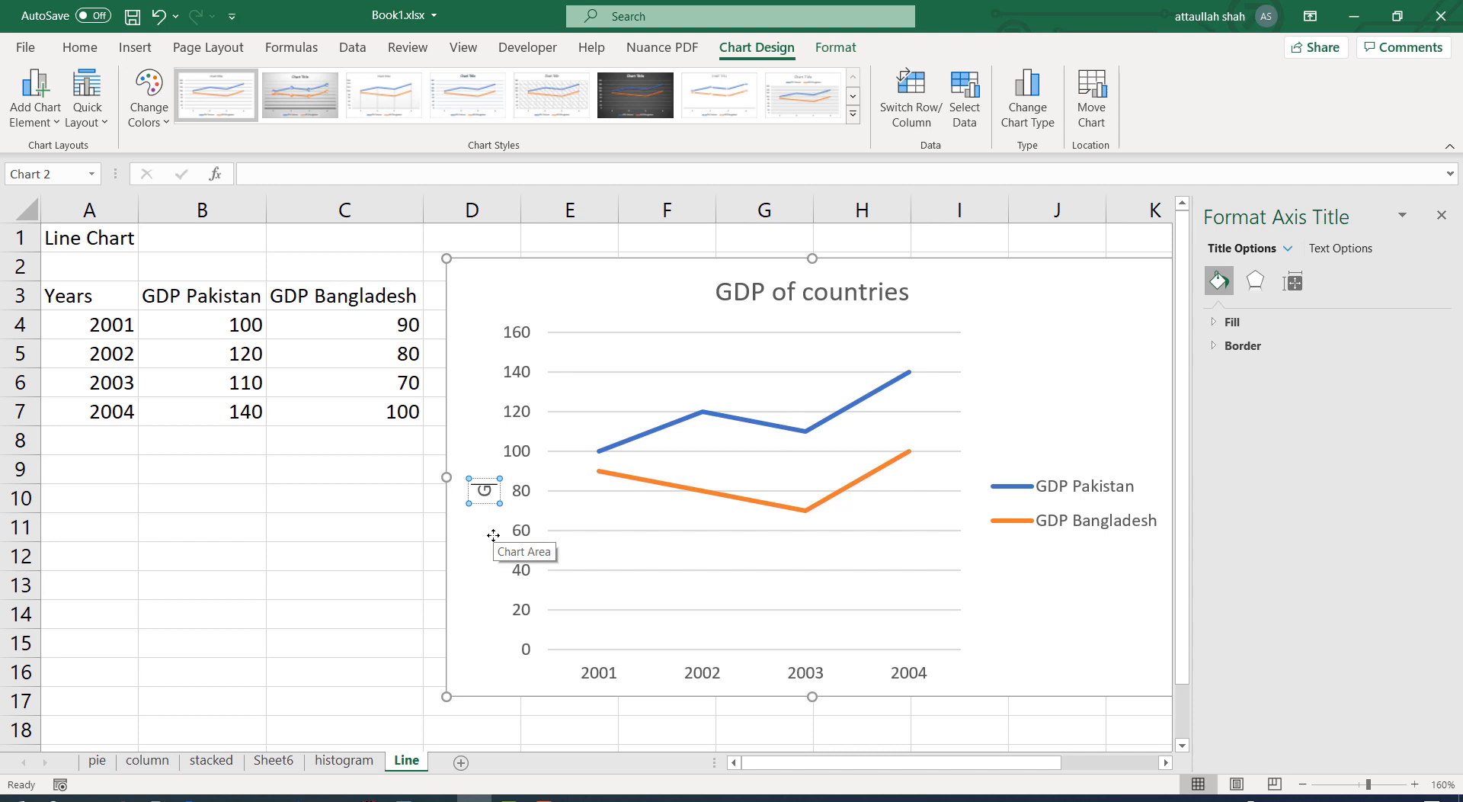
text(DP)
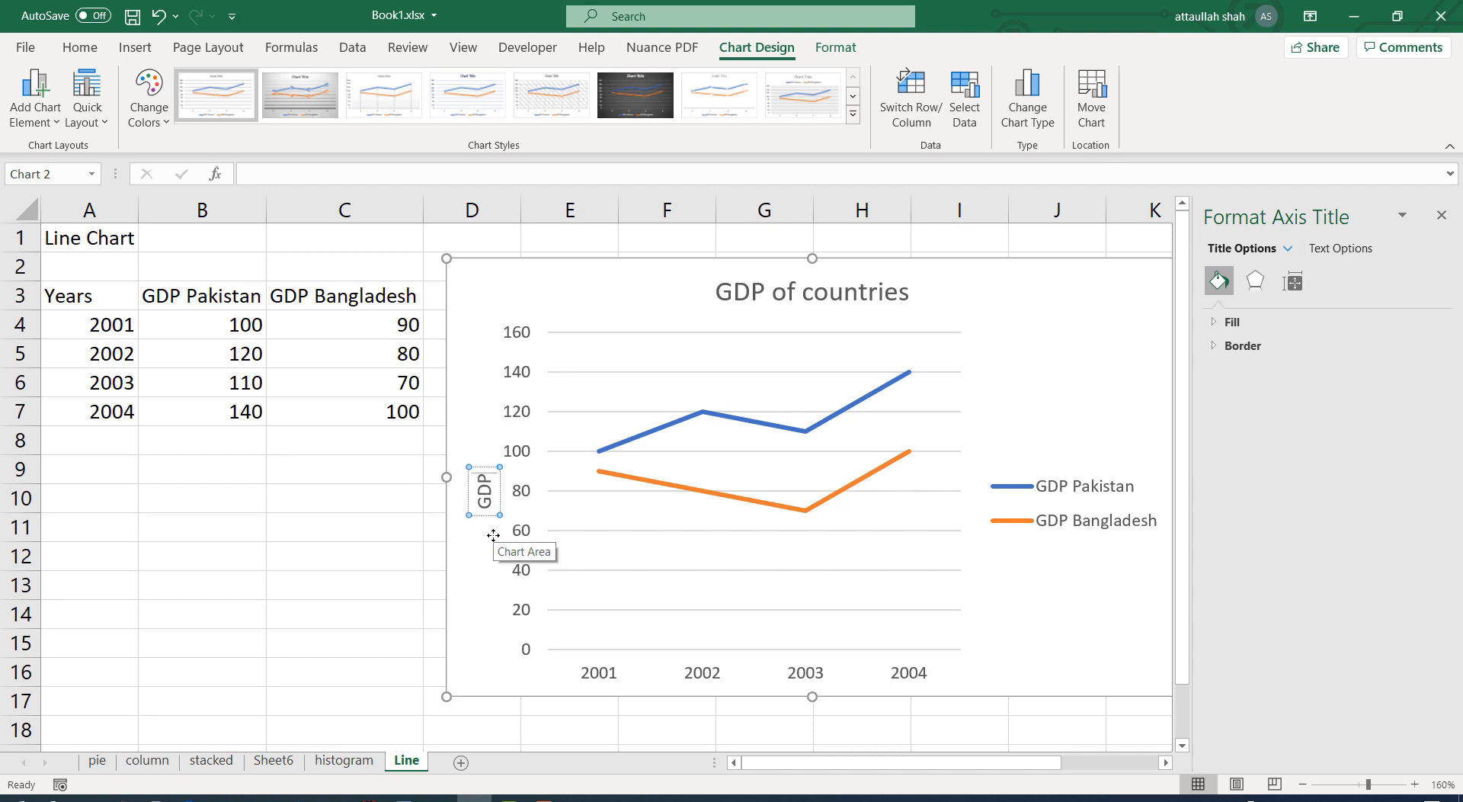
text( in)
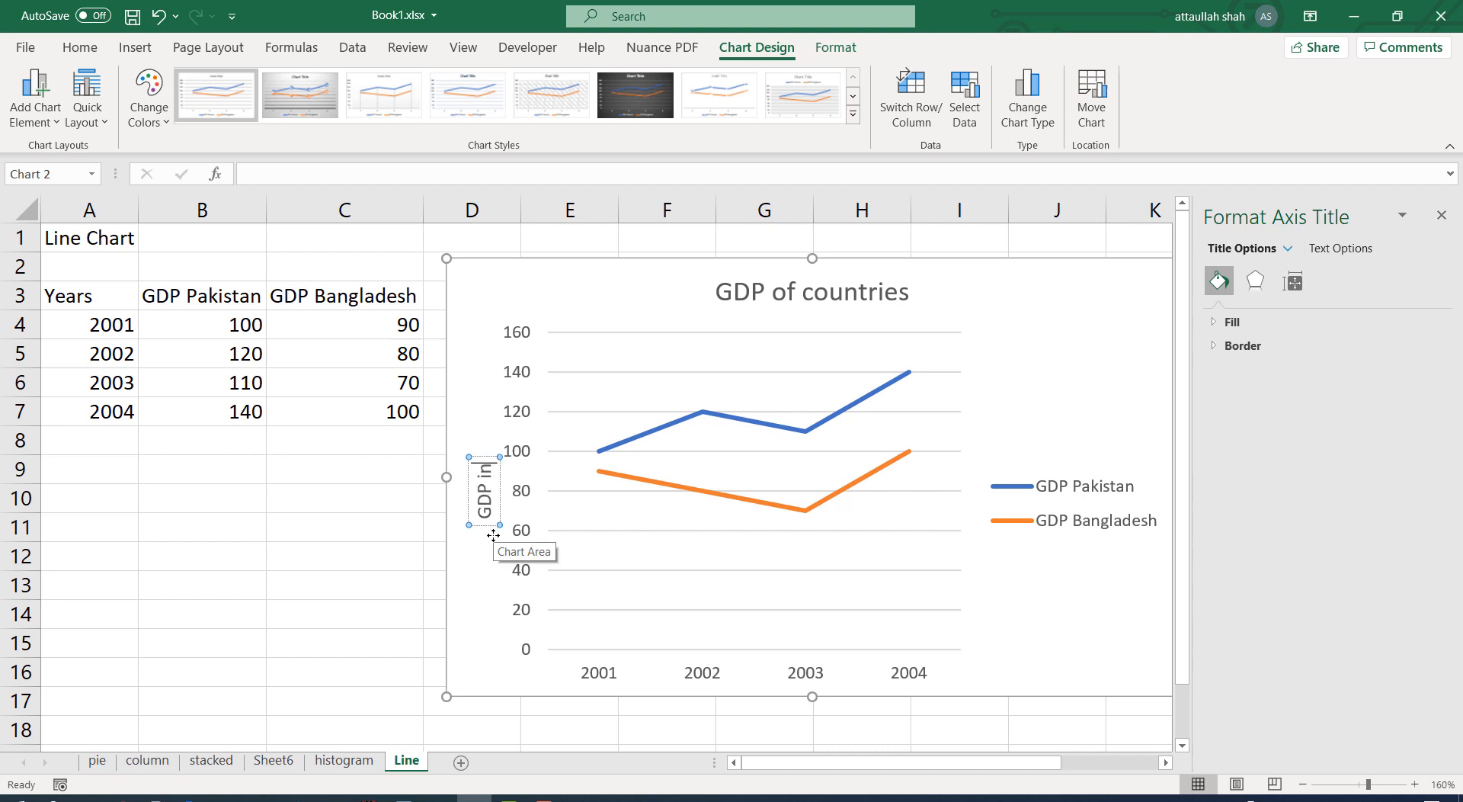
text( bi)
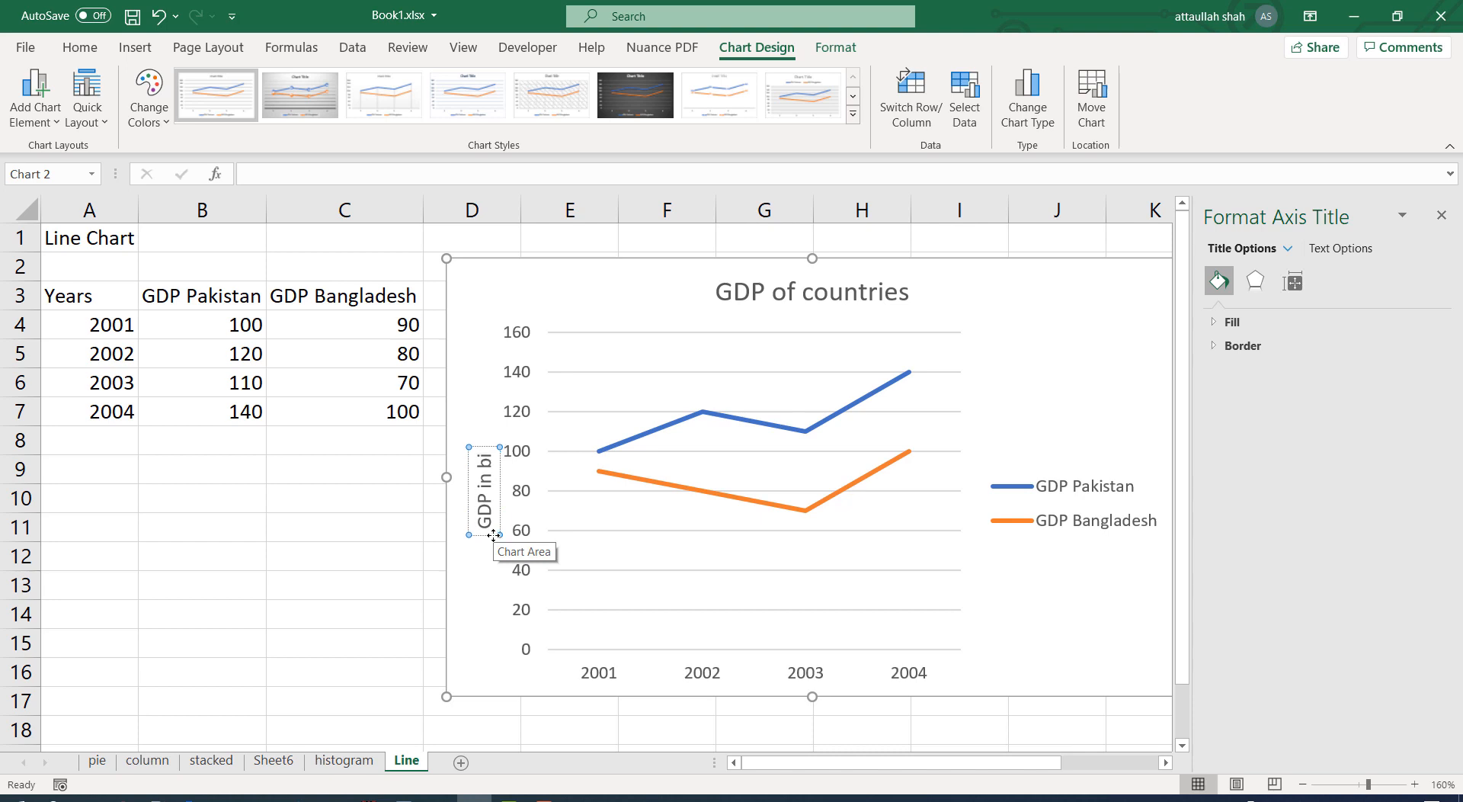
text(llio)
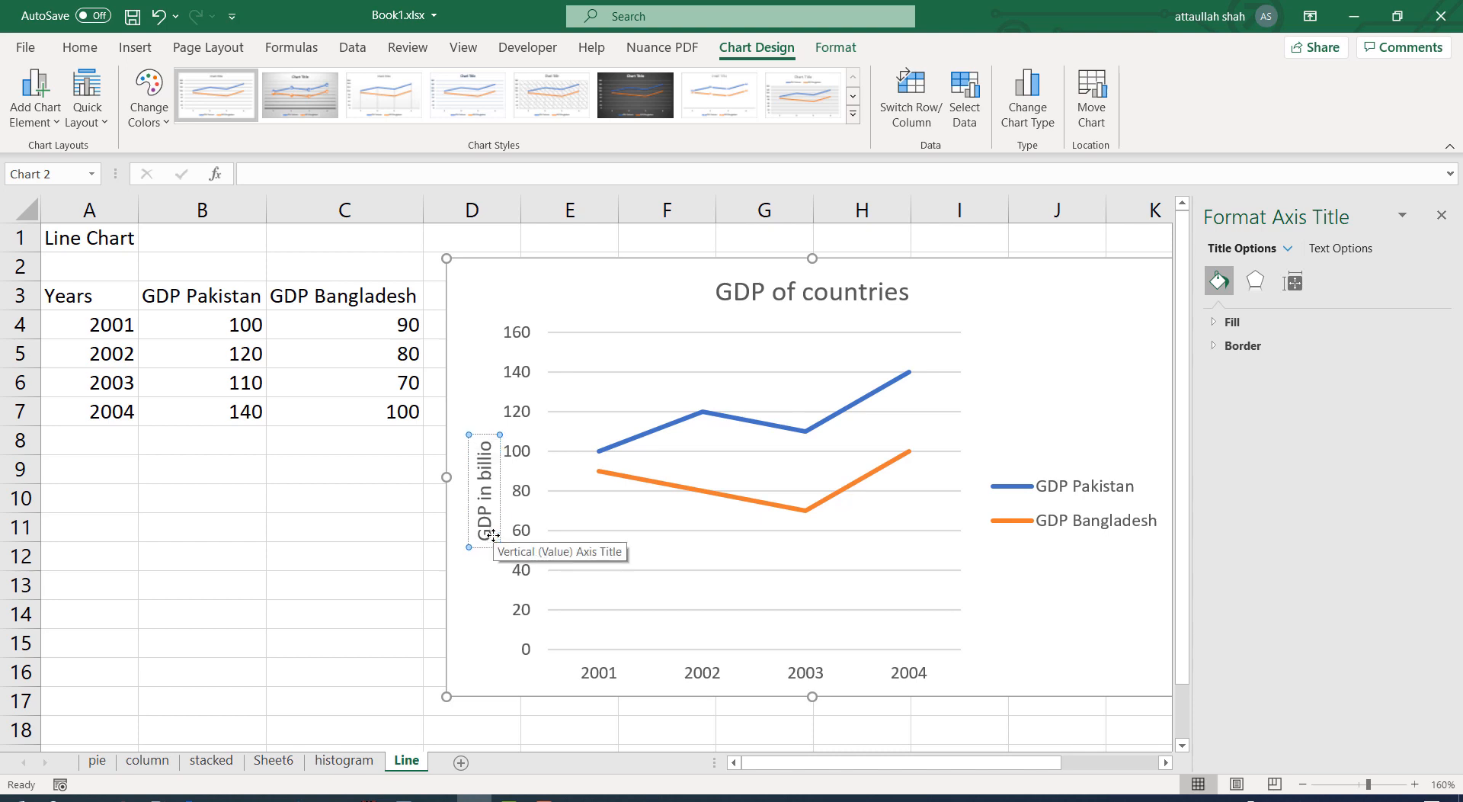
text(ns)
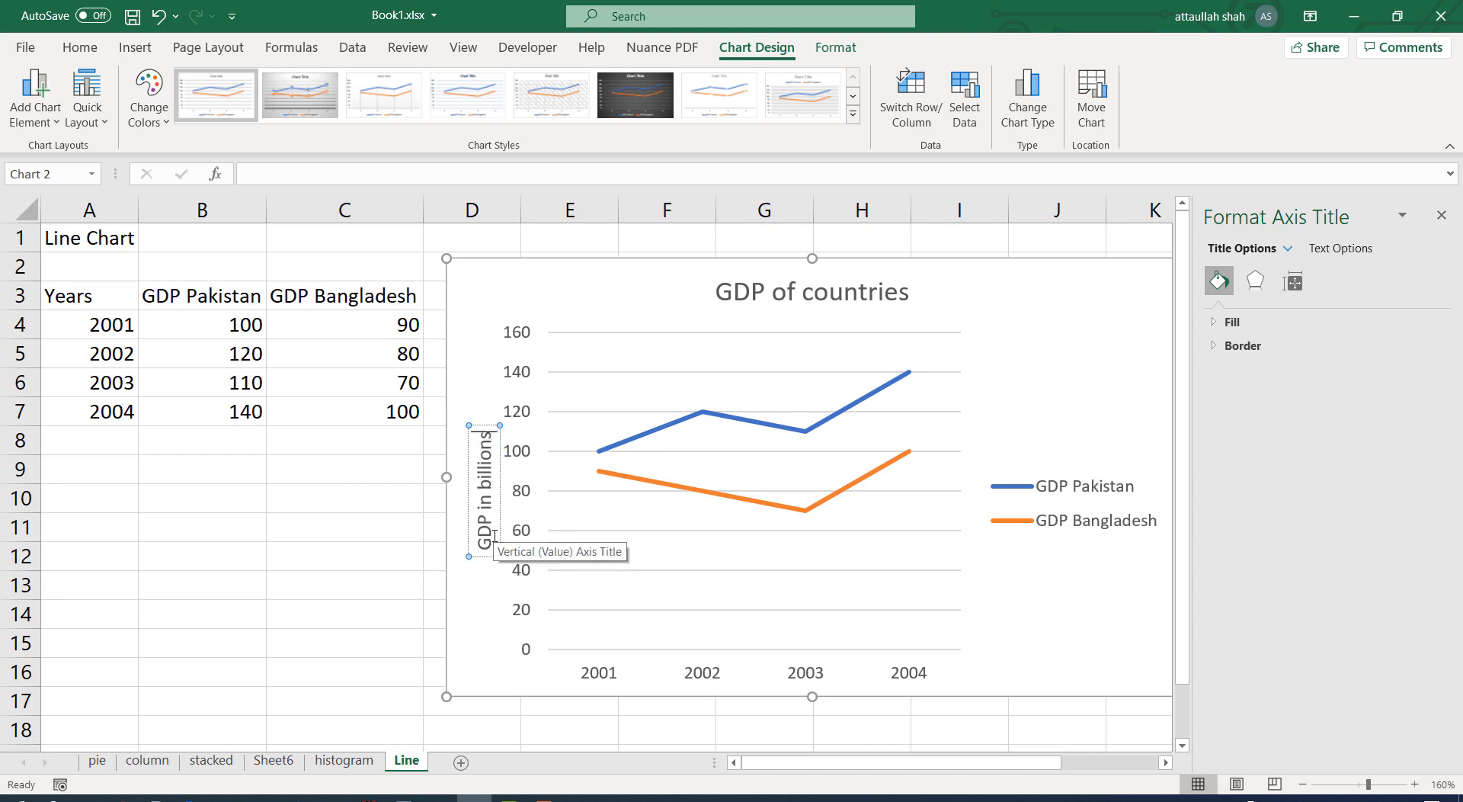
click(968, 676)
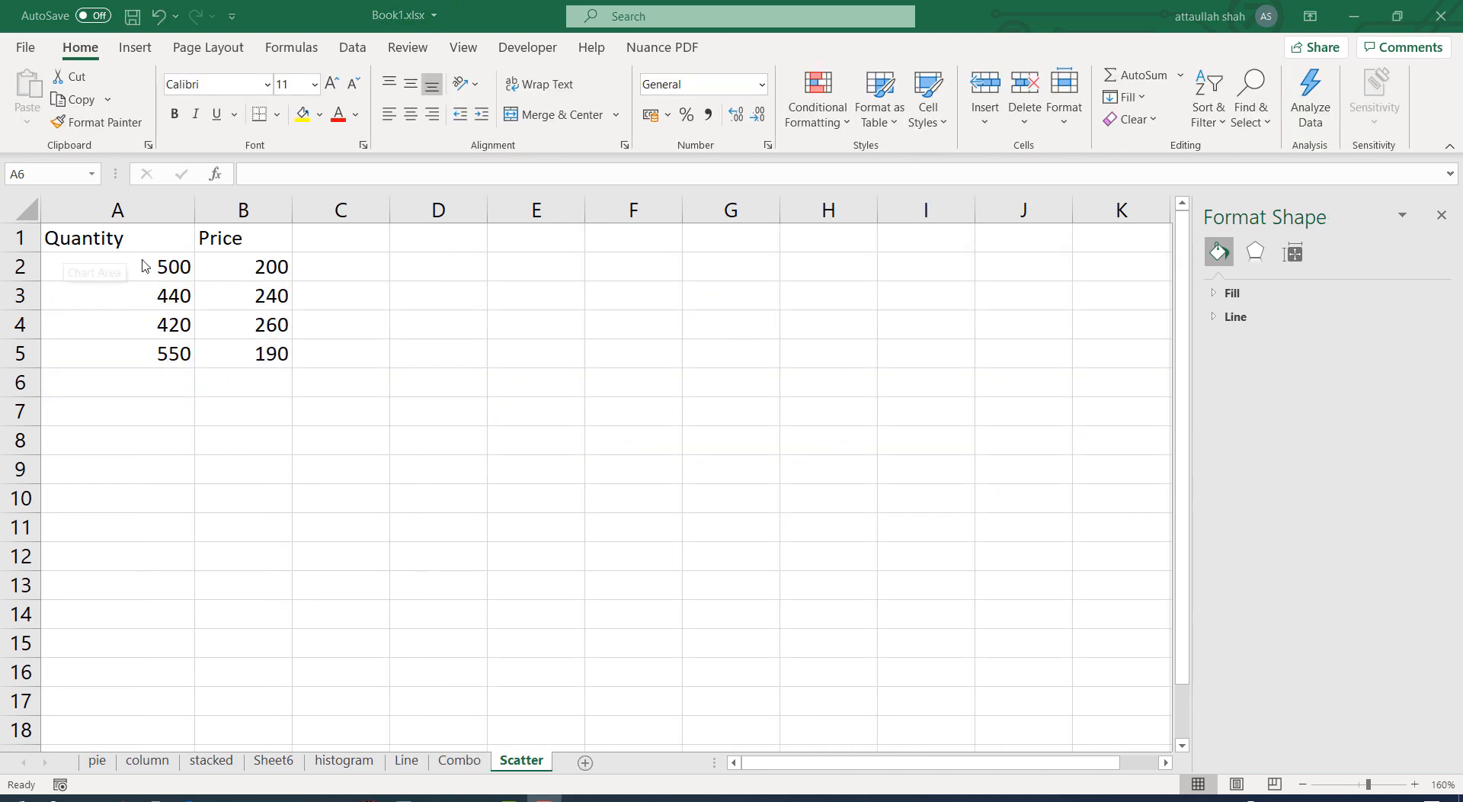
Step: Insert an empty row above the Quantity and Price headings on the Scatter sheet
click(222, 284)
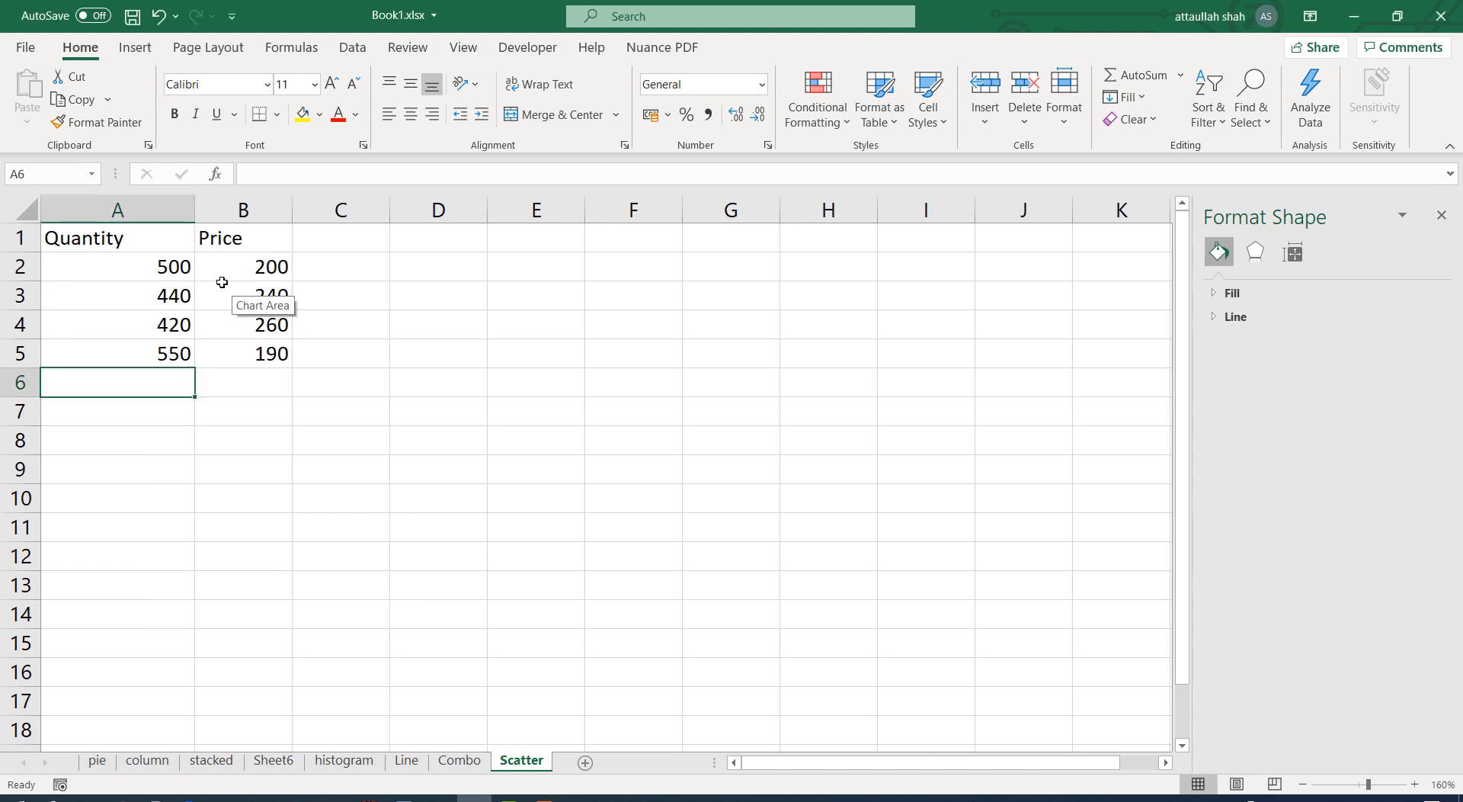
click(21, 238)
right_click(23, 238)
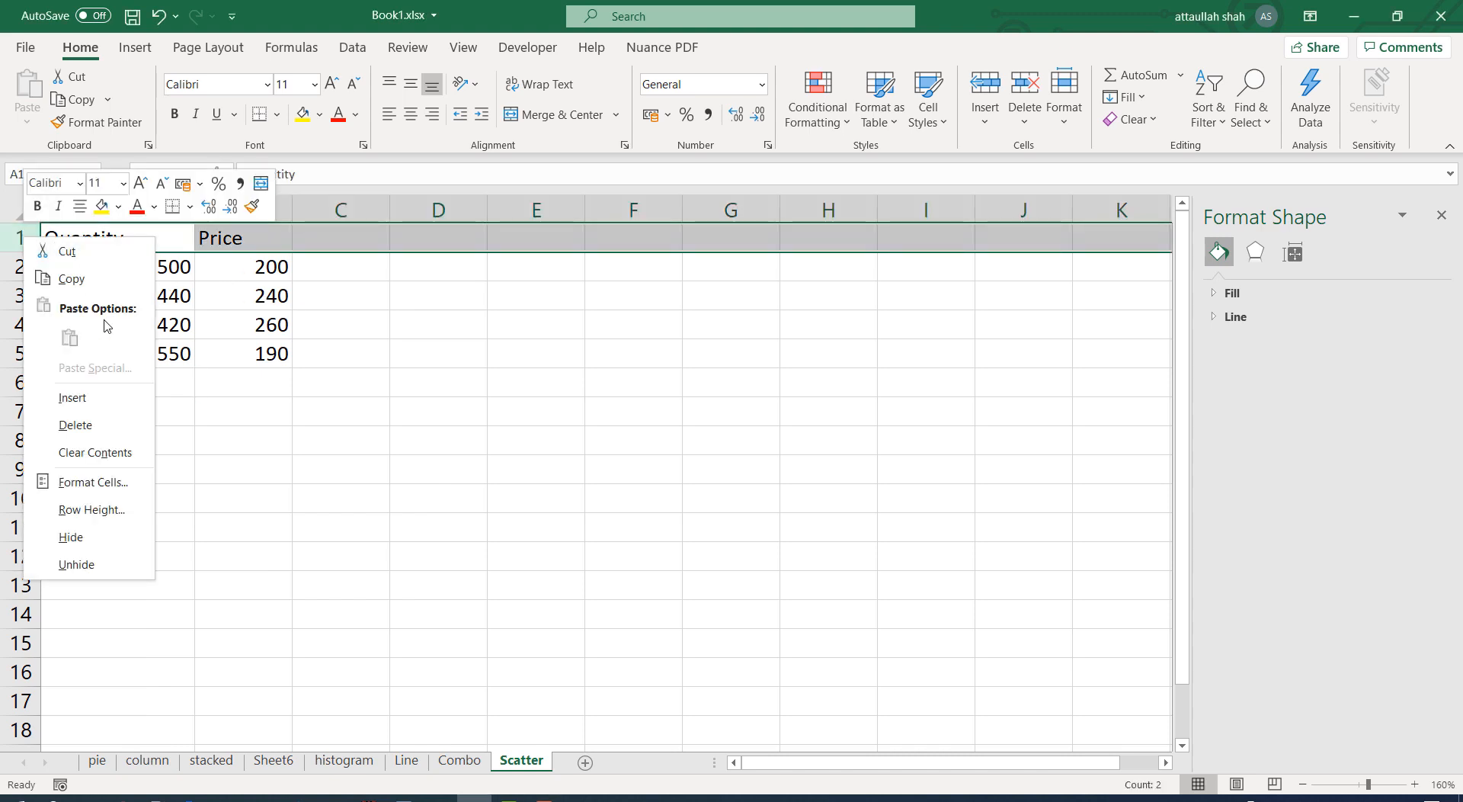
click(73, 397)
Step: Enter the heading "scatter" in cell A1 of the Scatter sheet
click(140, 239)
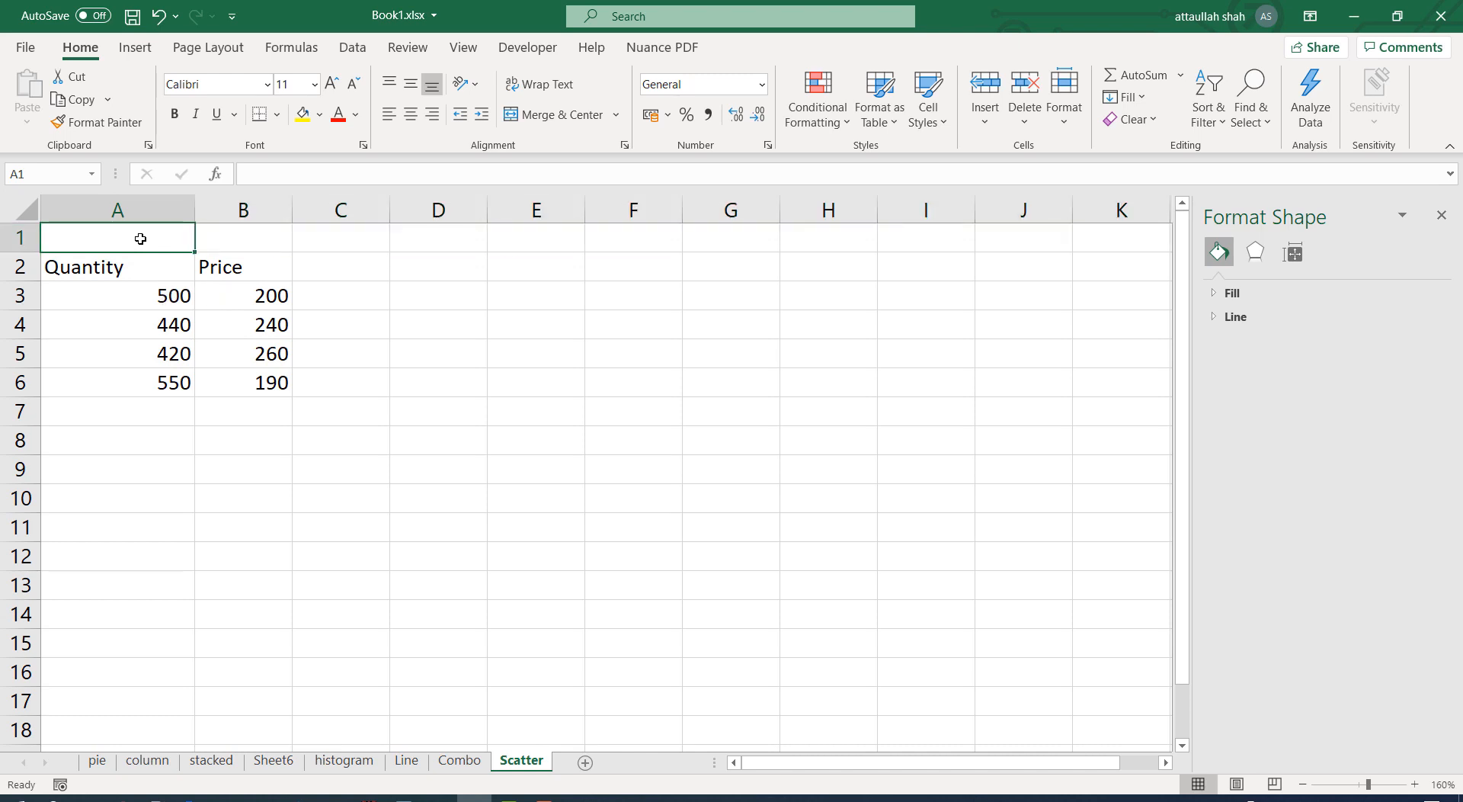
drag(142, 240, 180, 246)
text(sc)
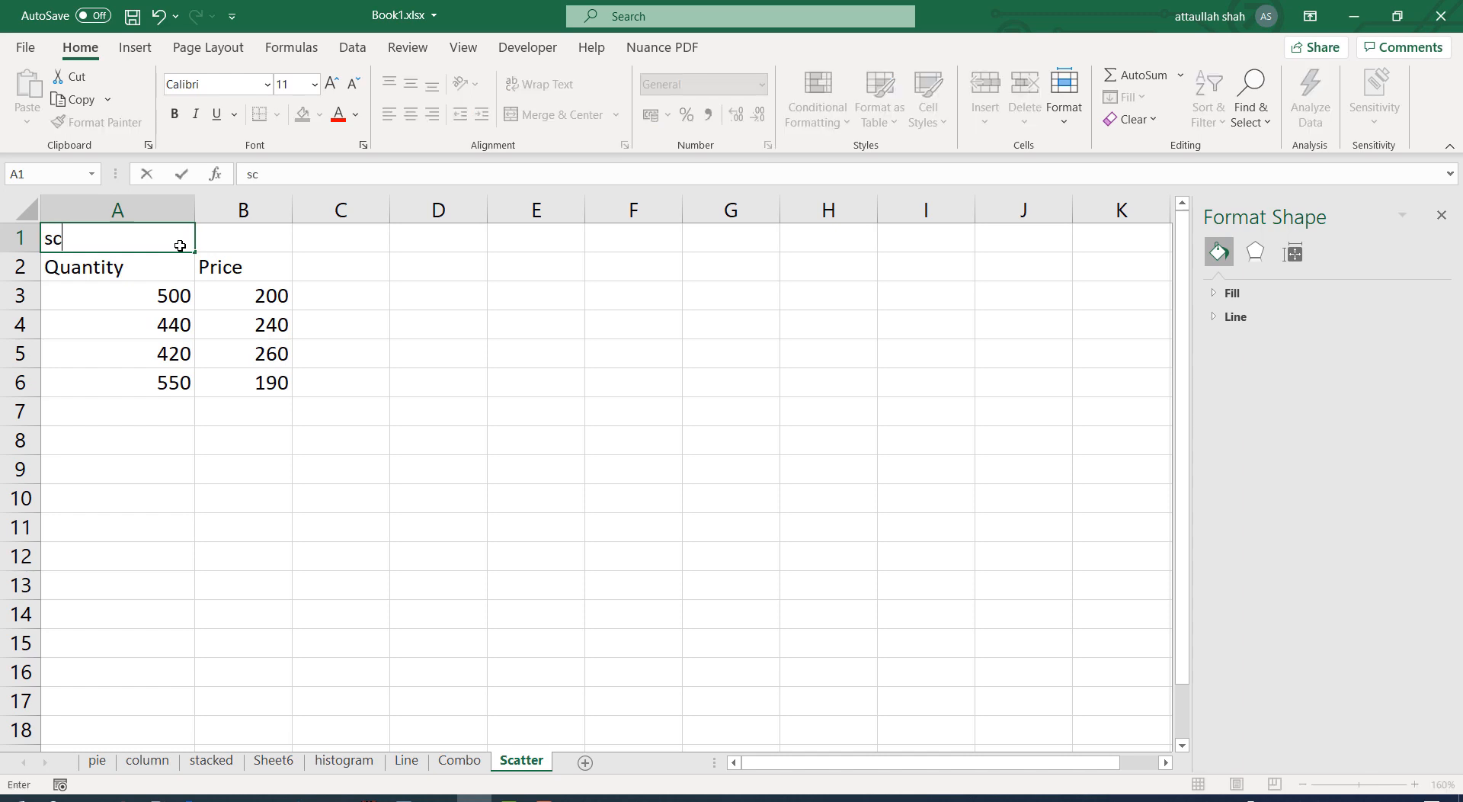
text(atter)
key(Return)
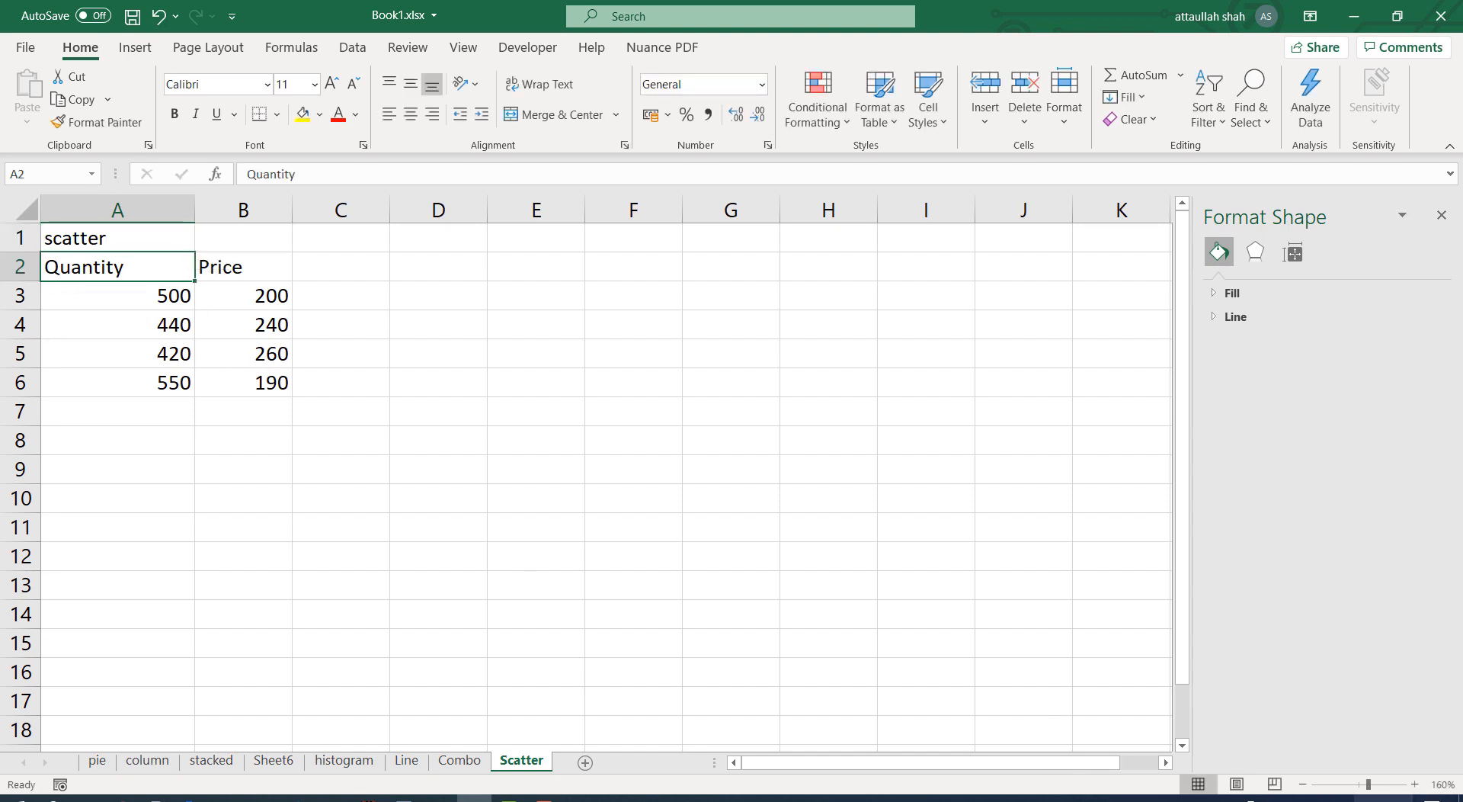
Step: Label the variables below the data with Y under Quantity in A7 and X under Price in B7
click(1416, 785)
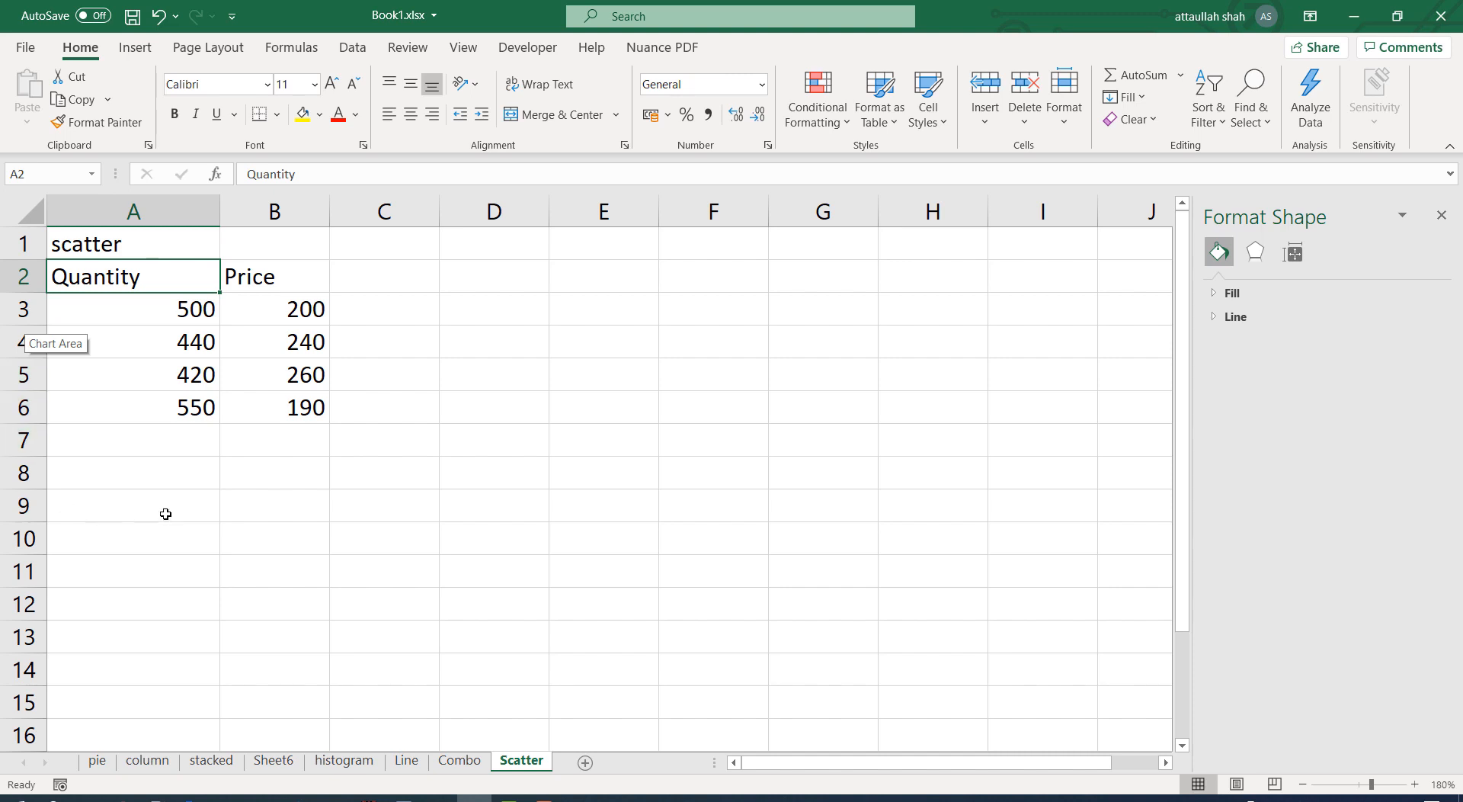
click(157, 442)
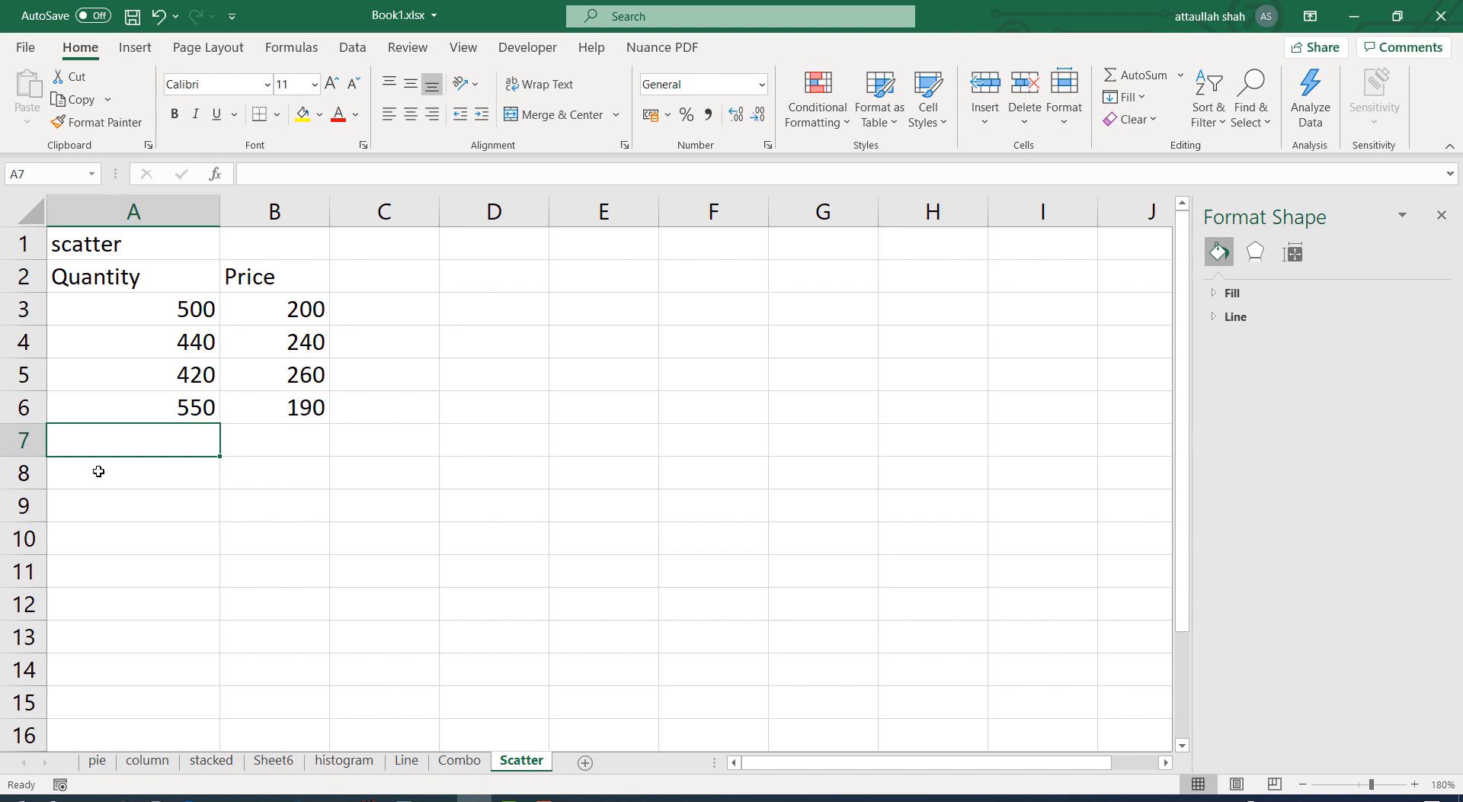
text(Y)
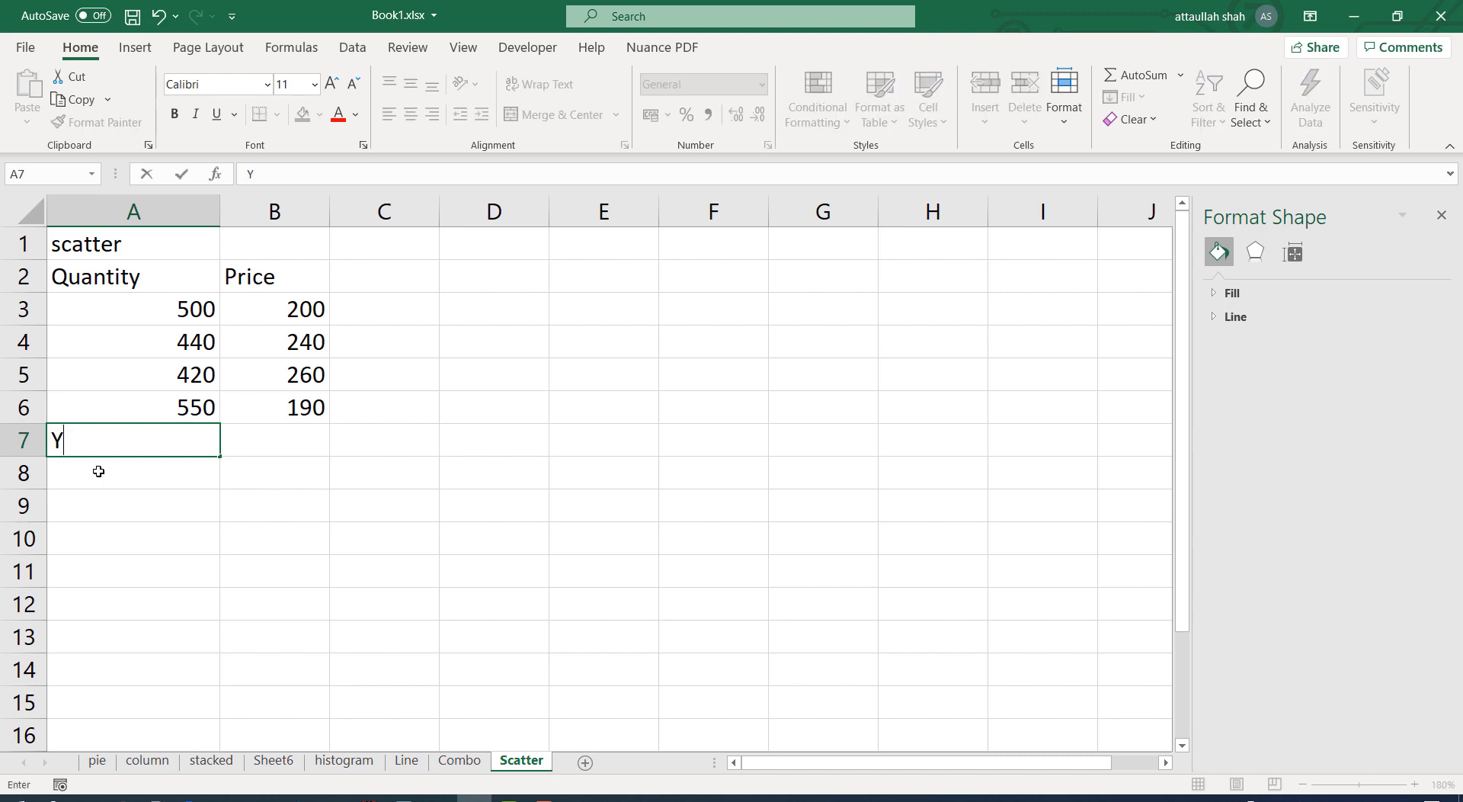
key(Tab)
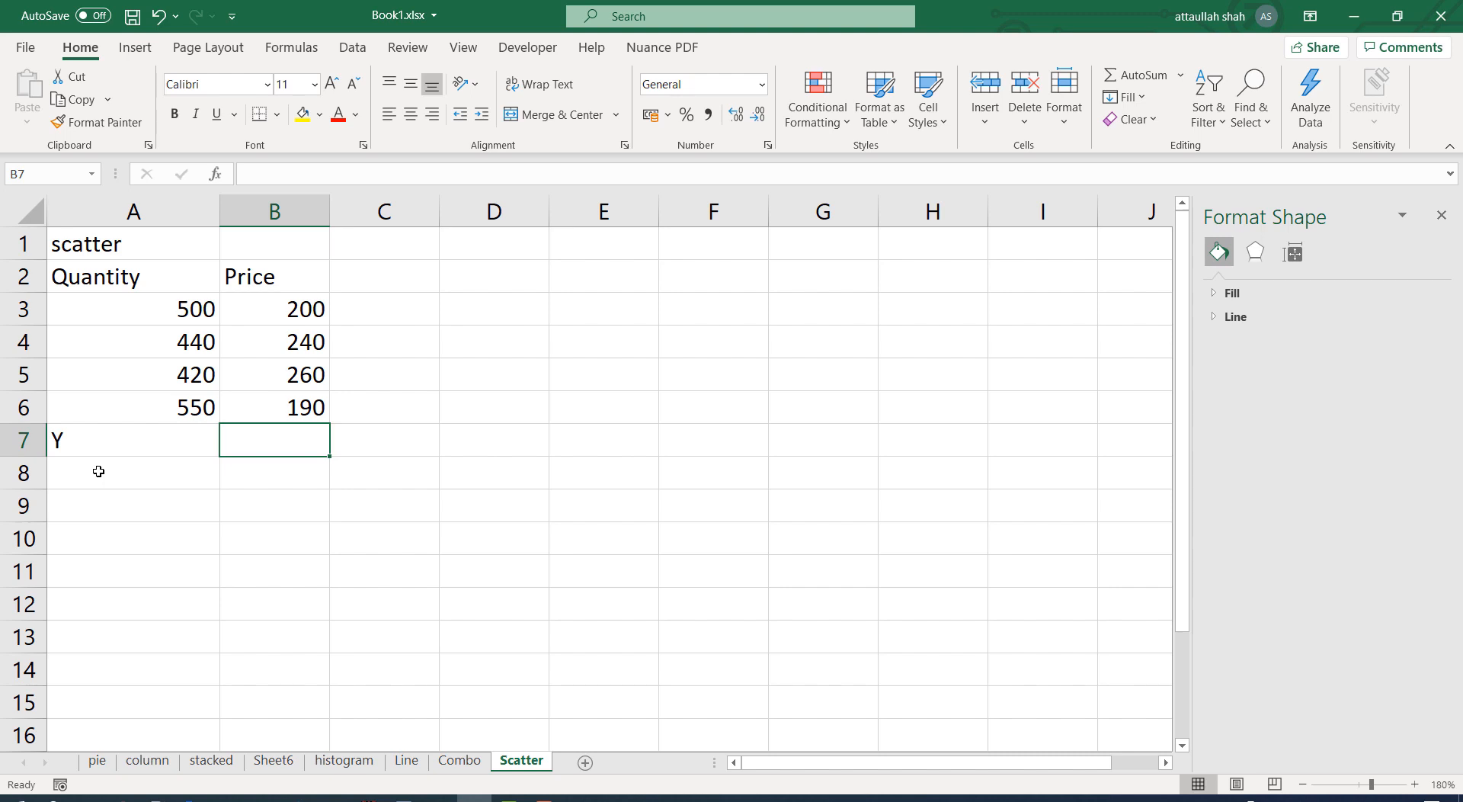
text(X)
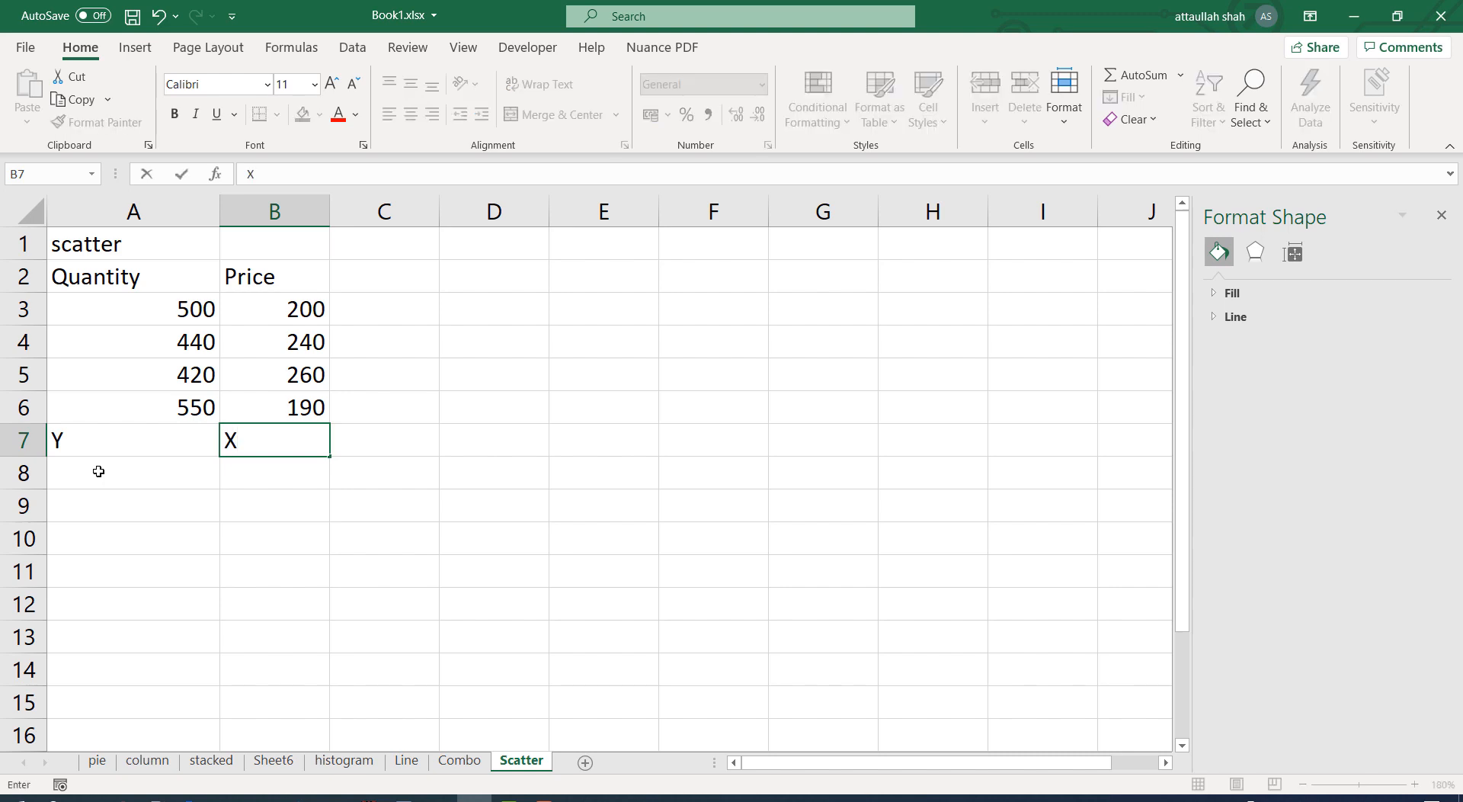
Step: Switch to the Word notes, review the key points on which data columns form the X and Y axes, and return to the workbook
click(157, 503)
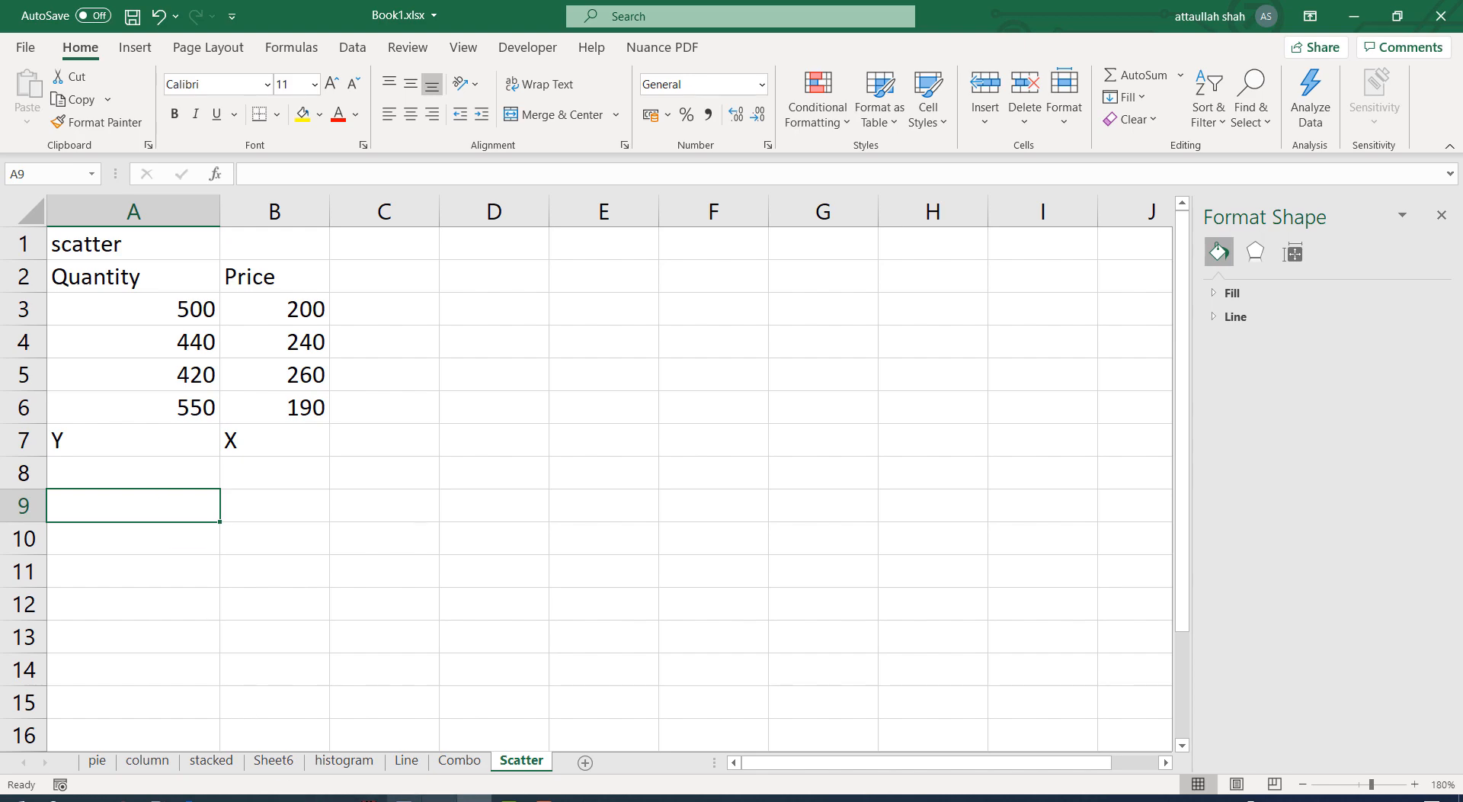
click(439, 798)
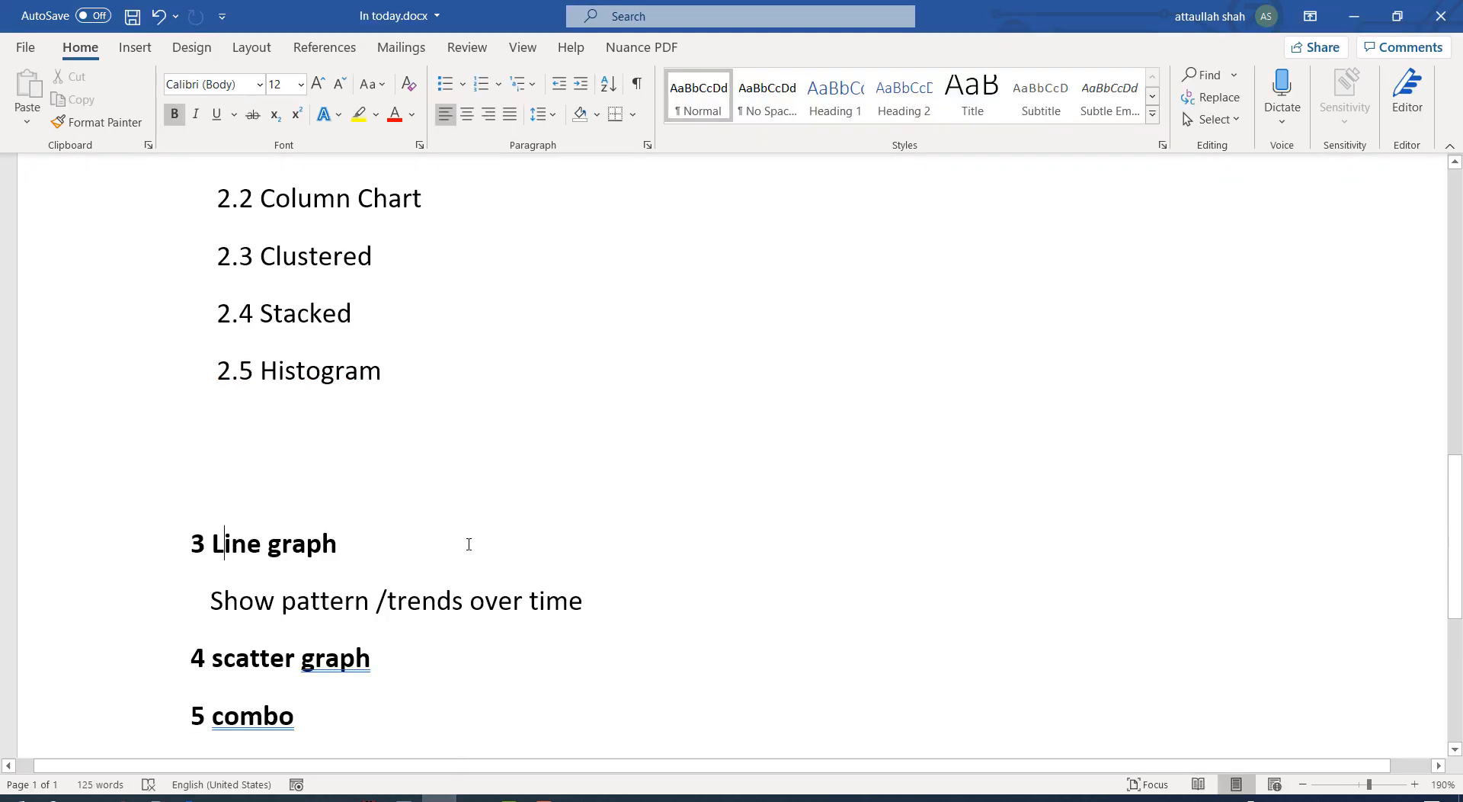
scroll(468, 543, up, 10)
scroll(469, 545, down, 1)
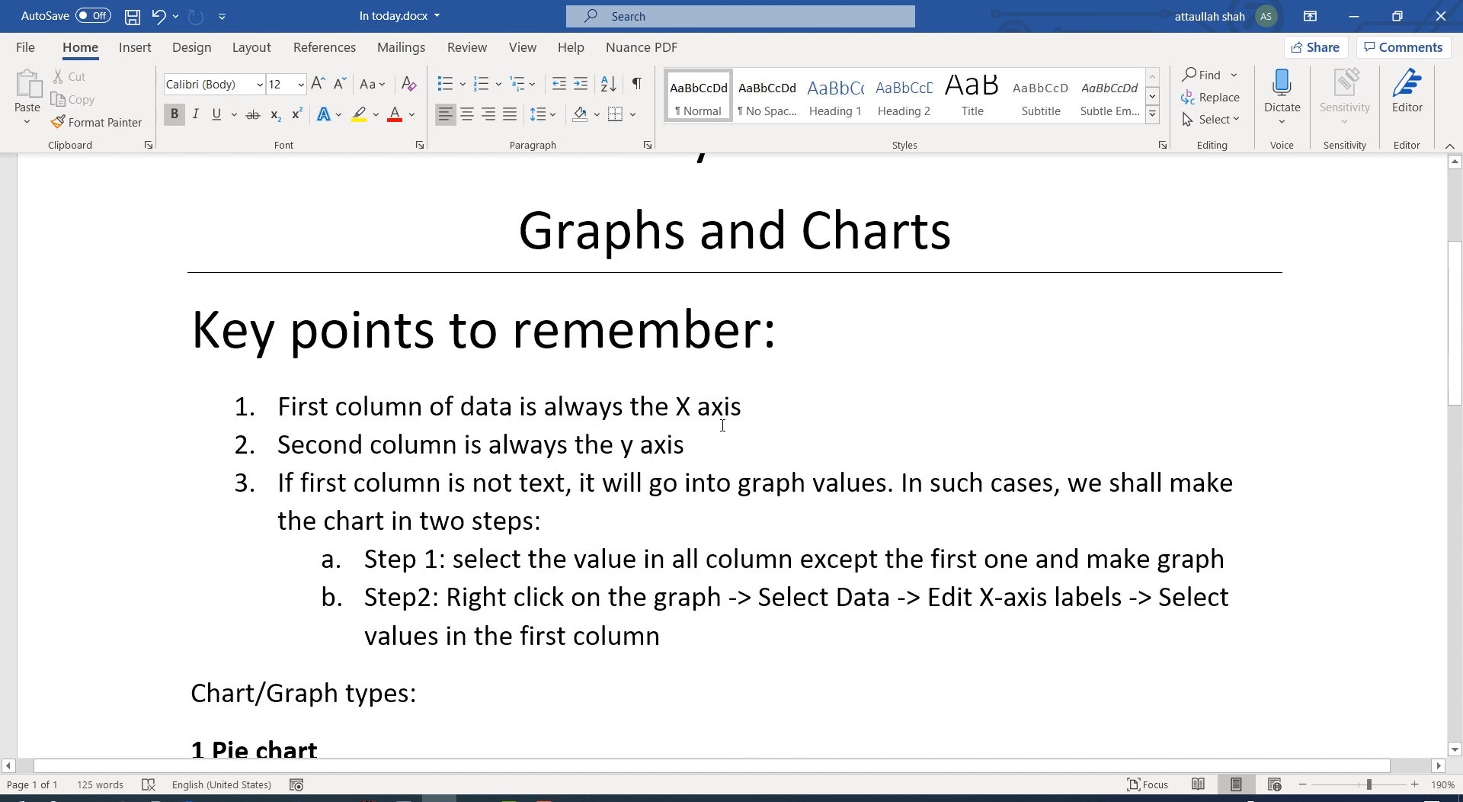
click(1356, 20)
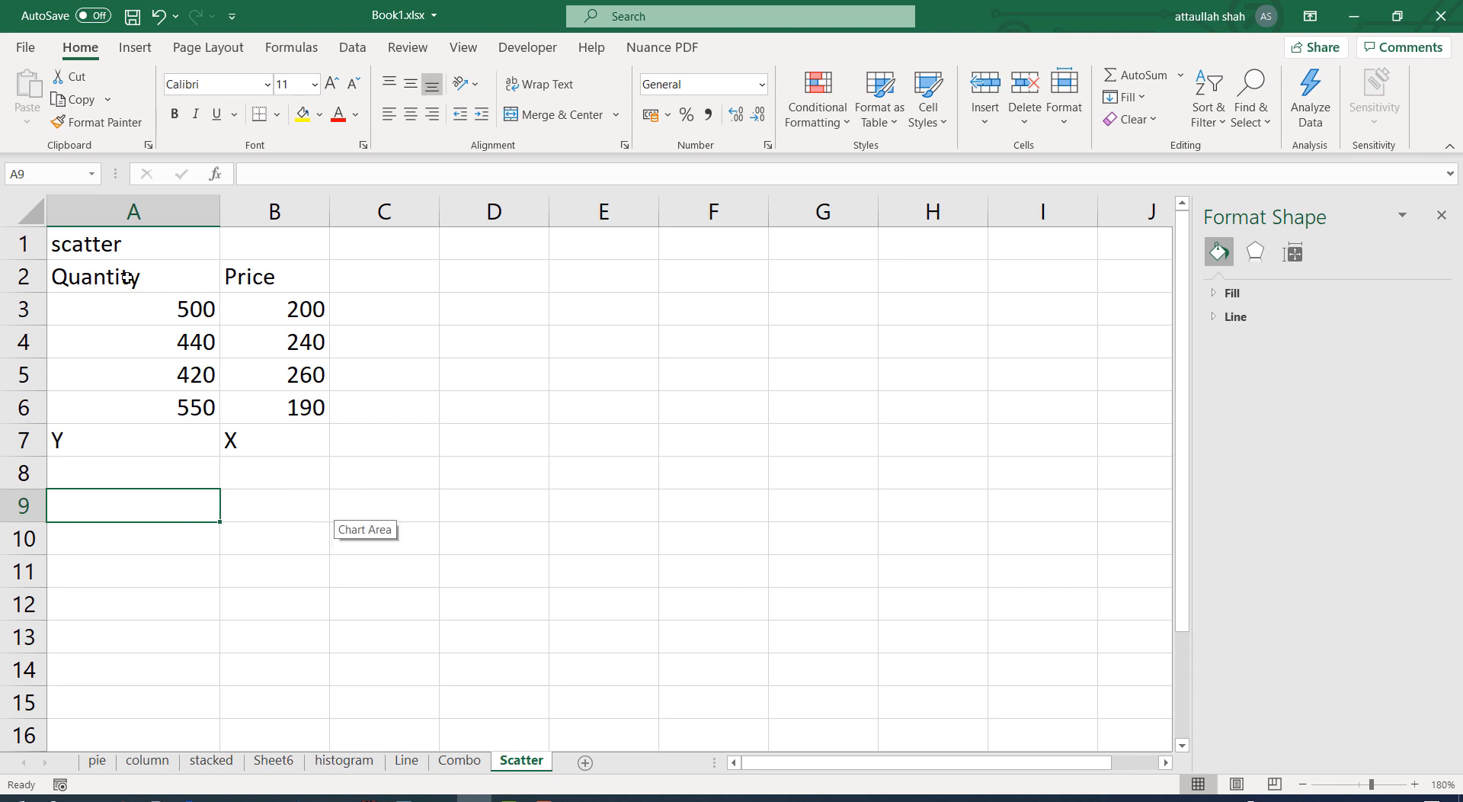
Step: Move the Quantity column from A2:A6 to C2:C6 so that it follows the Price column
drag(127, 279, 142, 413)
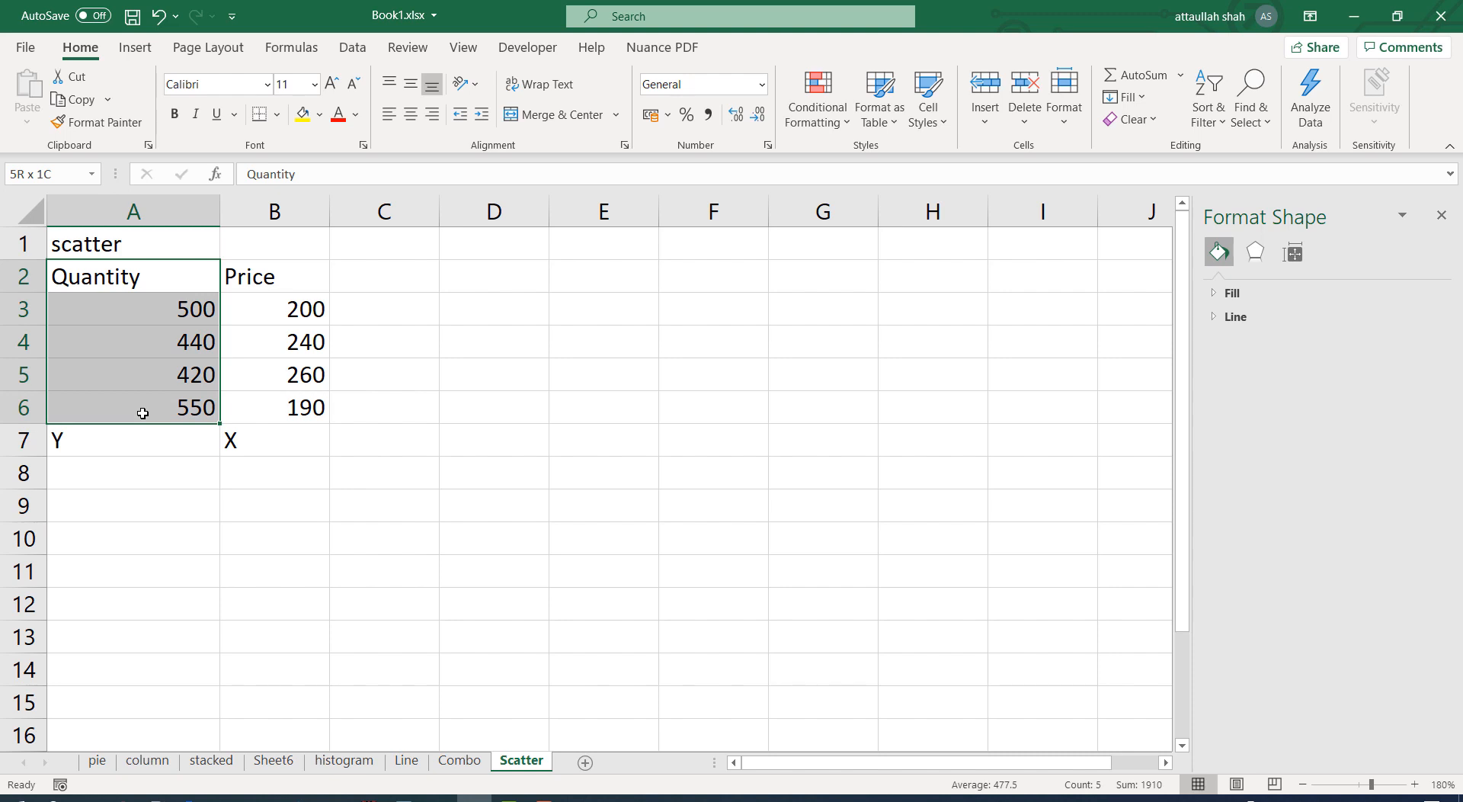
right_click(131, 345)
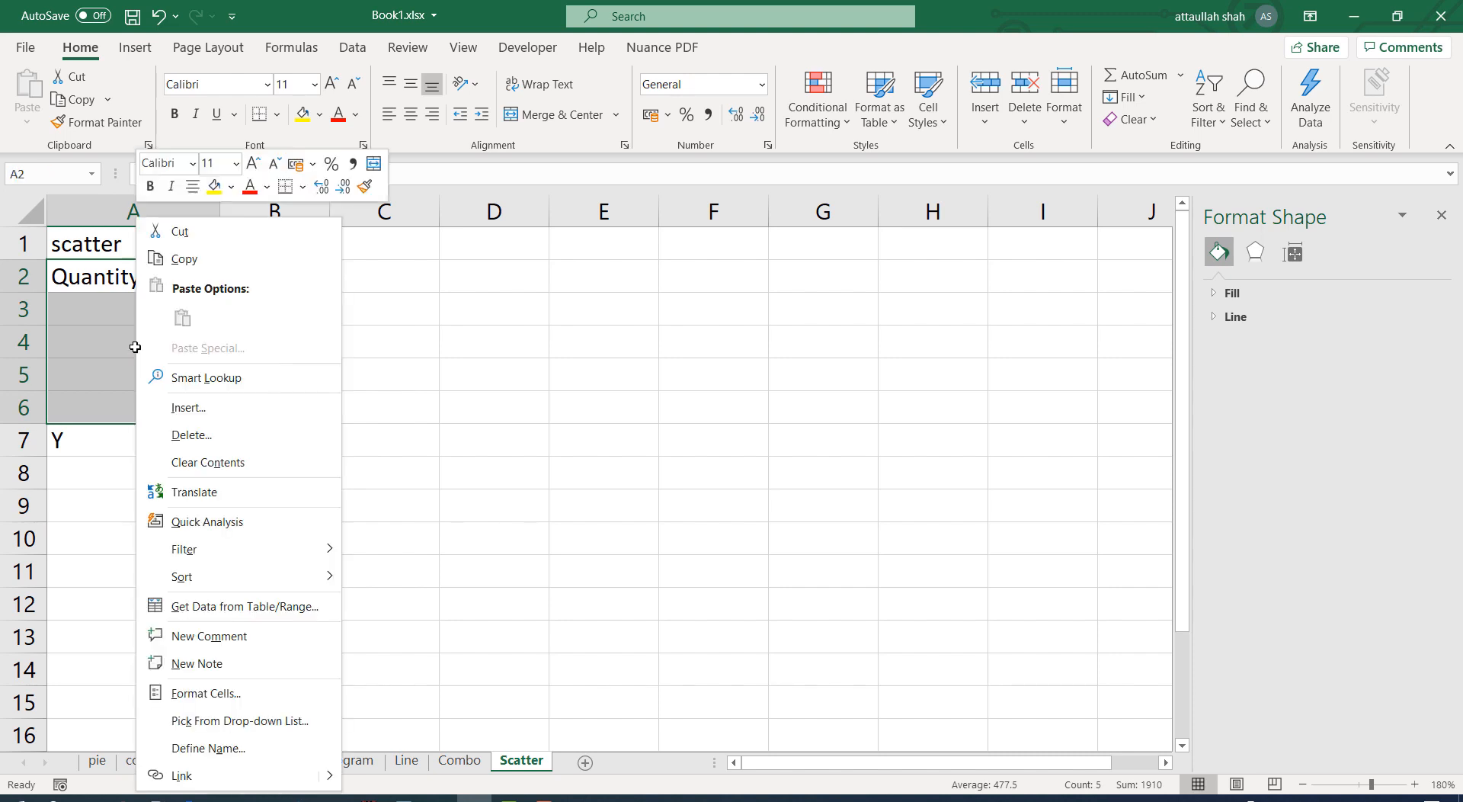
click(192, 256)
click(377, 278)
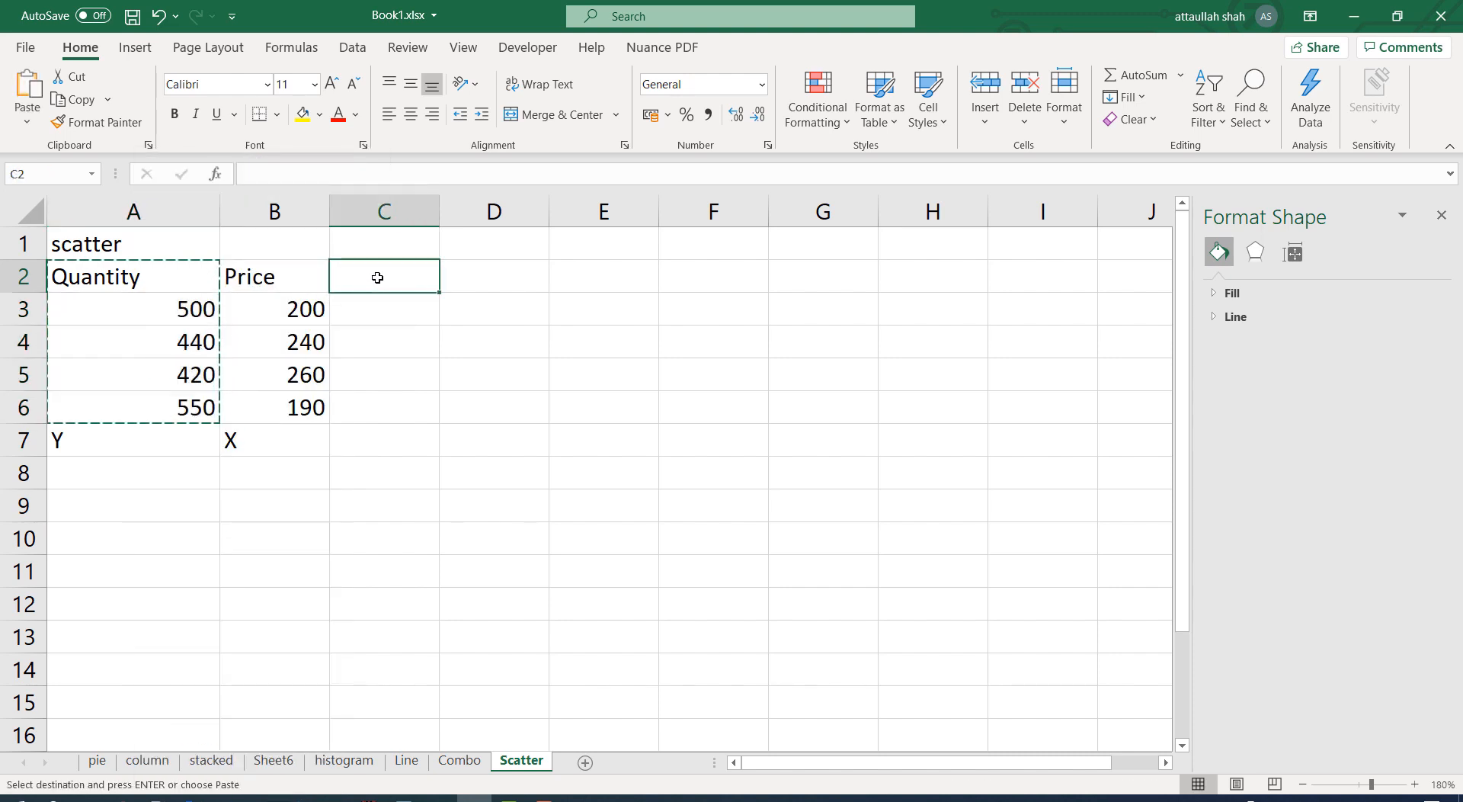
right_click(377, 278)
click(417, 342)
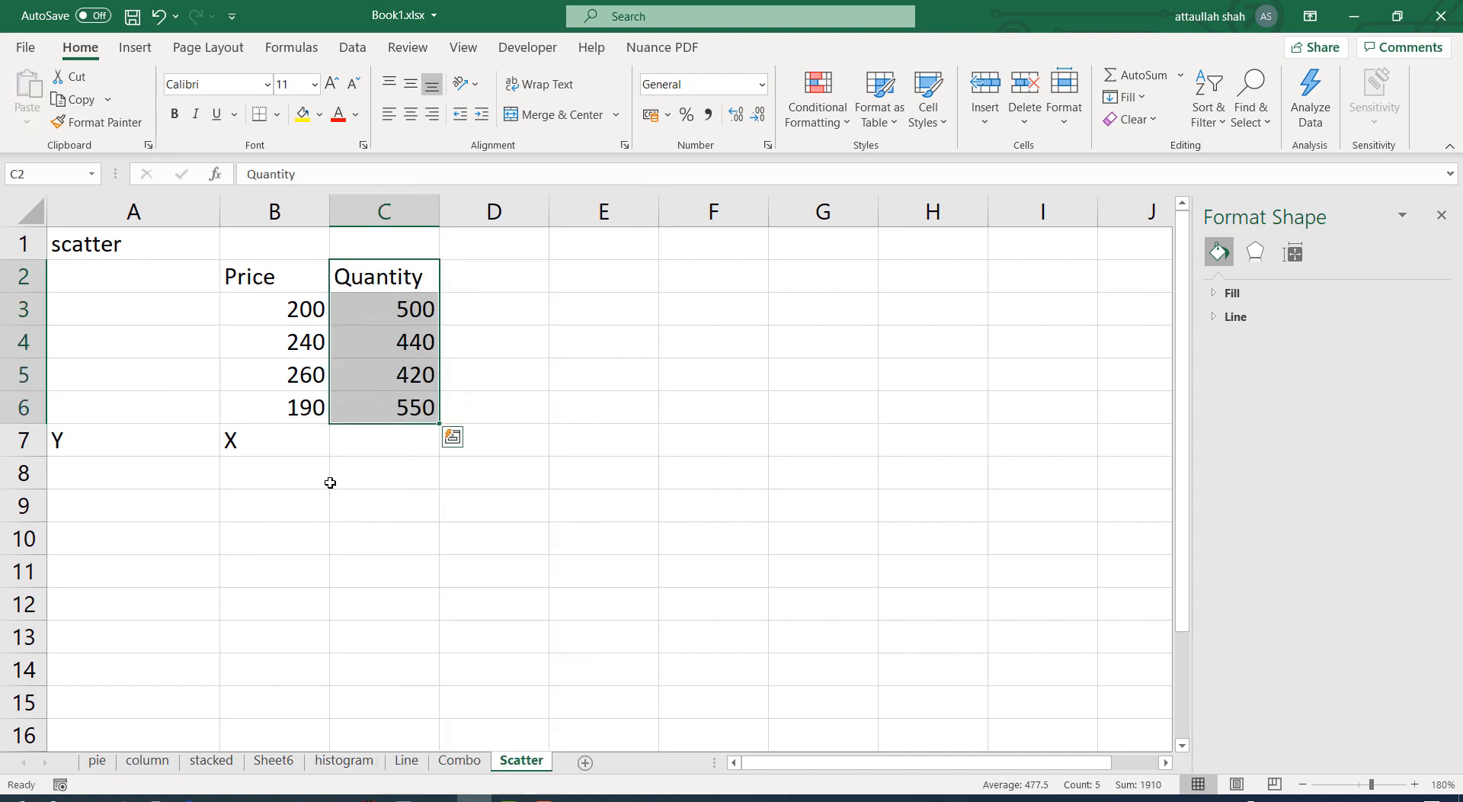
click(300, 558)
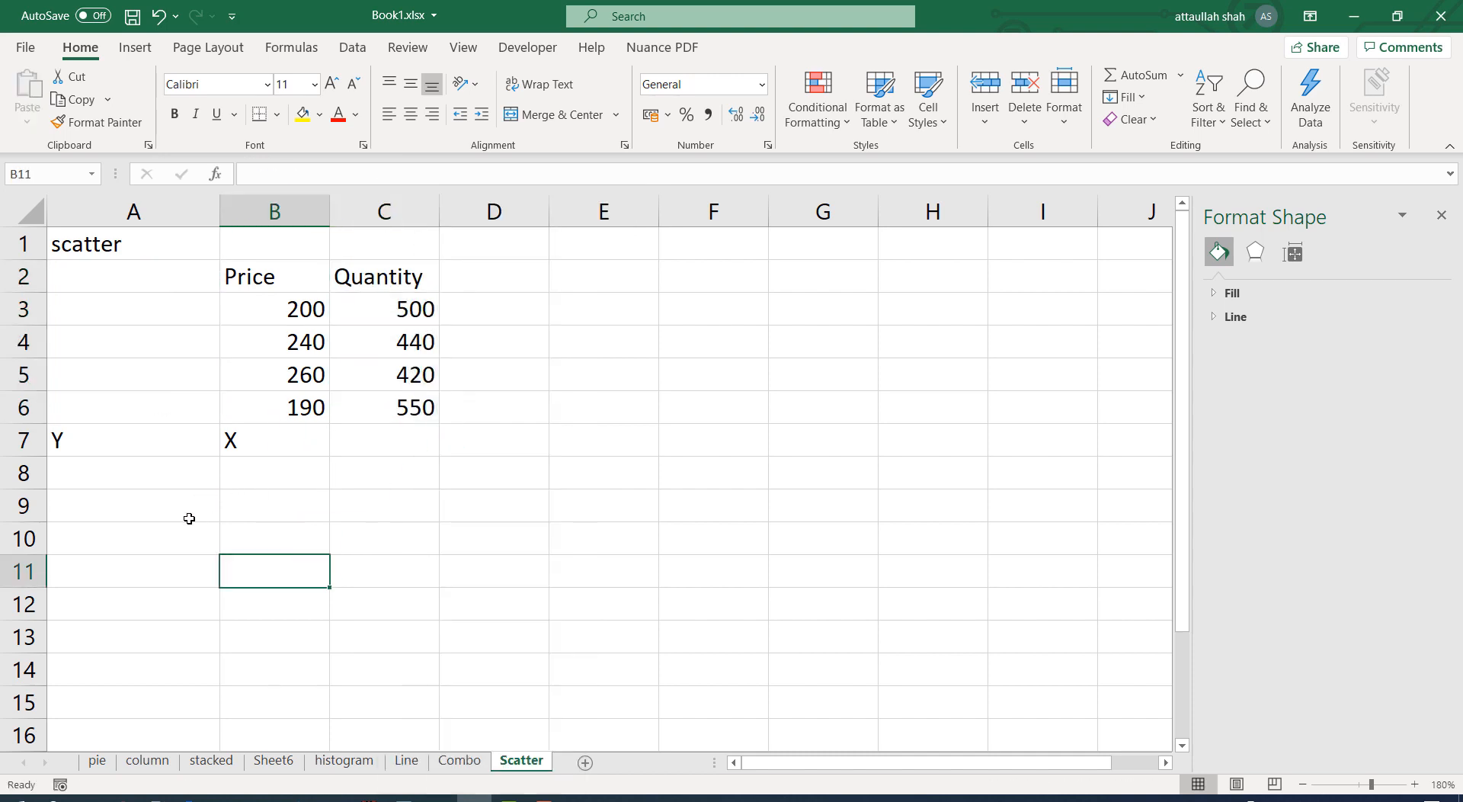
Step: Clear the Y and X labels from A7:B7 and recheck the axis rules in the Word notes
drag(99, 434, 239, 451)
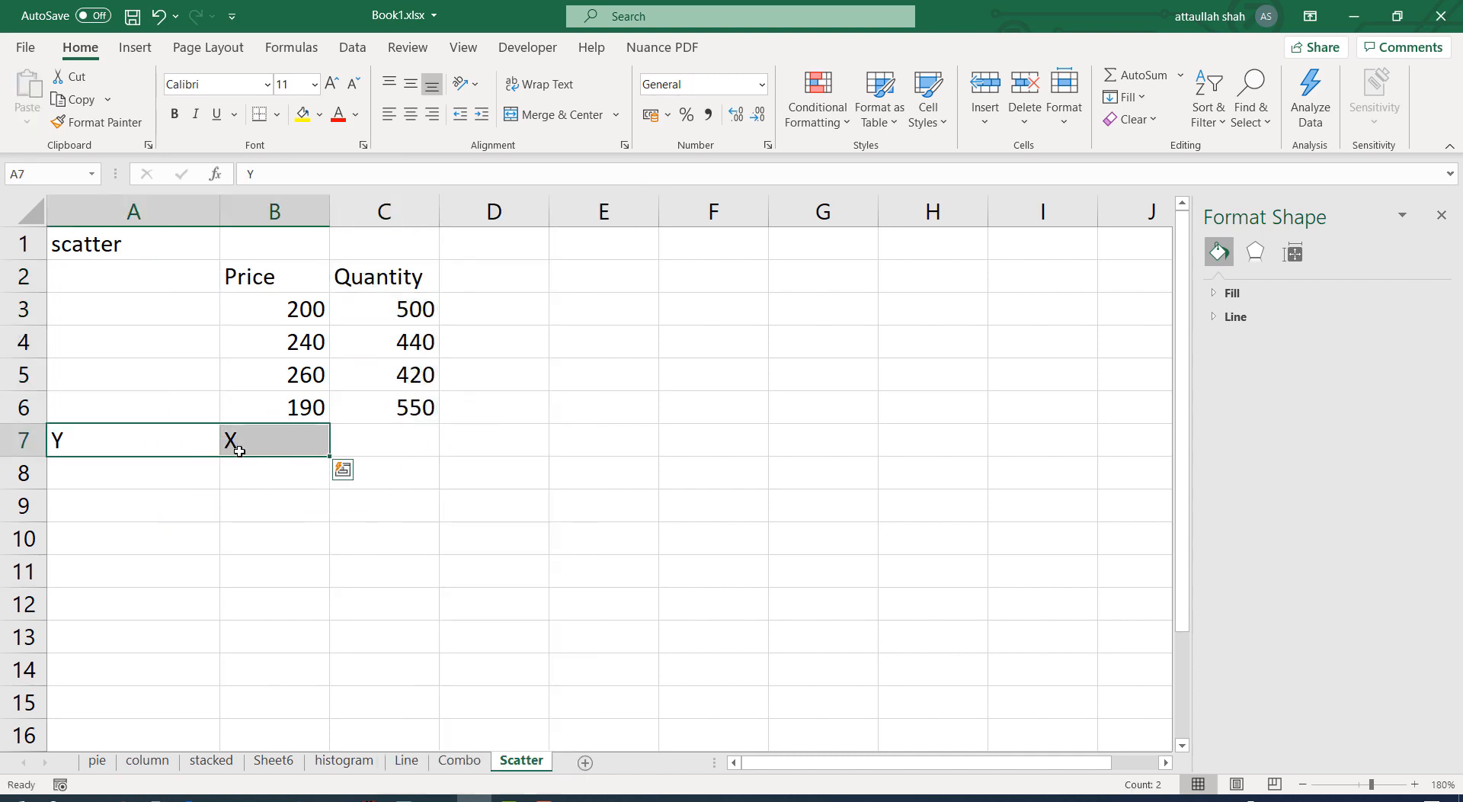
key(Delete)
click(390, 448)
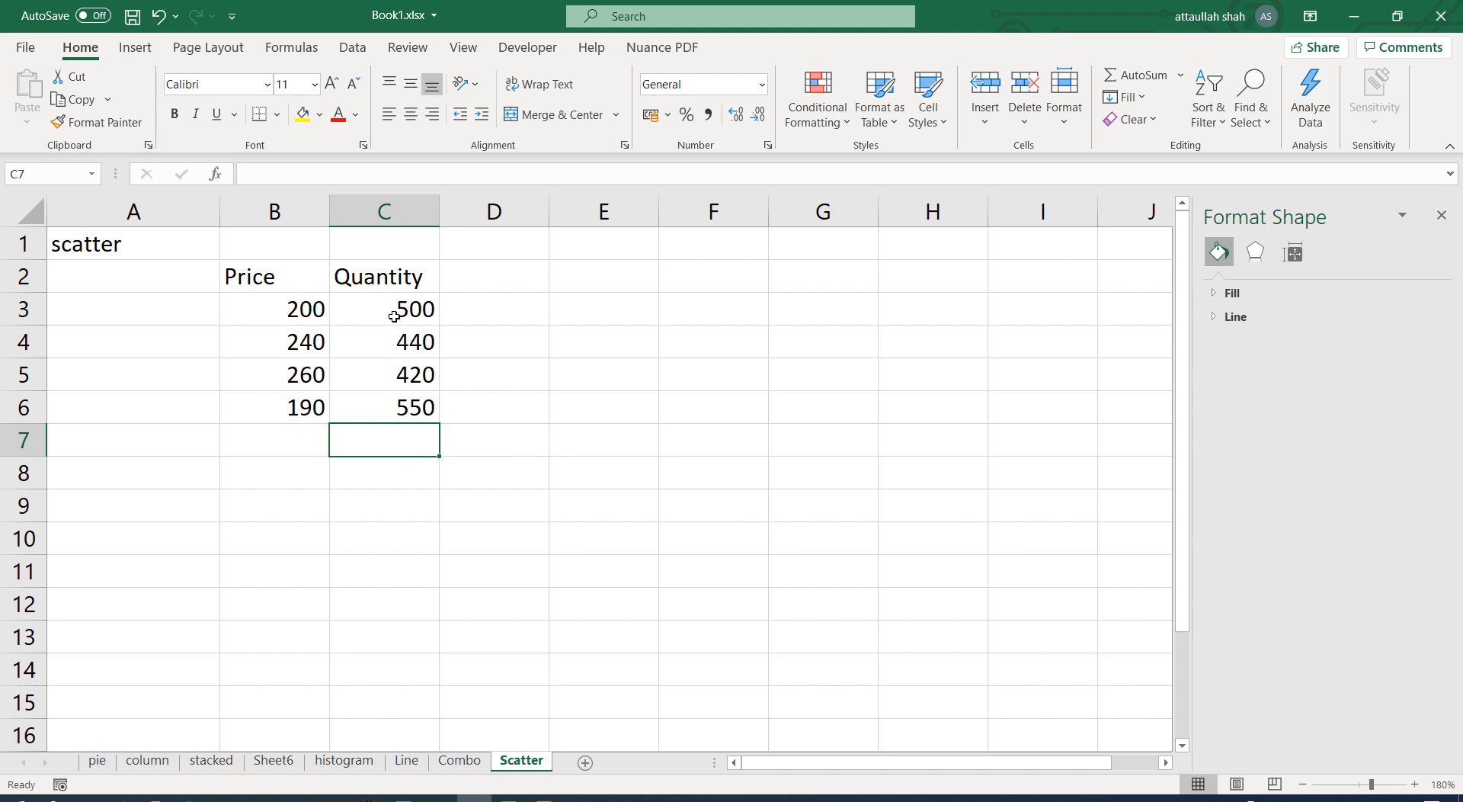
click(427, 794)
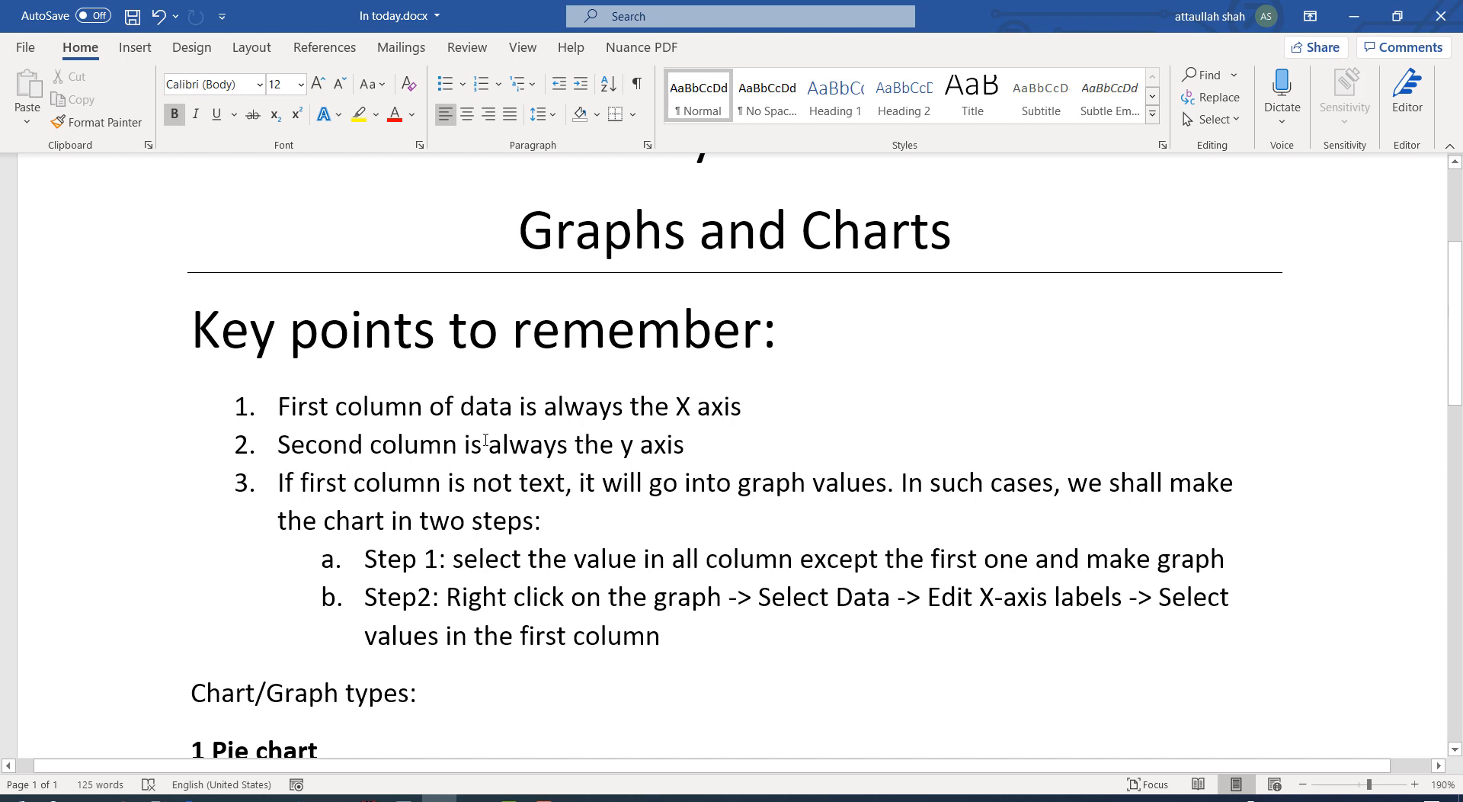
click(1348, 19)
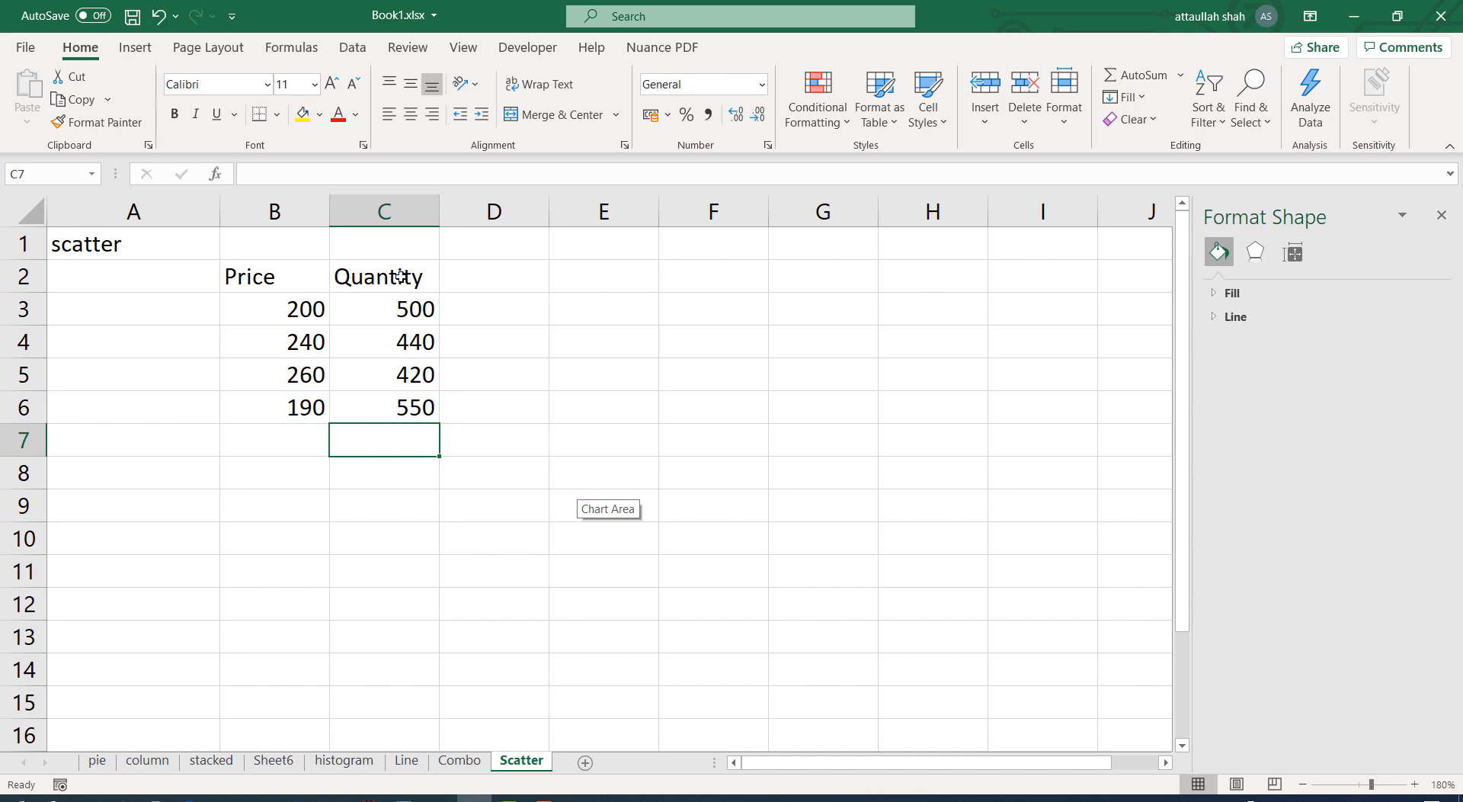
Step: Insert a markers-only scatter chart from the Price and Quantity data in B2:C6 and delete the chart after viewing it
drag(265, 279, 401, 408)
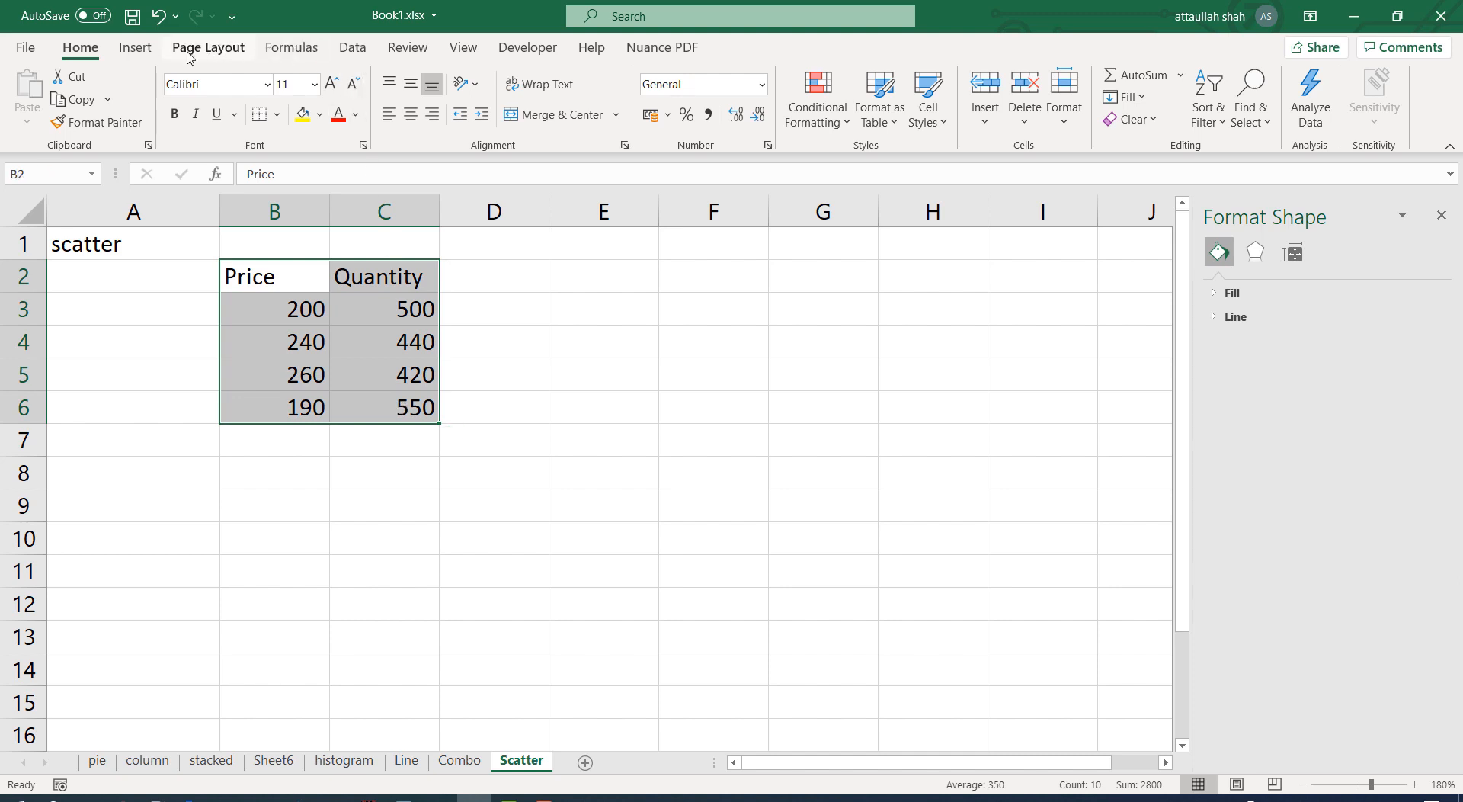
click(130, 48)
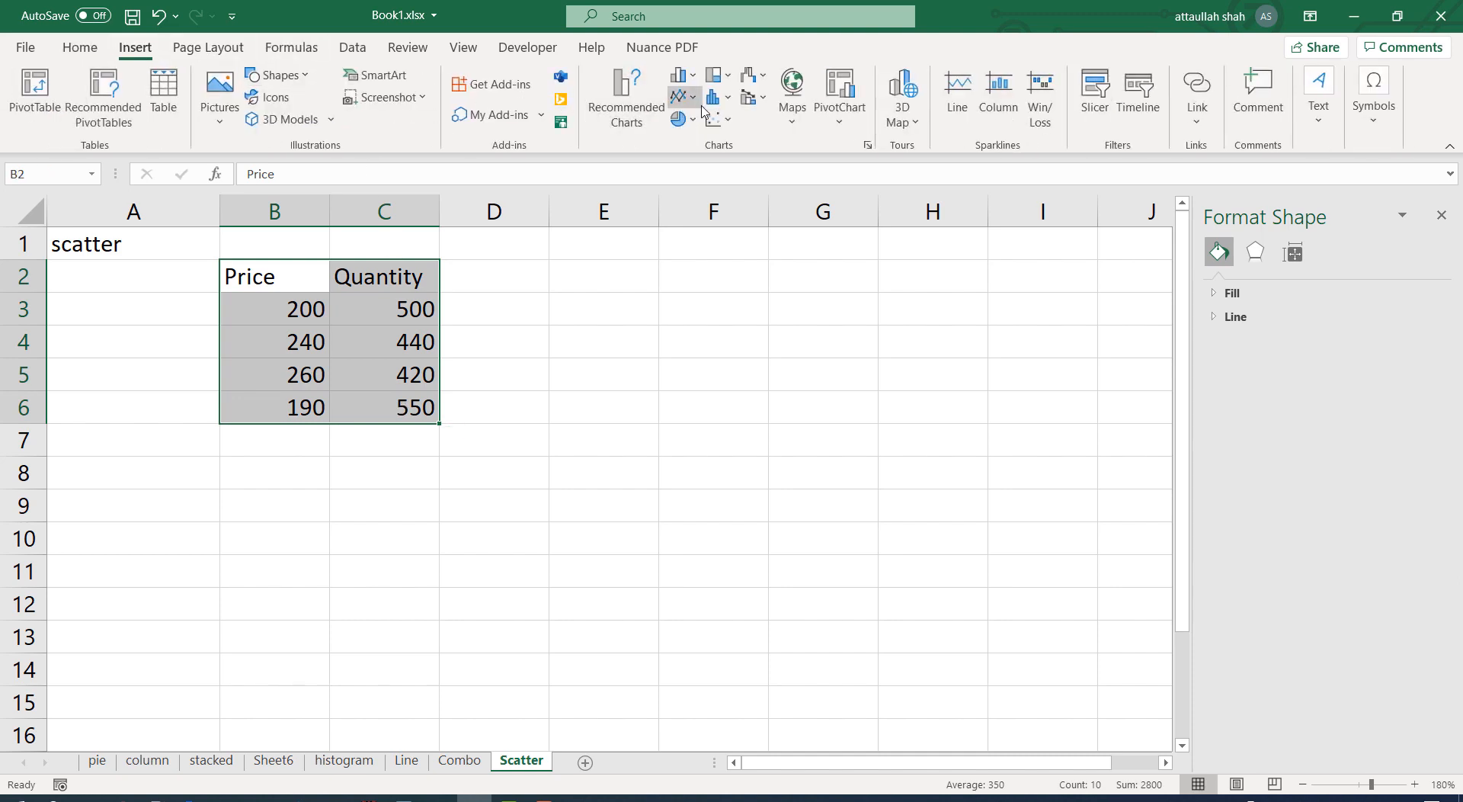
click(680, 103)
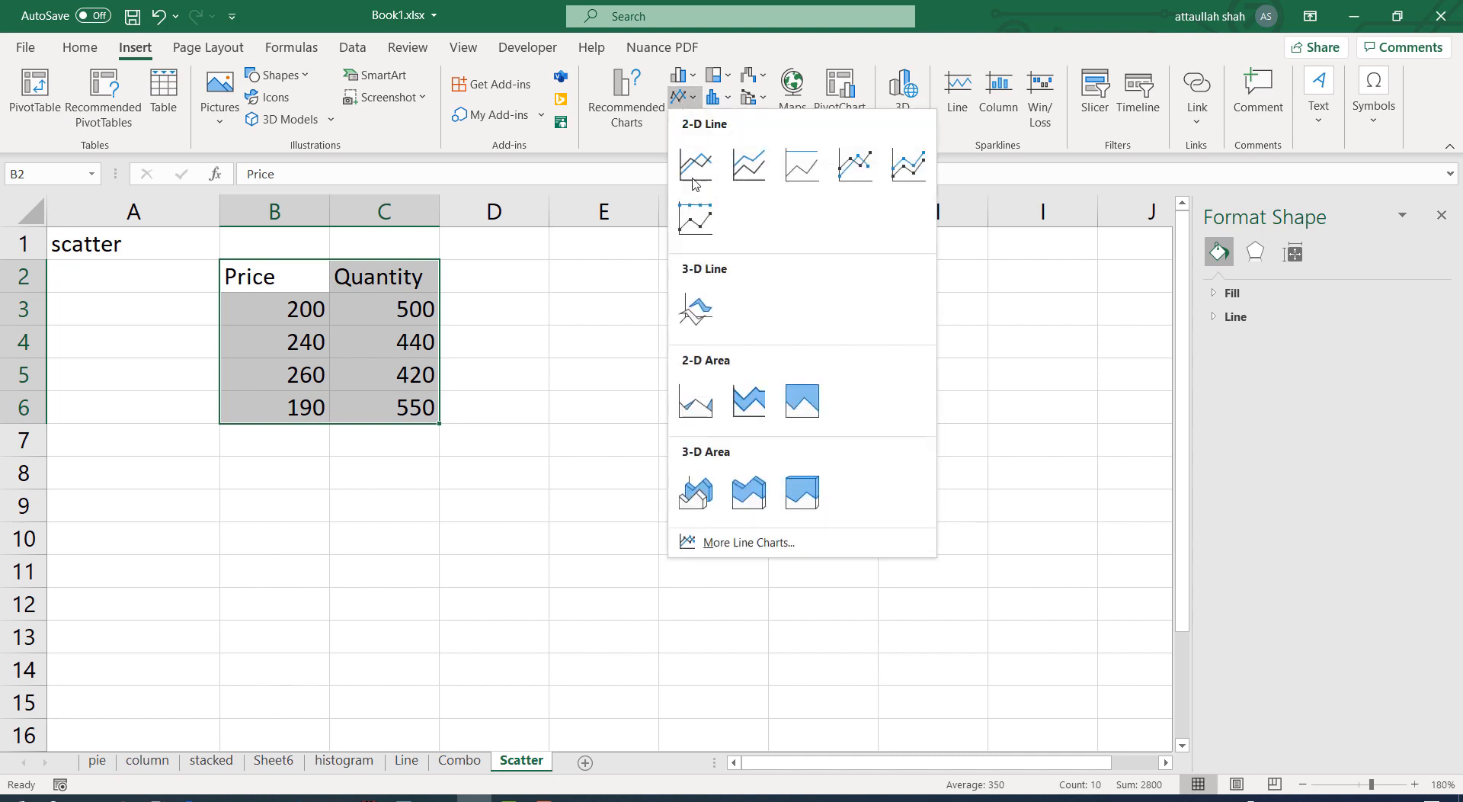
click(610, 143)
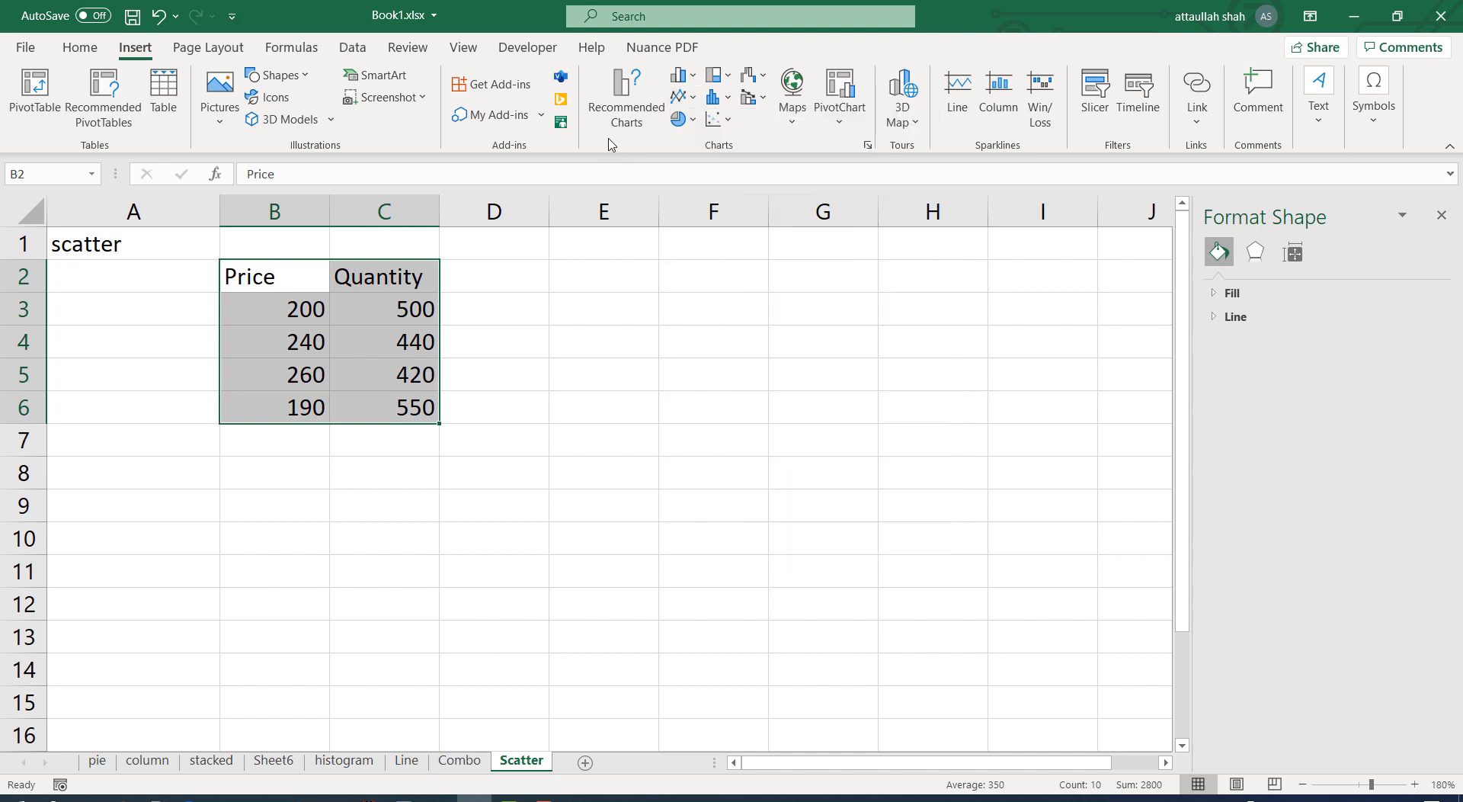
click(726, 122)
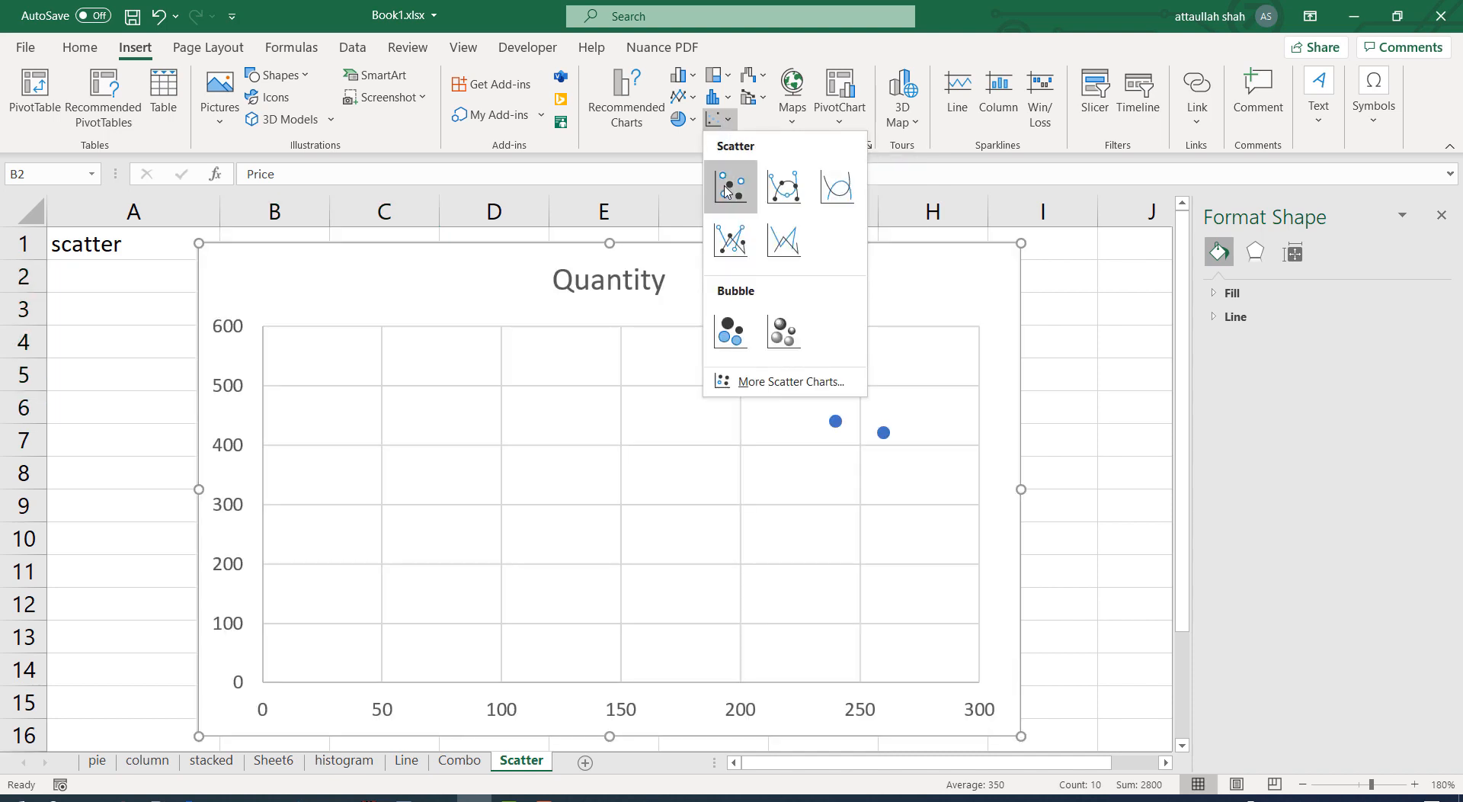
click(725, 189)
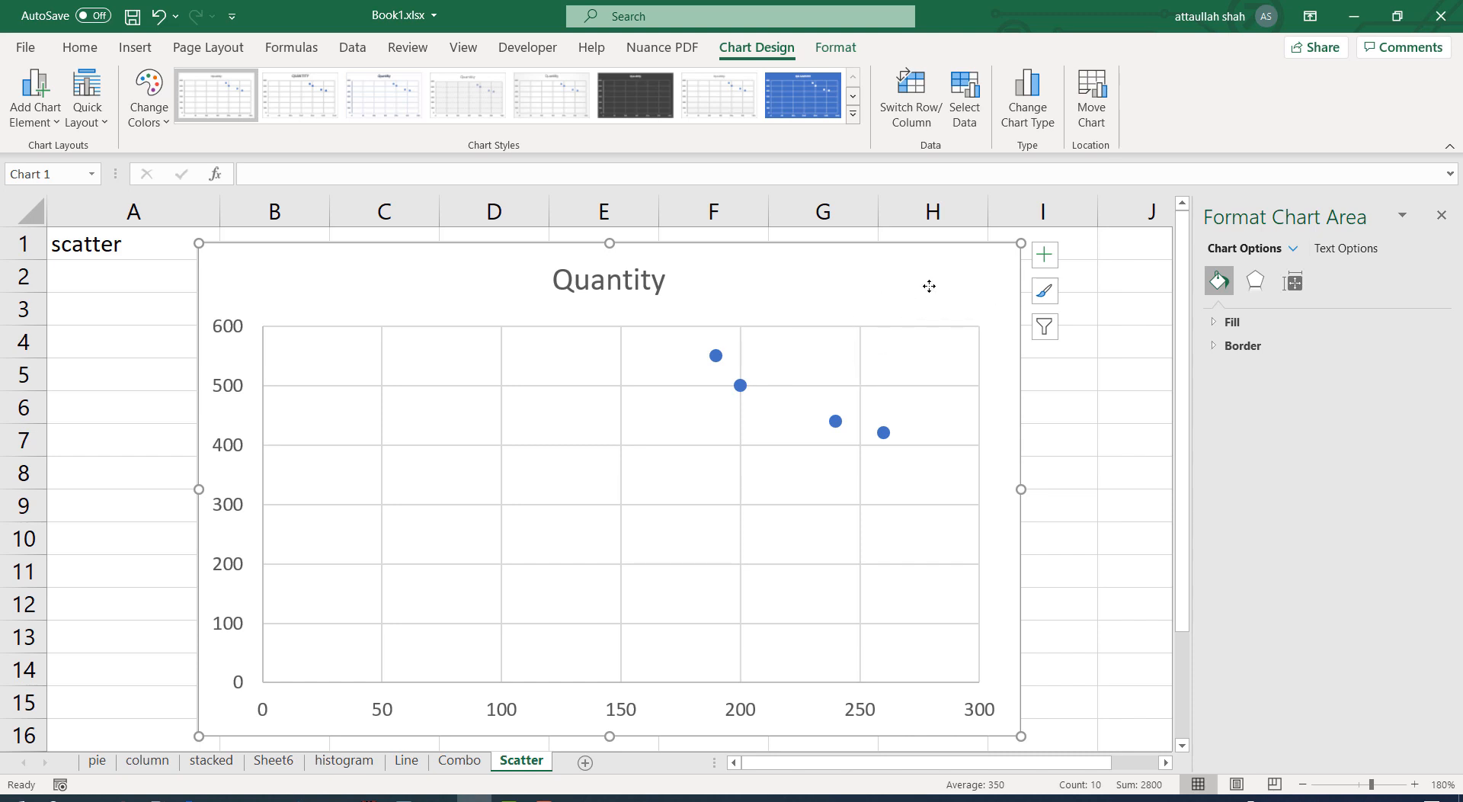
key(Delete)
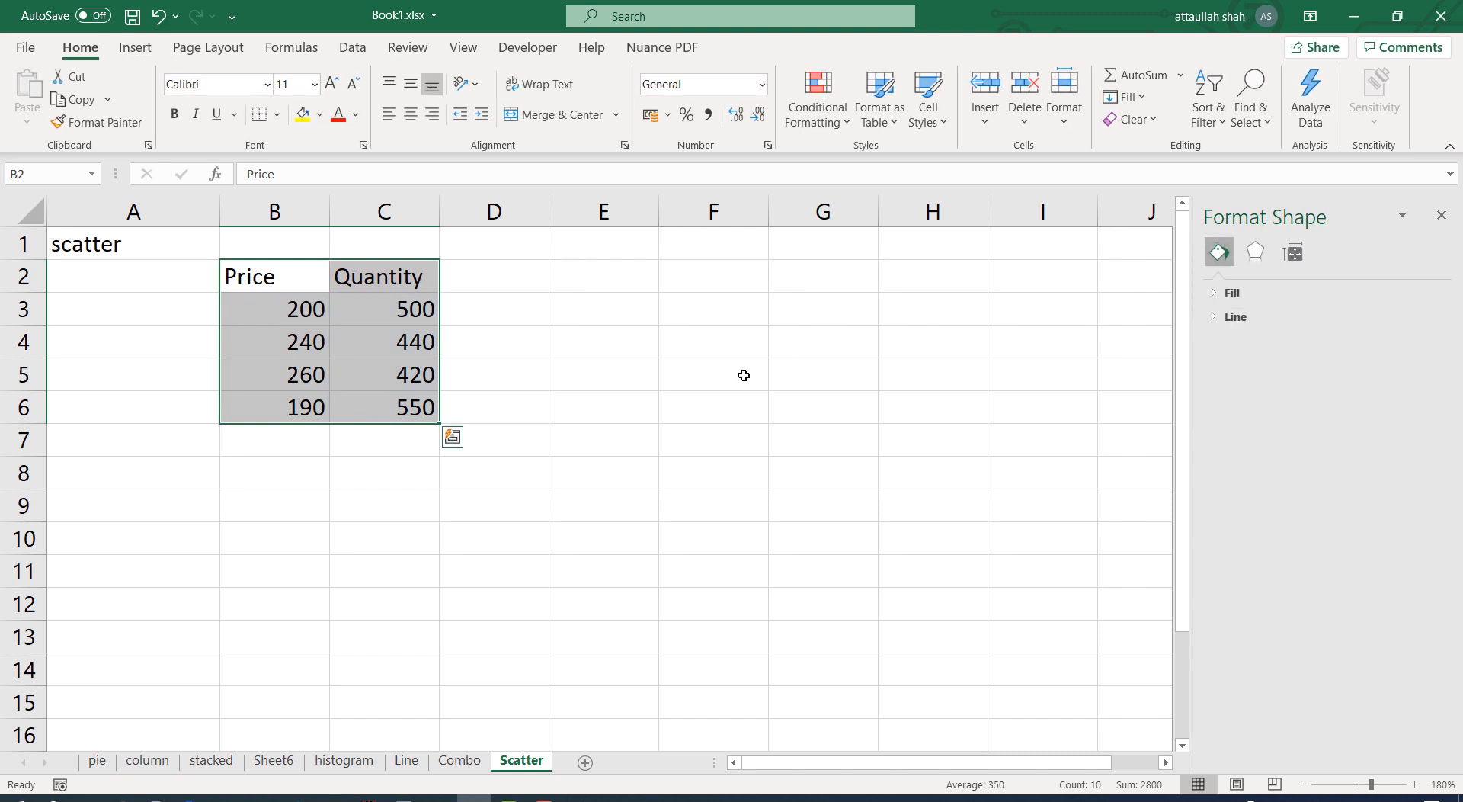
Step: Clear the price and quantity values in B3:C6, keeping the Price and Quantity headings
drag(282, 314, 392, 413)
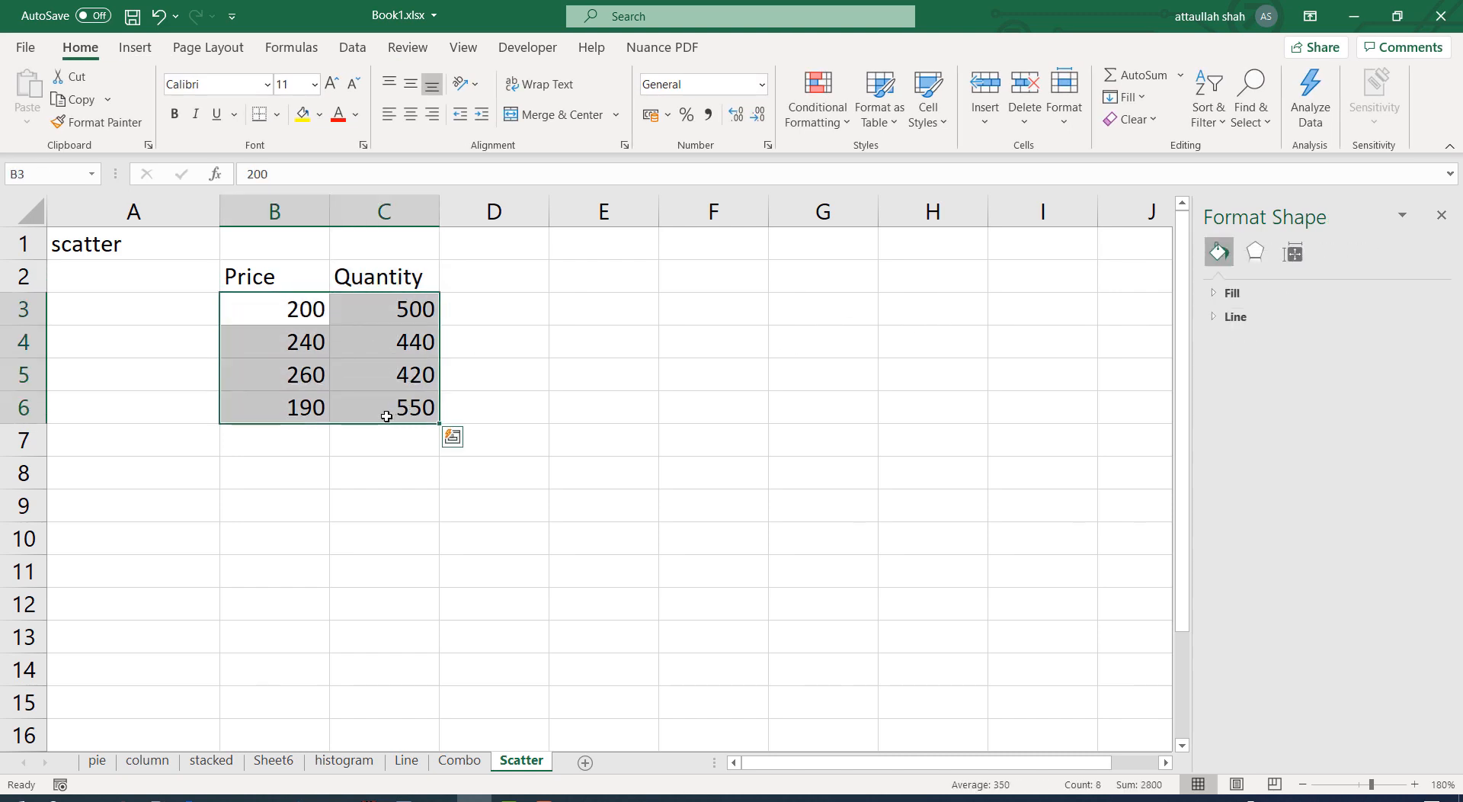
key(Delete)
click(262, 297)
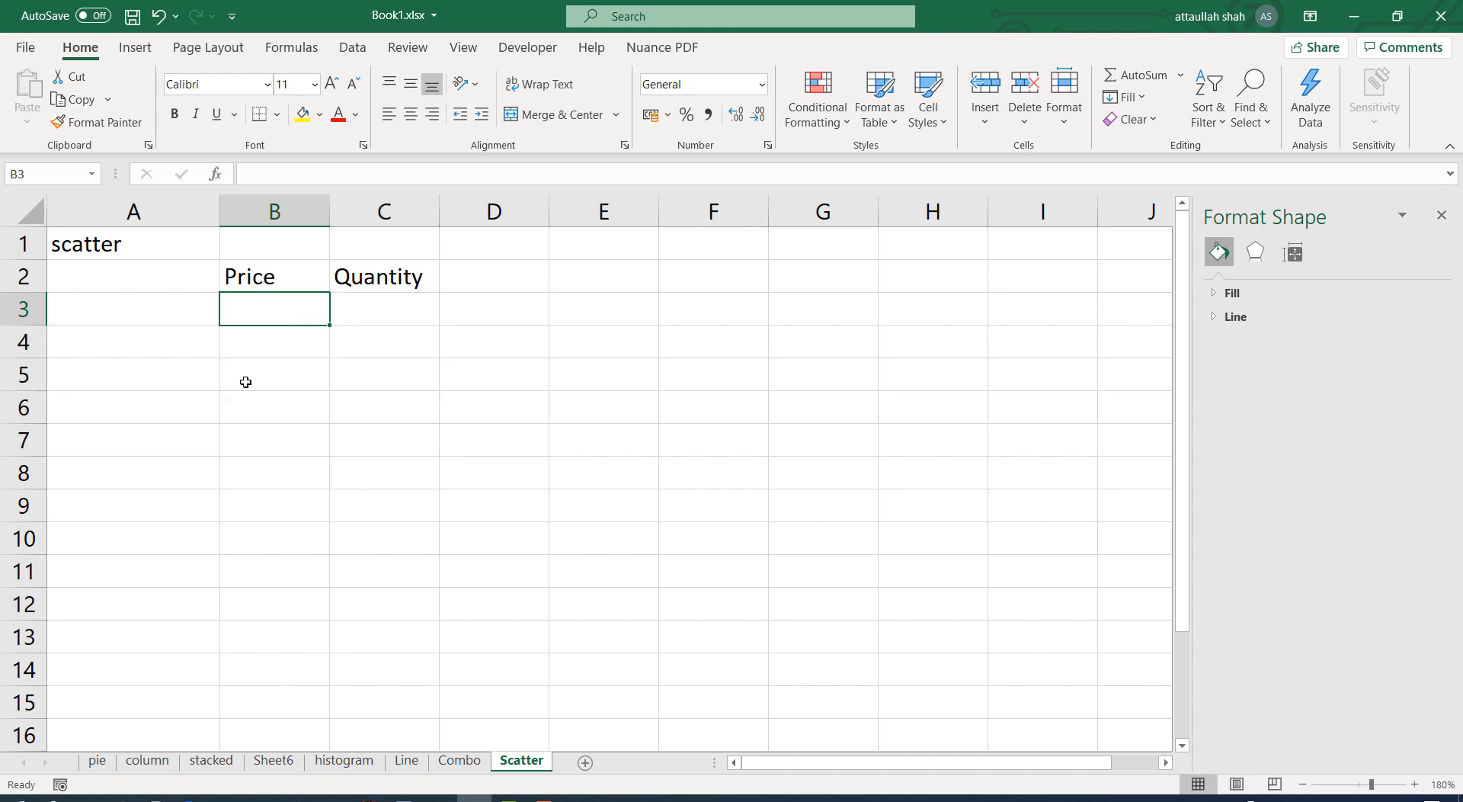
text(10)
key(Tab)
key(Right)
key(Right)
key(Right)
key(Right)
key(Right)
key(Right)
key(Right)
key(Right)
key(Right)
key(Right)
key(Right)
key(Right)
key(Right)
key(Right)
key(Right)
key(Right)
key(Right)
key(Right)
key(Right)
key(Right)
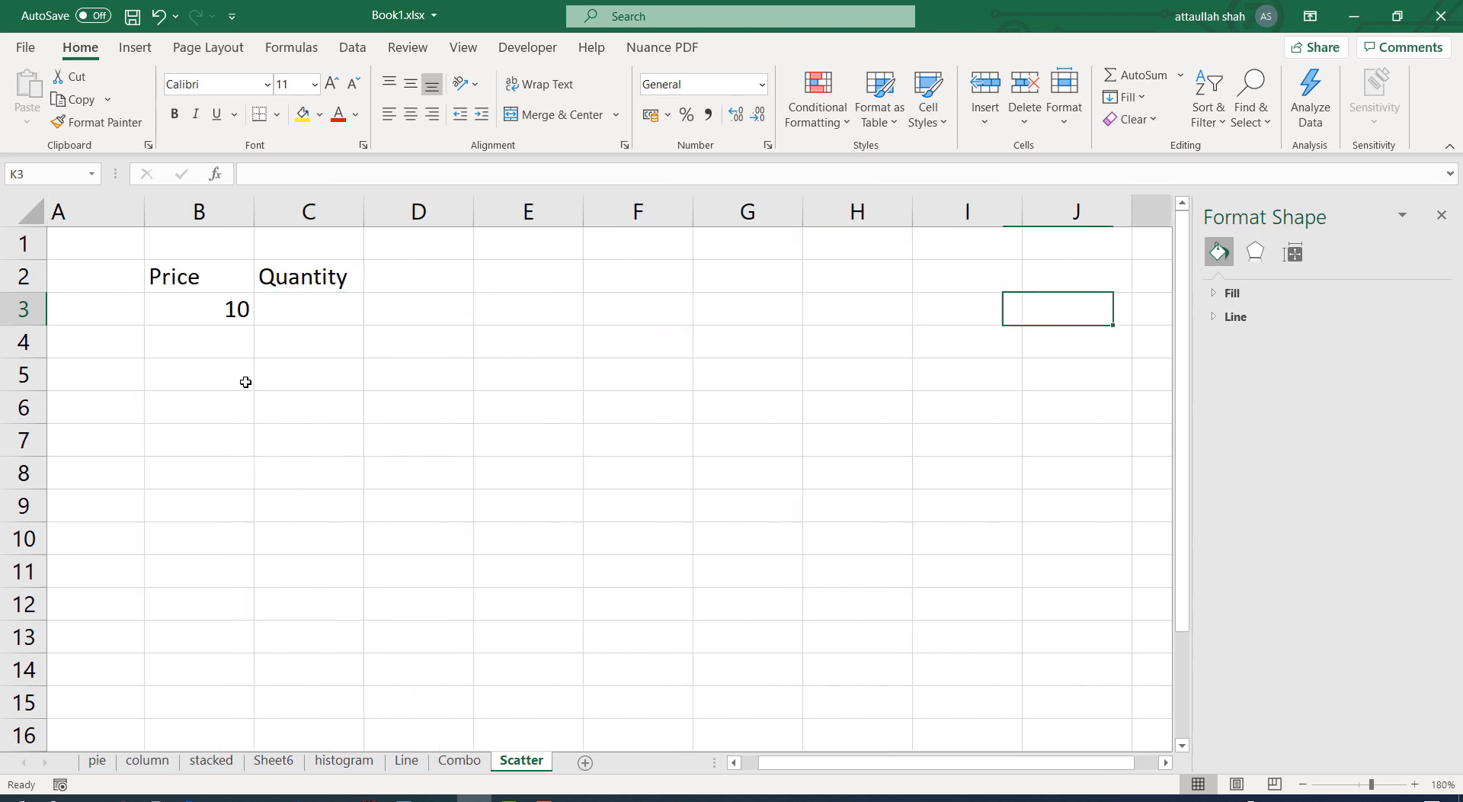
key(Right)
key(Right)
key(Right)
key(Right)
key(Right)
key(Right)
key(Right)
key(Right)
key(Right)
key(Right)
key(Right)
key(Right)
key(Right)
key(Right)
key(Right)
key(Right)
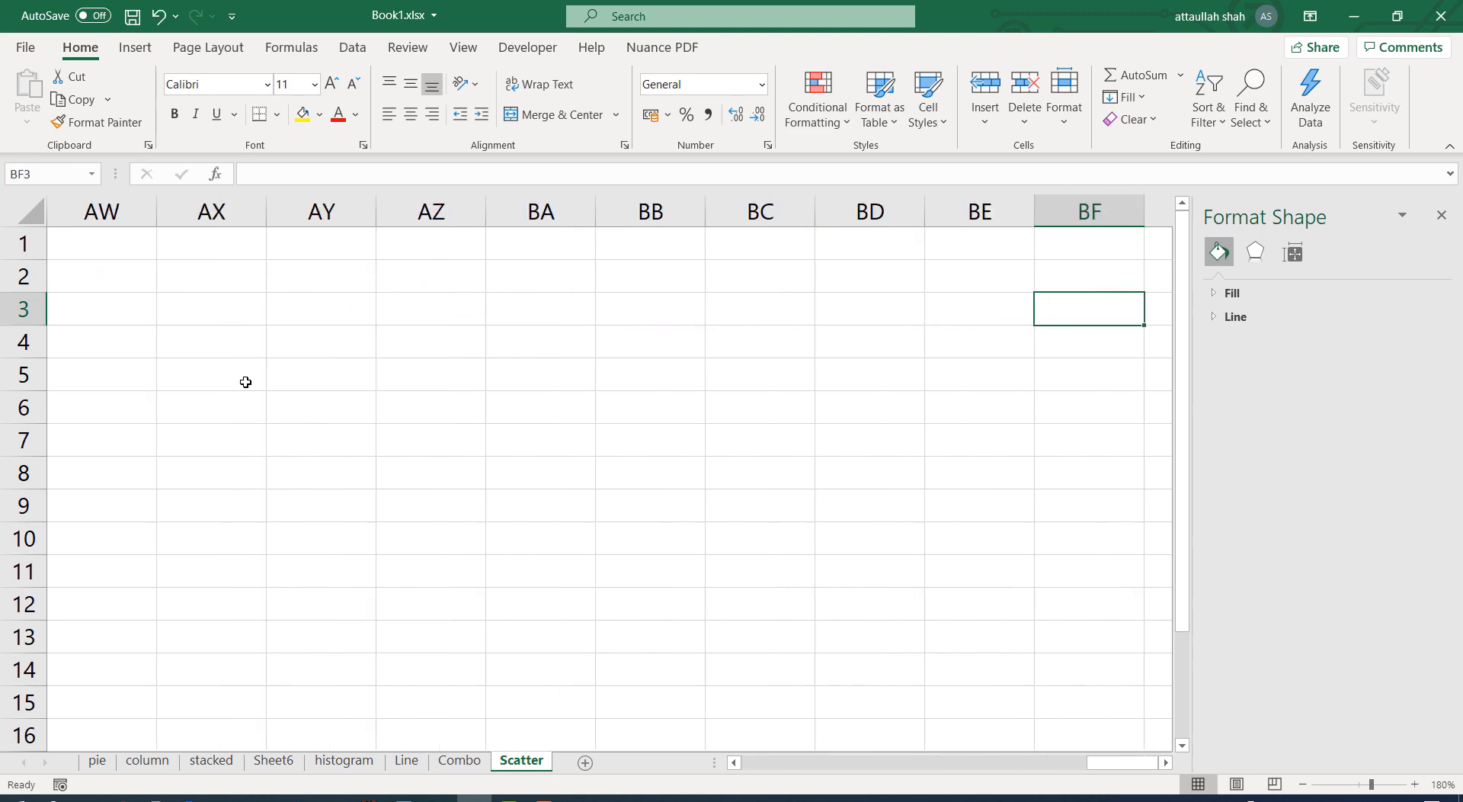
key(ctrl+z)
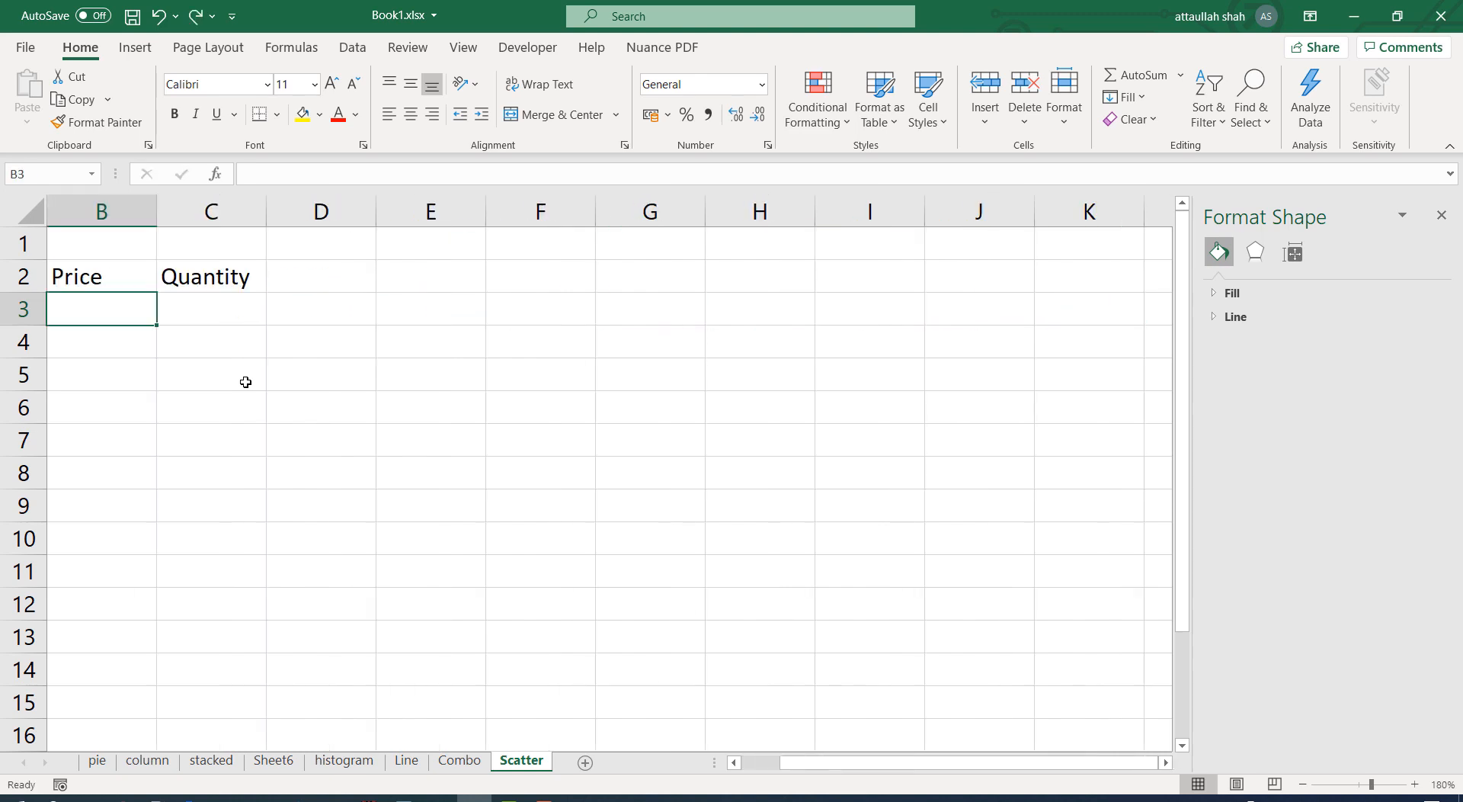
Step: Enter the first two price and quantity pairs: 10 and 1000 in row 3, 20 and 800 in row 4
text(10)
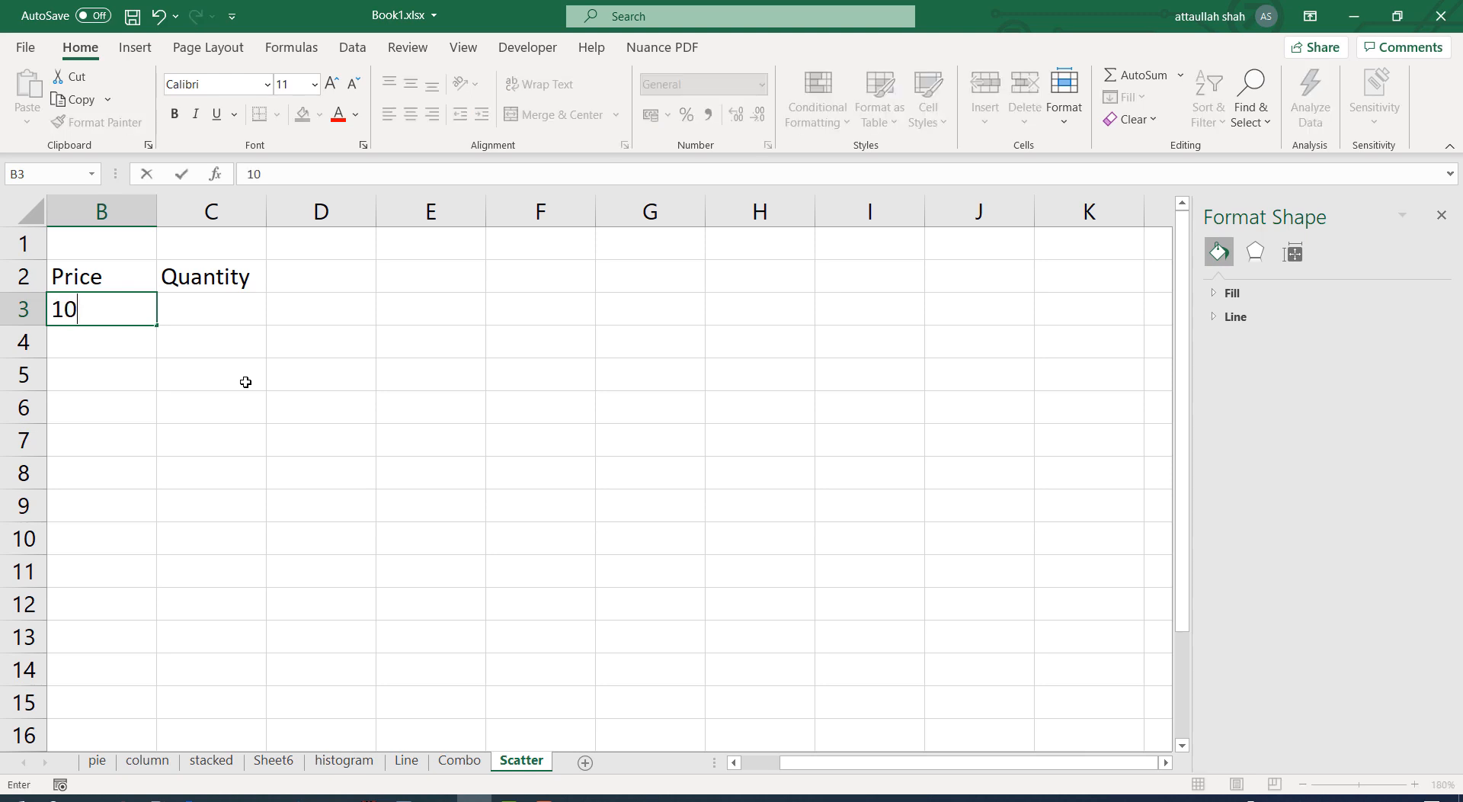
key(Tab)
text(1000)
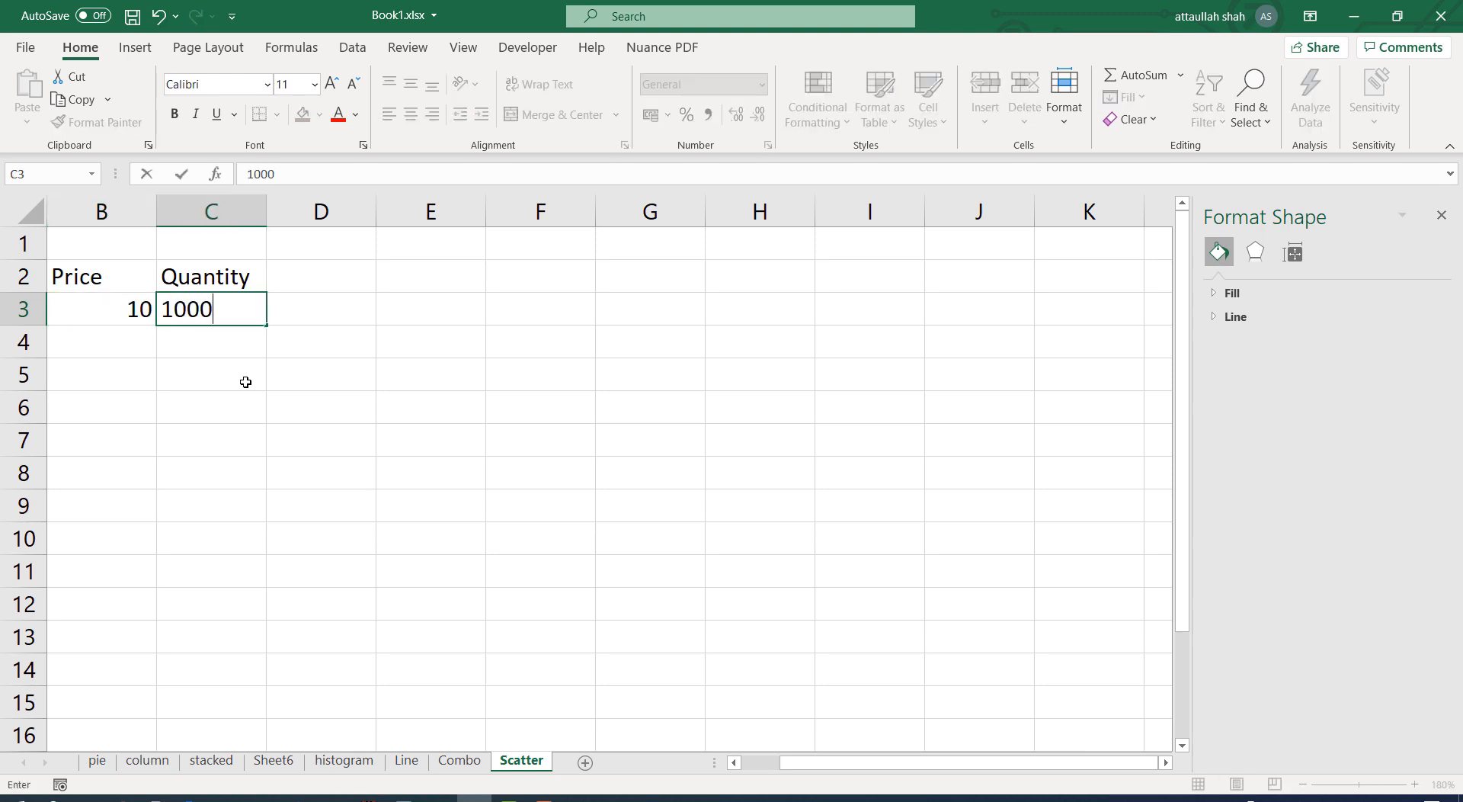
key(Return)
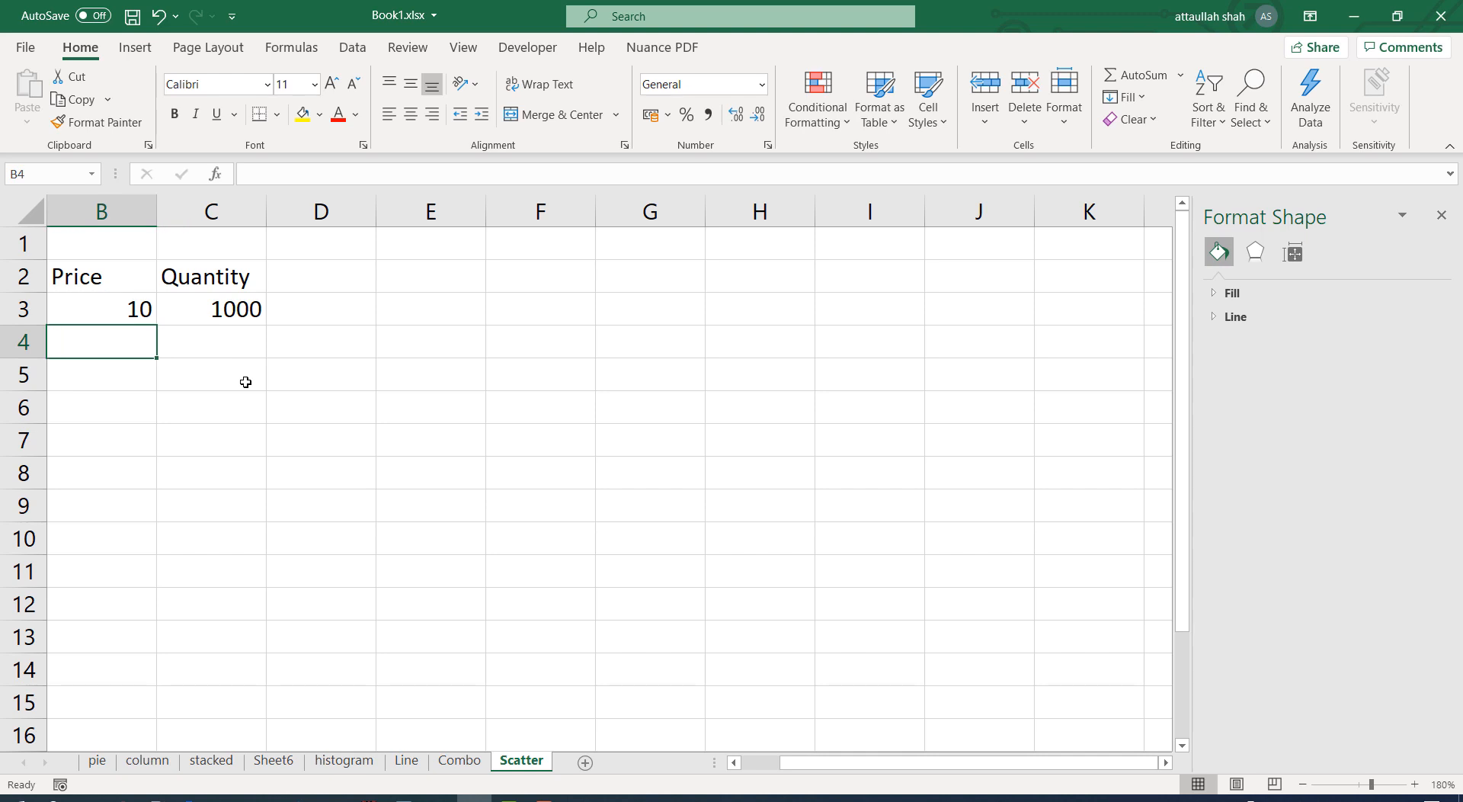
text(20)
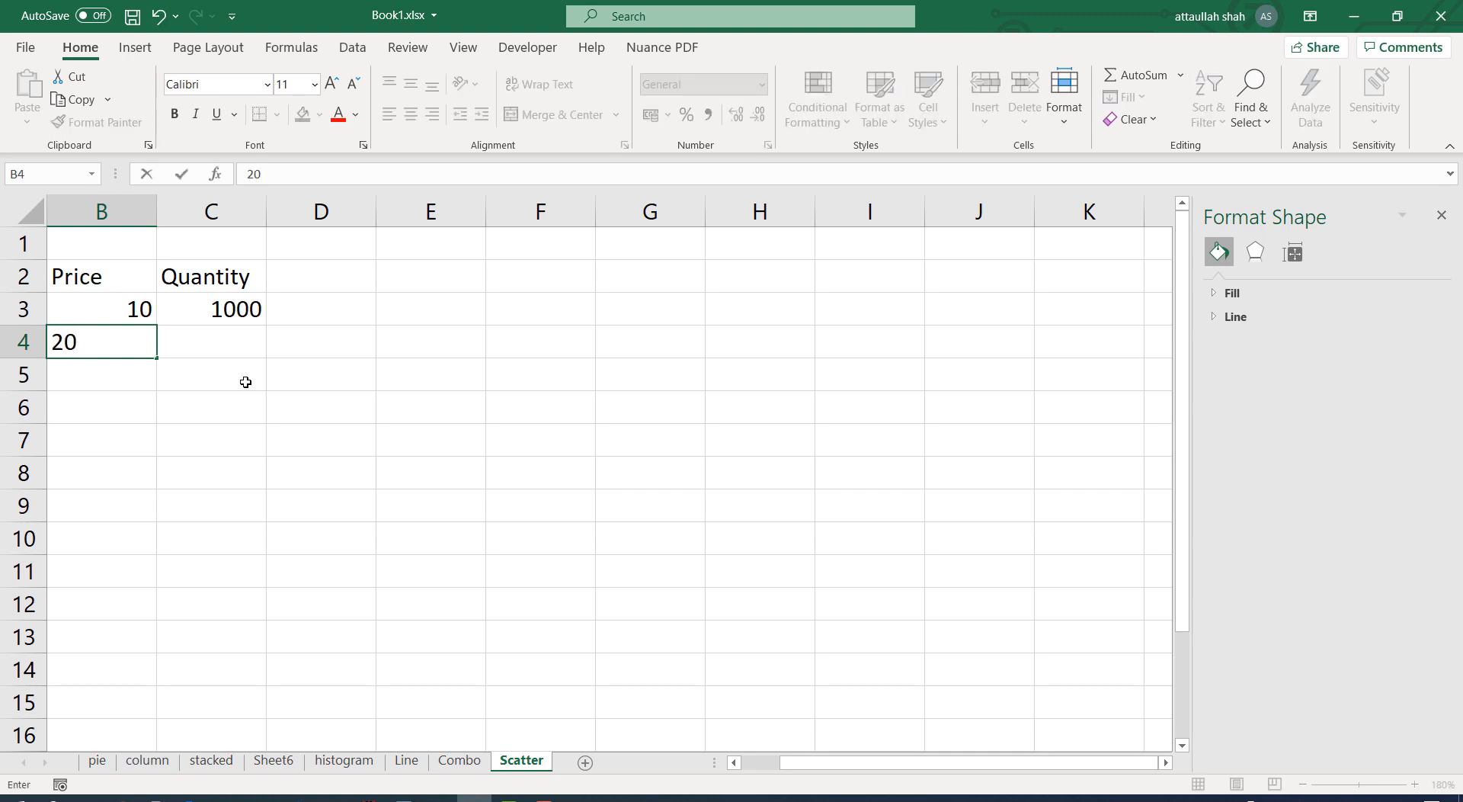
key(Tab)
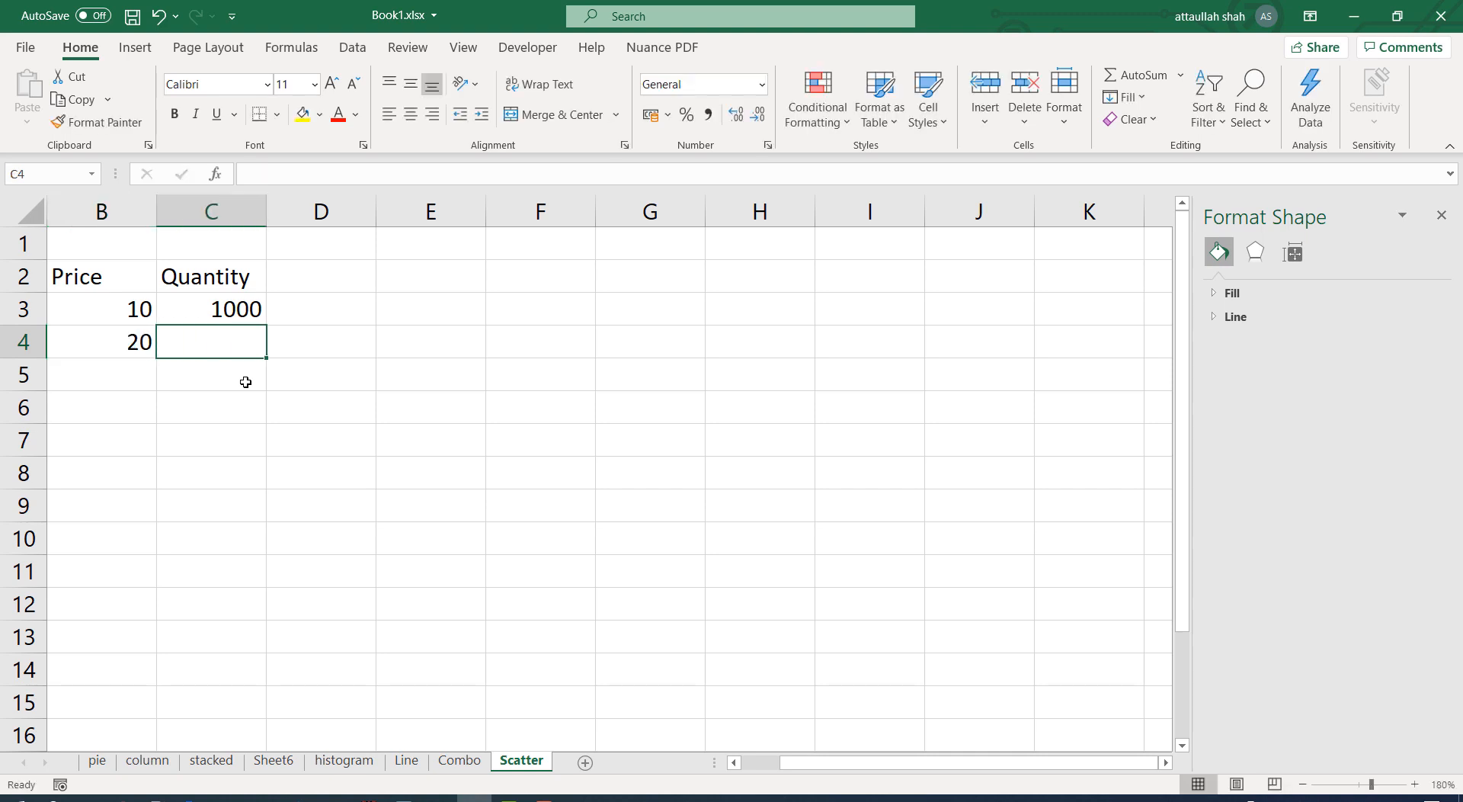
text(800)
key(Return)
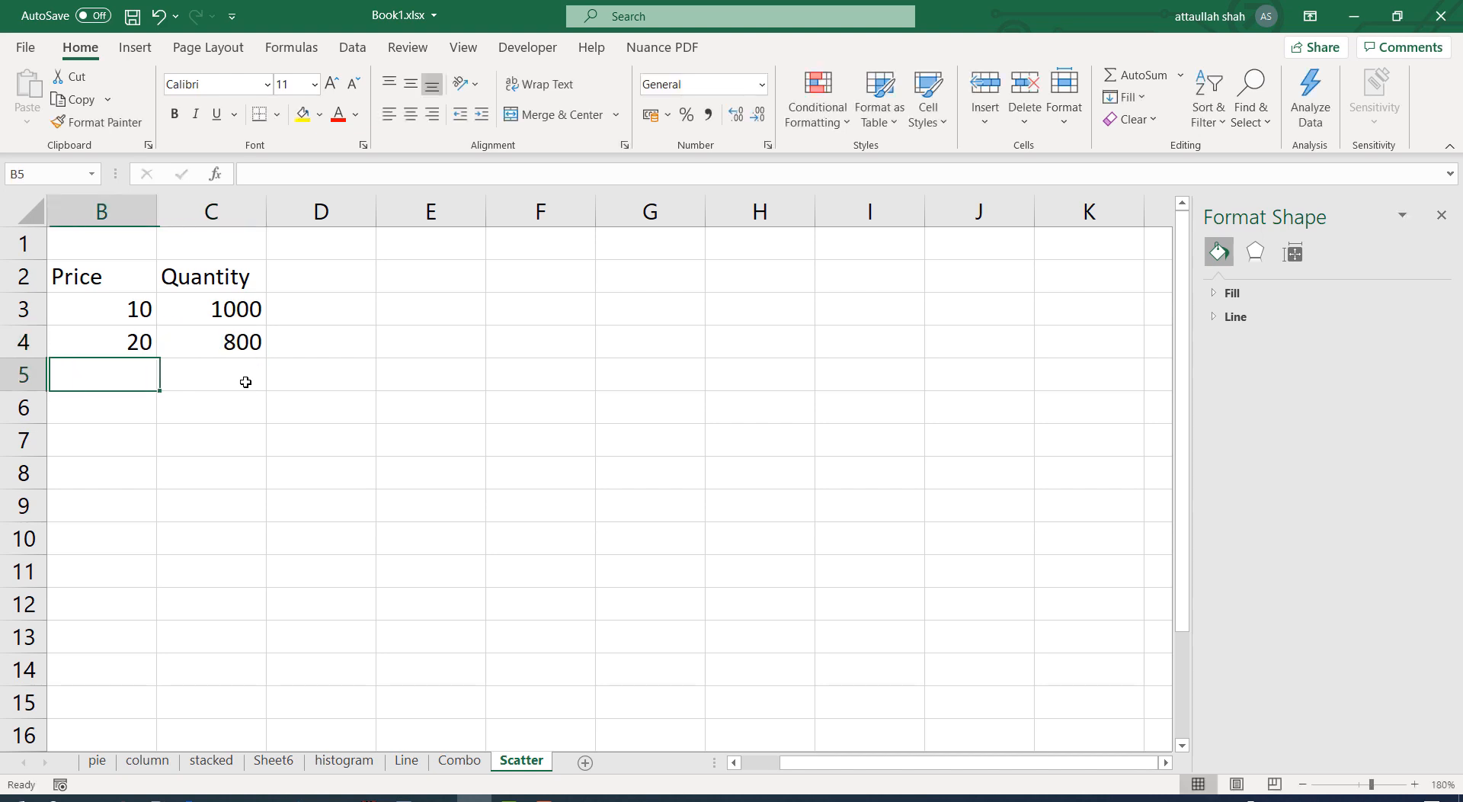
Step: Enter price 30 with quantity 700 in row 5 and price 40 with quantity 600 in row 6
text(30)
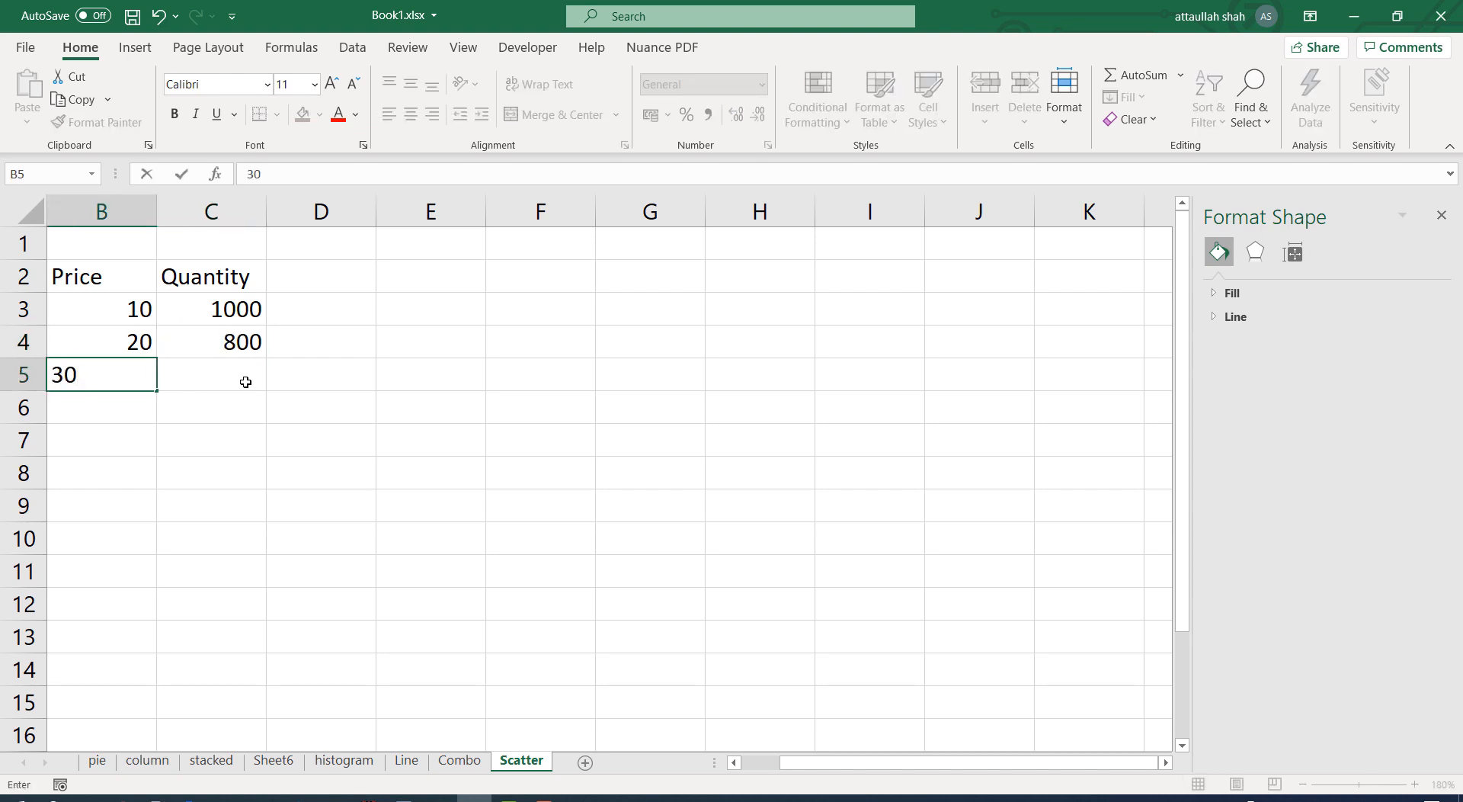
key(Tab)
text(70)
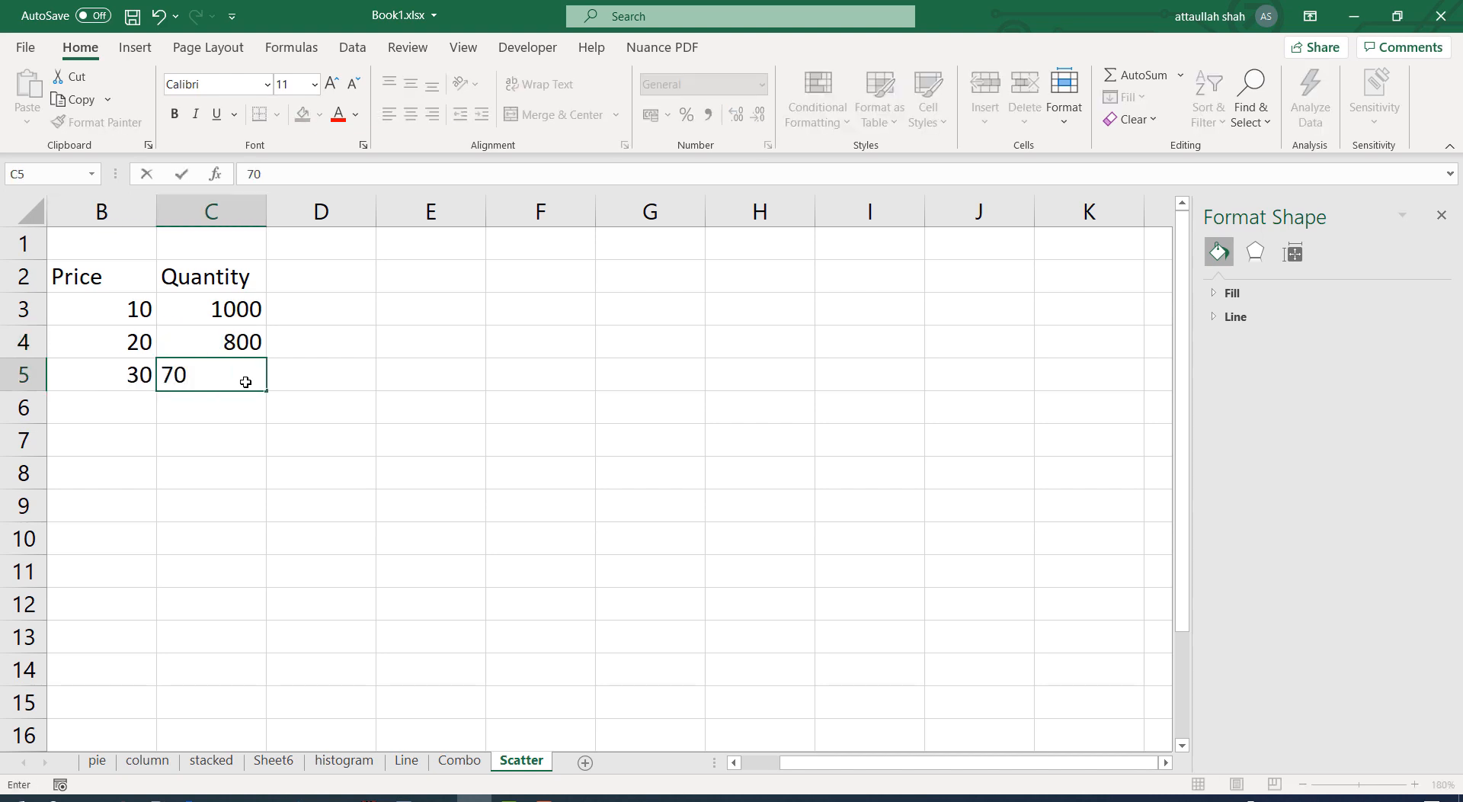
key(Return)
text(40)
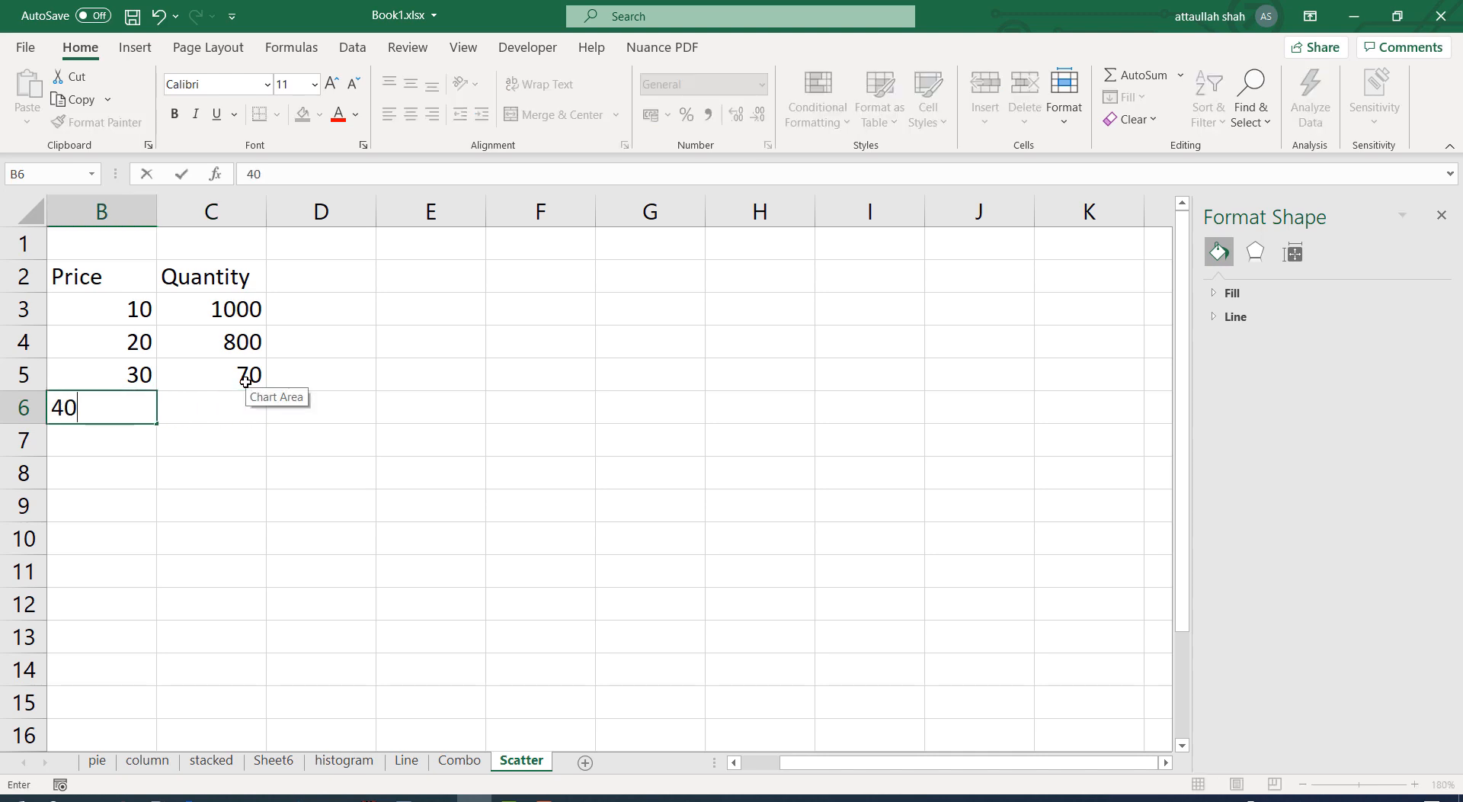
key(Tab)
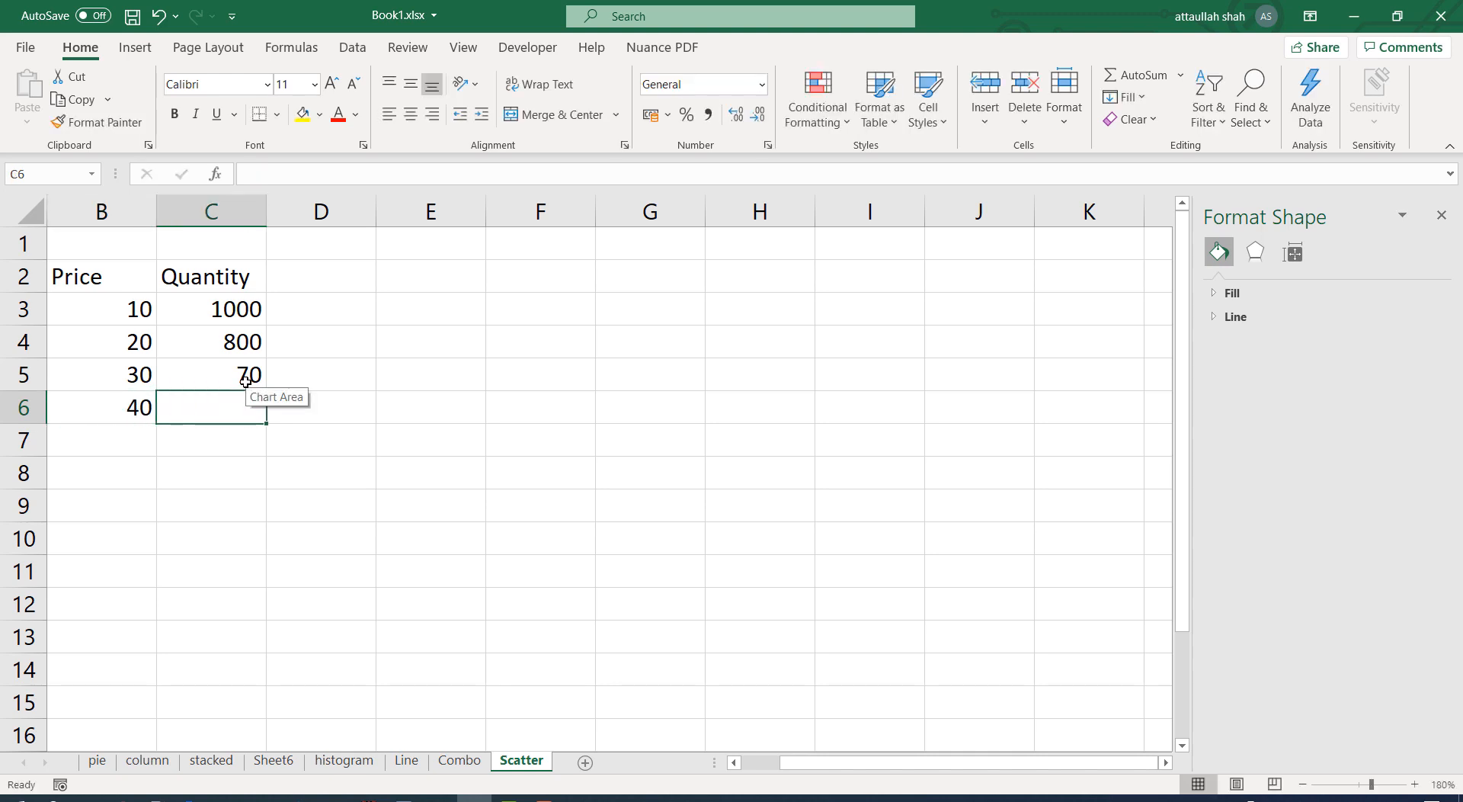
text(00)
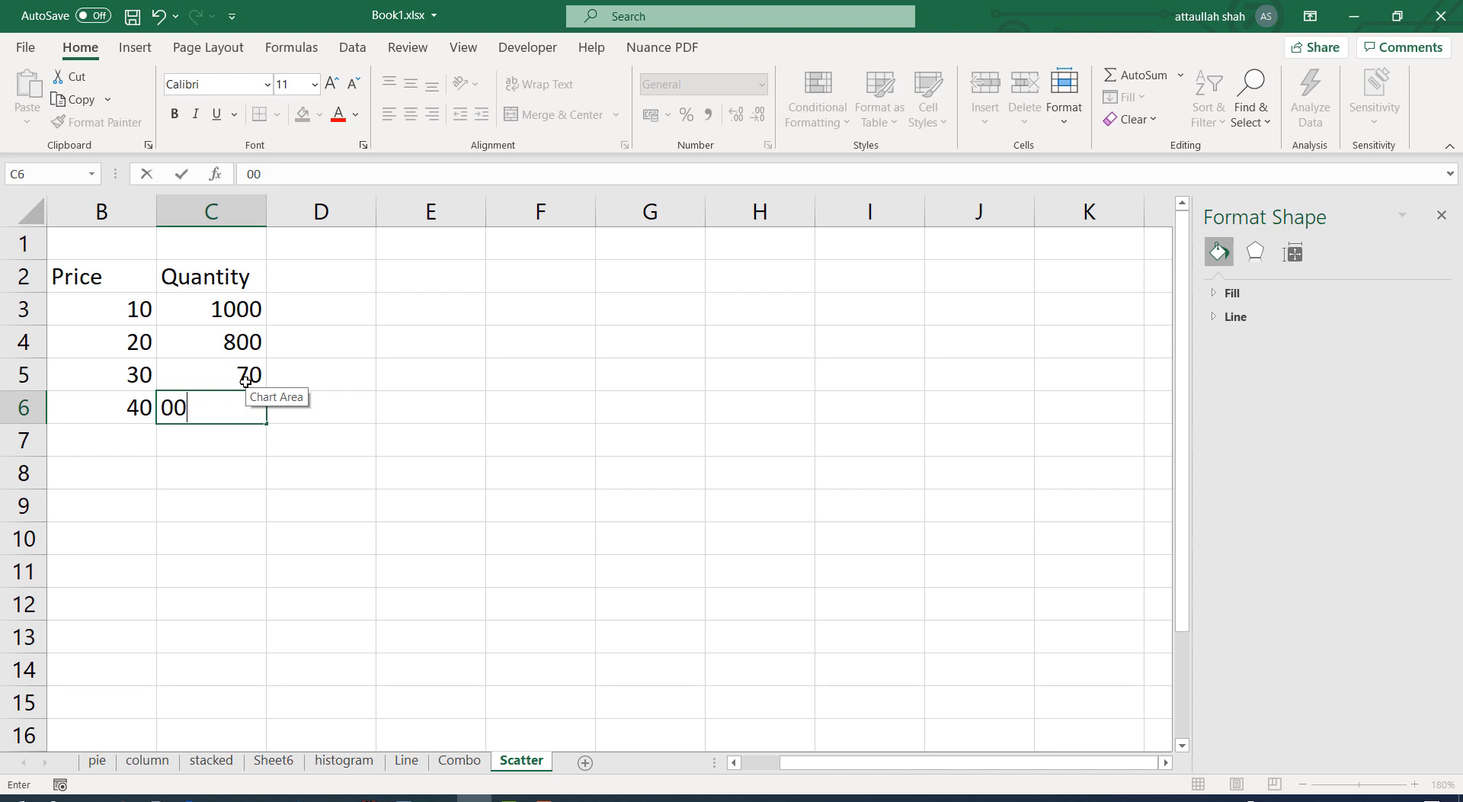
key(BackSpace)
key(BackSpace)
text(600)
key(Up)
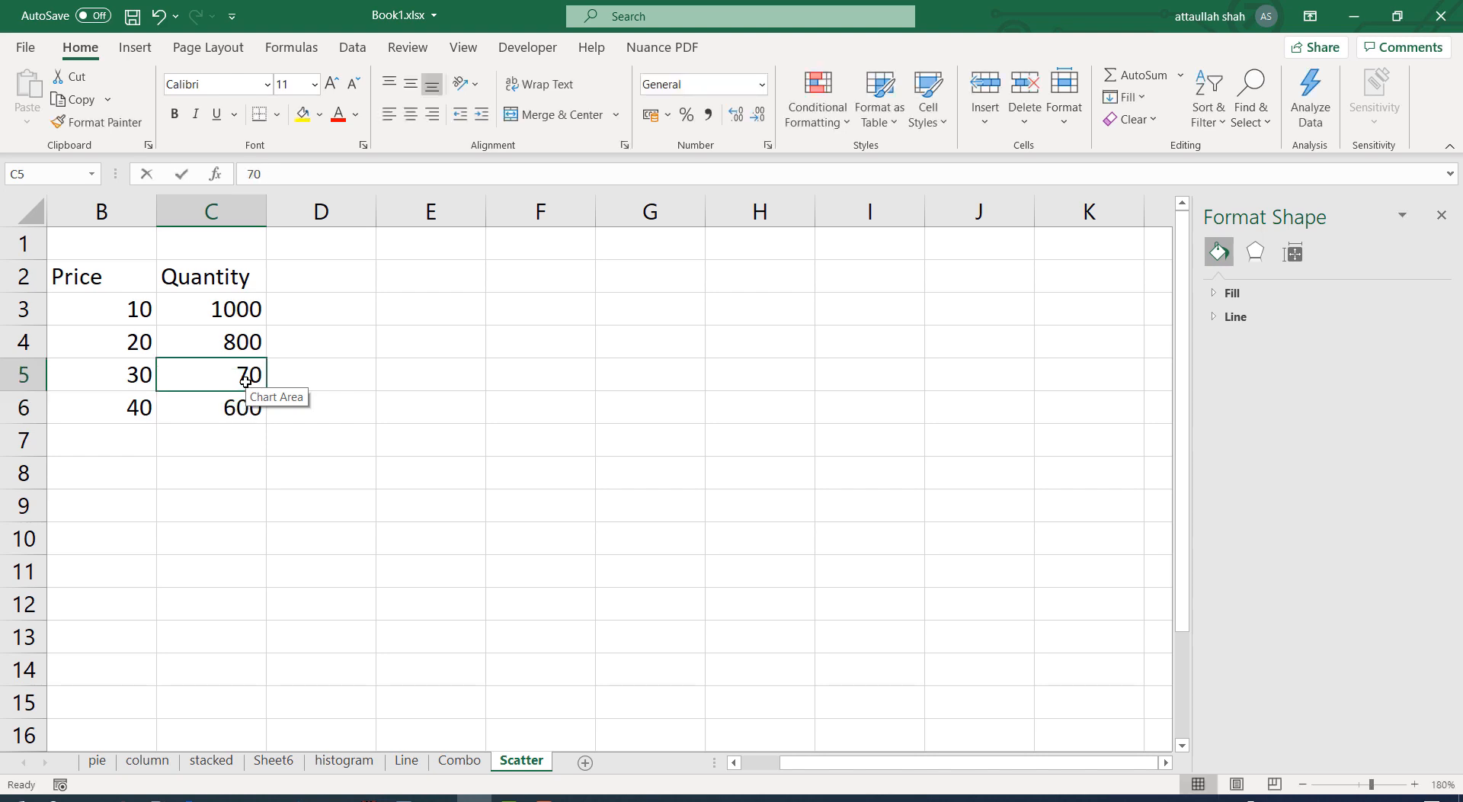
text(700)
key(Return)
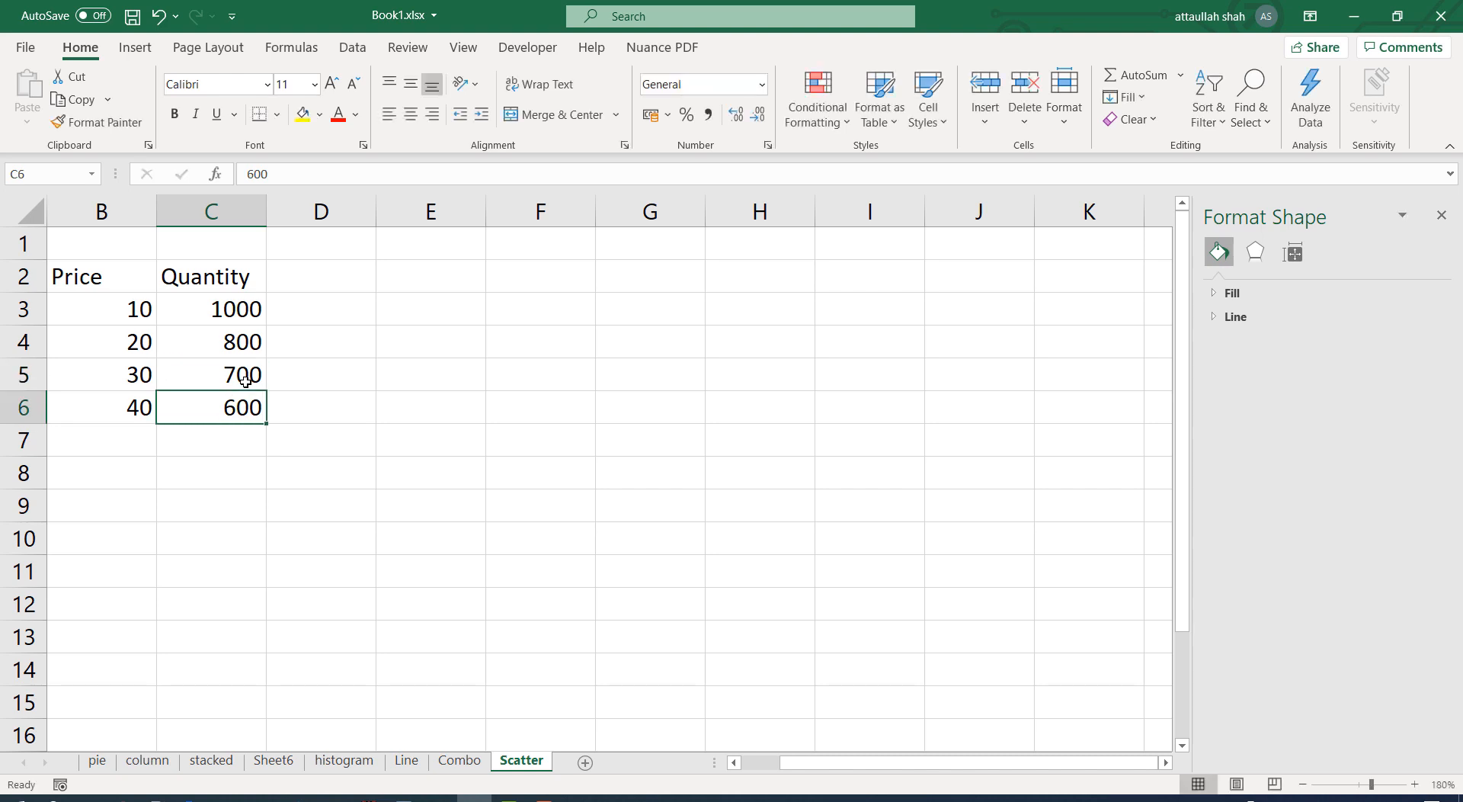
Step: Enter the remaining quantities 500, 400, 300, 200 and 100 in cells C7 to C11
key(Return)
text(500)
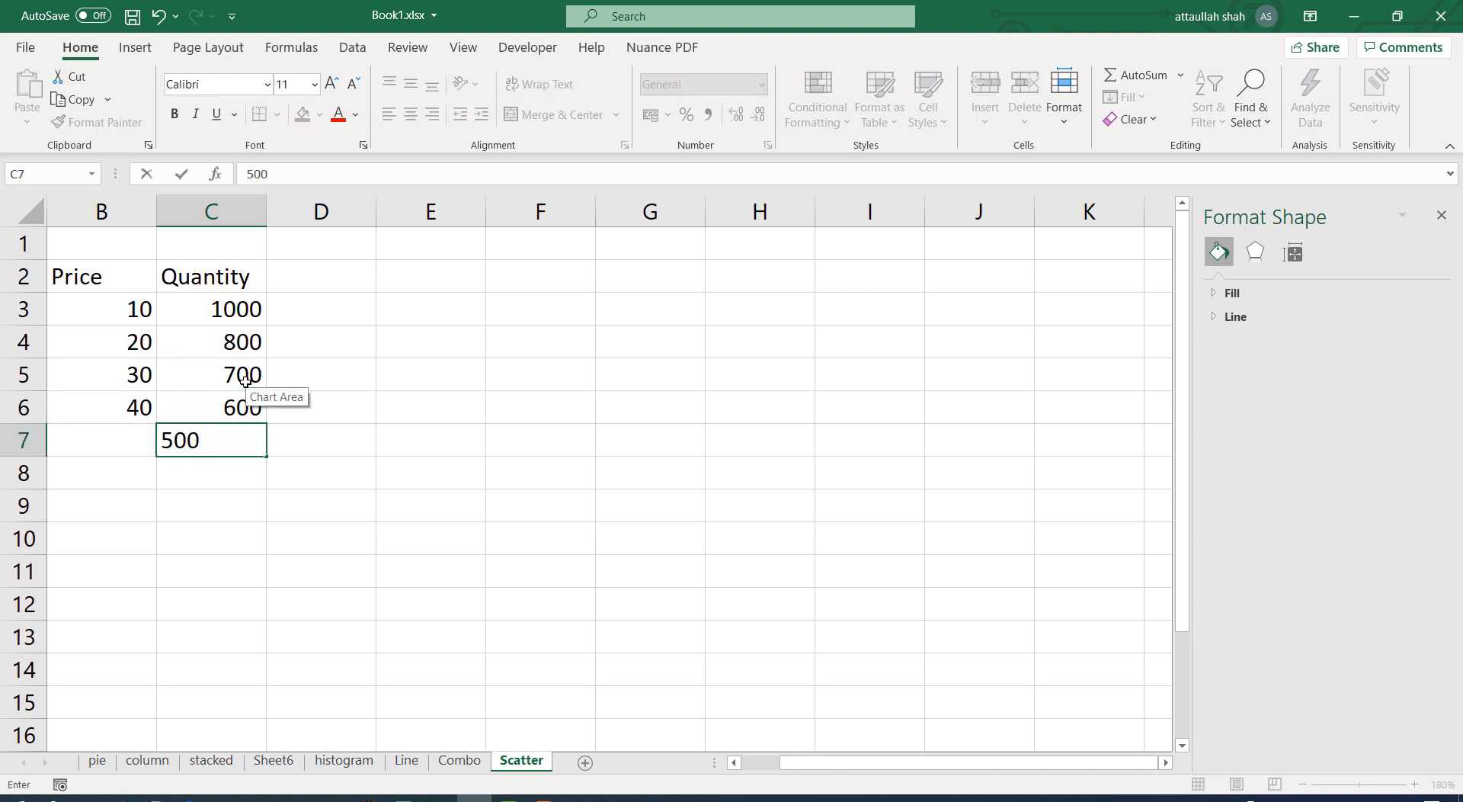
key(Return)
text(400)
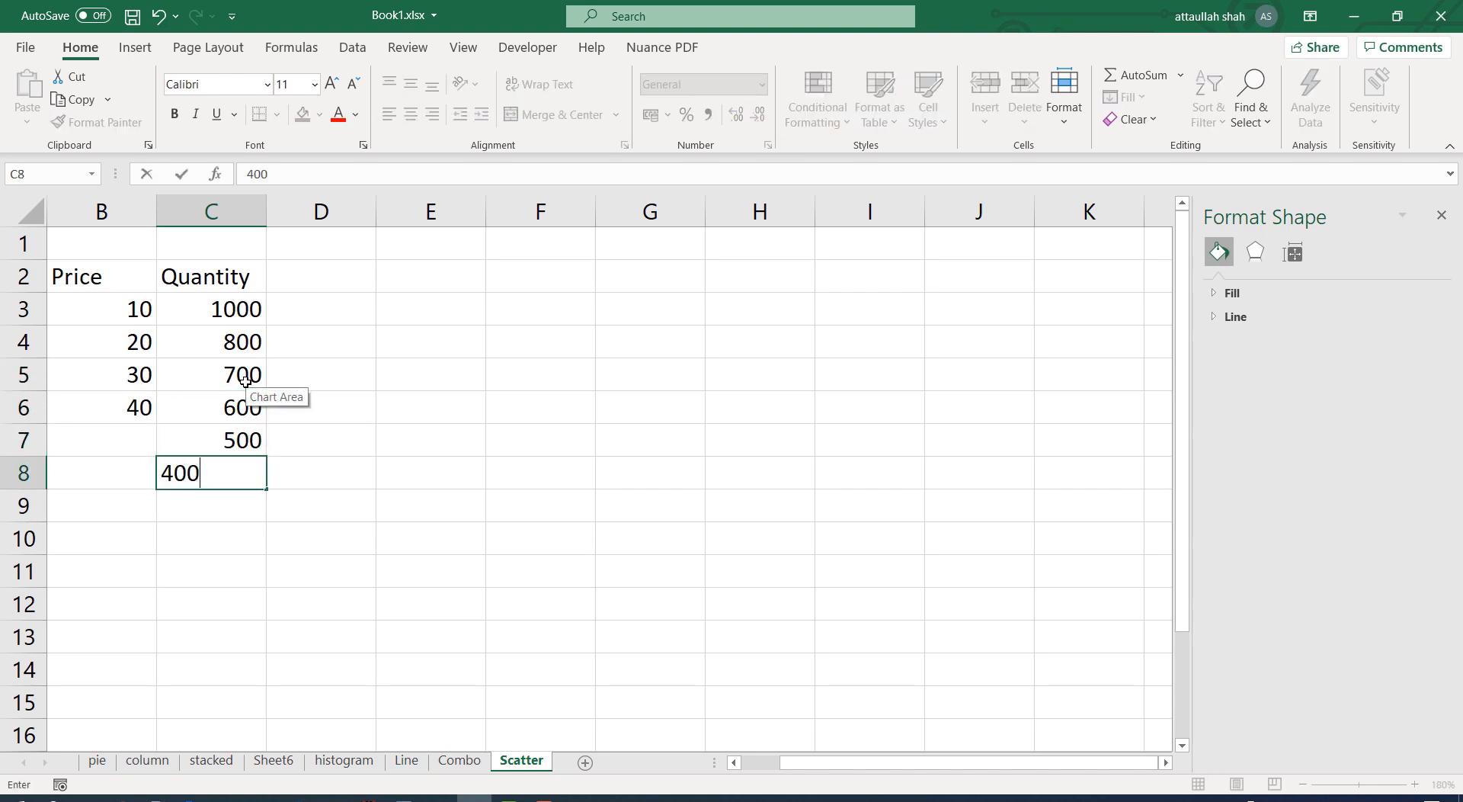
key(Return)
text(300)
key(Return)
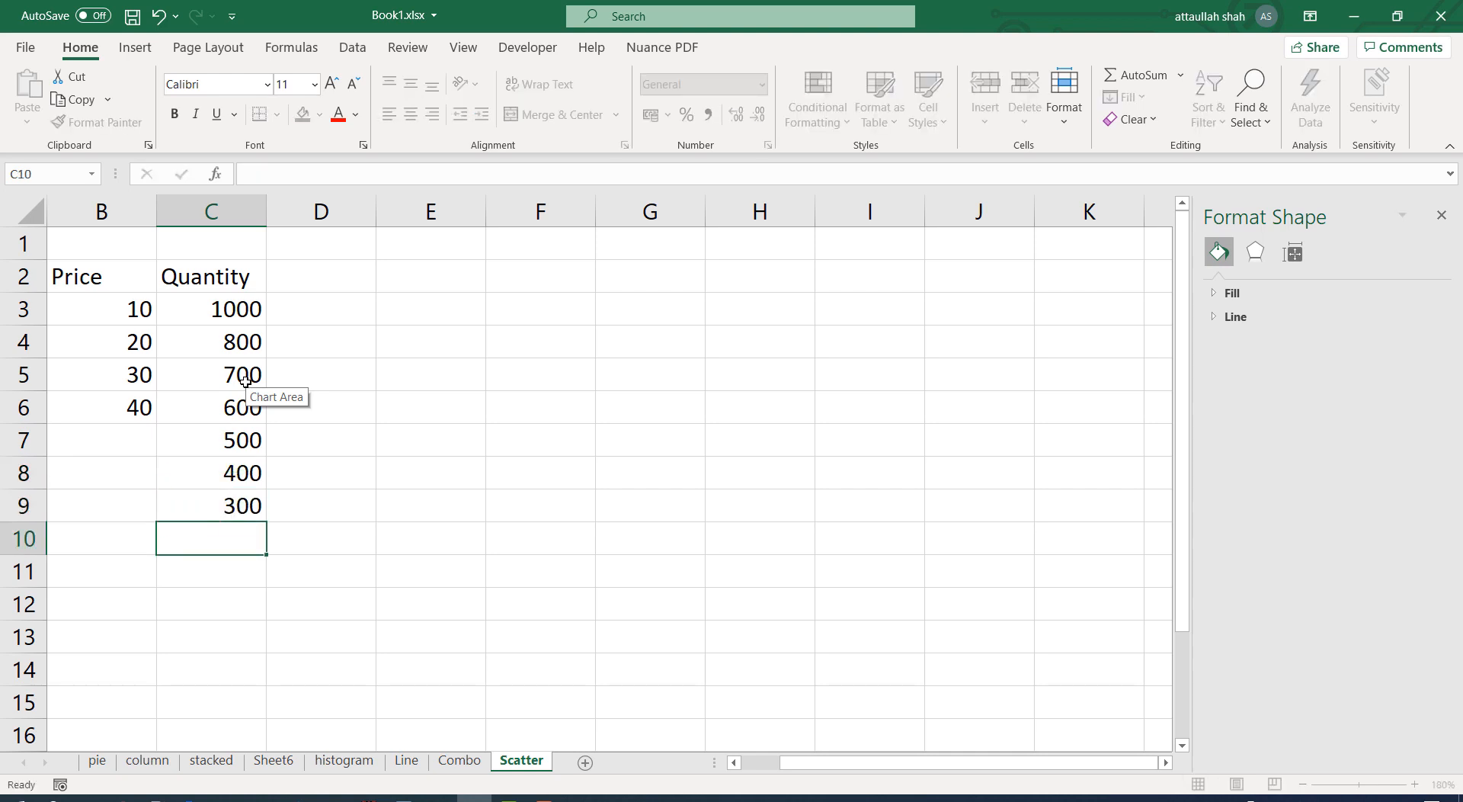
text(200)
key(Return)
text(100)
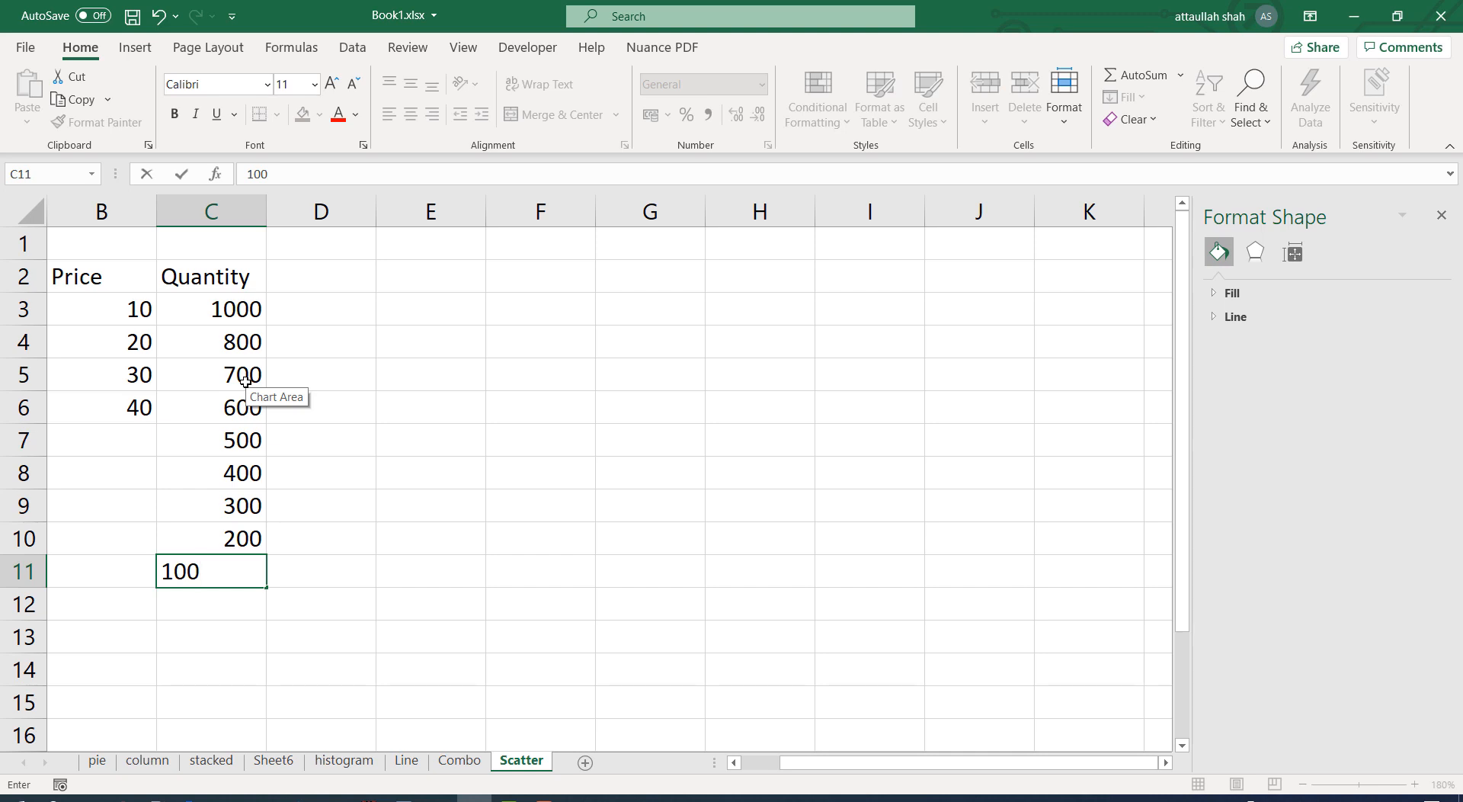
Step: Extend the price series down column B in steps of 10, reaching 90 in B11
key(Left)
key(Up)
key(Up)
key(Up)
key(Up)
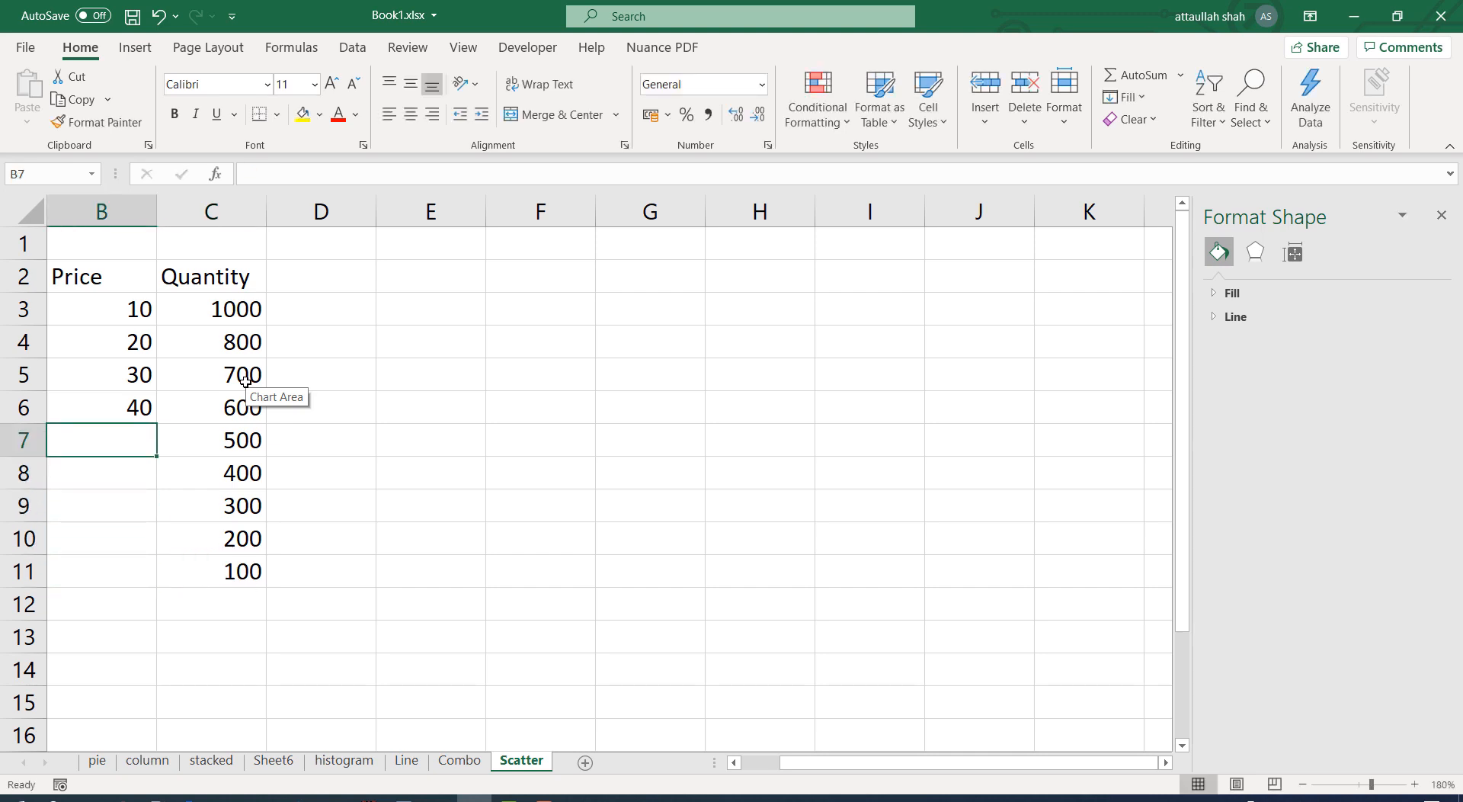
drag(103, 343, 146, 600)
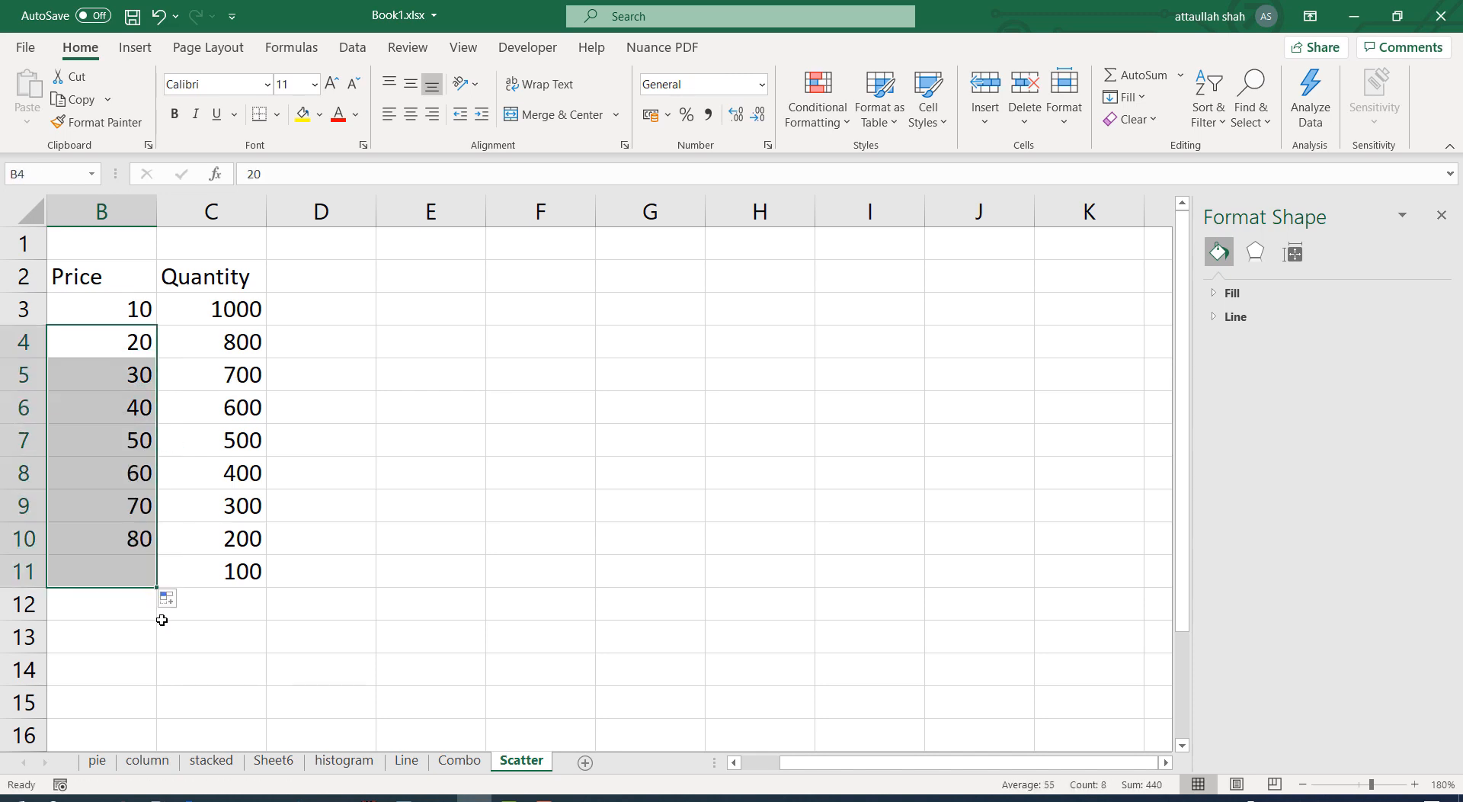
click(171, 660)
Step: Insert a markers-only scatter chart from the Price and Quantity data in B2:C11
drag(70, 279, 202, 583)
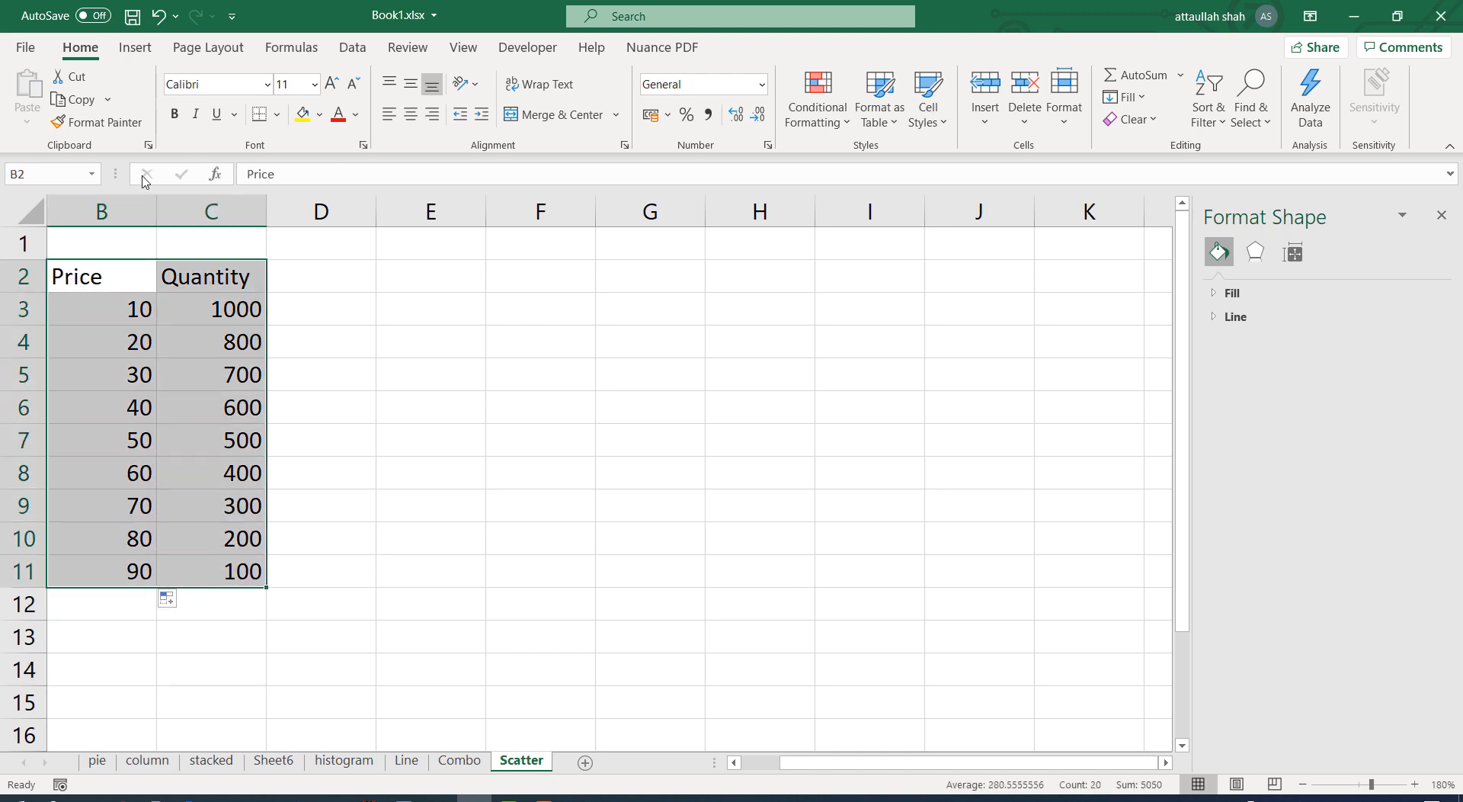
click(129, 52)
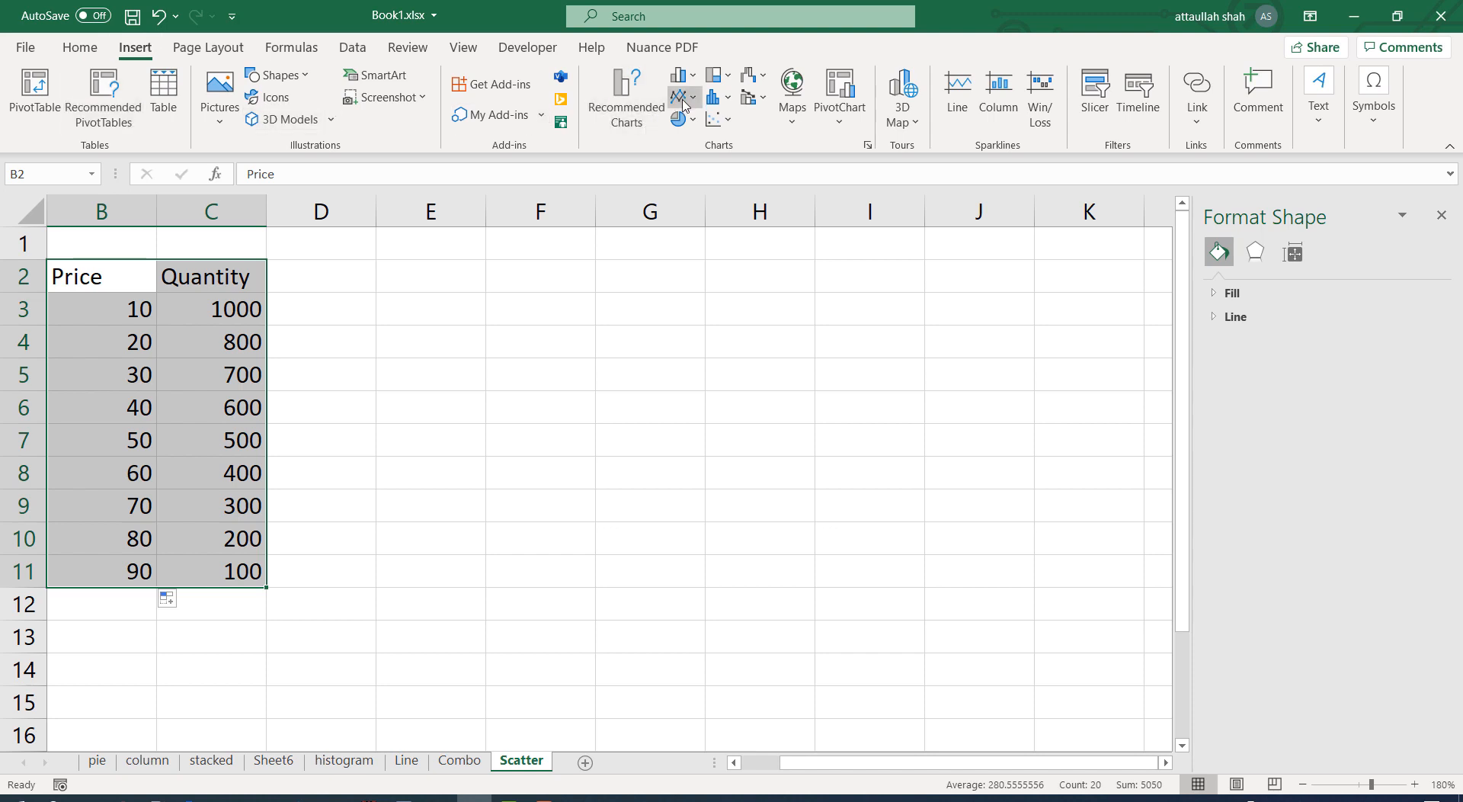
click(719, 120)
click(745, 200)
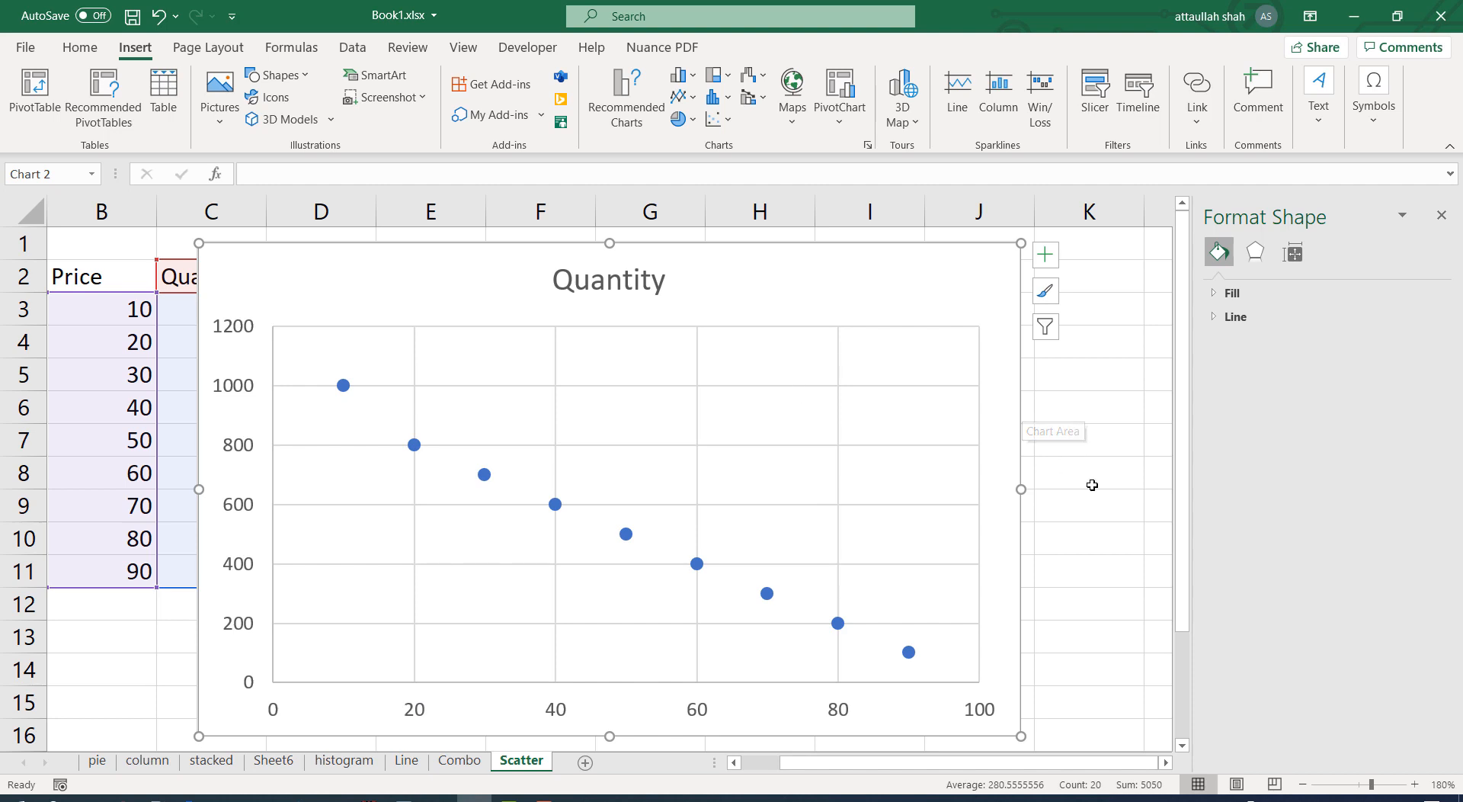
Step: Move the scatter chart clear of the data and apply the quick layout with axis titles, a legend and a linear trendline
click(1443, 217)
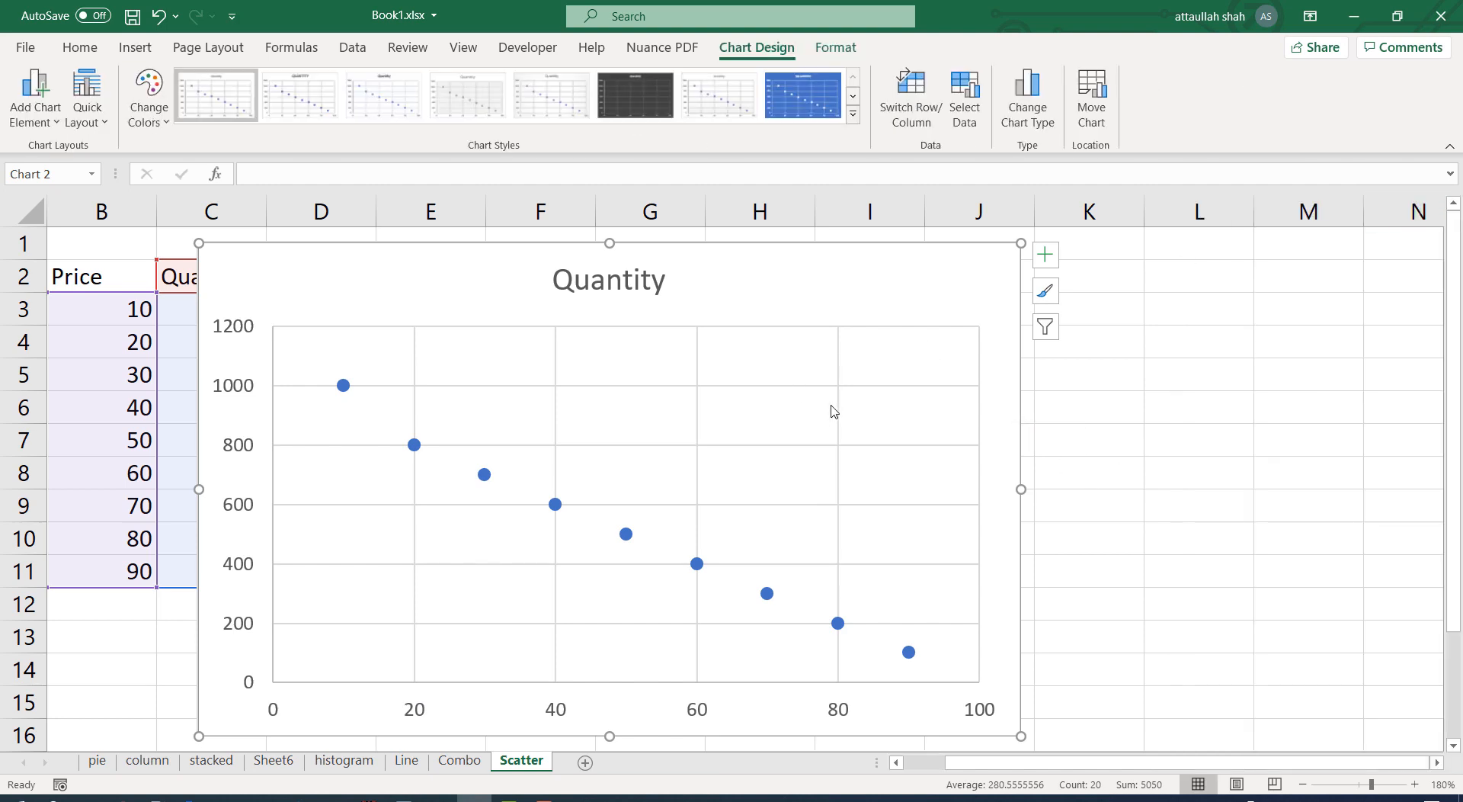
drag(785, 259, 949, 255)
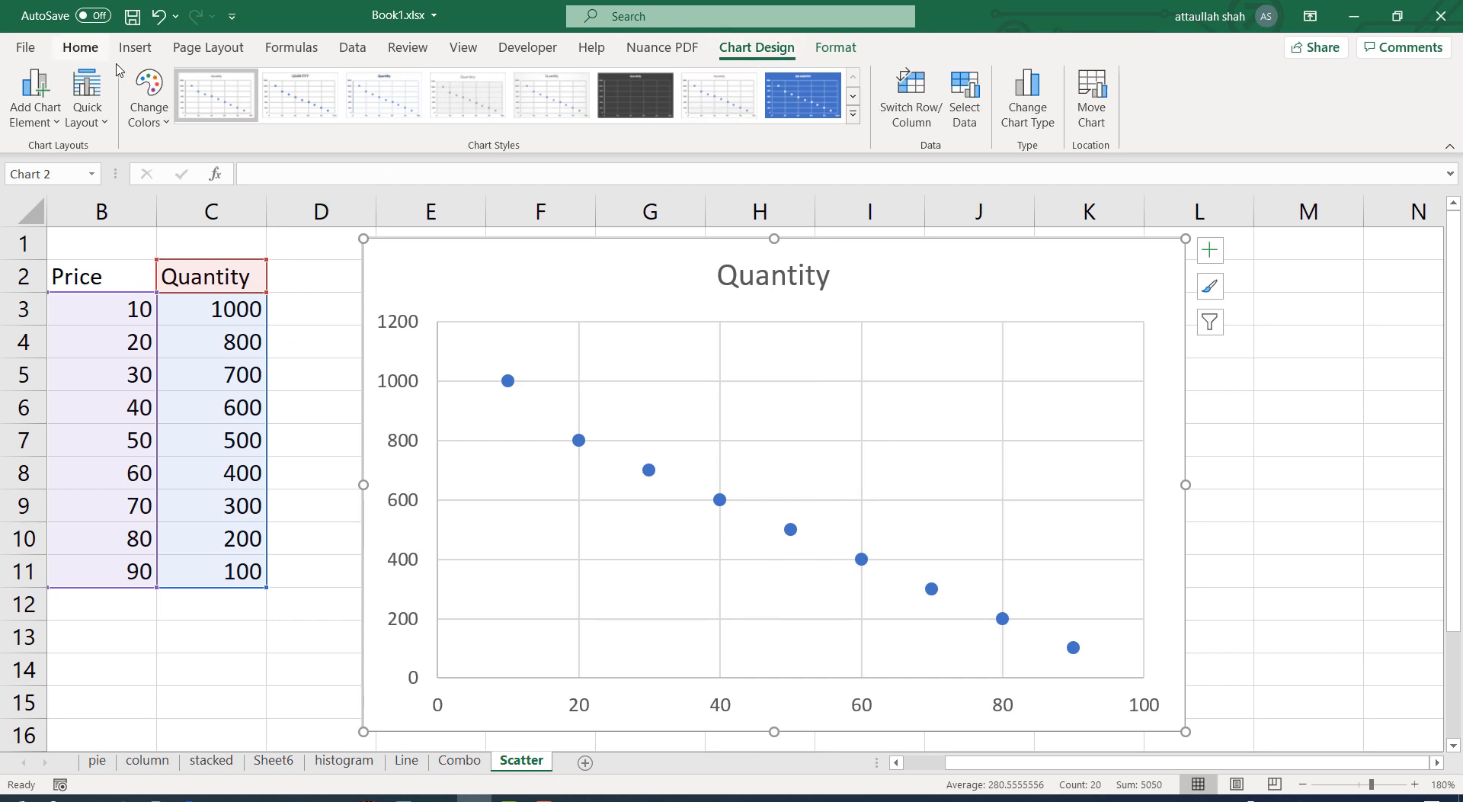
click(95, 113)
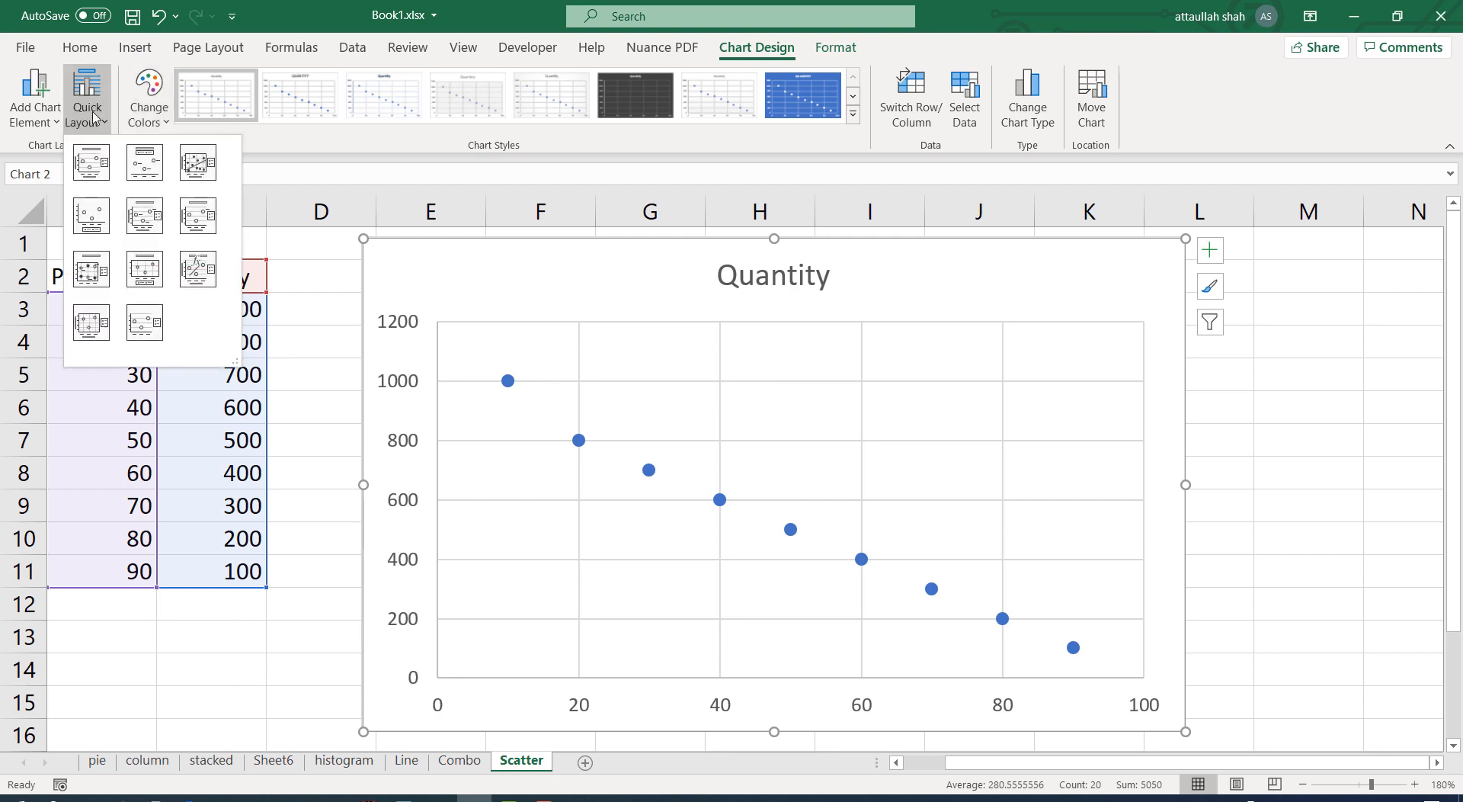
click(199, 164)
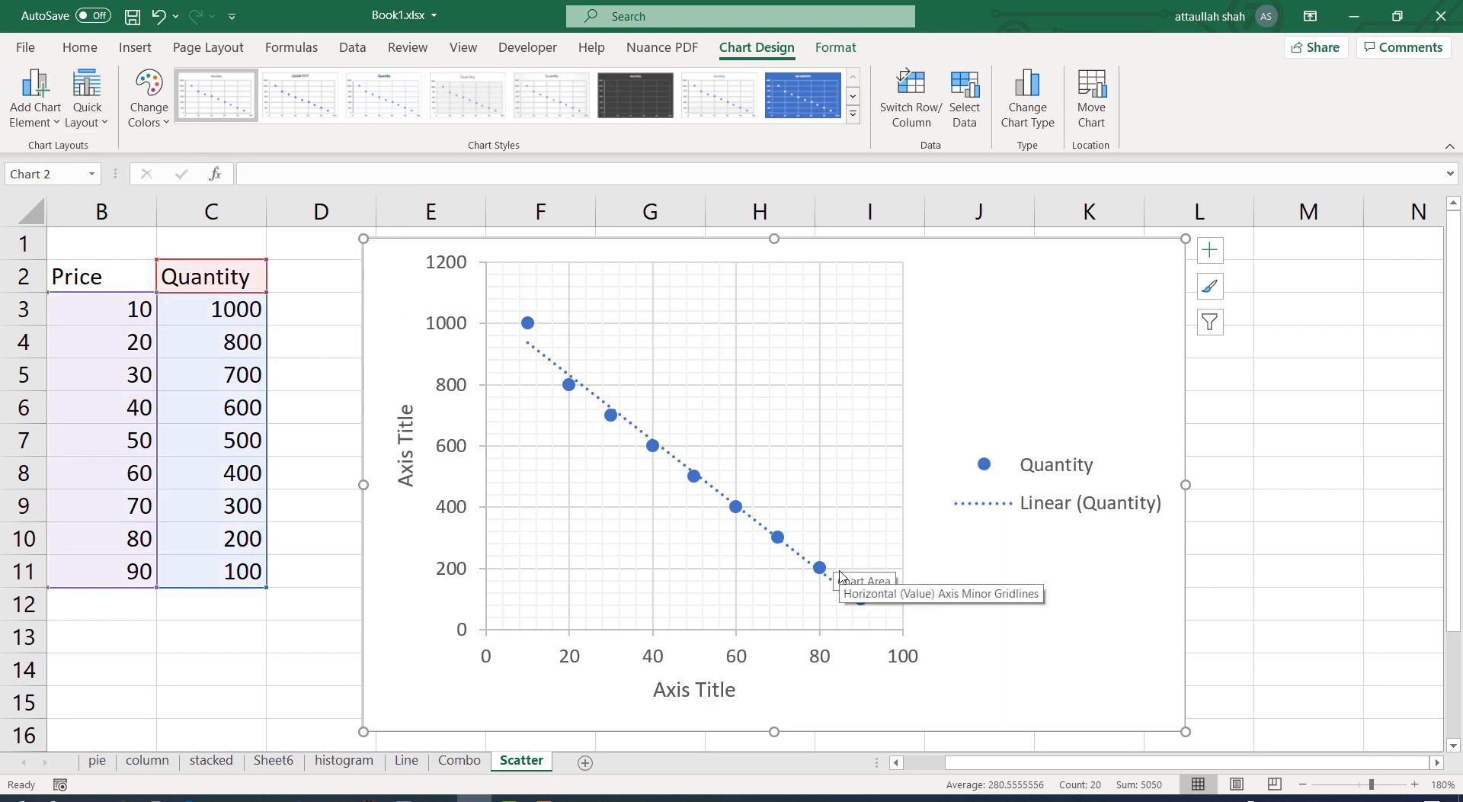
Step: Replace the chart's placeholder axis titles with Q on the vertical axis and Price on the horizontal axis
double_click(405, 456)
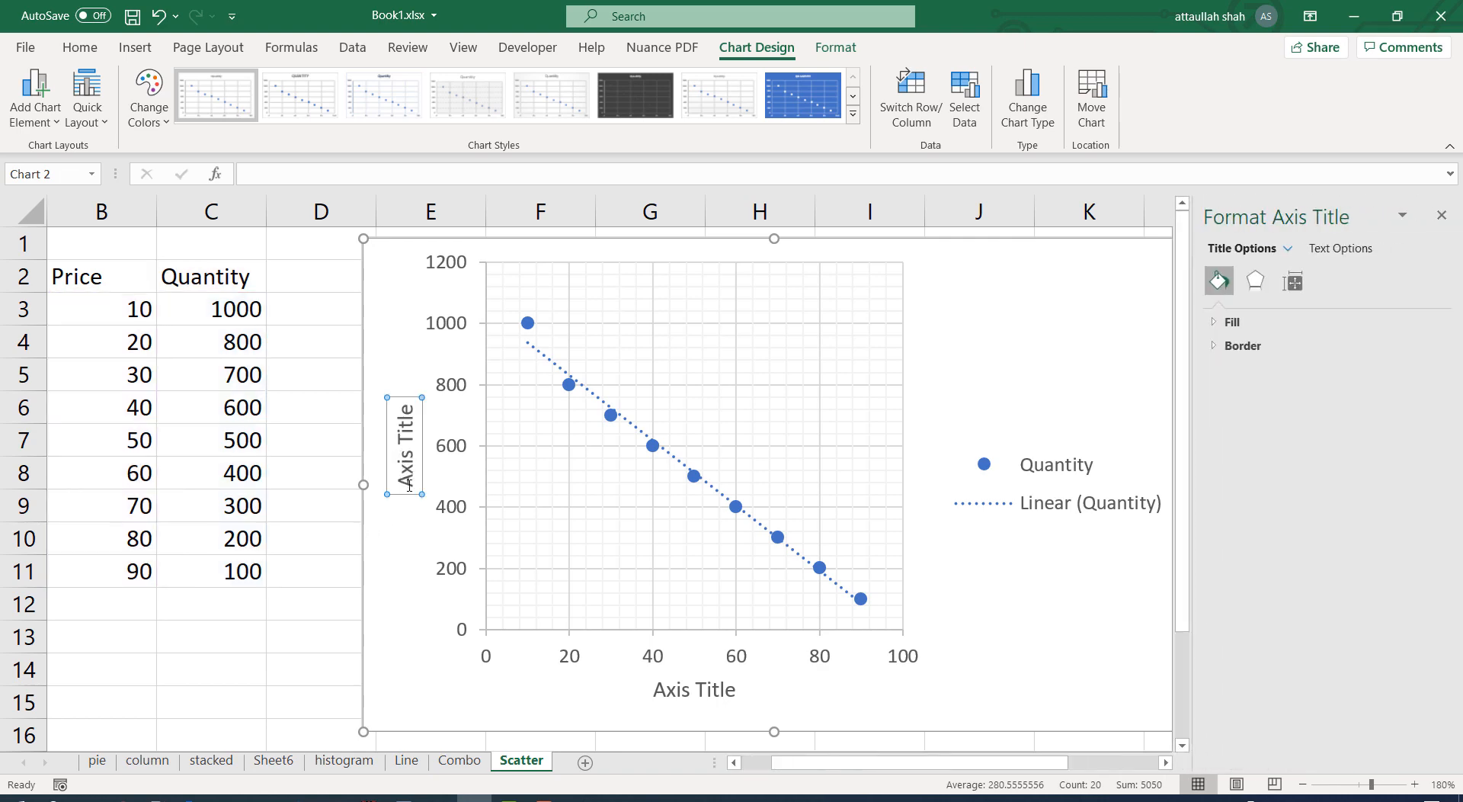
drag(415, 482, 395, 418)
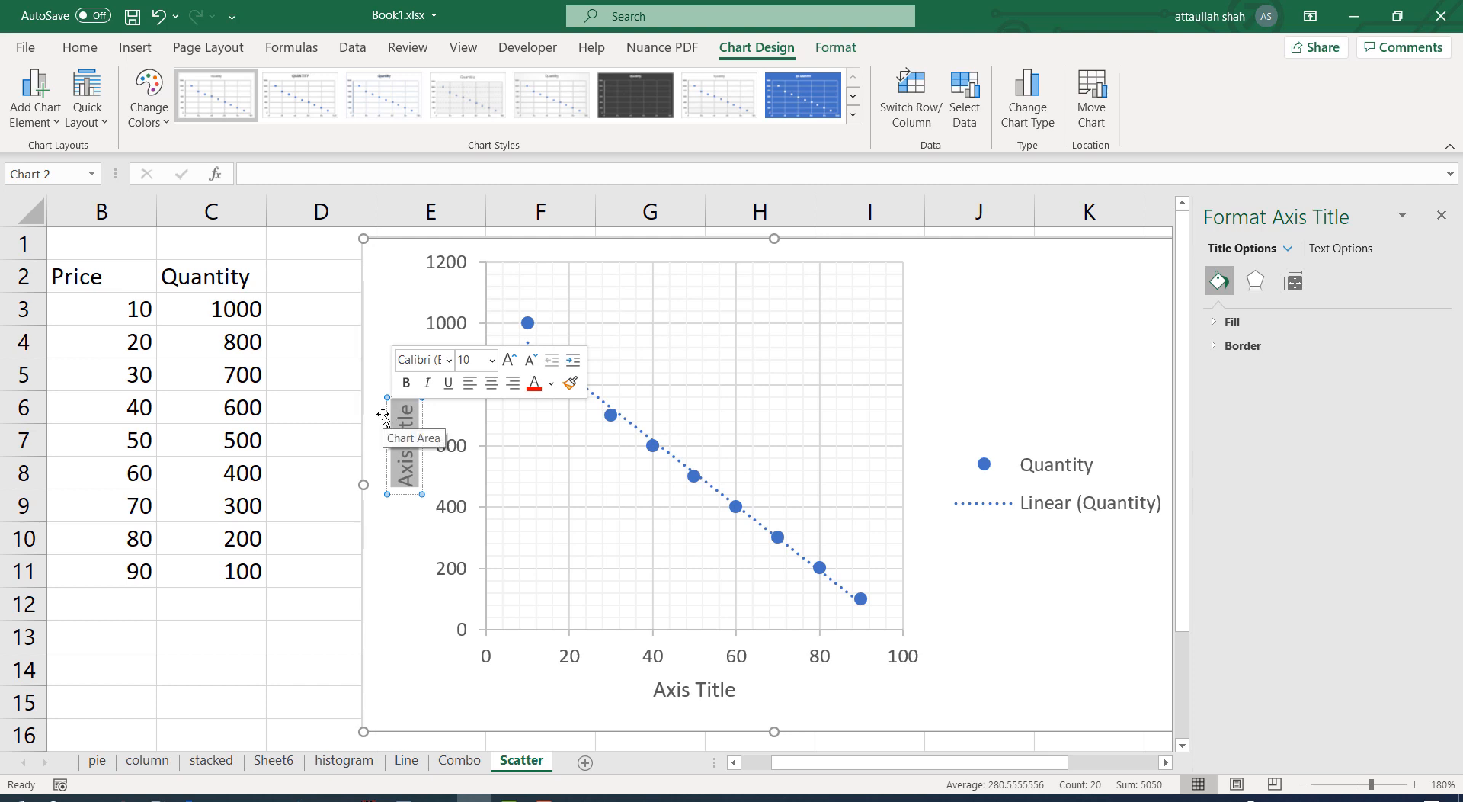
key(Delete)
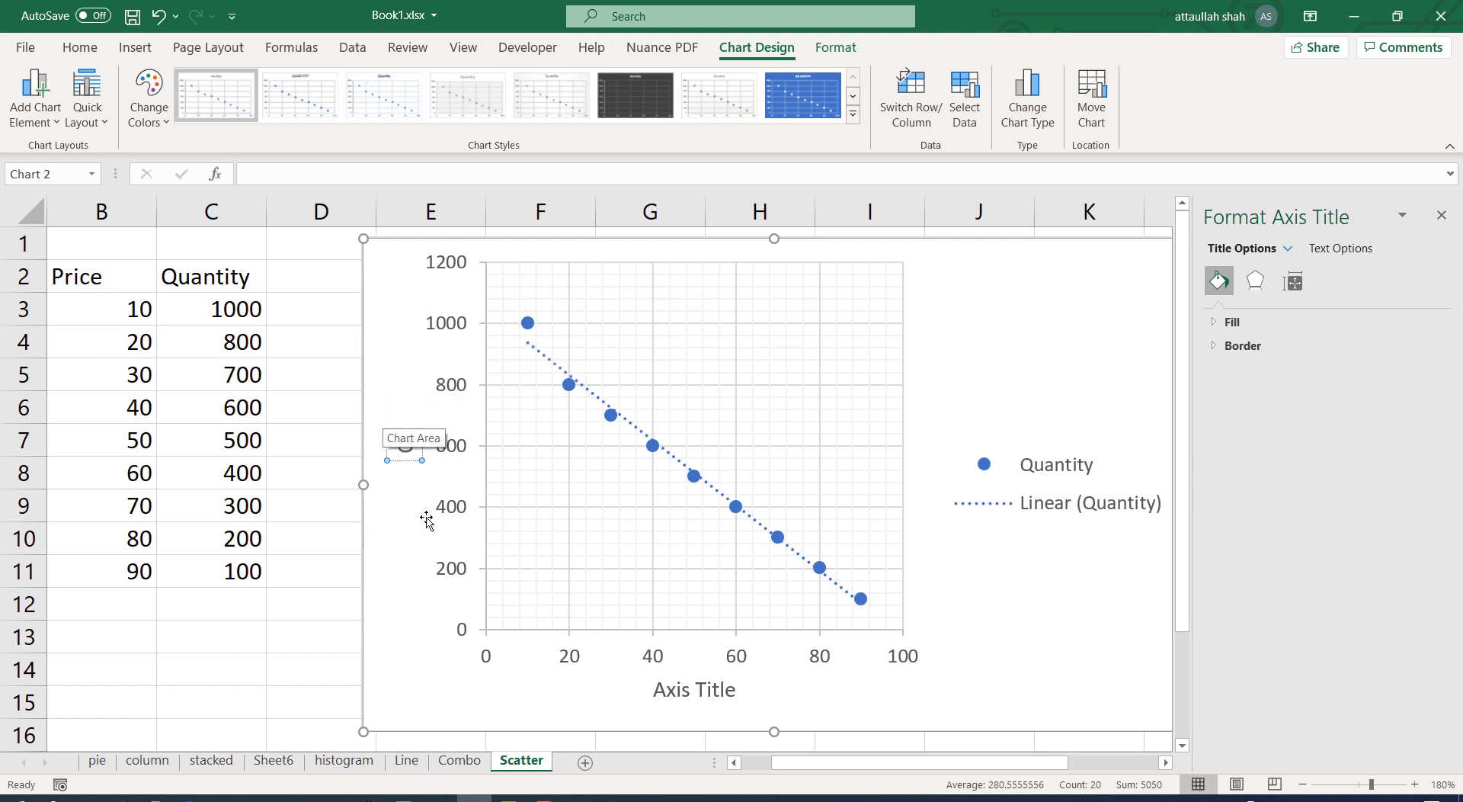
click(686, 701)
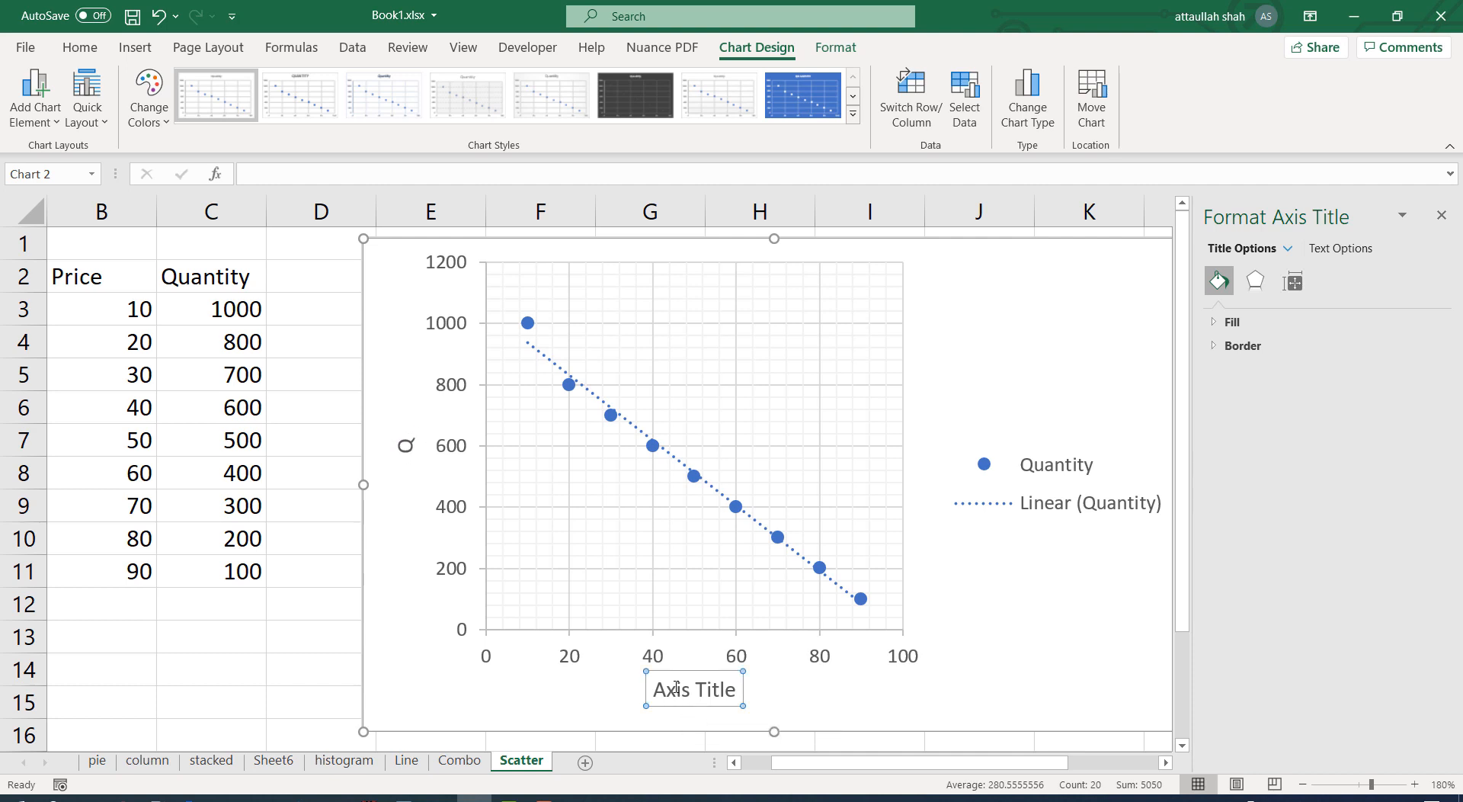
triple_click(676, 688)
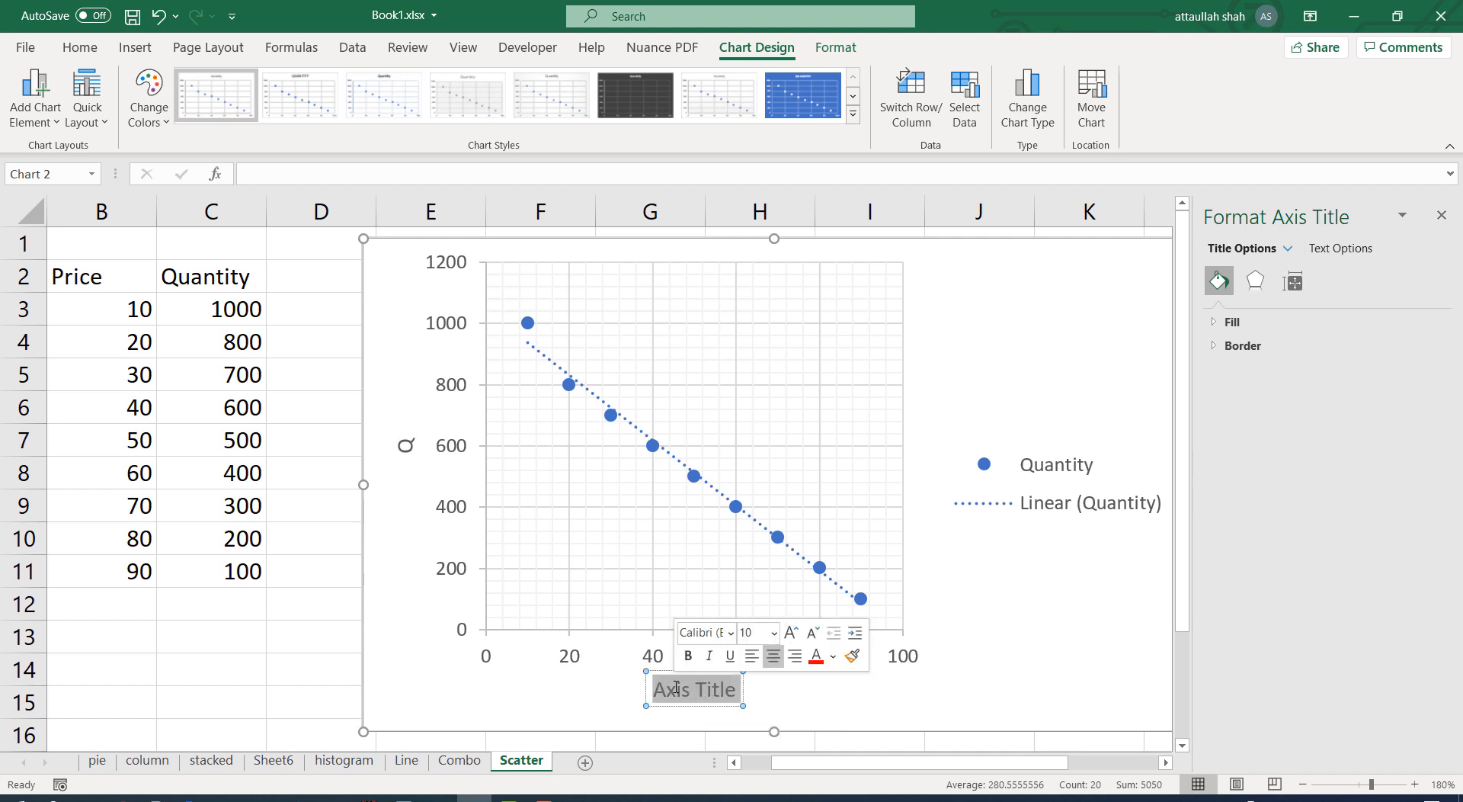
text(Pri)
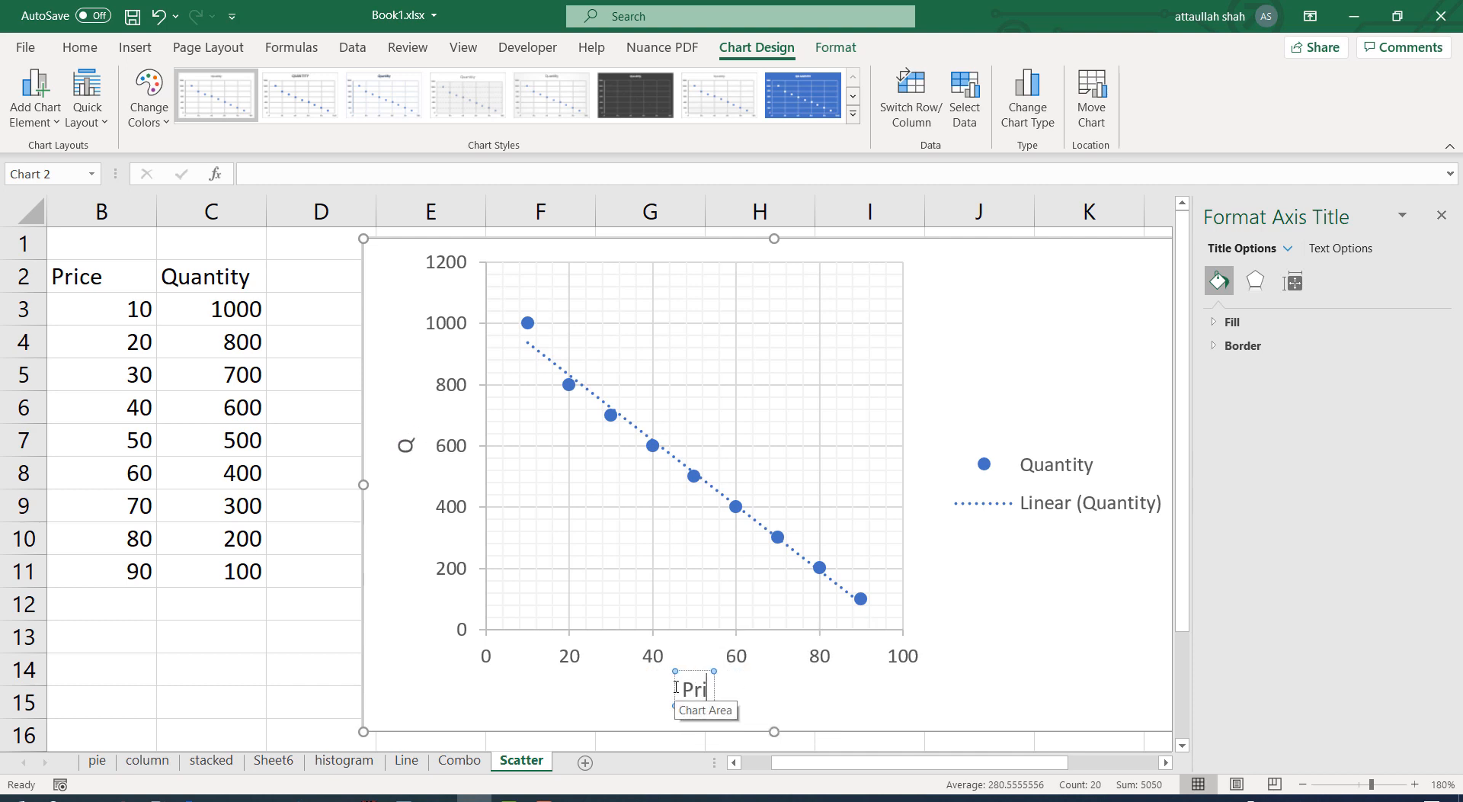
text(ce)
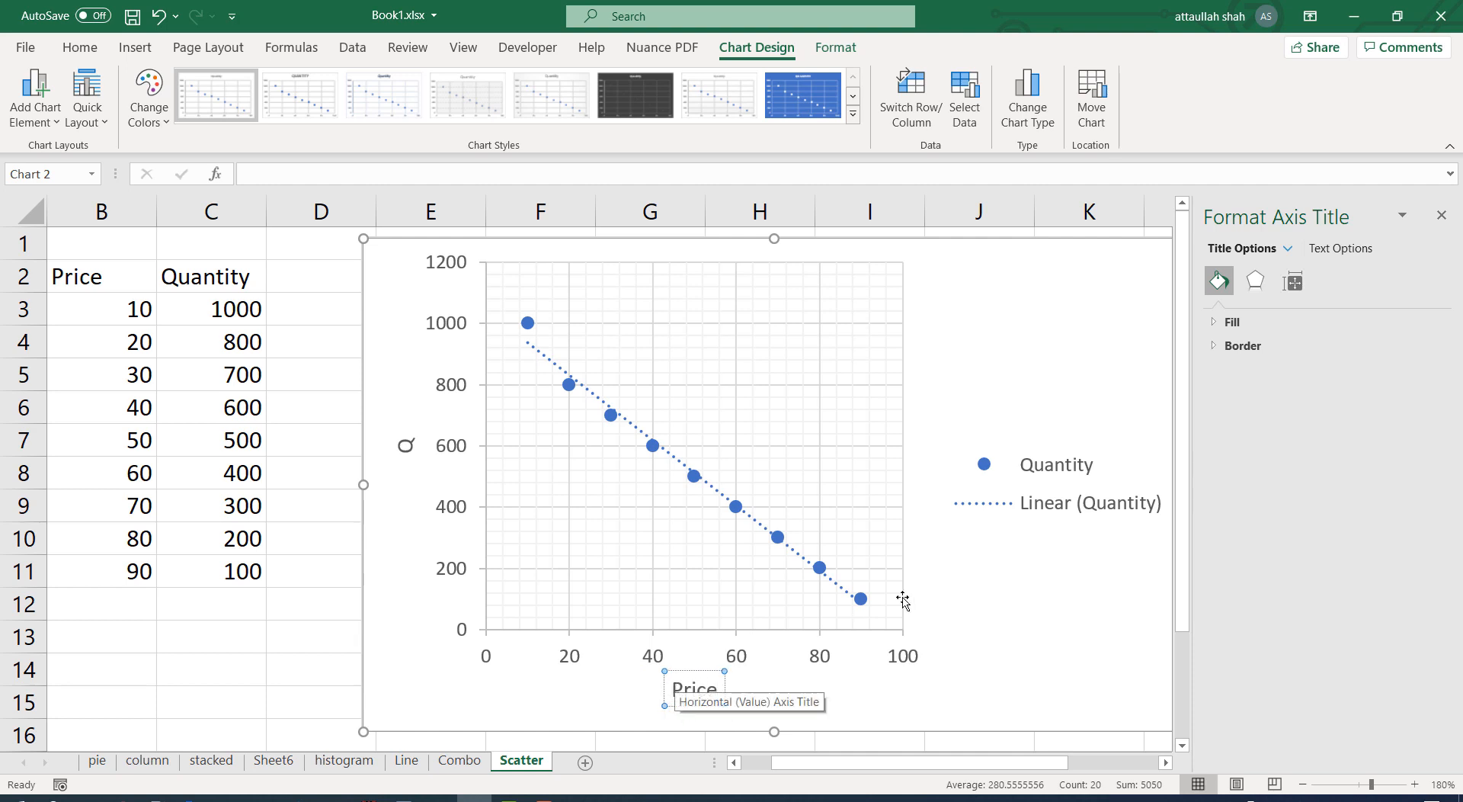
click(1052, 592)
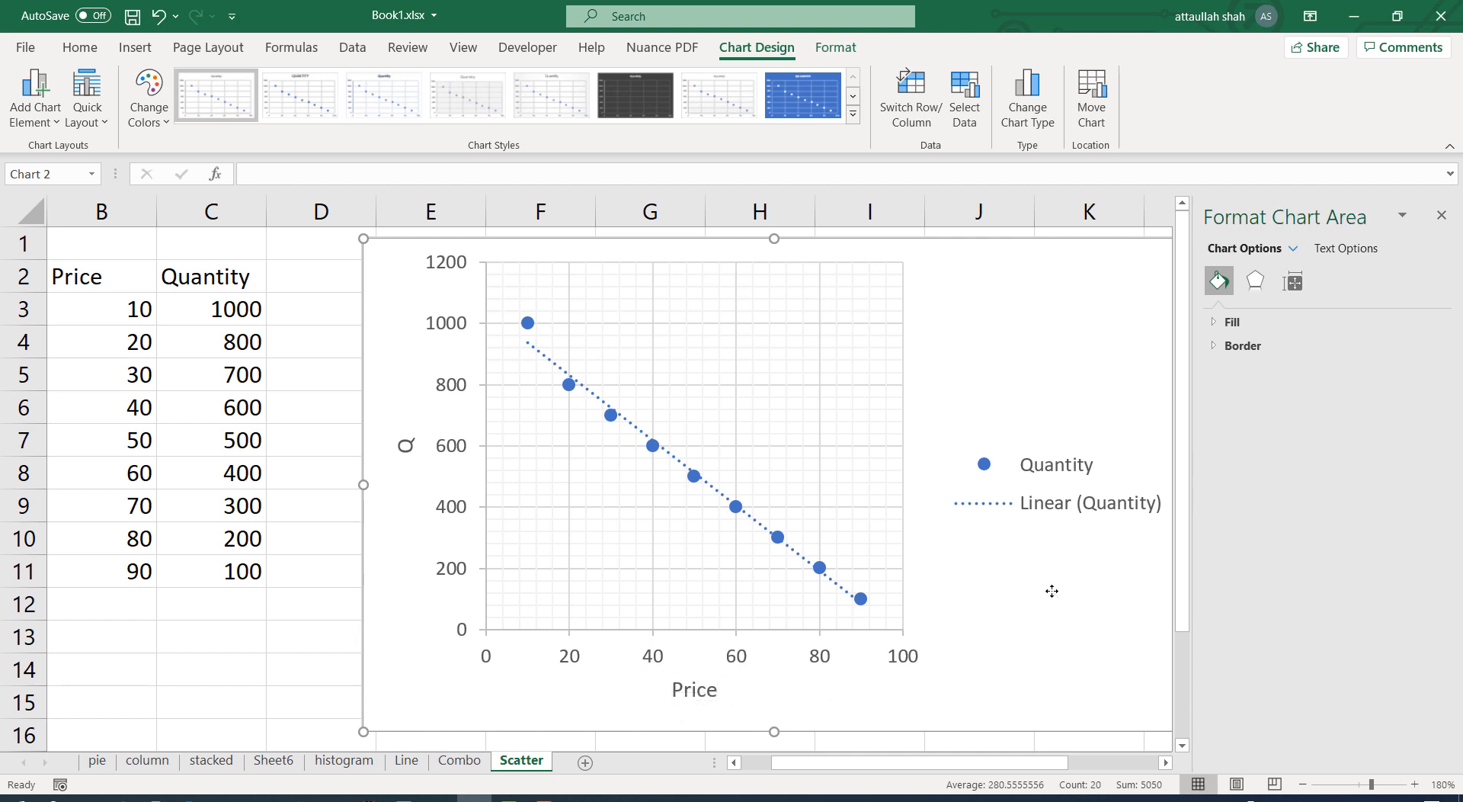
click(1050, 478)
click(1050, 478)
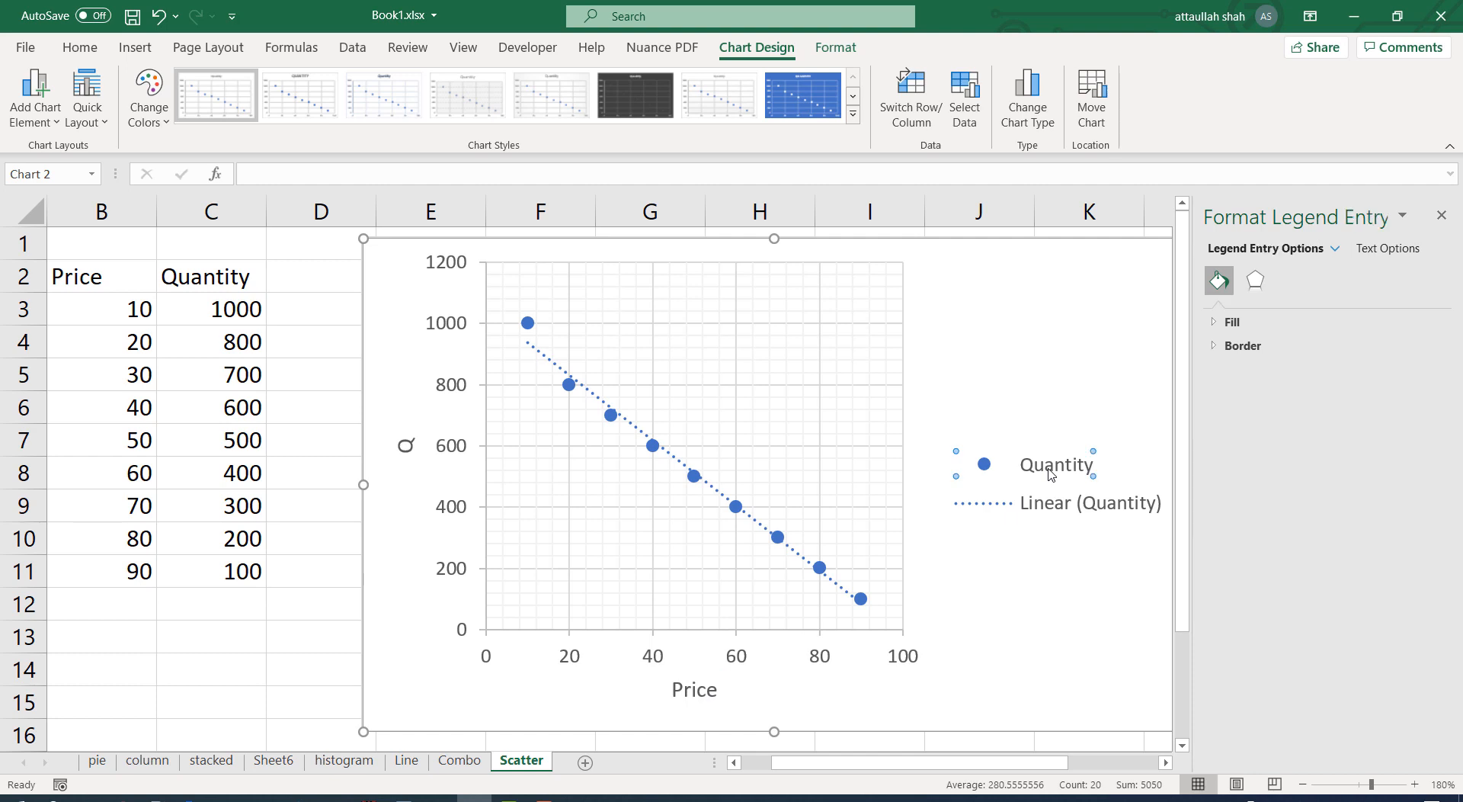
click(1032, 570)
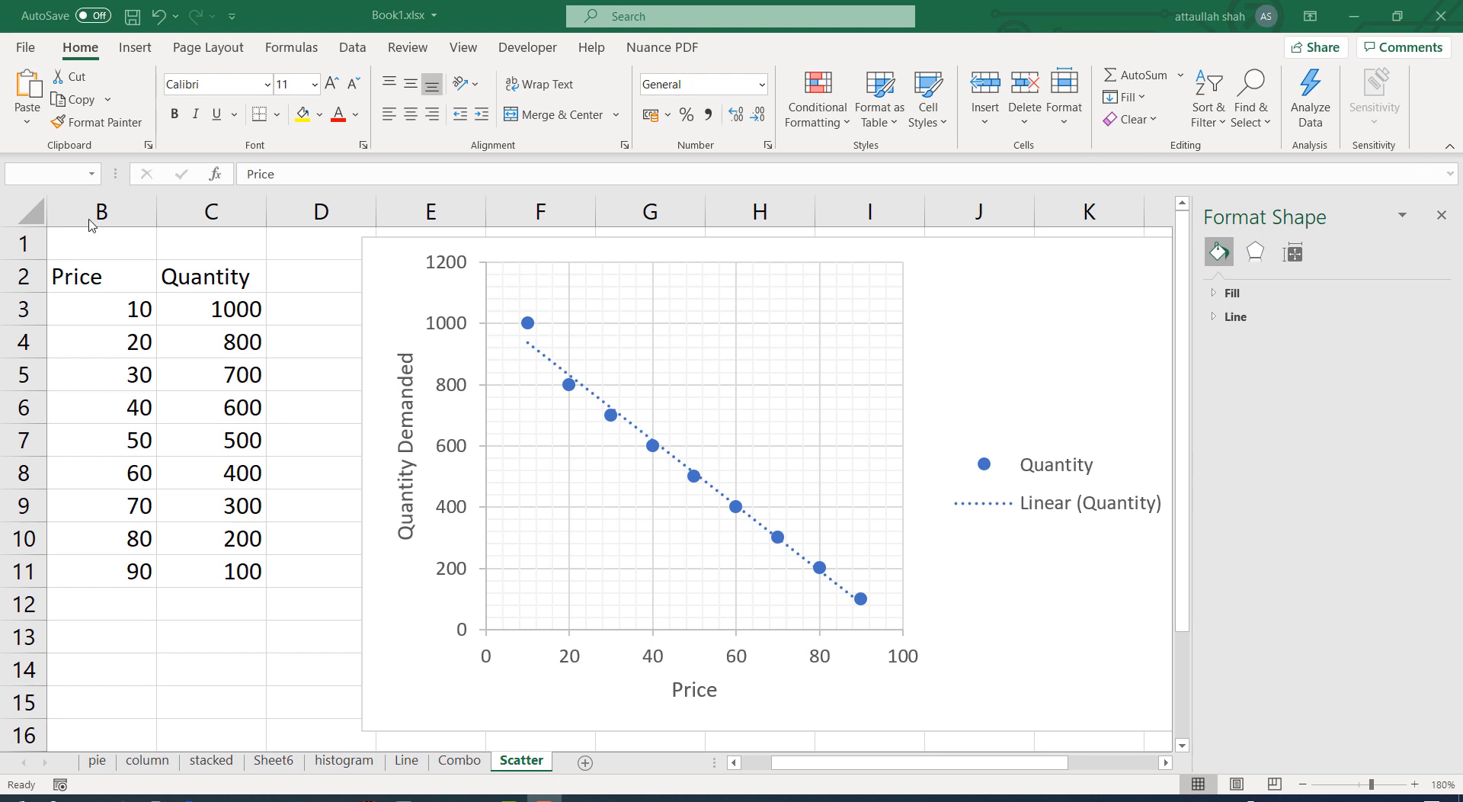
Step: Copy the Price and Quantity table B2:C11 and paste it below the chart, starting at B20
click(87, 269)
key(ctrl+a)
right_click(122, 308)
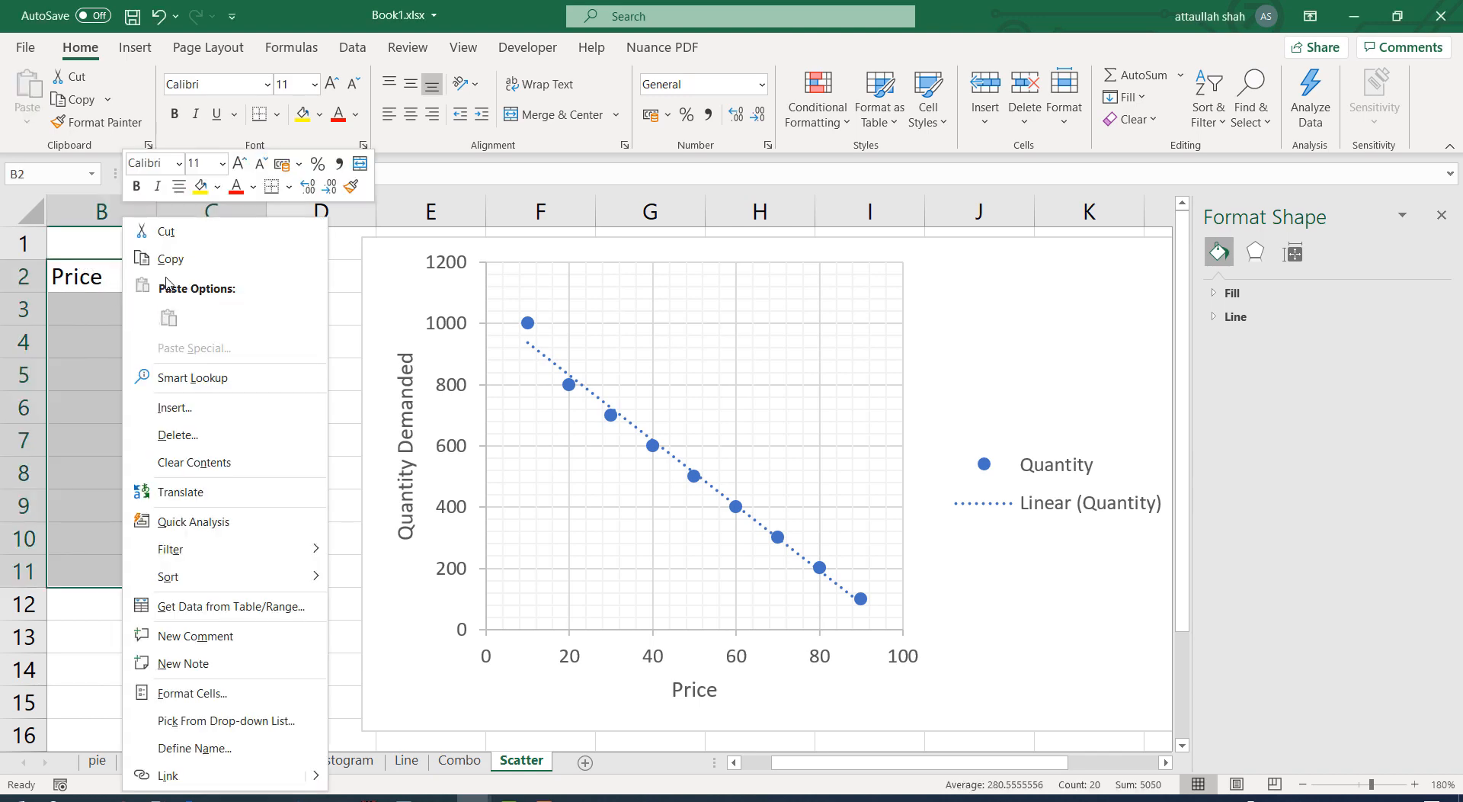
click(166, 267)
scroll(209, 495, down, 3)
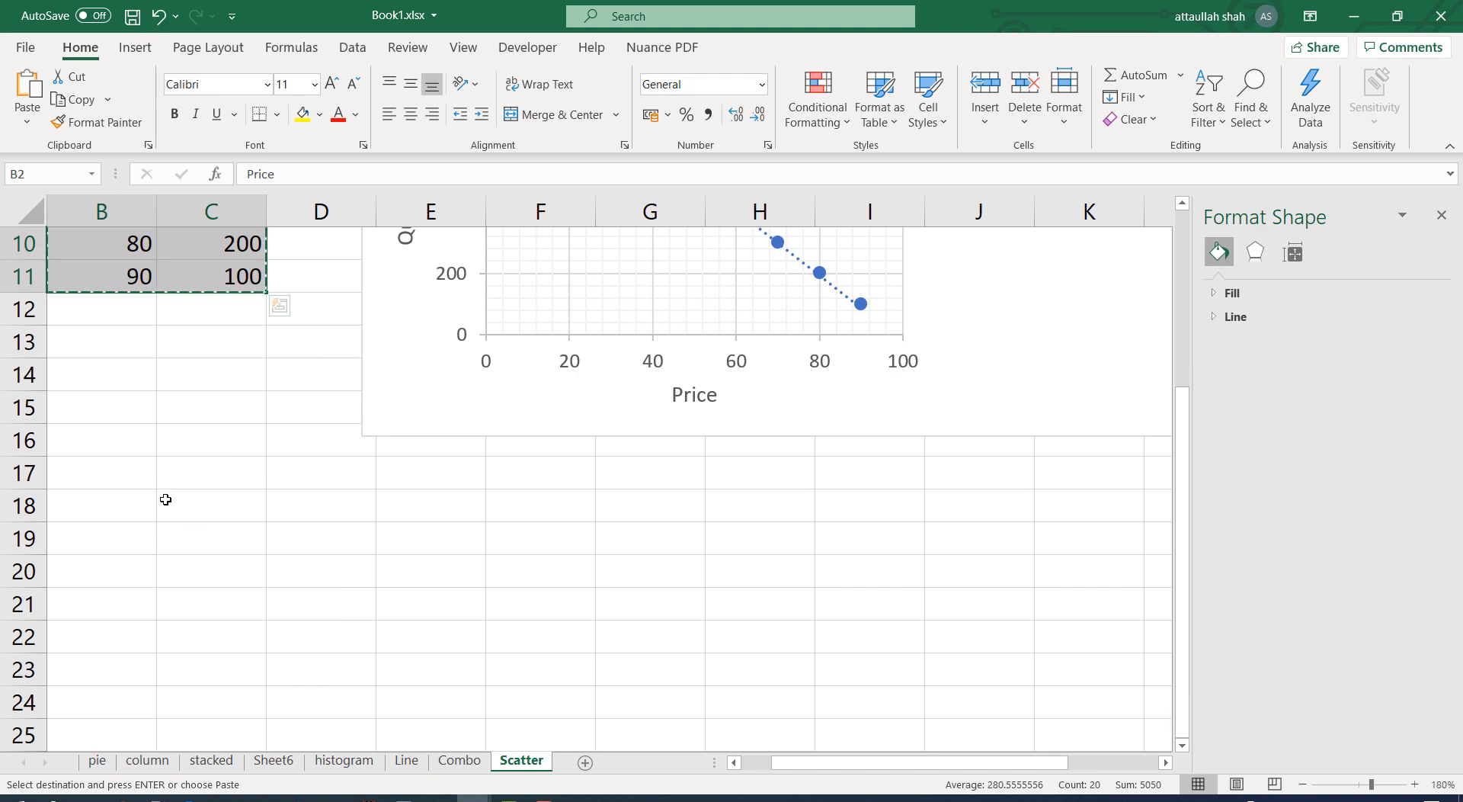
click(94, 565)
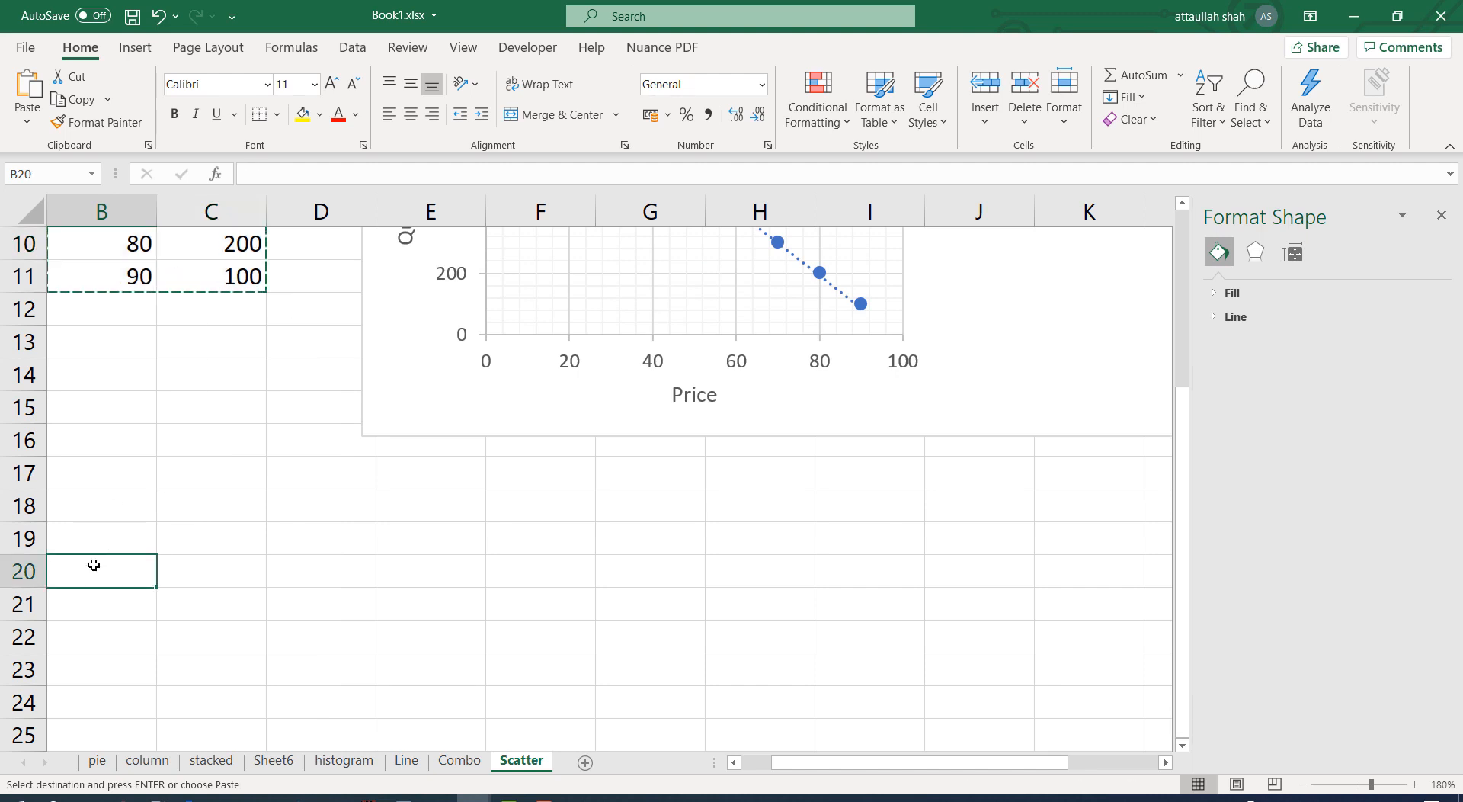
click(28, 87)
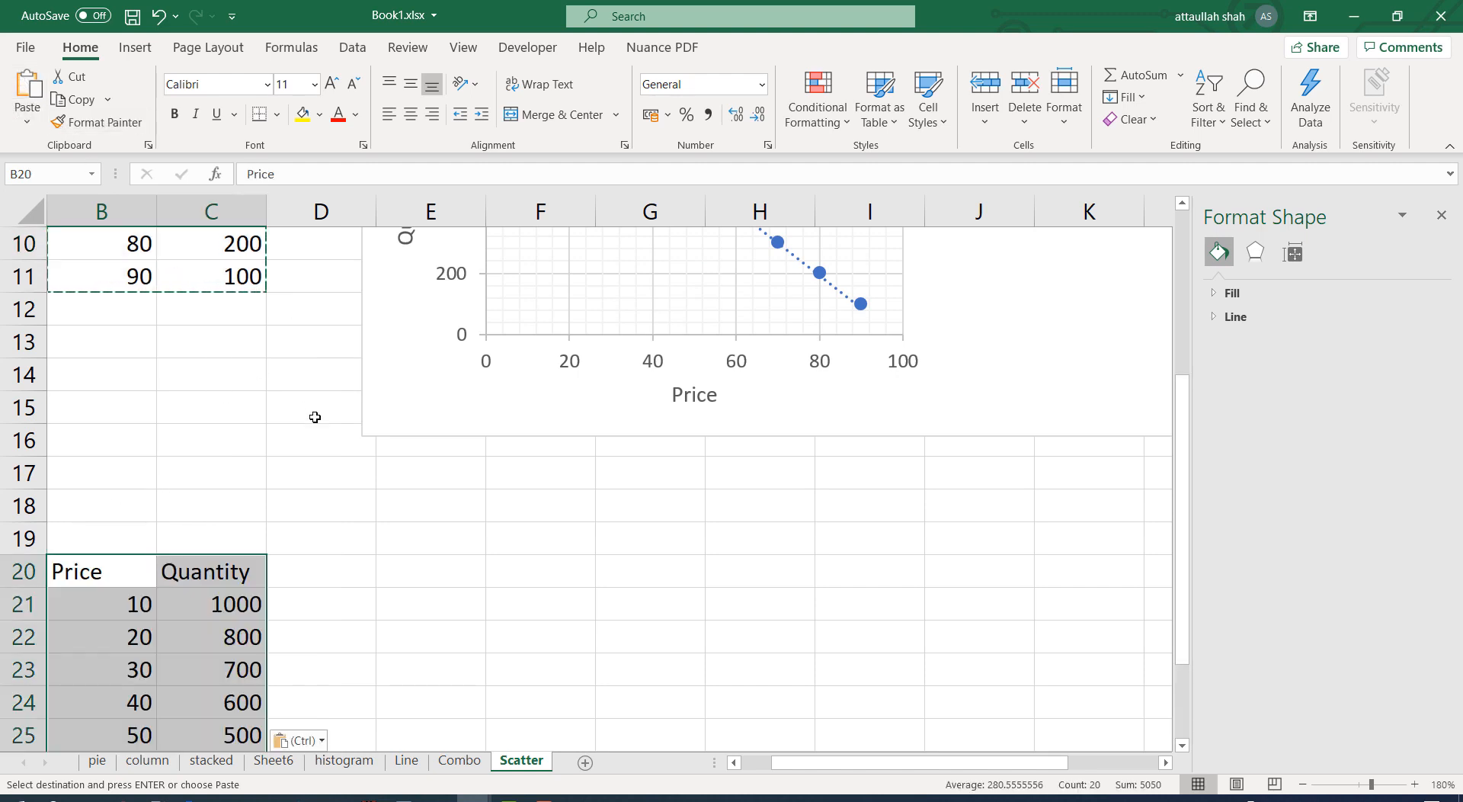
Step: Move the copied table's Price column from B20:B29 to D20:D29 so that it follows Quantity
scroll(296, 421, down, 3)
drag(91, 276, 119, 564)
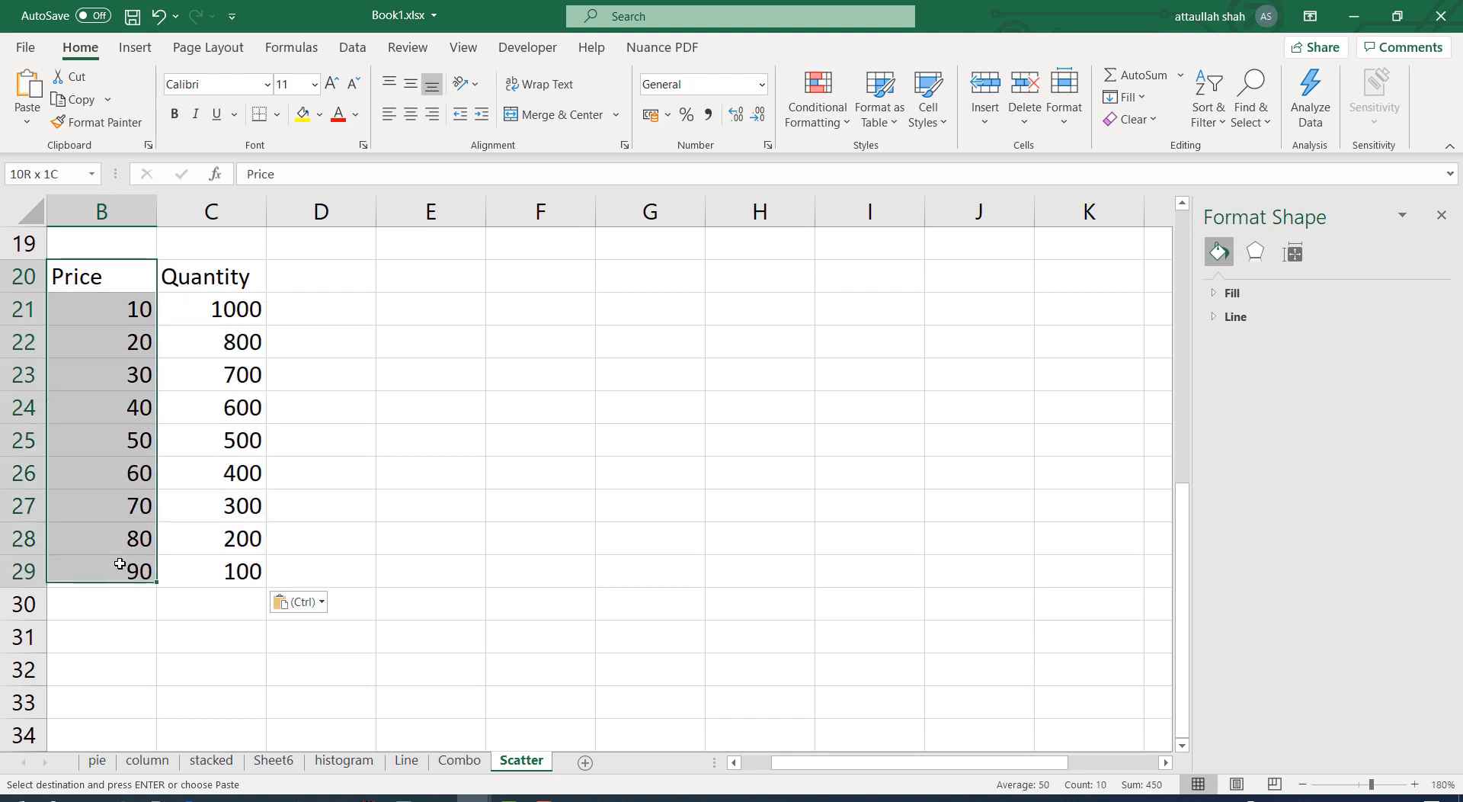
right_click(70, 348)
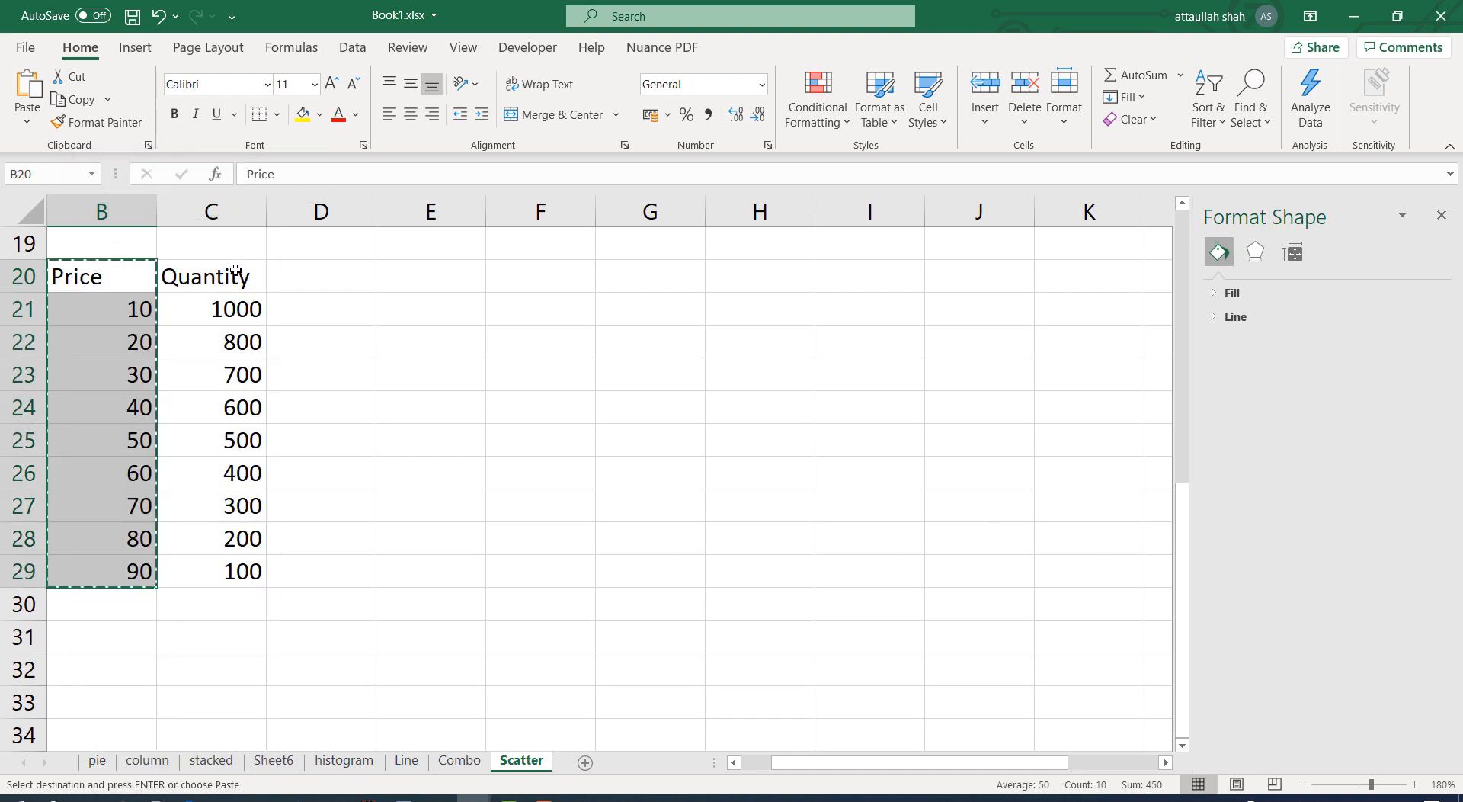
click(115, 231)
click(308, 287)
right_click(308, 287)
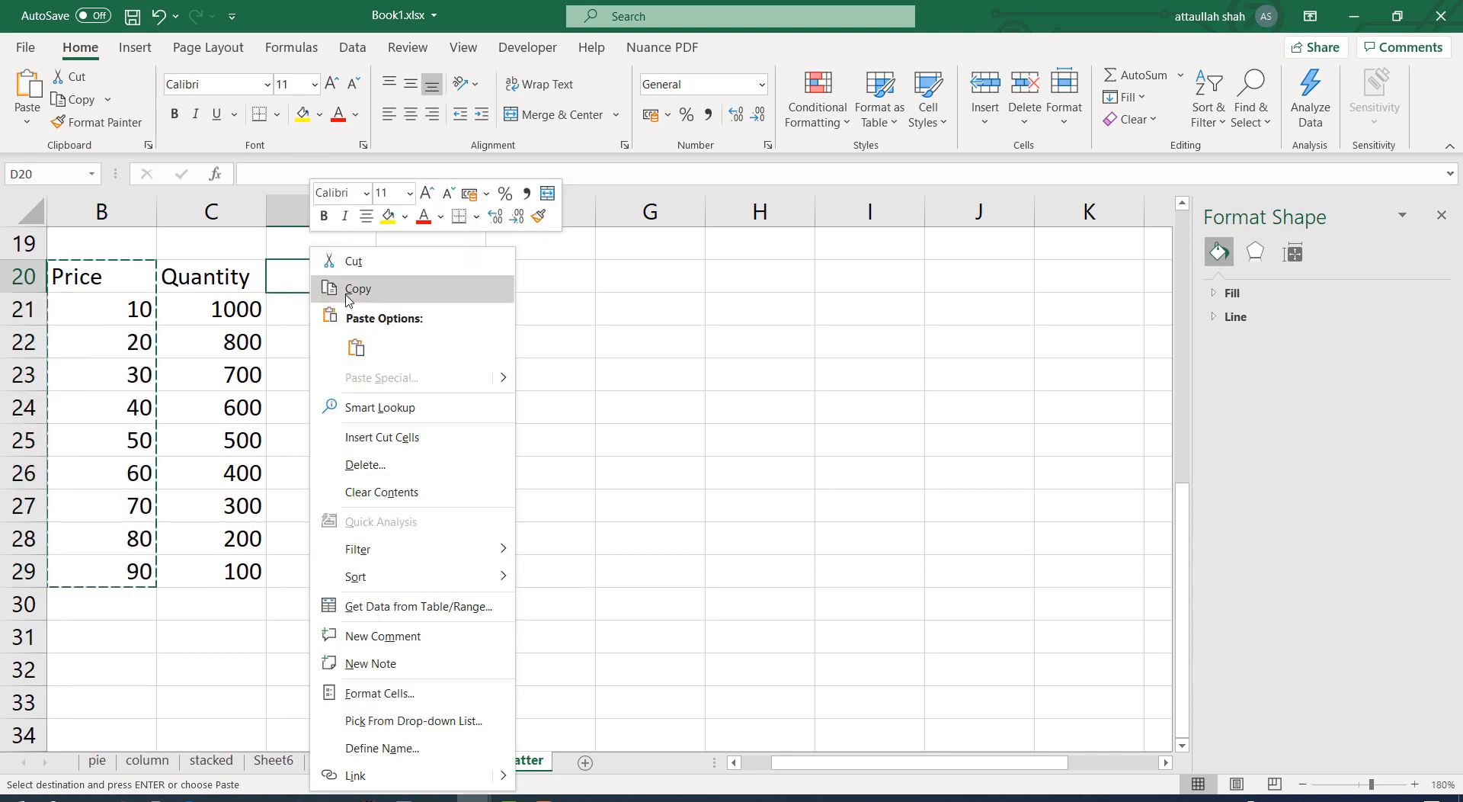
click(359, 346)
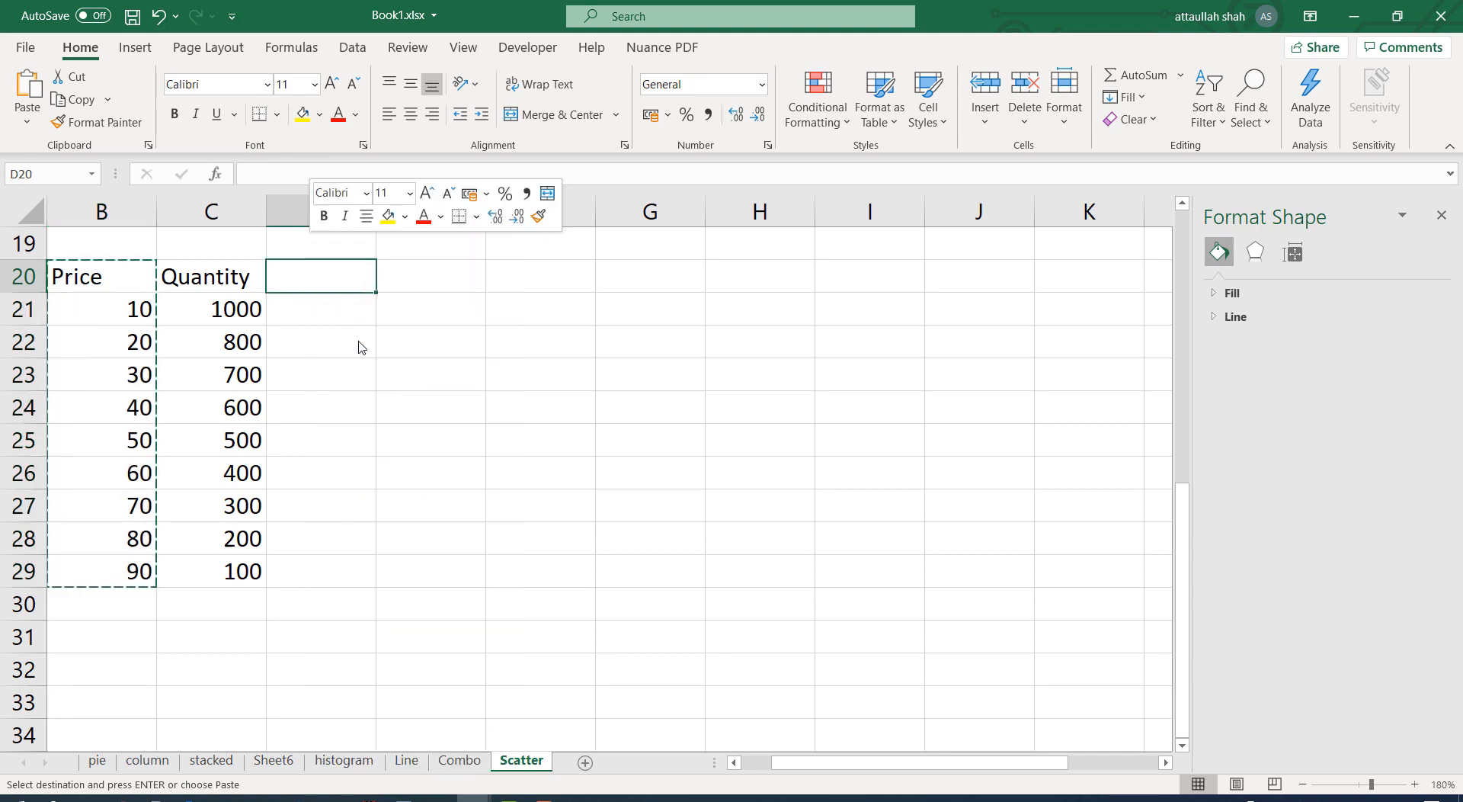
Step: Insert a markers-only scatter chart from the rearranged Quantity and Price data in C20:D29
click(186, 281)
drag(262, 320, 301, 568)
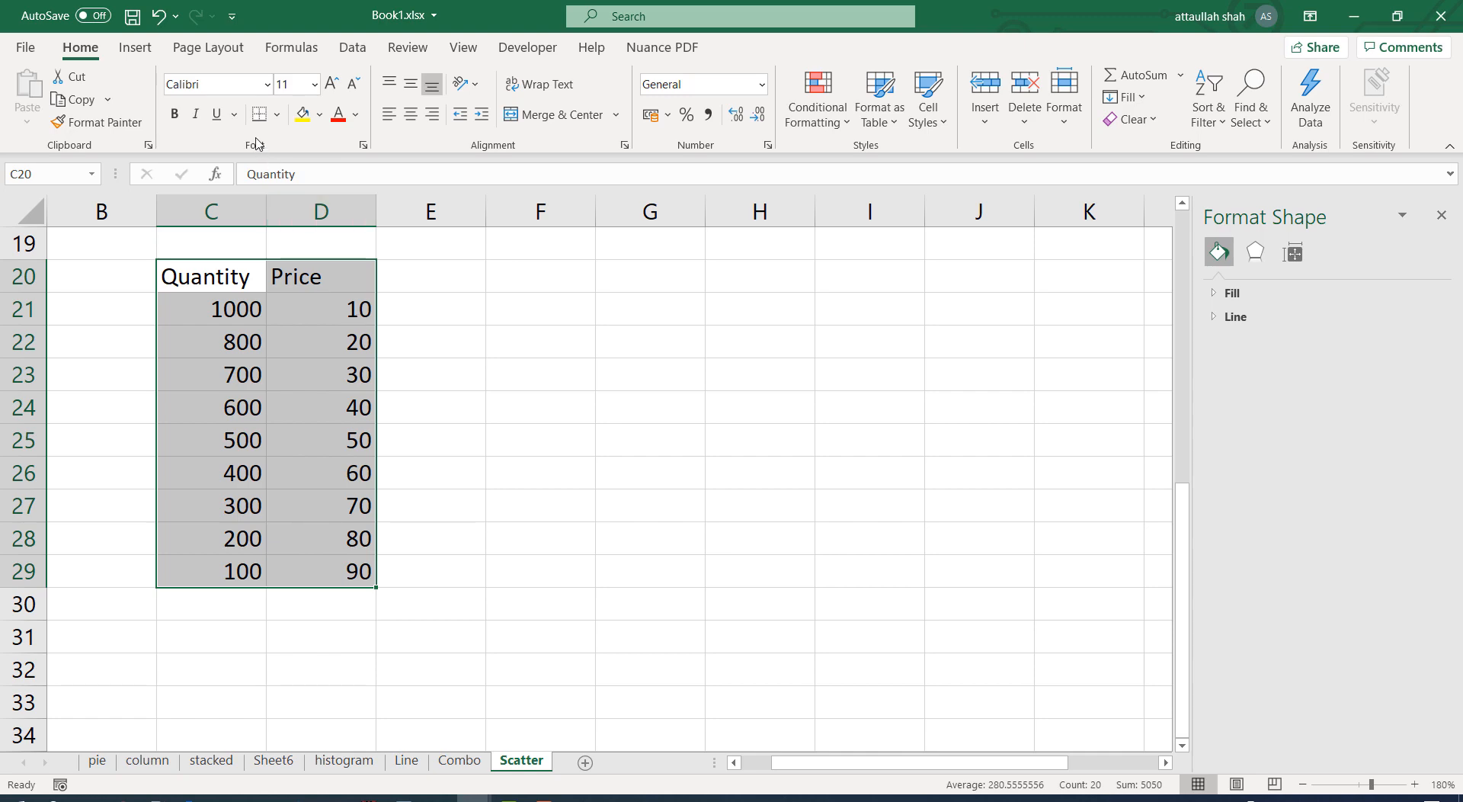
click(148, 55)
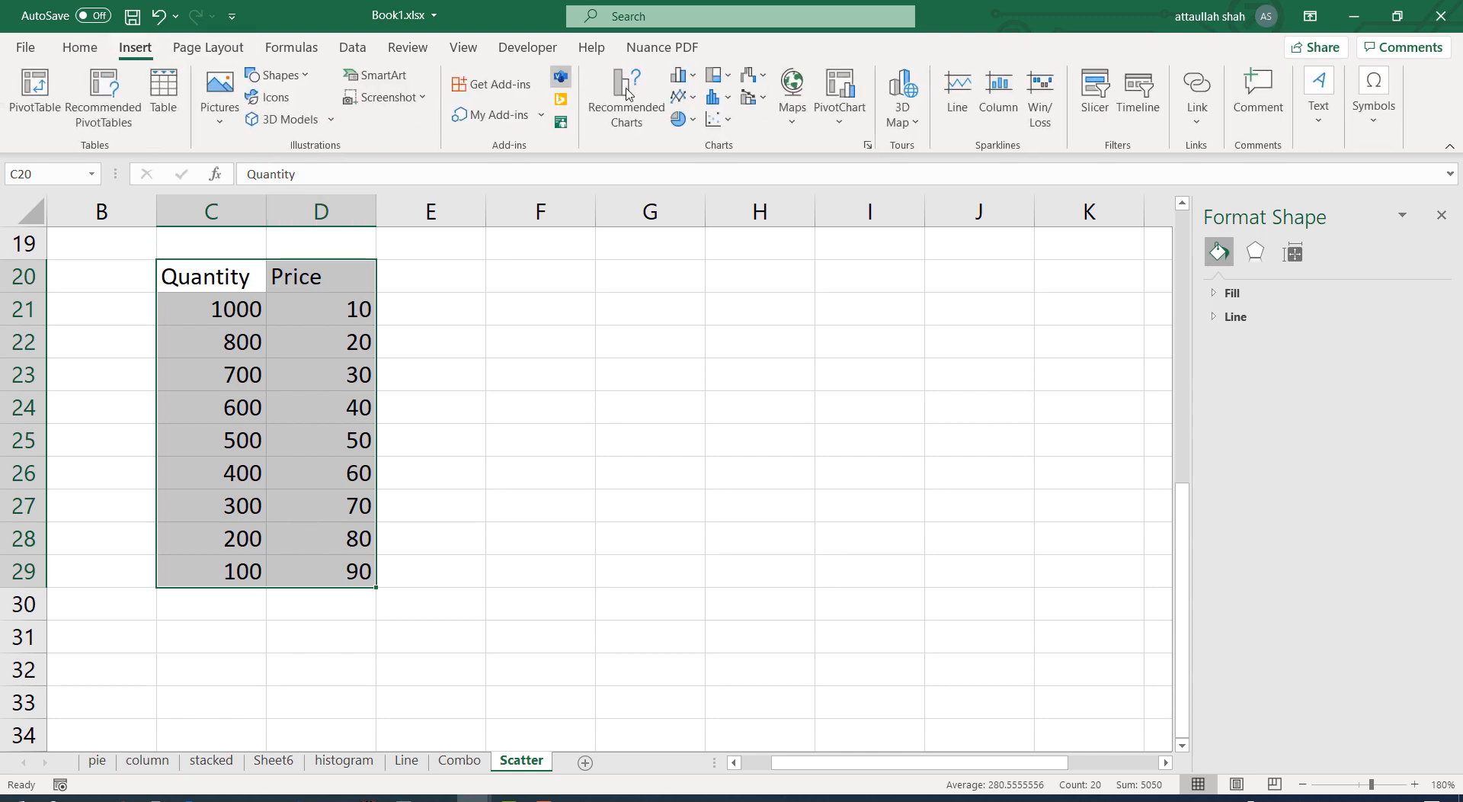
click(712, 120)
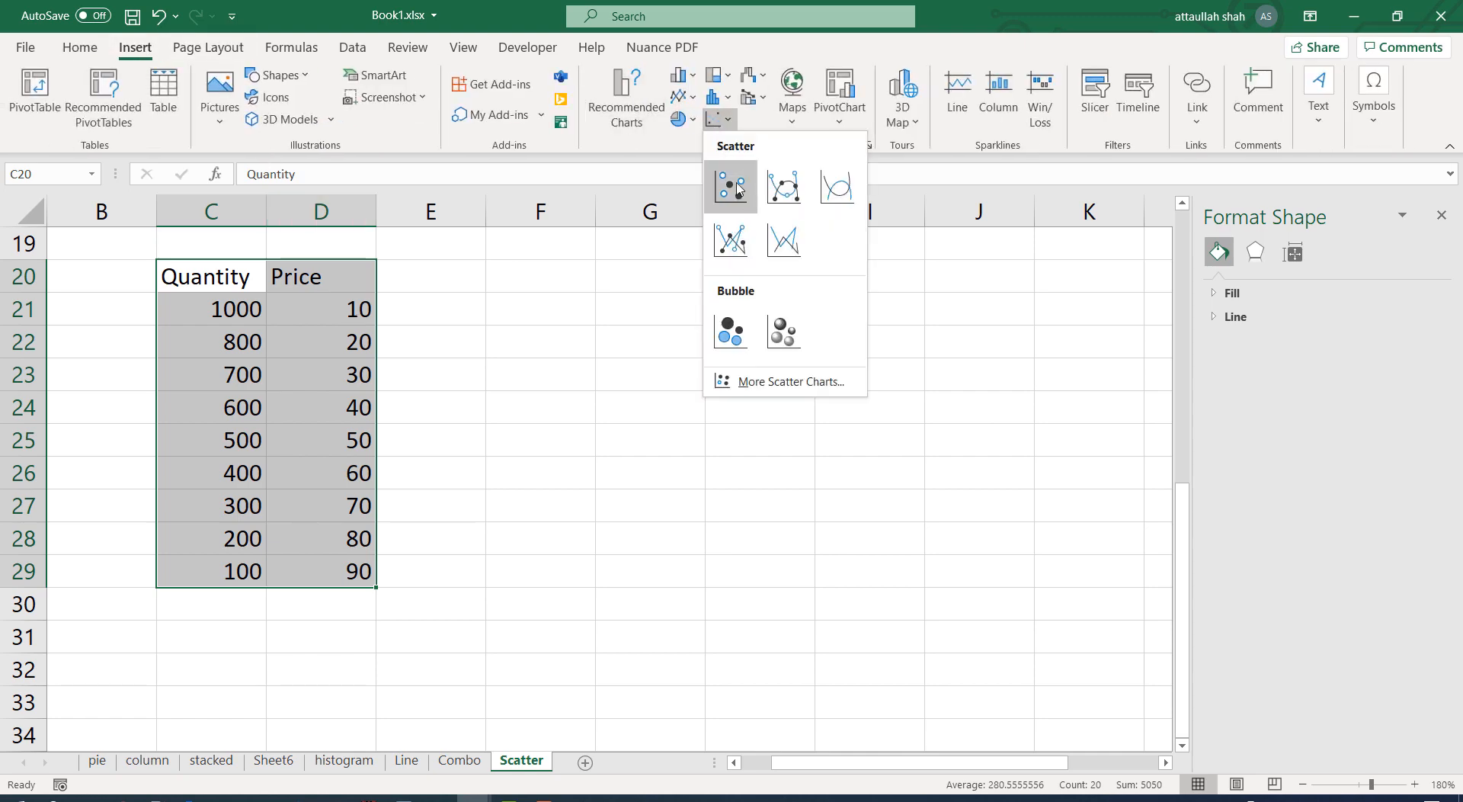
click(730, 175)
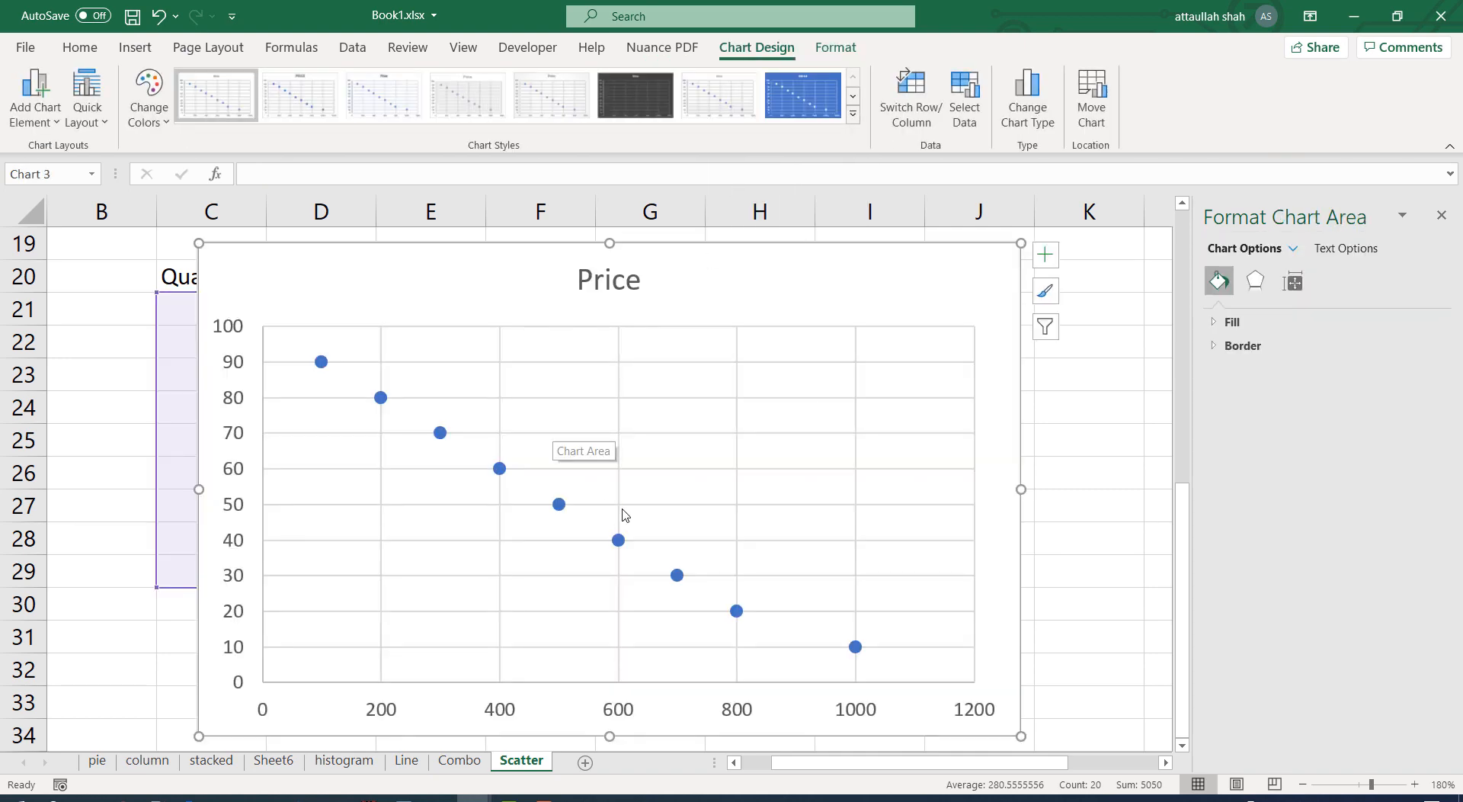
Step: Apply the quick layout with axis titles, a legend and a linear trendline to the new scatter chart
scroll(628, 527, down, 1)
scroll(628, 527, up, 1)
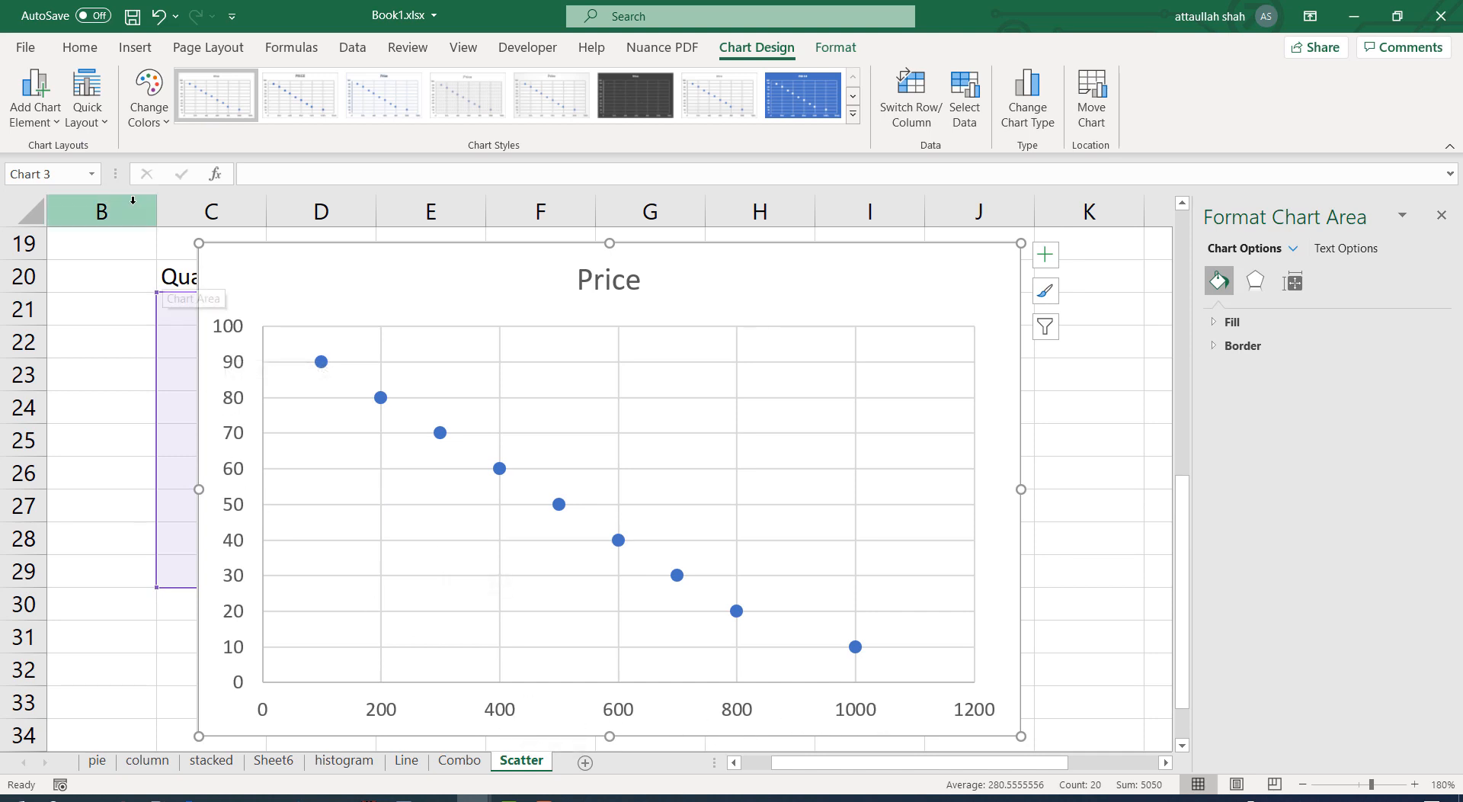
click(92, 122)
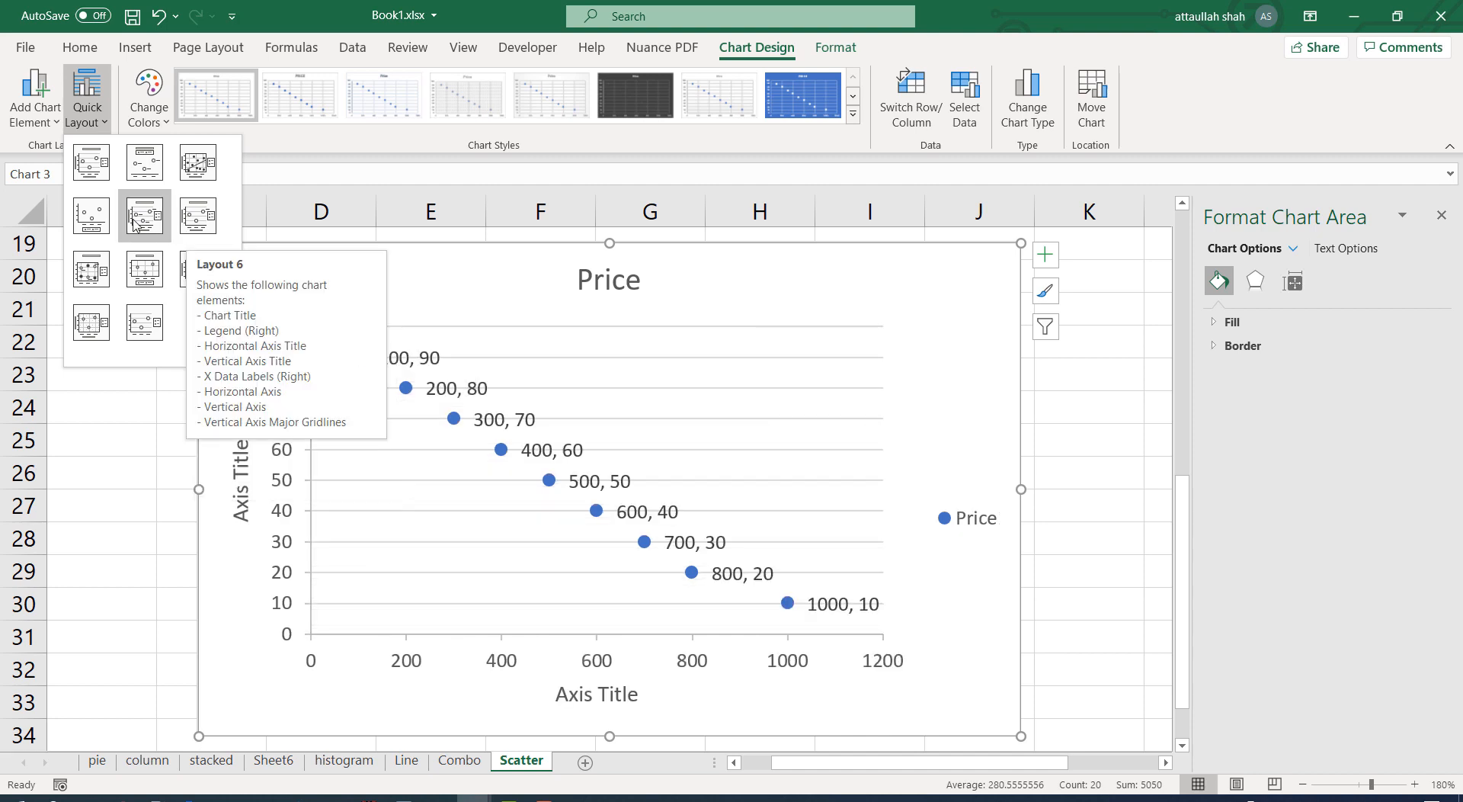
click(183, 167)
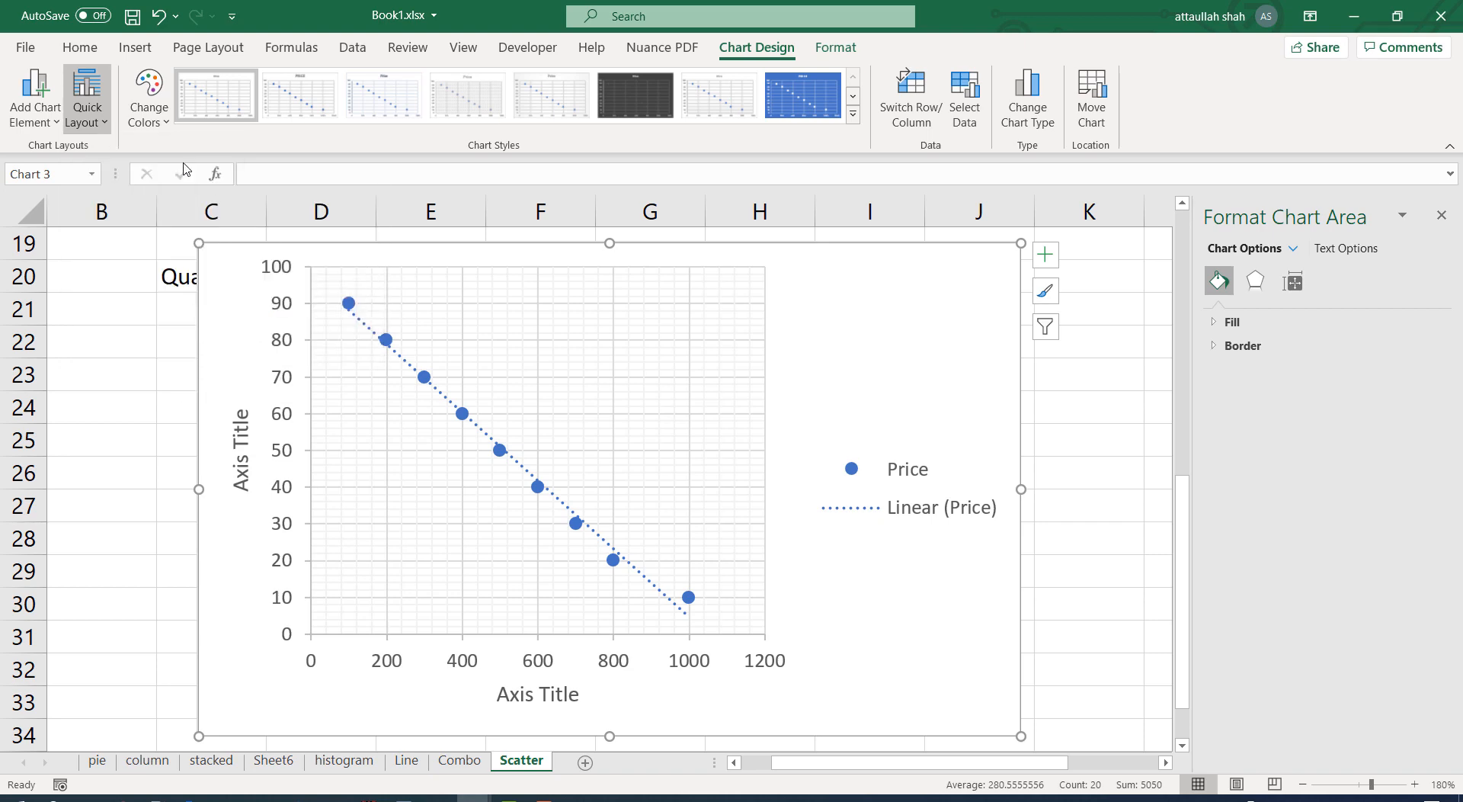
Step: Replace the horizontal axis title placeholder of the new scatter chart with "quantit"
click(547, 690)
click(558, 698)
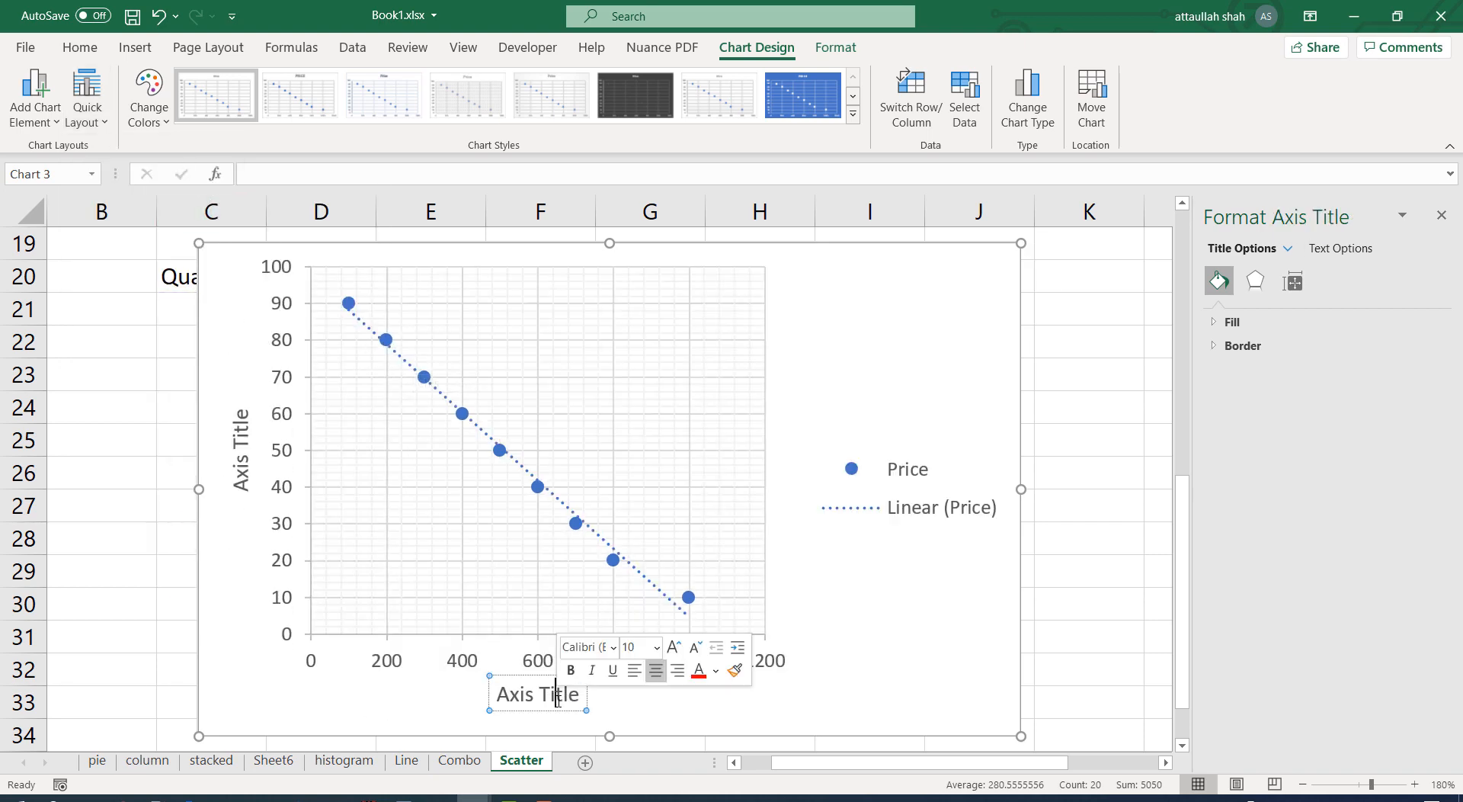
double_click(558, 699)
click(558, 700)
double_click(559, 700)
key(BackSpace)
key(BackSpace)
key(BackSpace)
key(BackSpace)
key(BackSpace)
key(BackSpace)
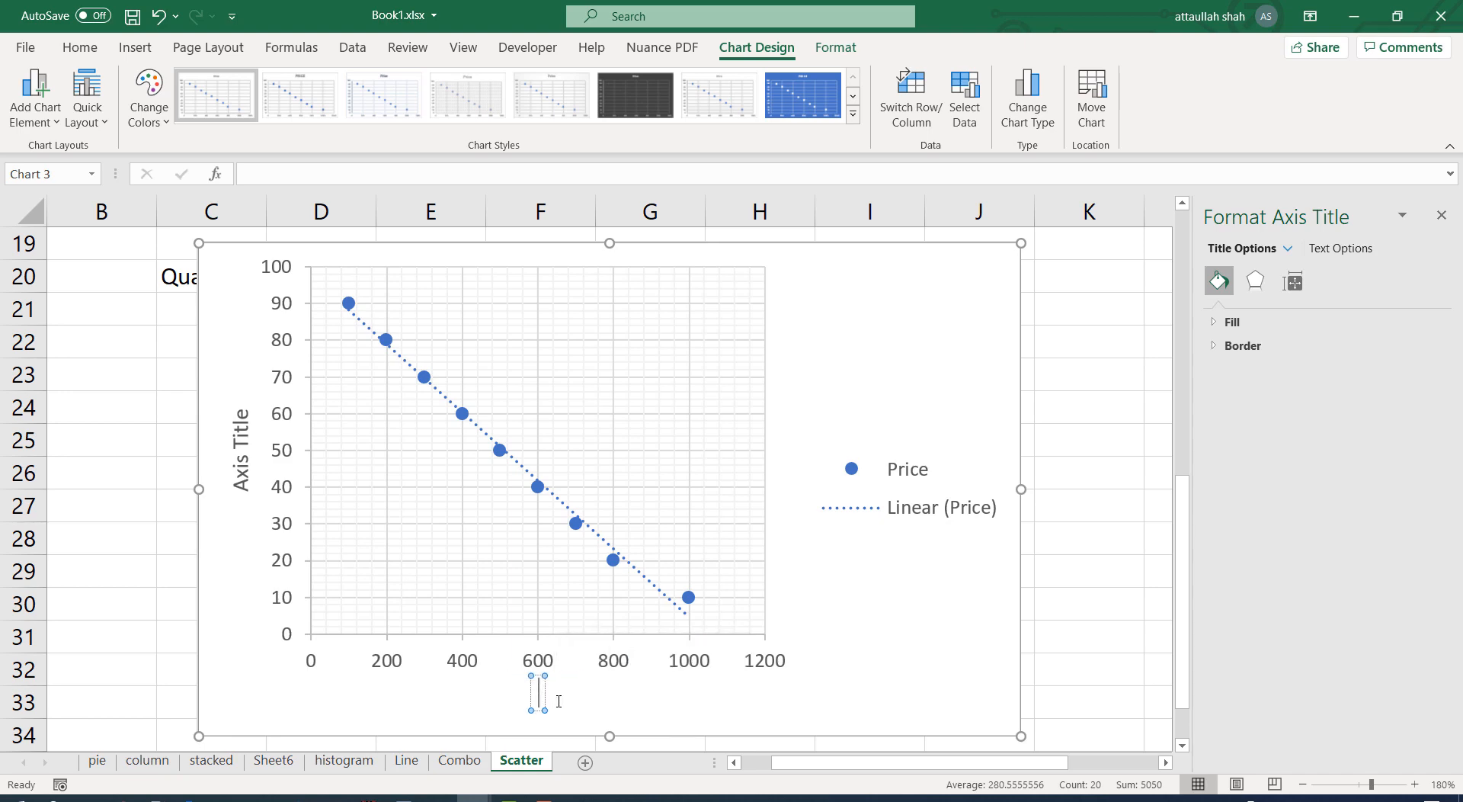
text(q)
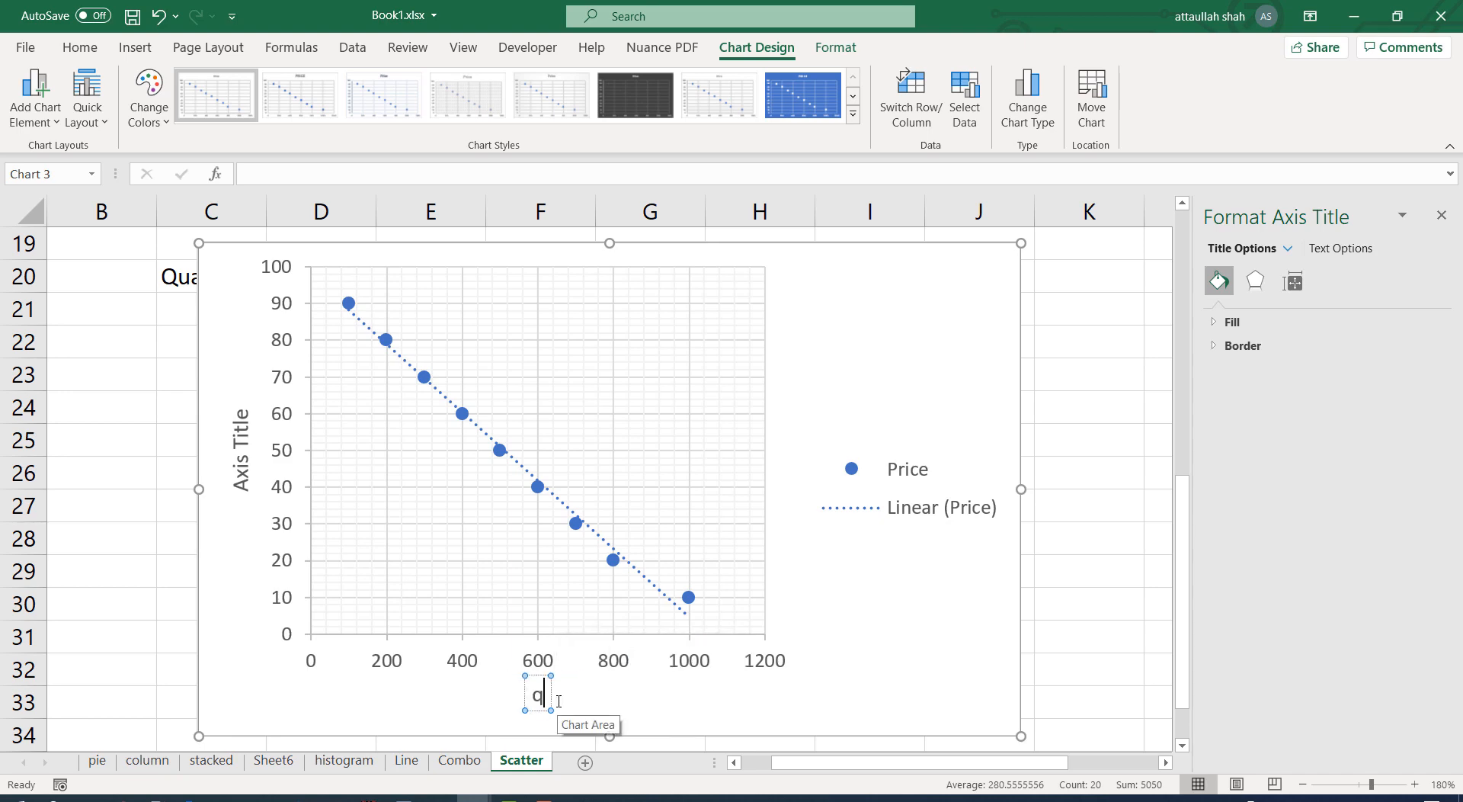
text(uan)
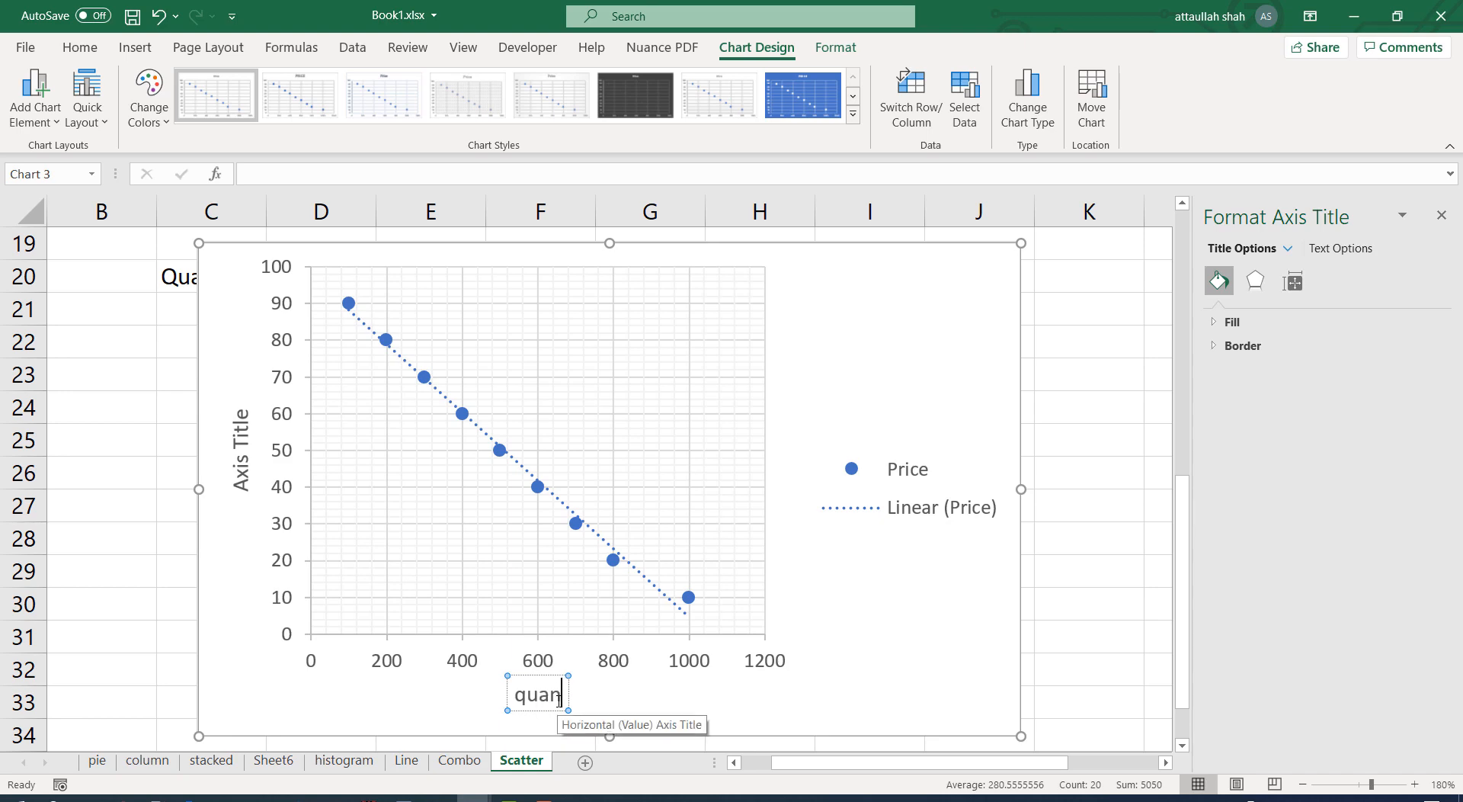
text(tit)
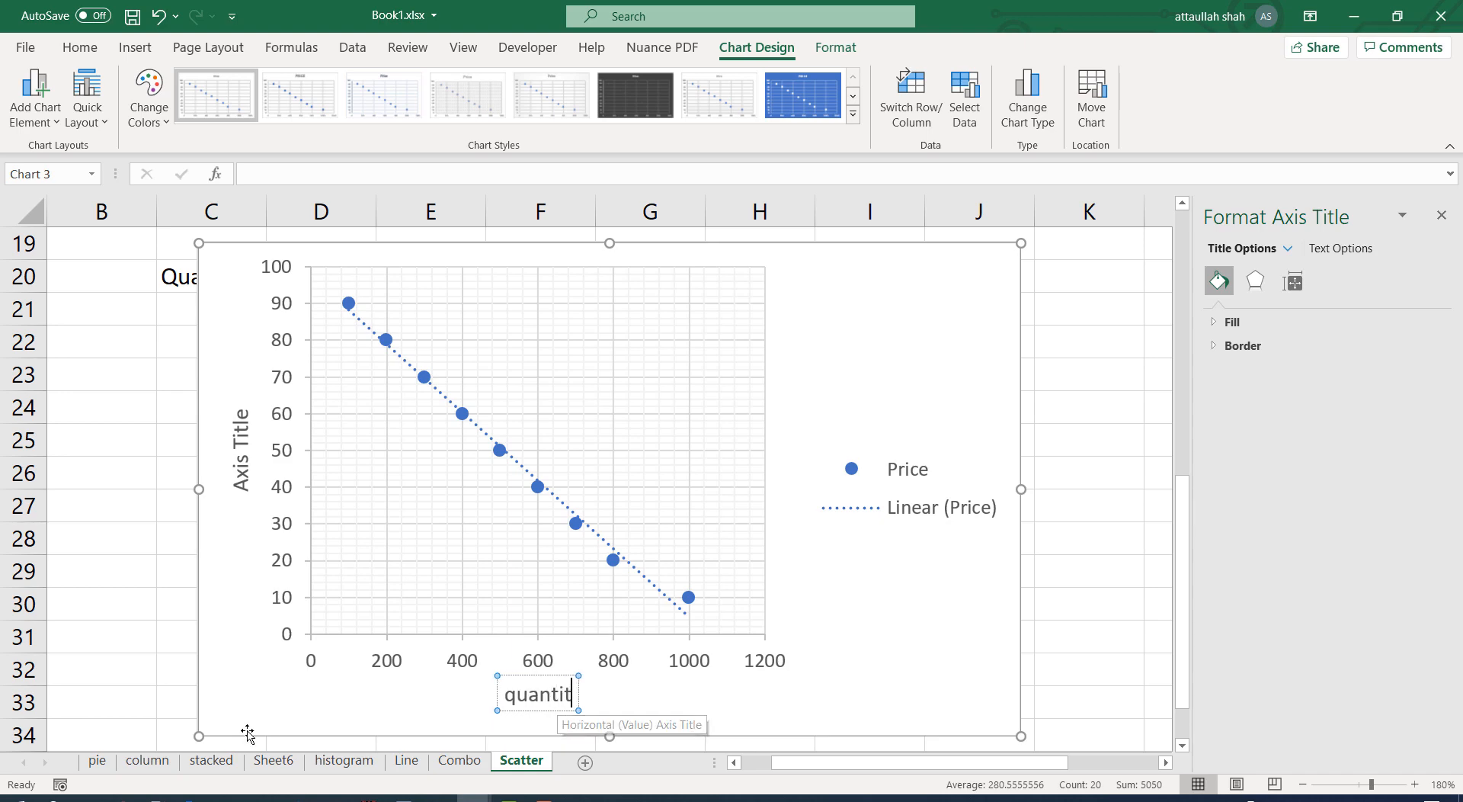
Step: Replace the vertical axis title placeholder of the new scatter chart with "price"
click(240, 473)
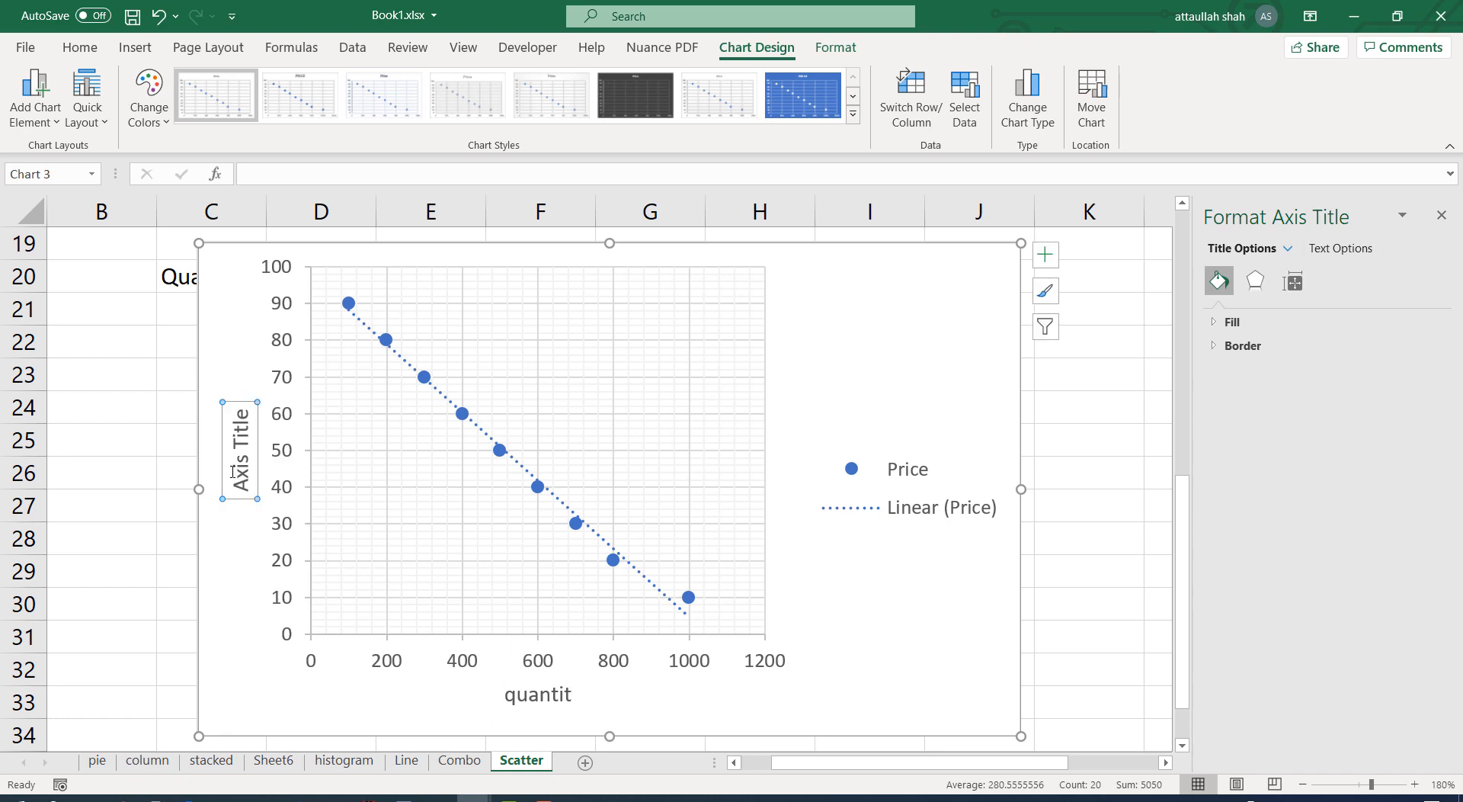
triple_click(241, 475)
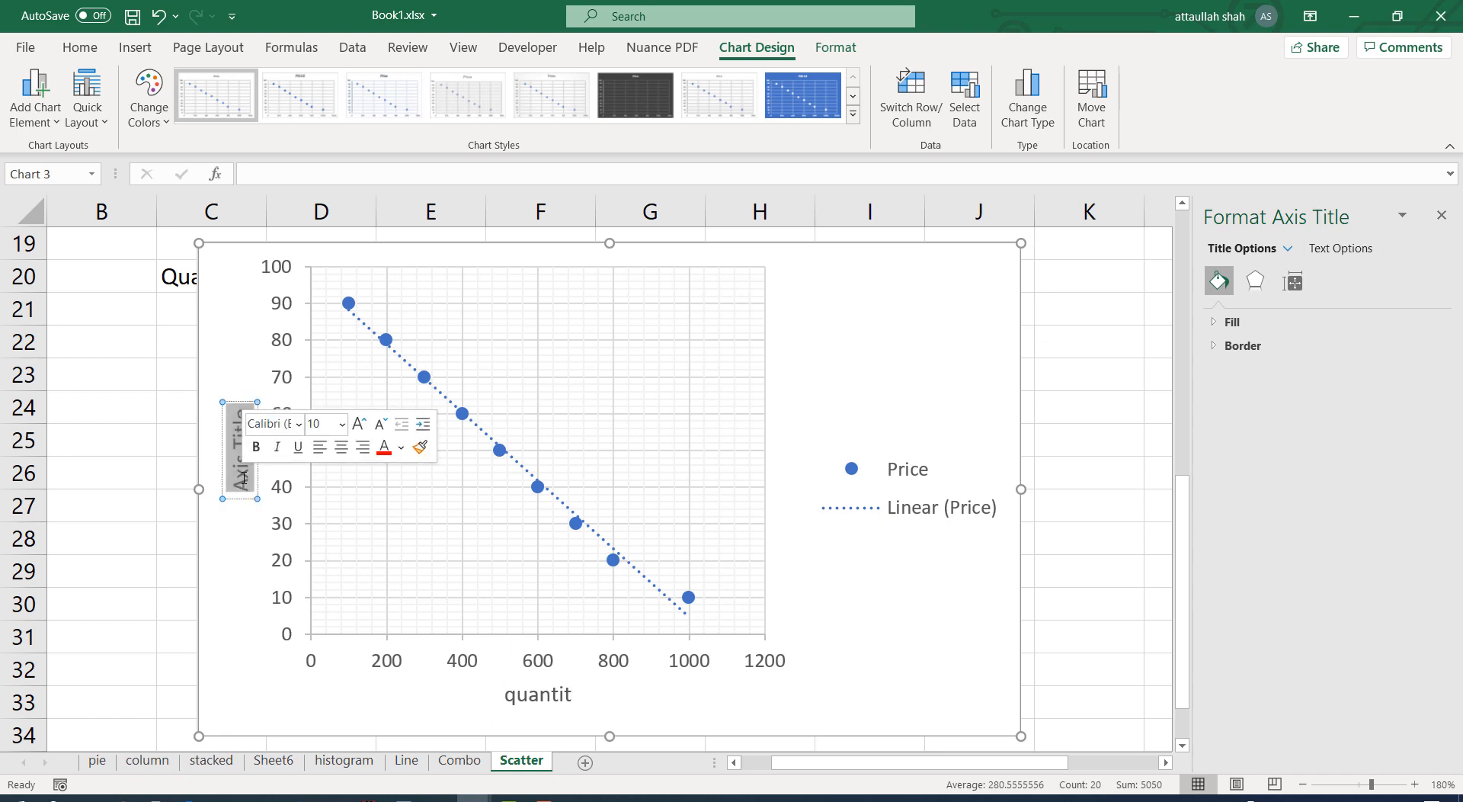
text(price)
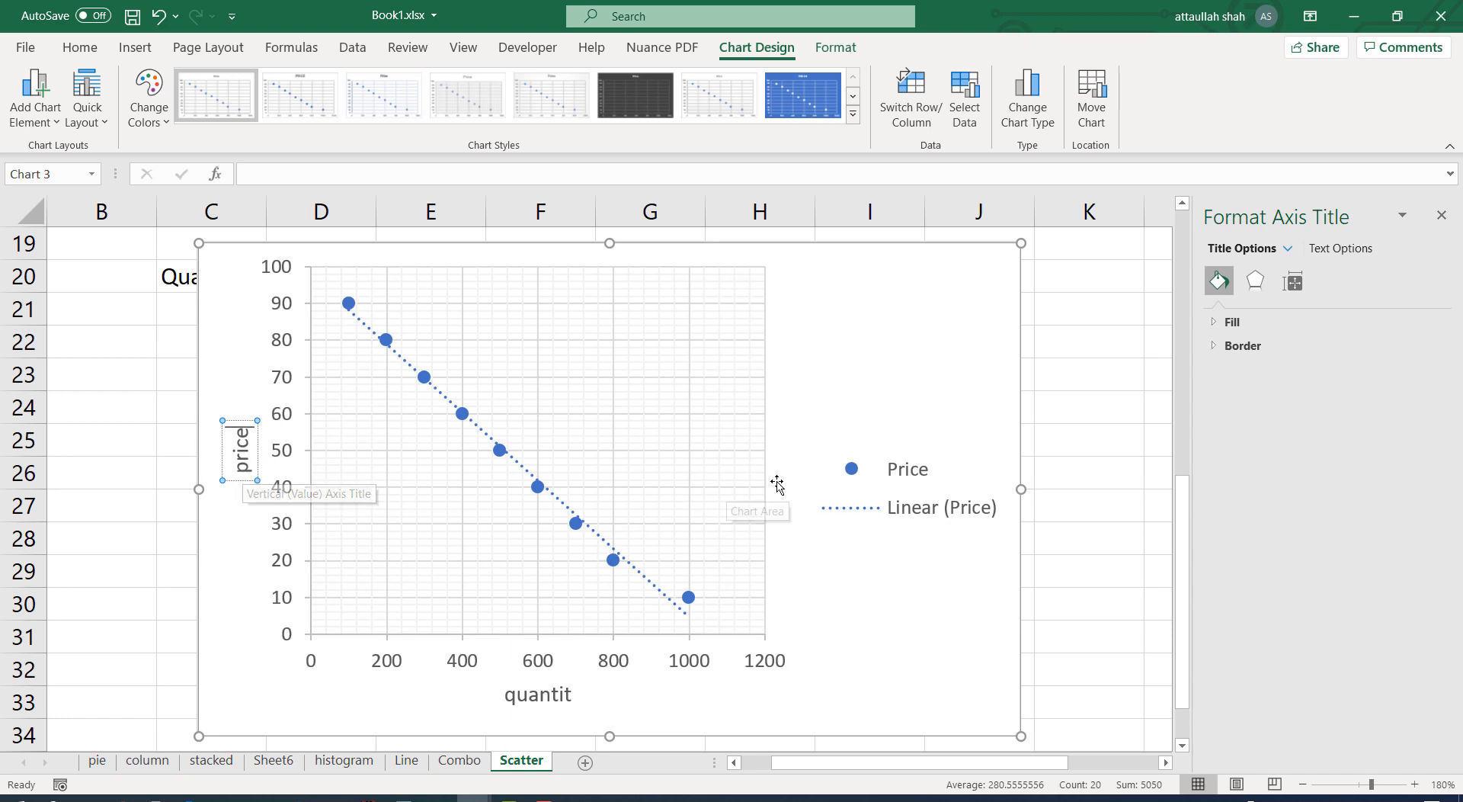
click(1037, 412)
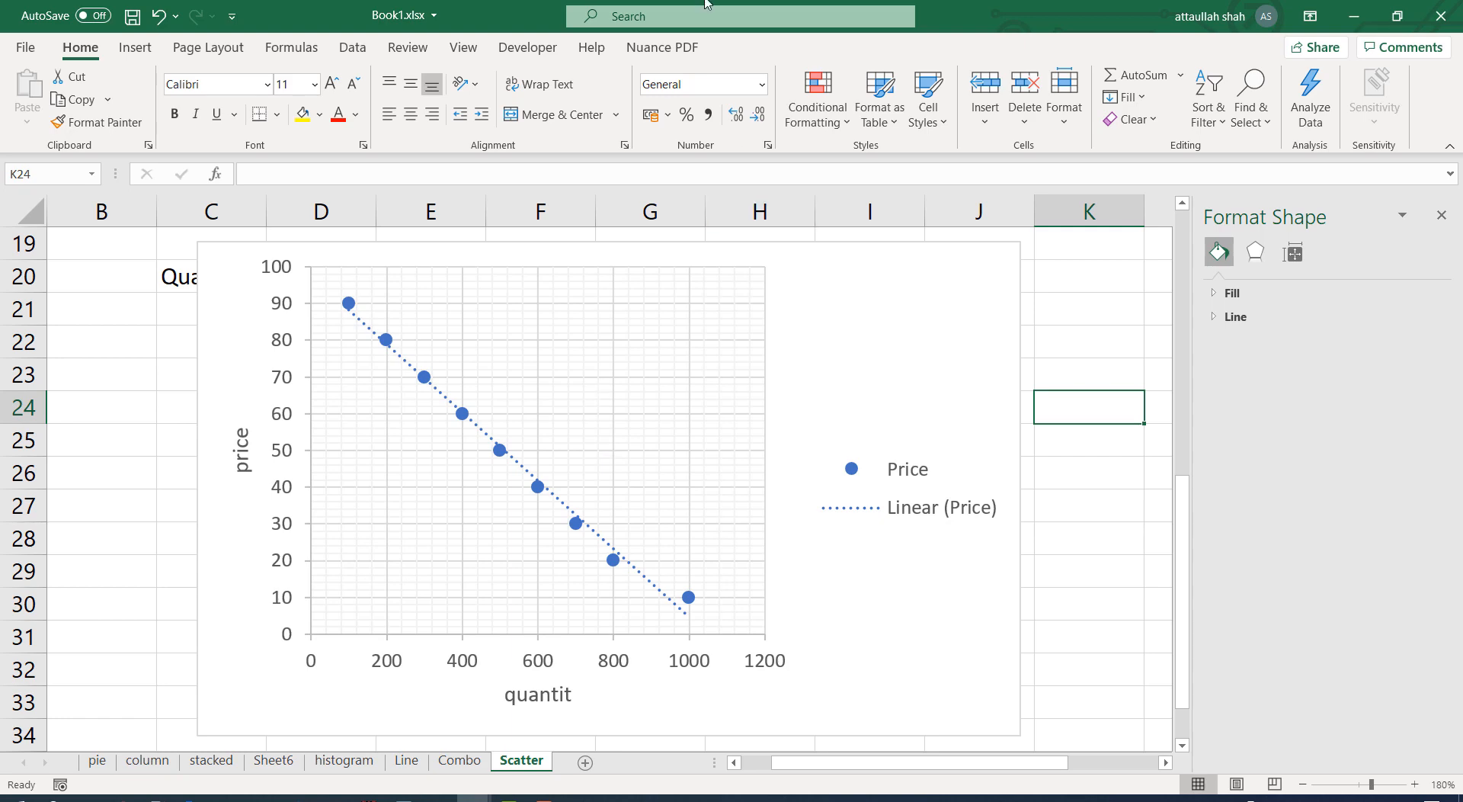
Step: Switch to the Combo sheet, enlarge its view to 222% and insert a blank row above the header row
click(474, 762)
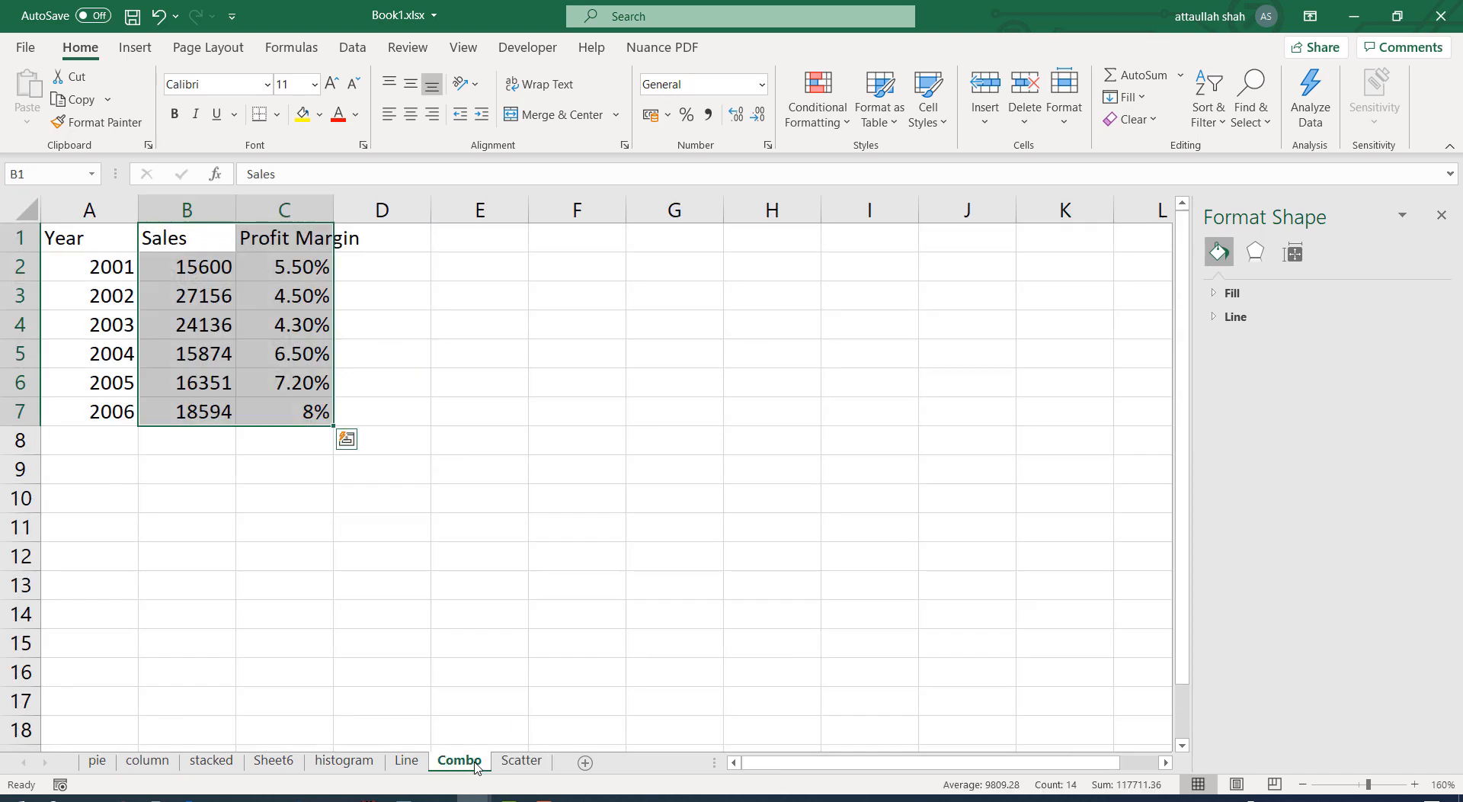
click(493, 498)
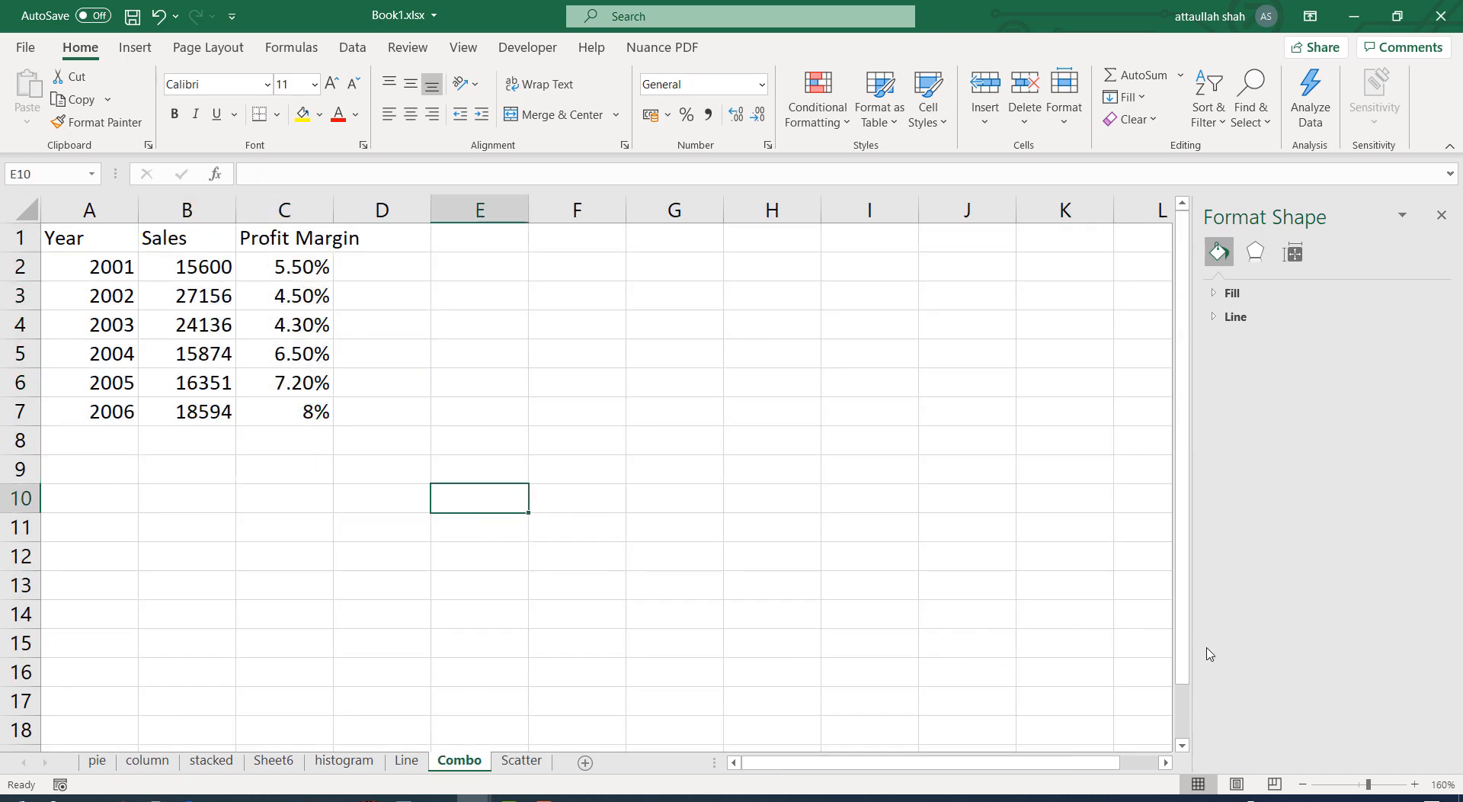
click(1379, 784)
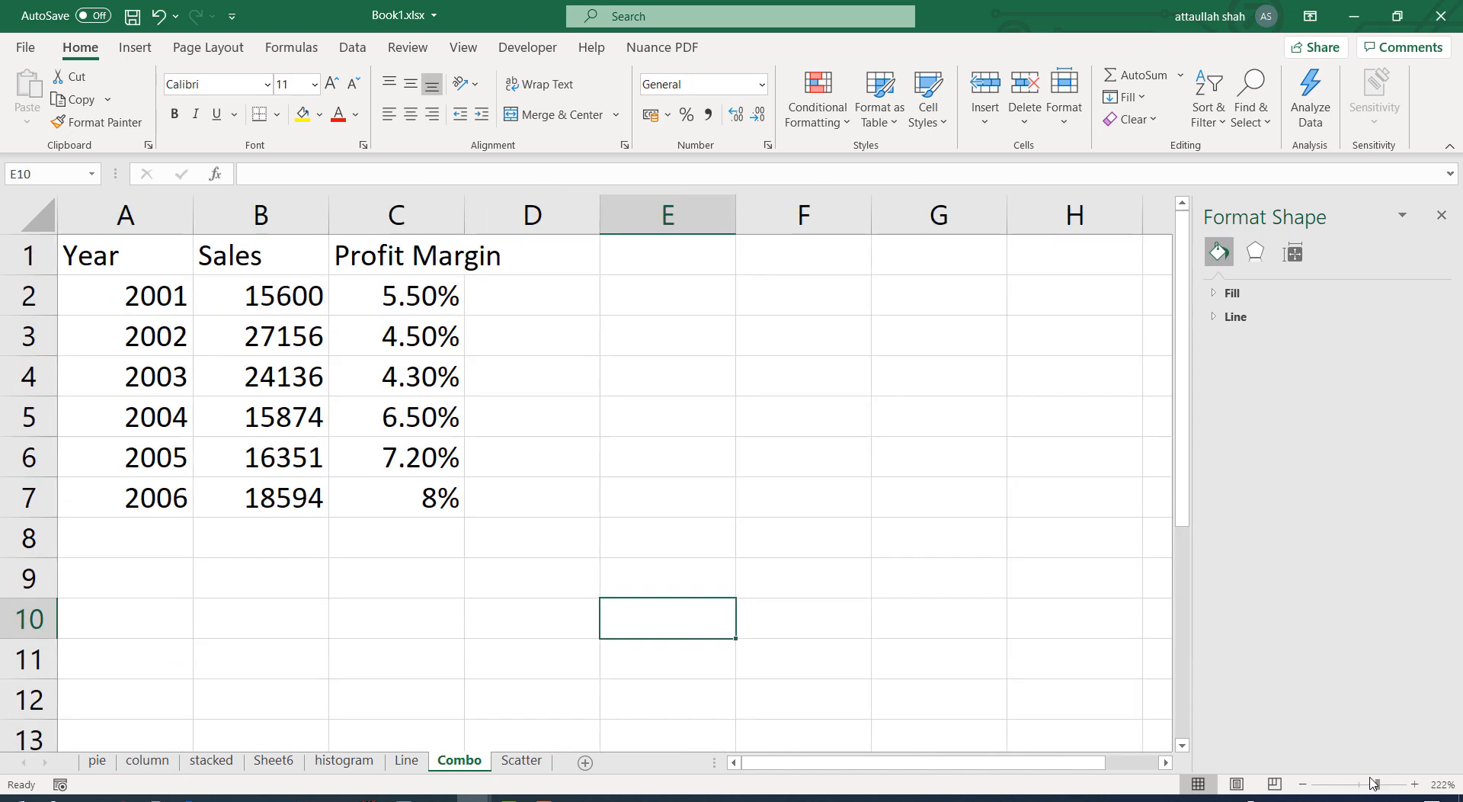
click(249, 571)
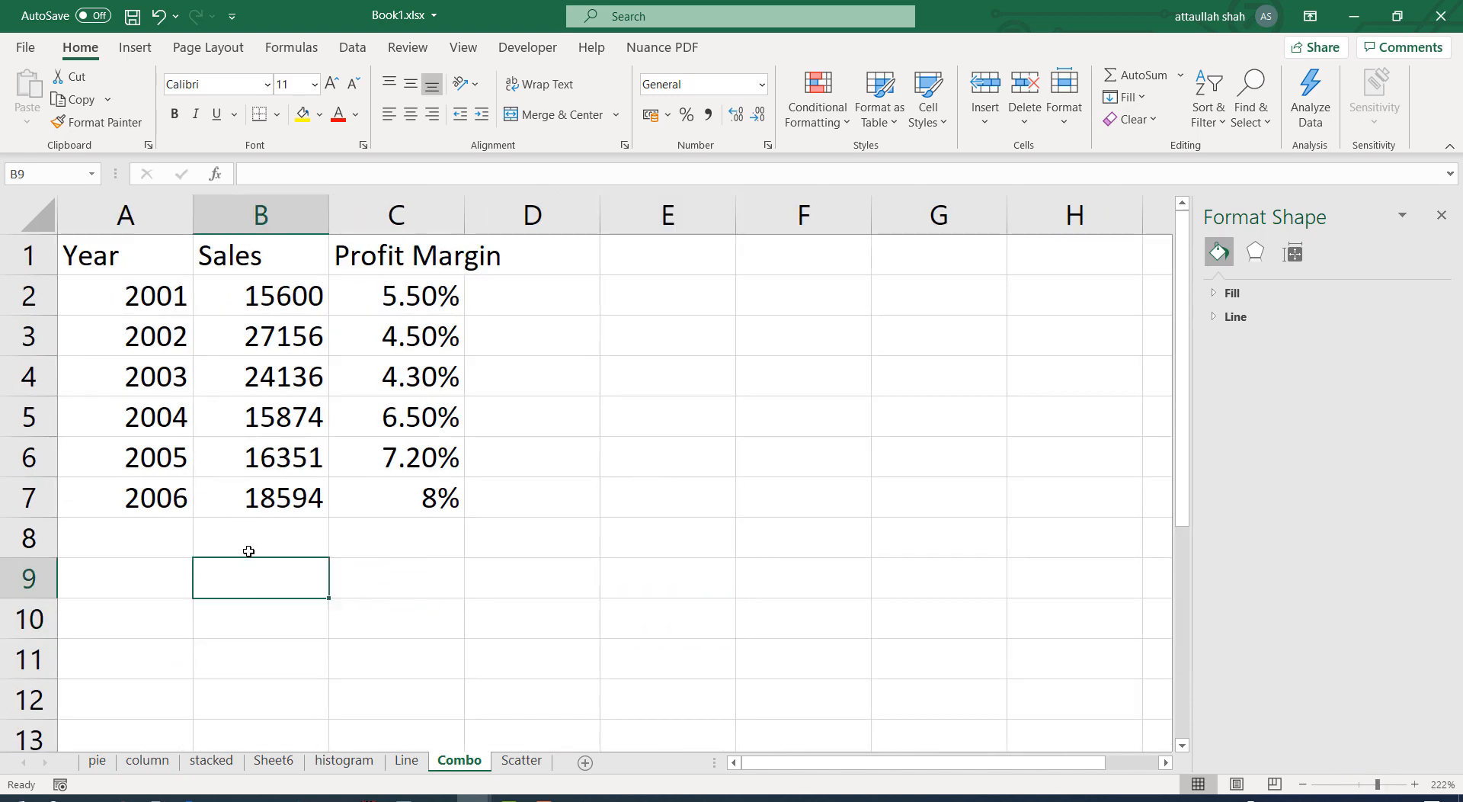
click(13, 248)
right_click(13, 247)
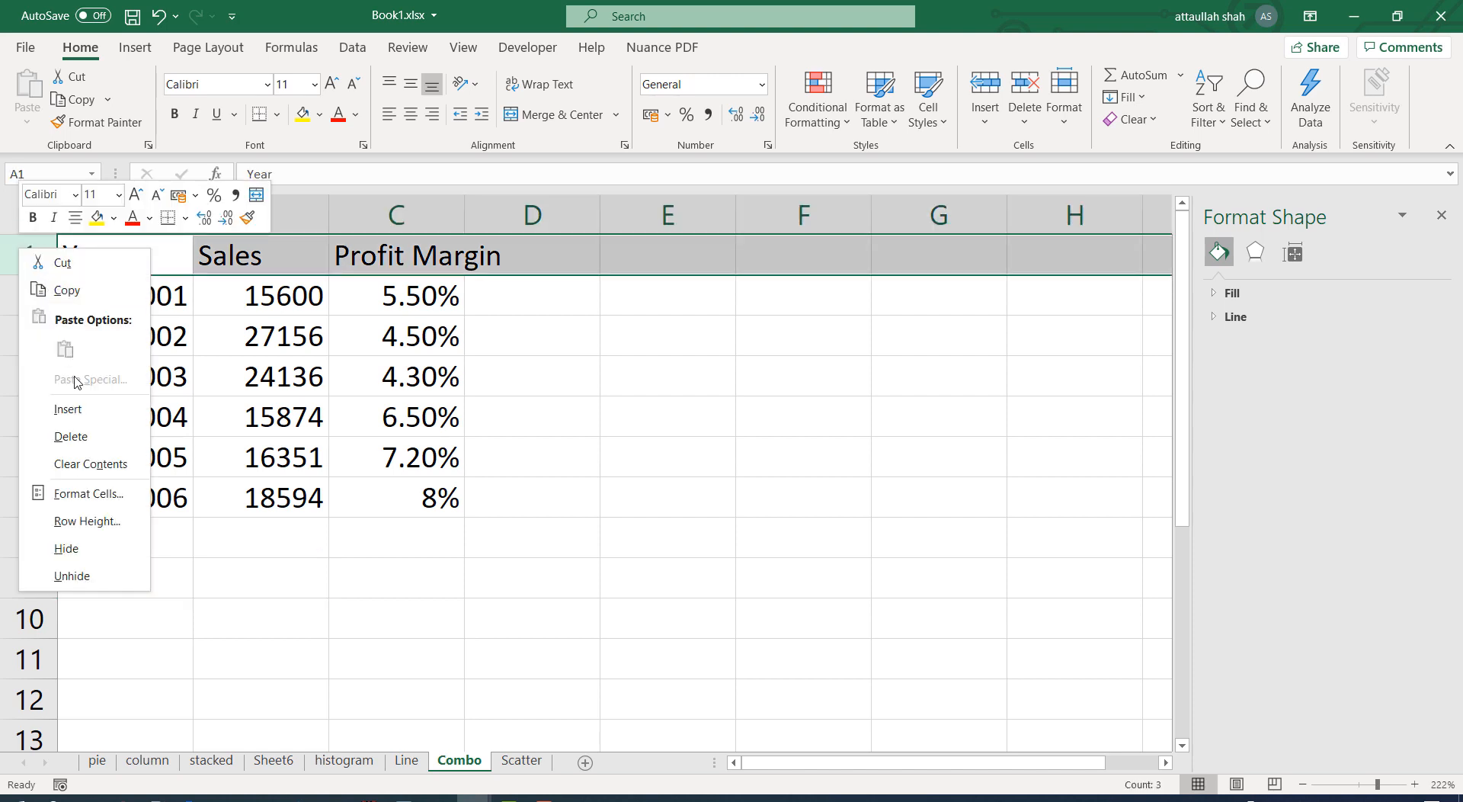
click(76, 412)
Step: Enter the title "Combination gaph" in cell A1 of the Combo sheet
click(121, 250)
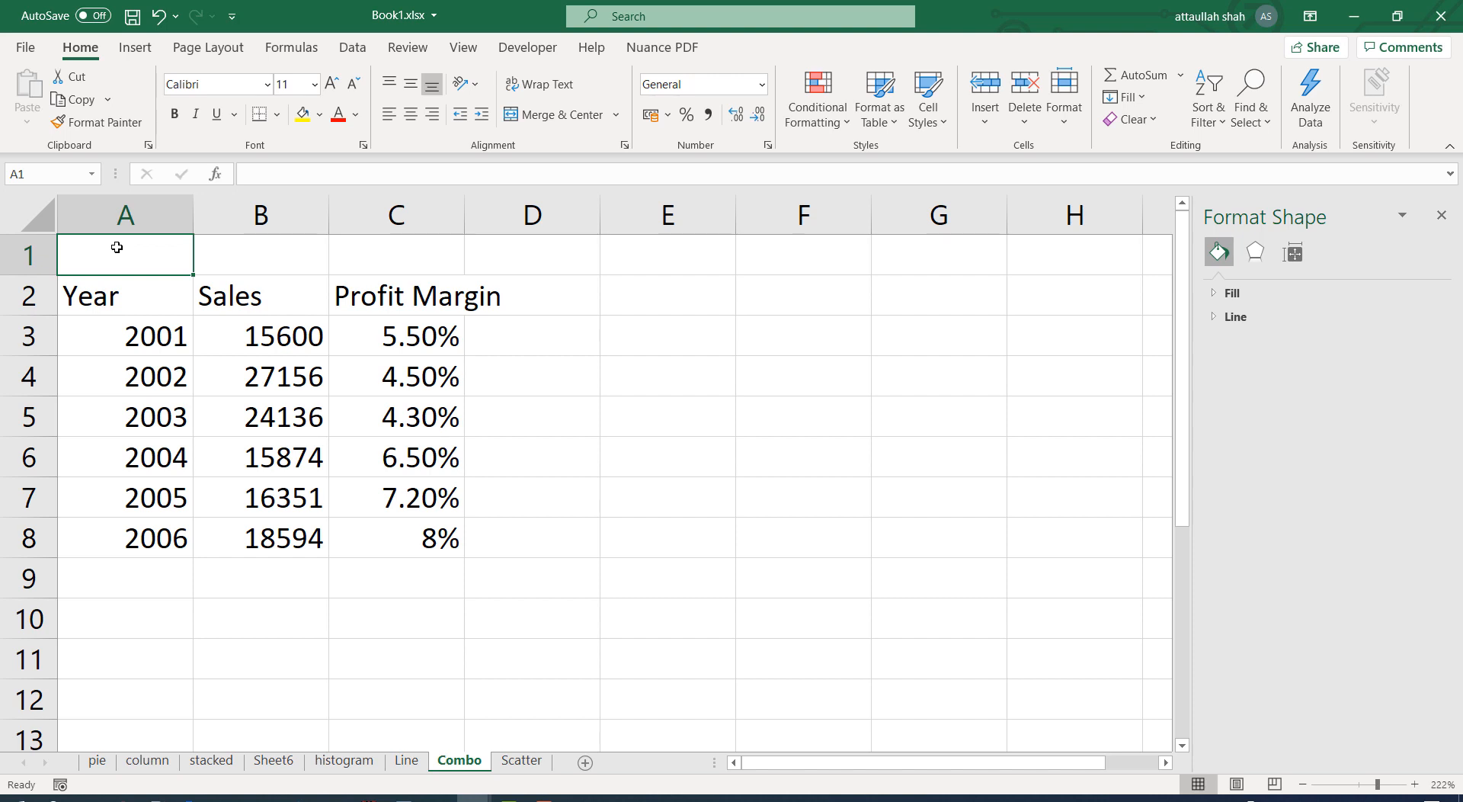
text(Comb)
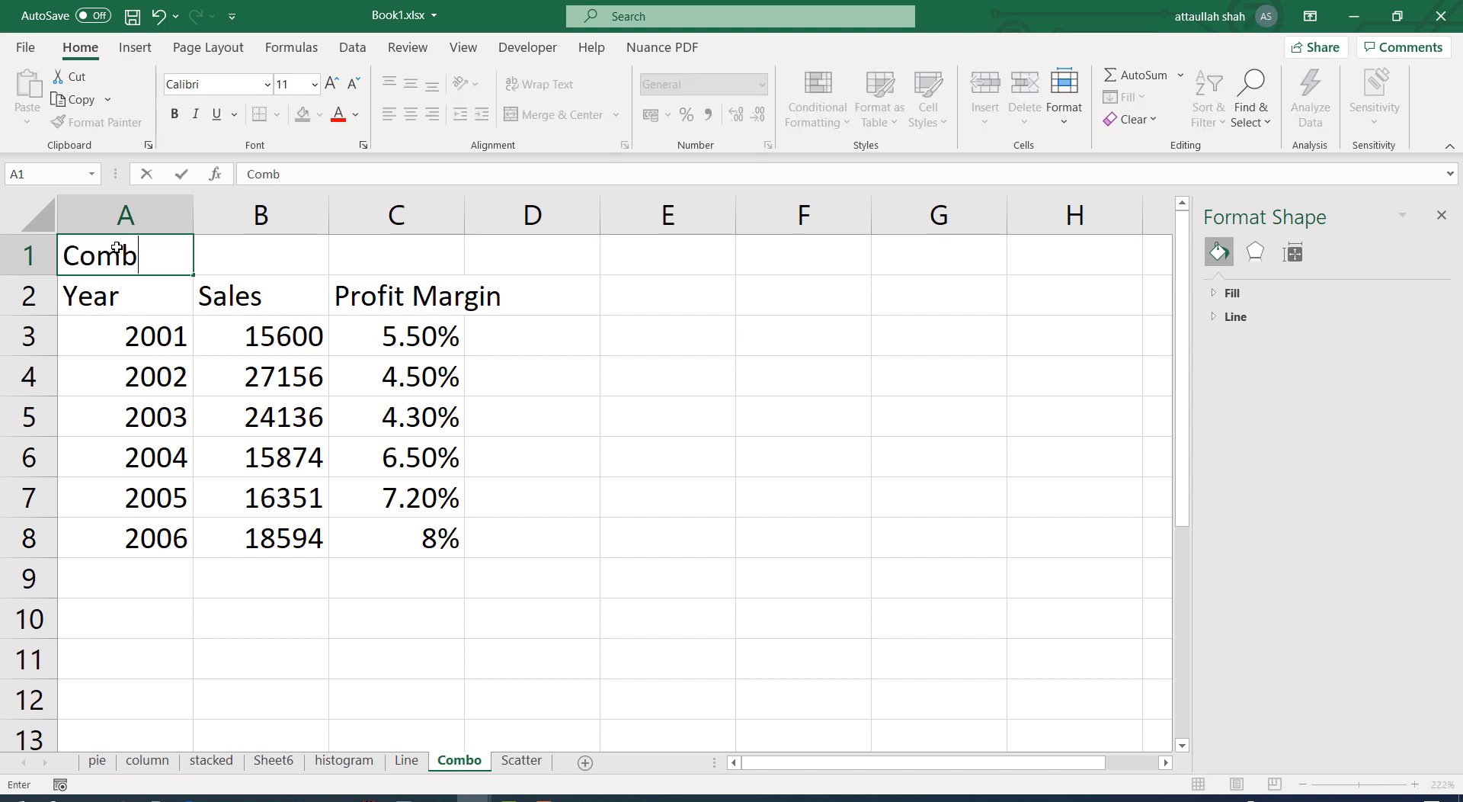
text(o)
key(BackSpace)
text(ination)
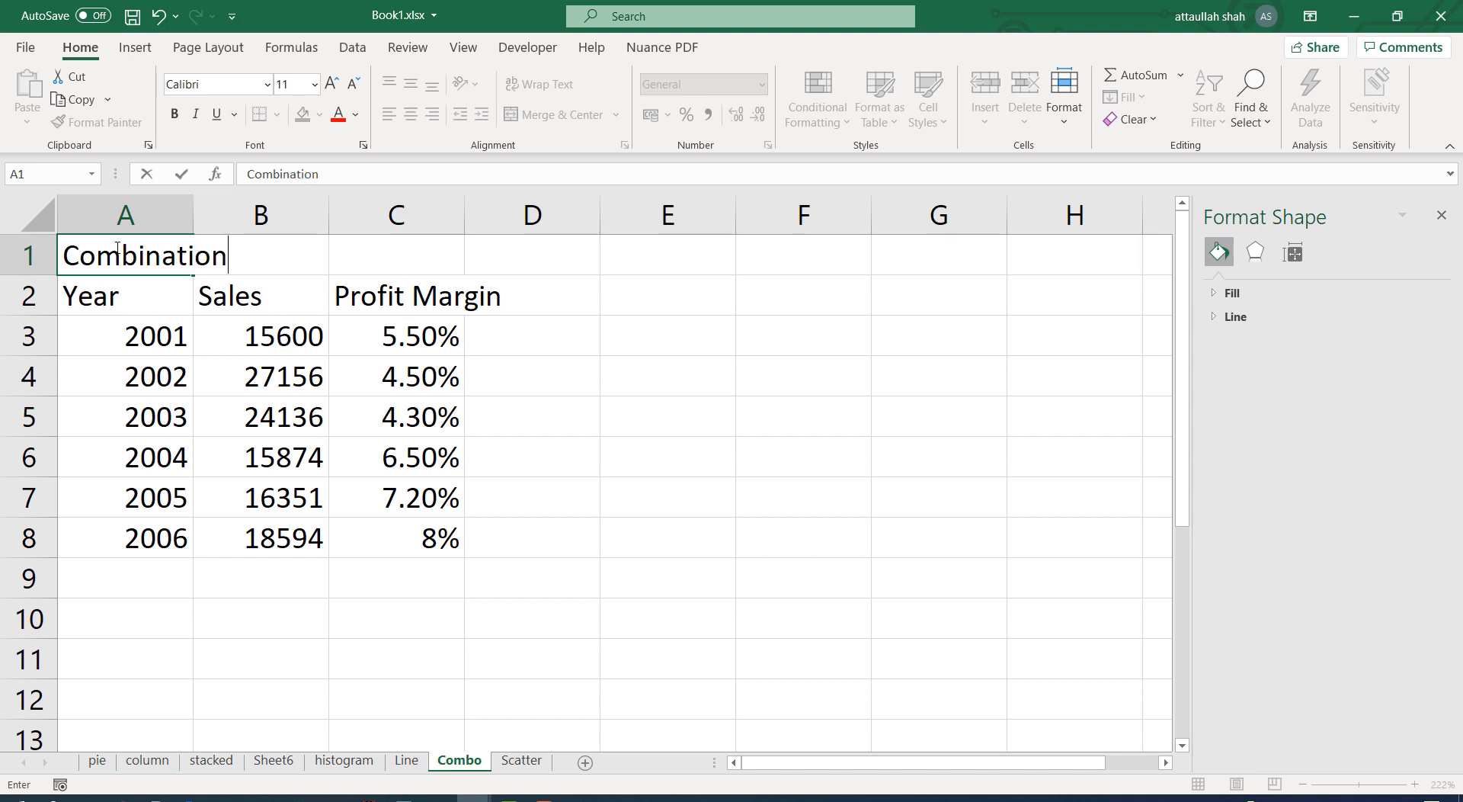
text( gaph)
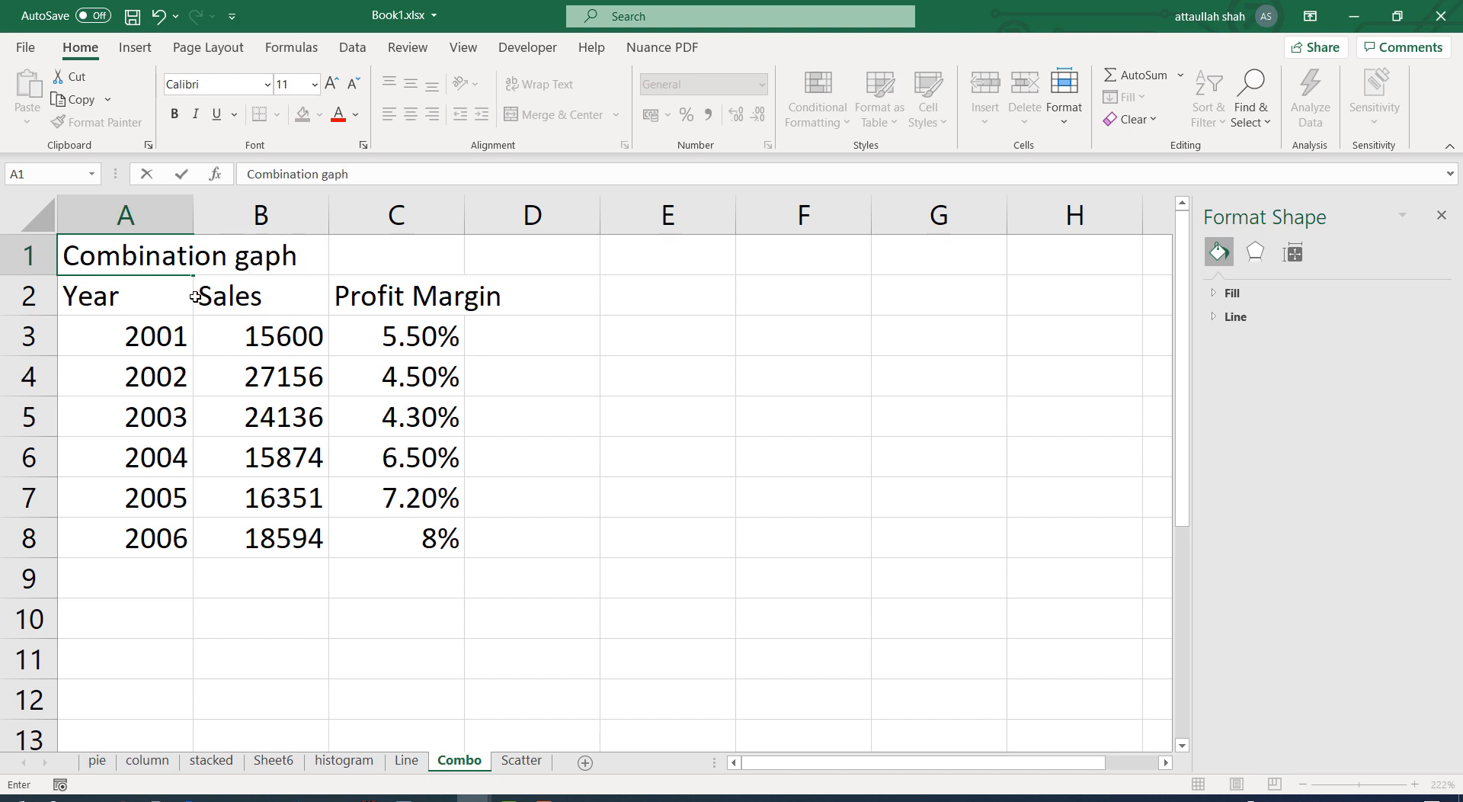
click(937, 455)
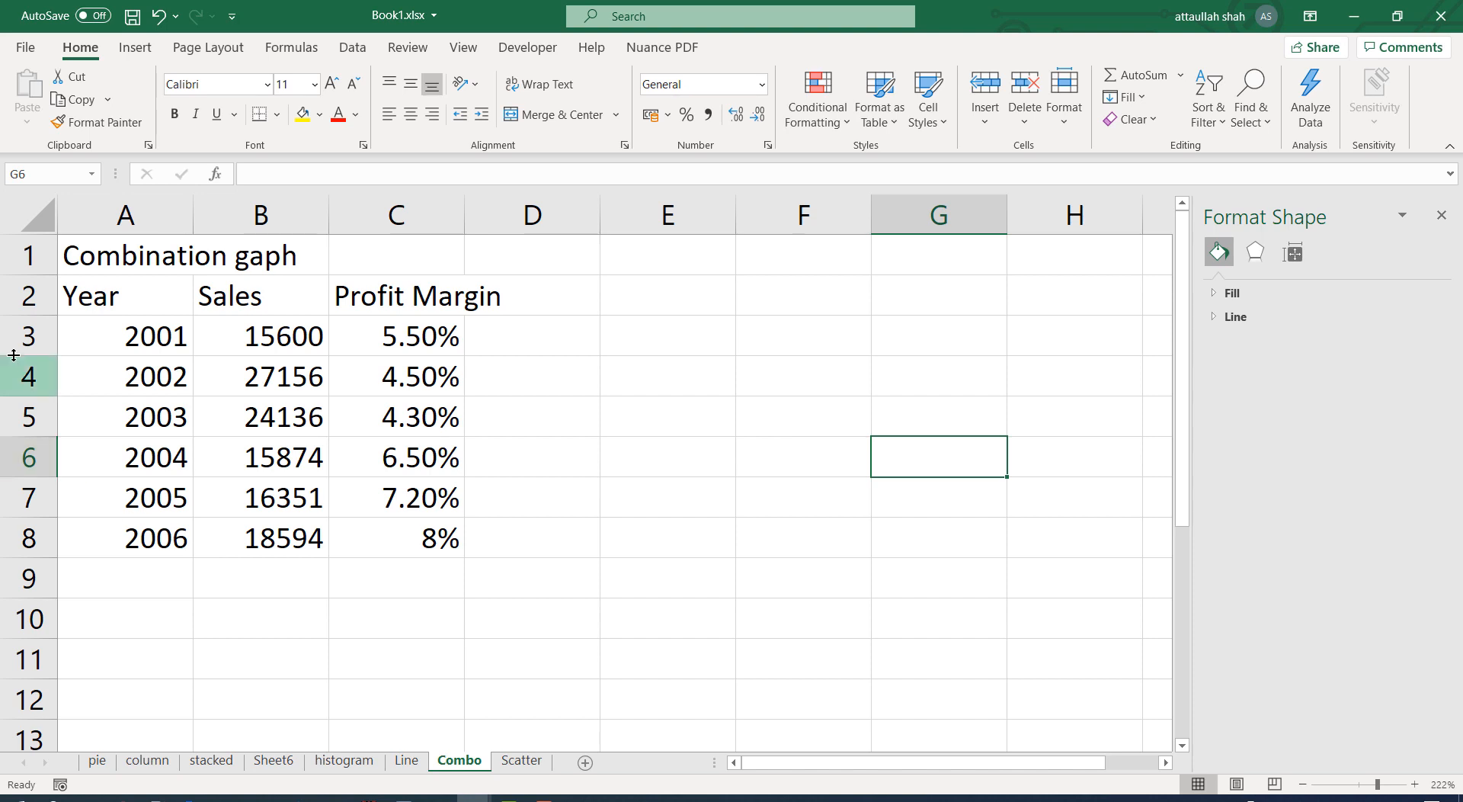
Step: Insert a blank row between the title and the Year, Sales and Profit Margin headers
click(16, 294)
right_click(23, 294)
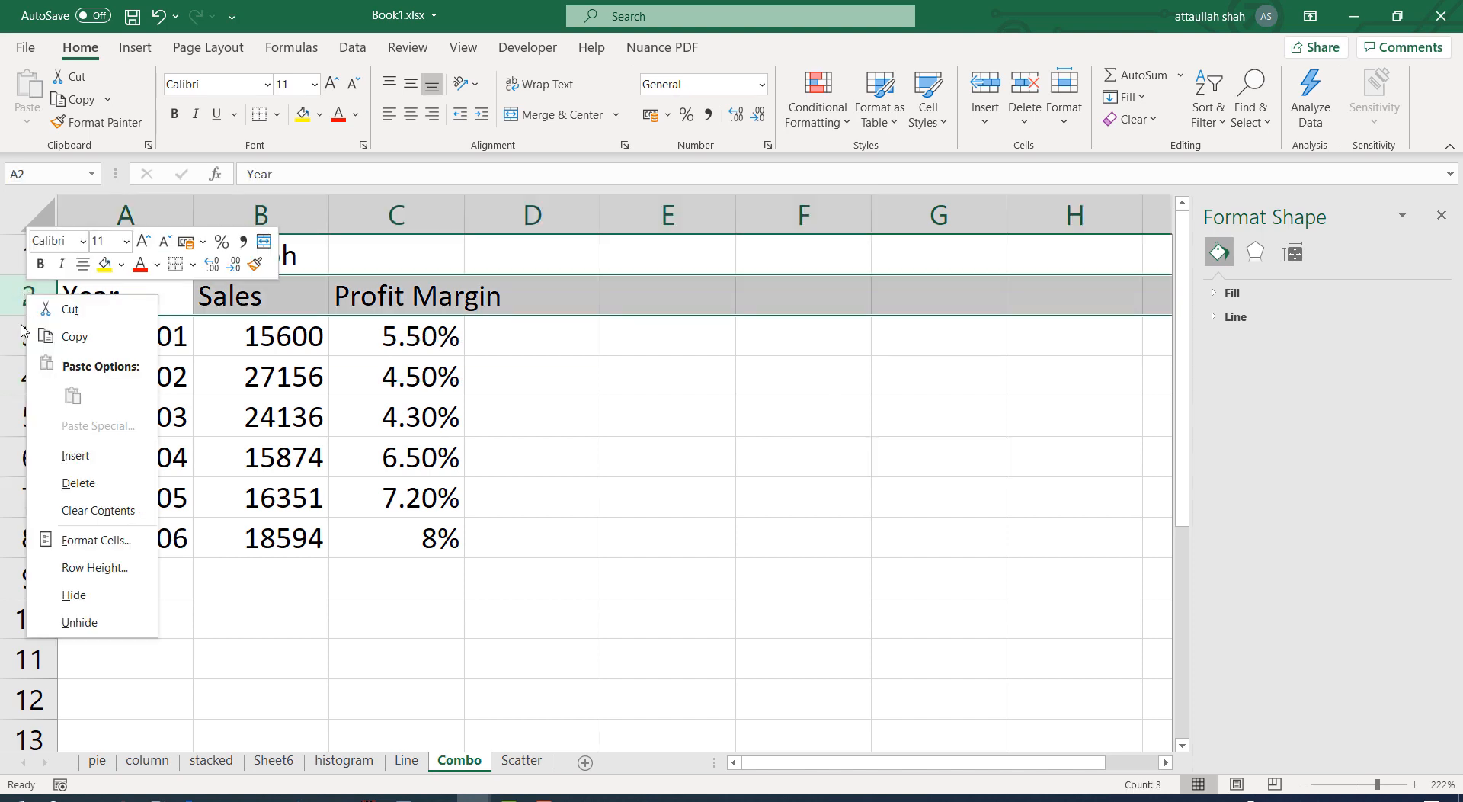
click(62, 456)
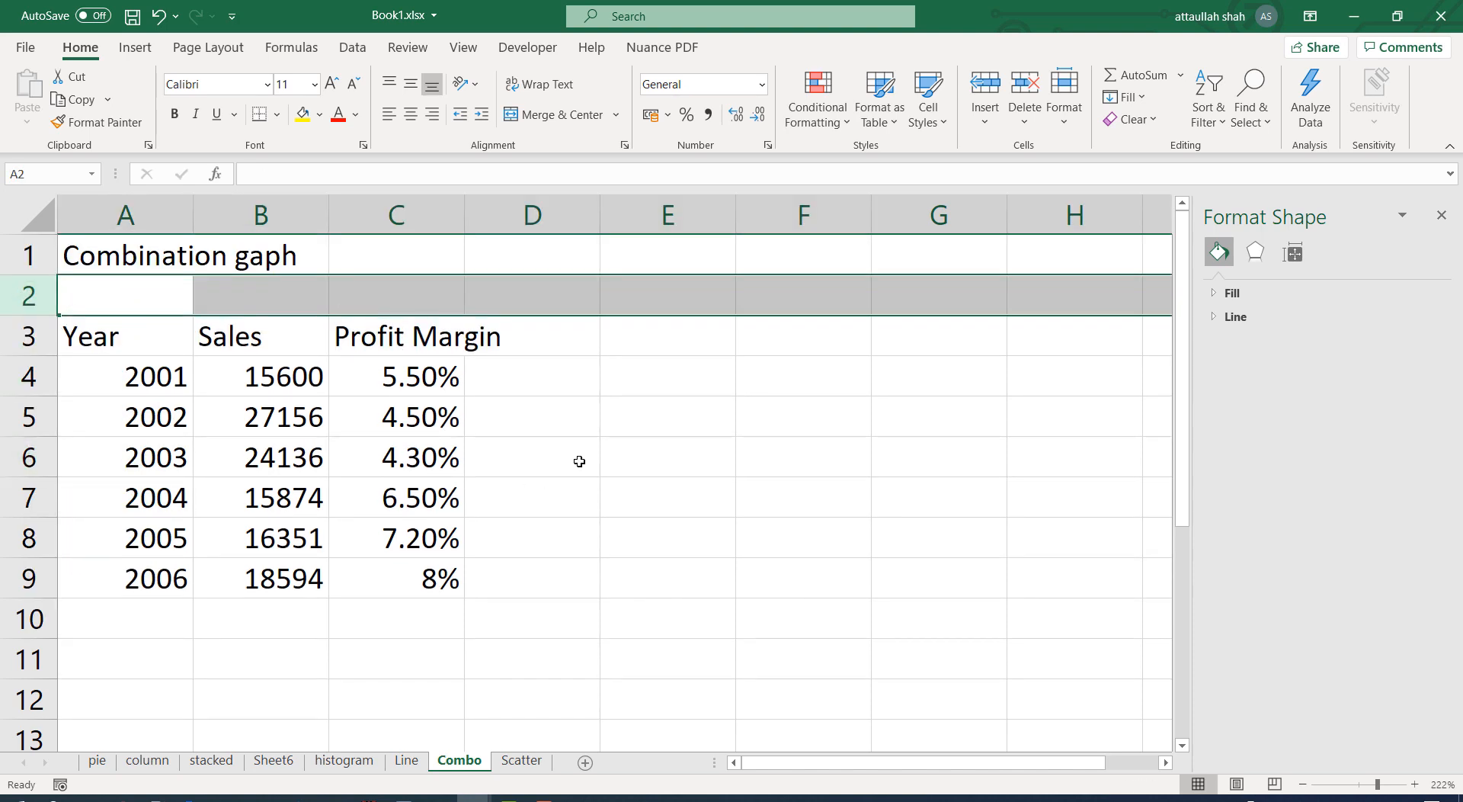
click(614, 462)
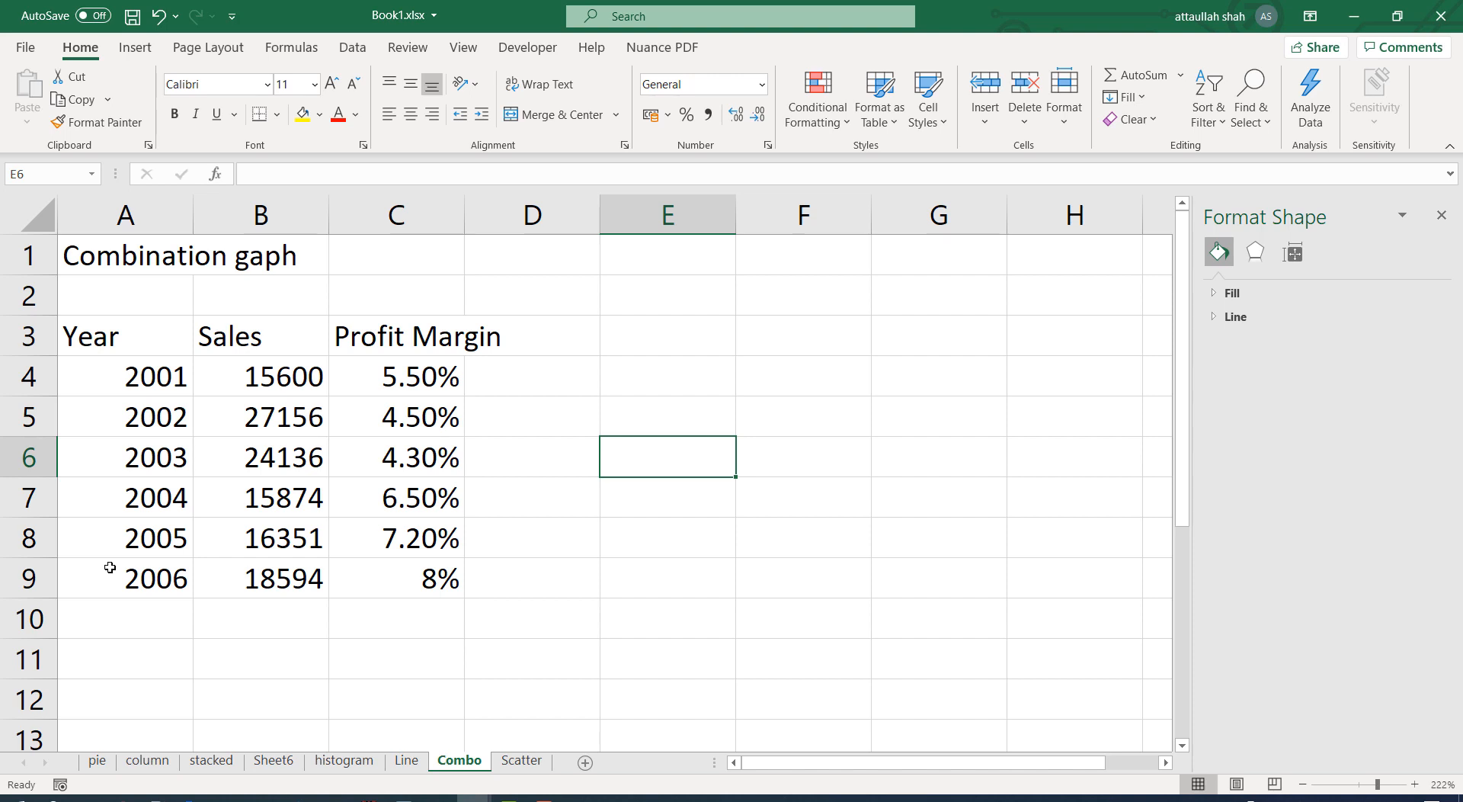
Step: Insert a 2-D clustered column chart from the Sales and Profit Margin data in B3:C9
click(145, 670)
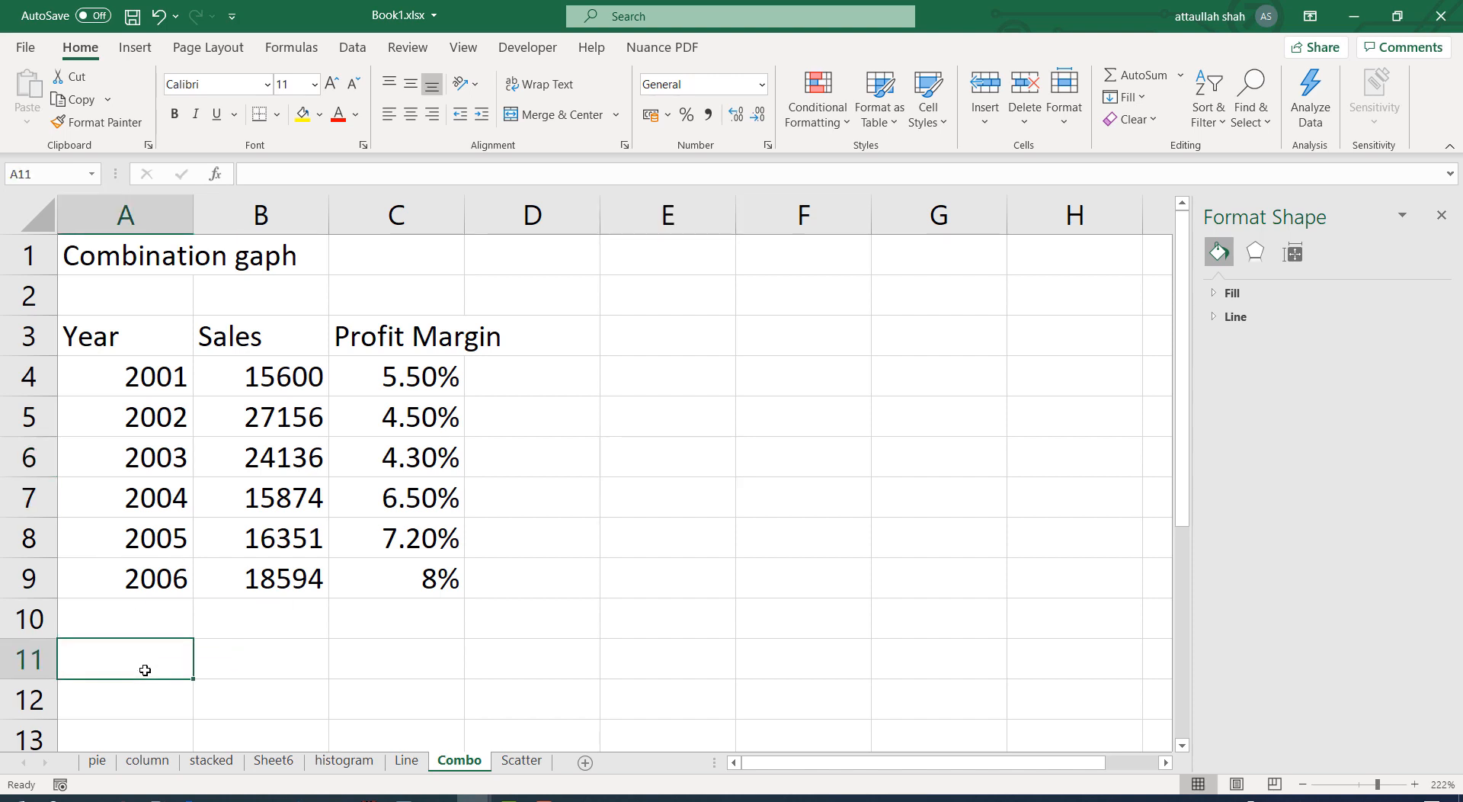
drag(112, 327, 151, 597)
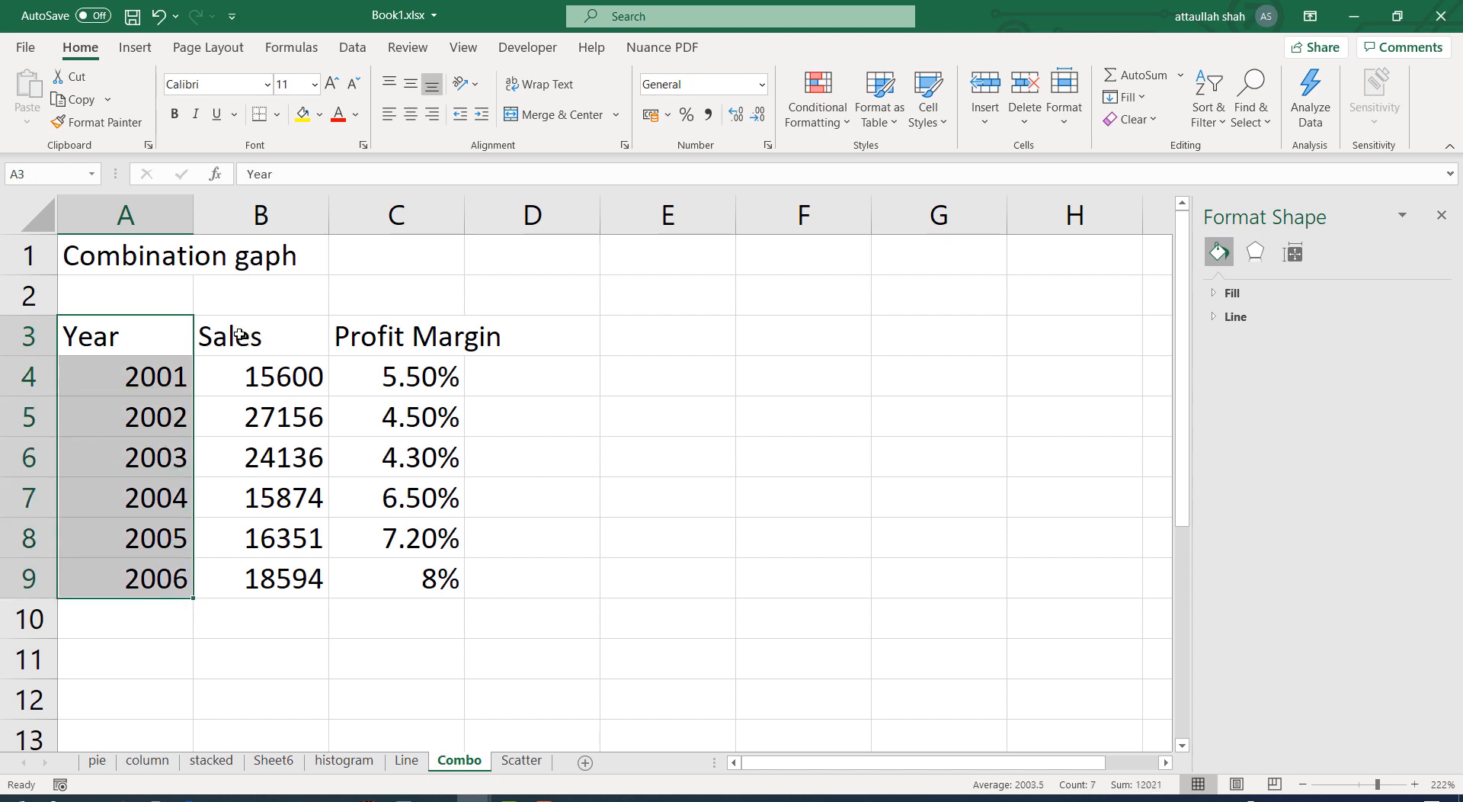
drag(239, 334, 420, 569)
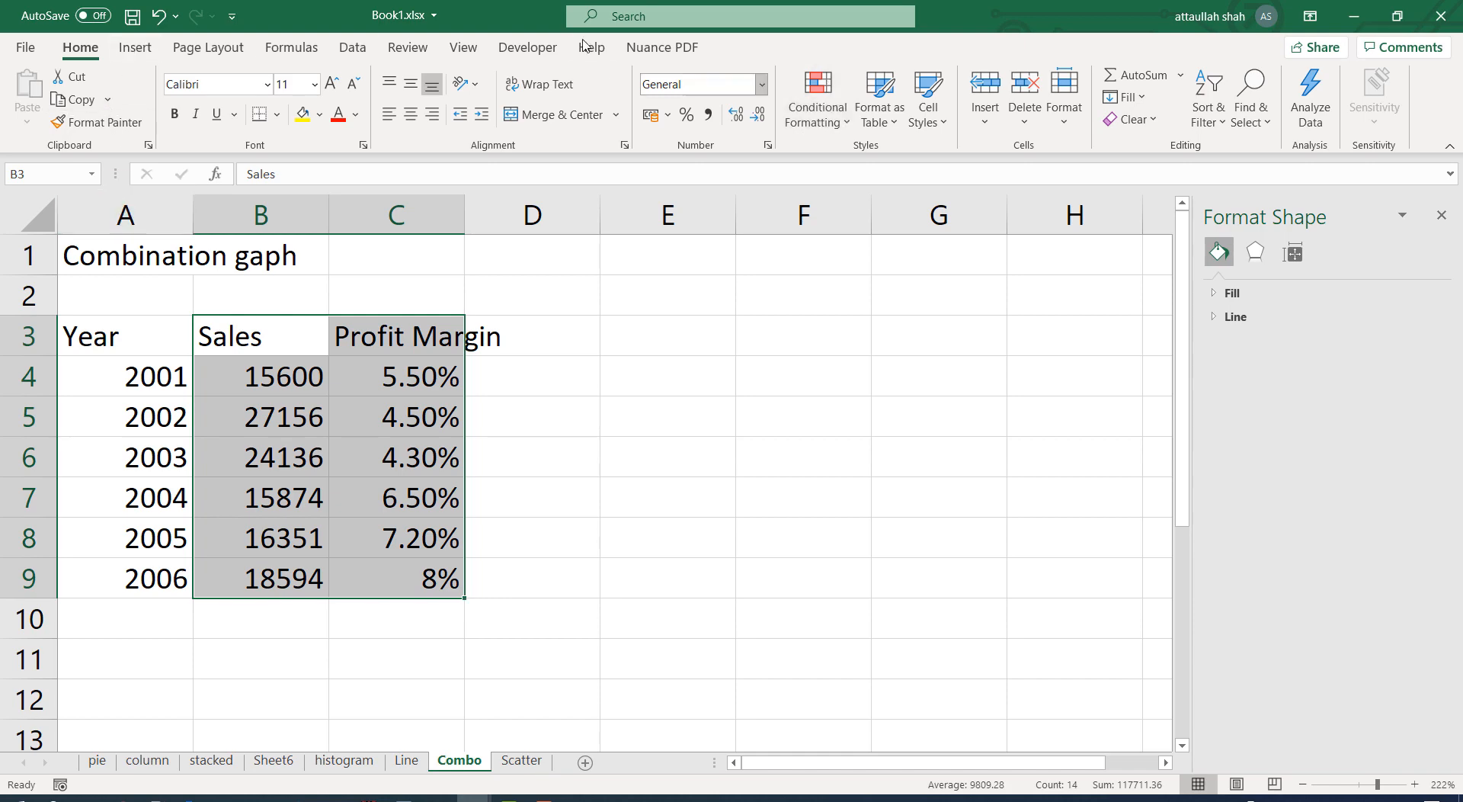
click(136, 48)
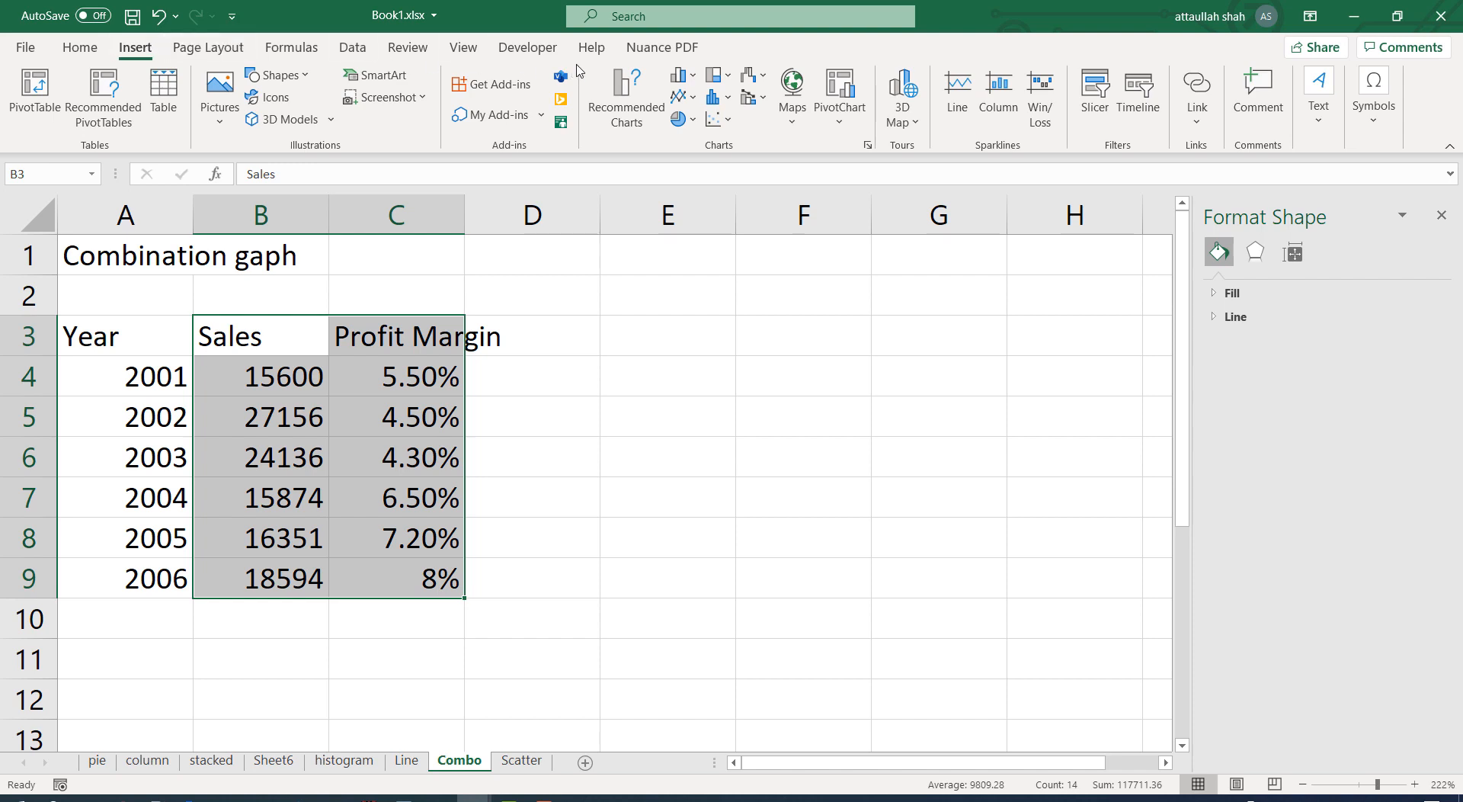
click(684, 79)
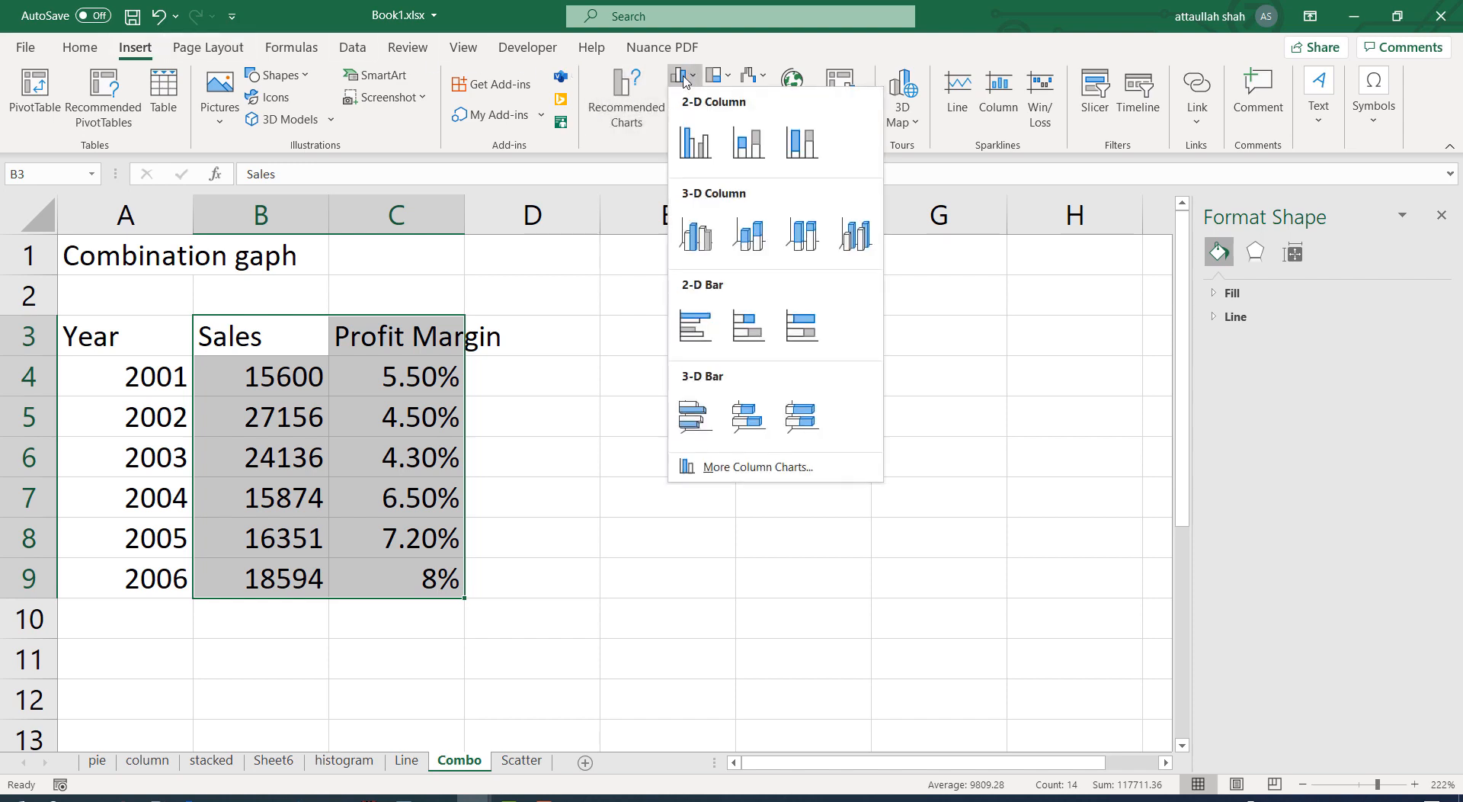
click(695, 153)
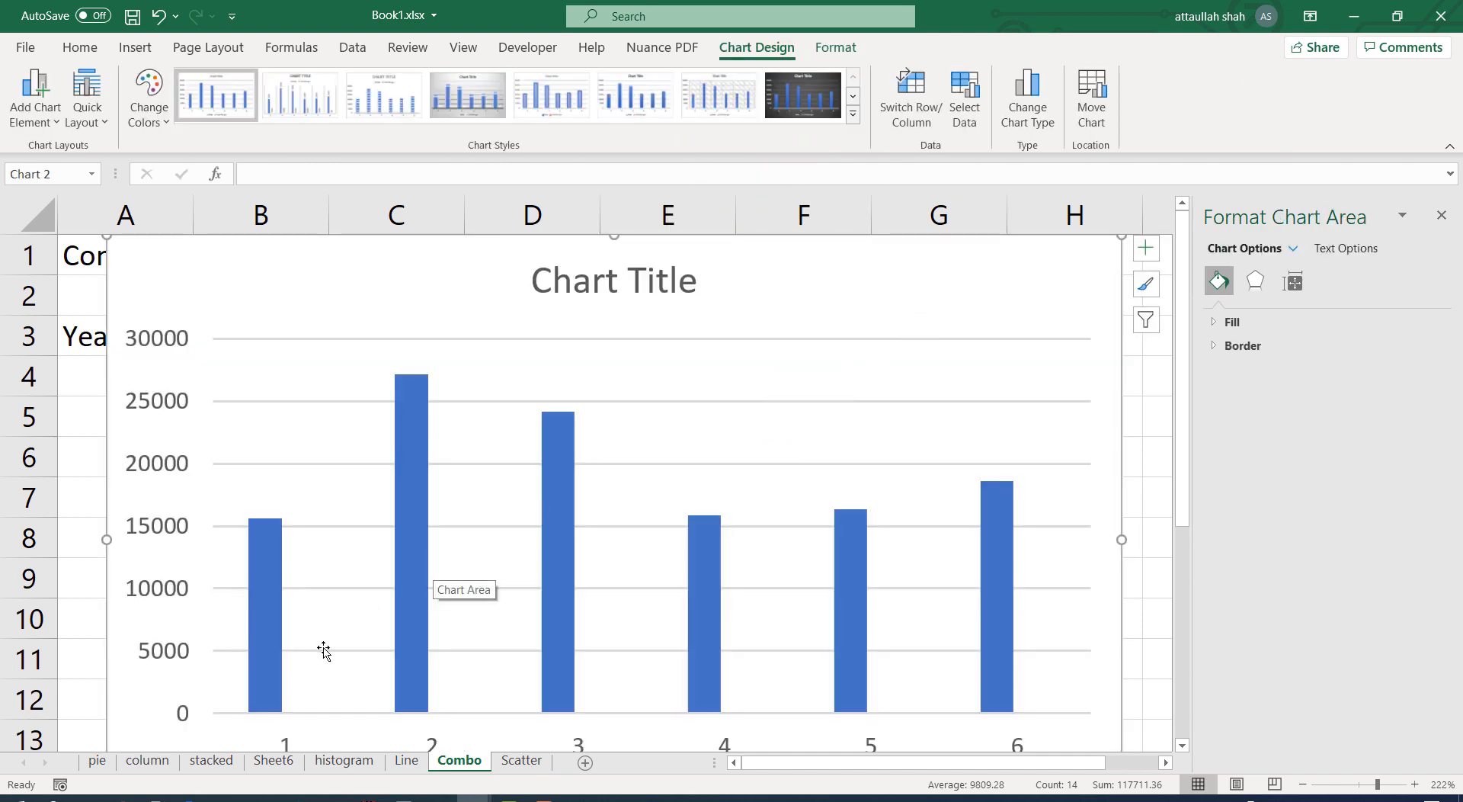
Step: Close the chart formatting pane and move the column chart clear of the data table, to about columns E to L
scroll(522, 512, down, 2)
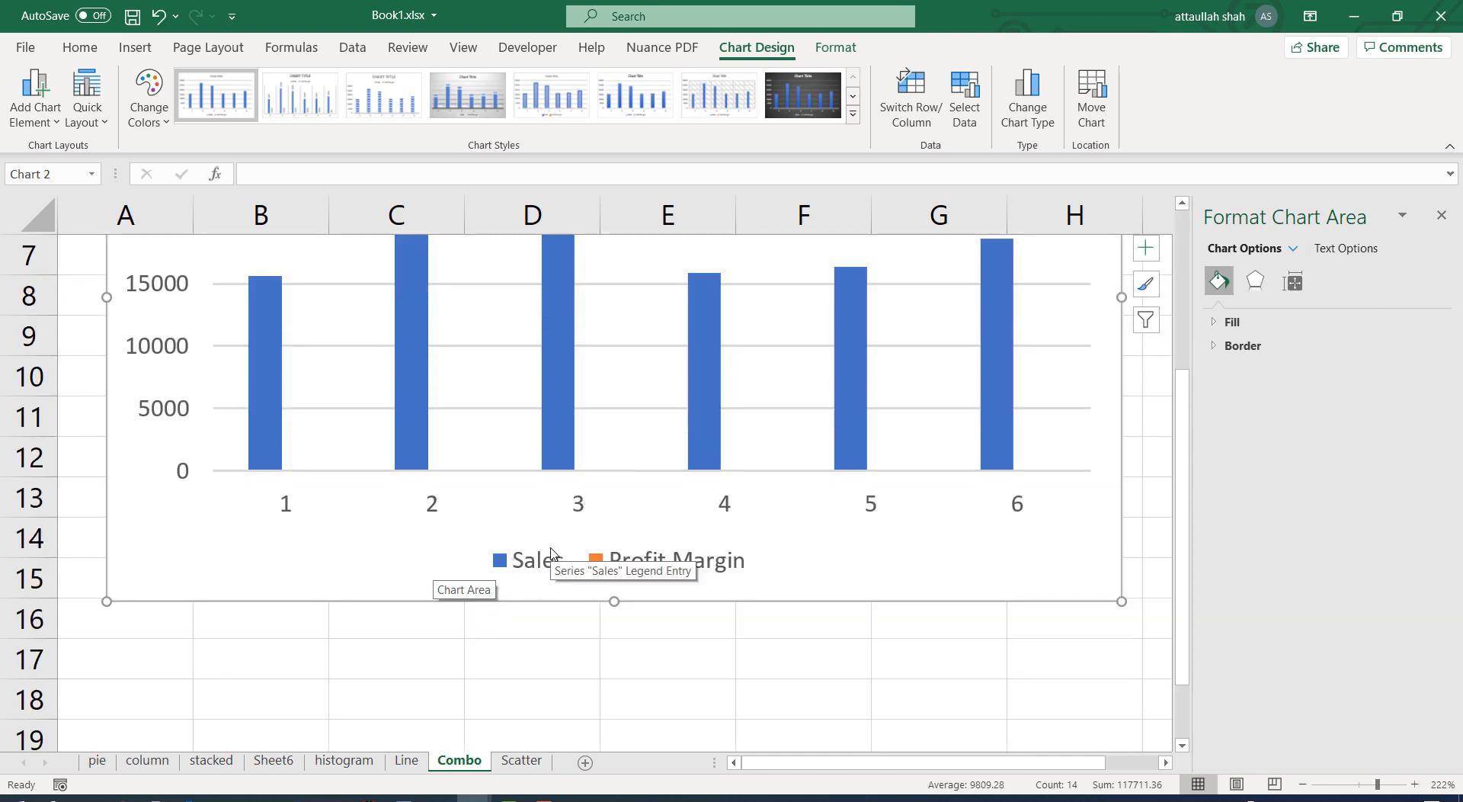
ctrl+scroll(598, 524, down, 5)
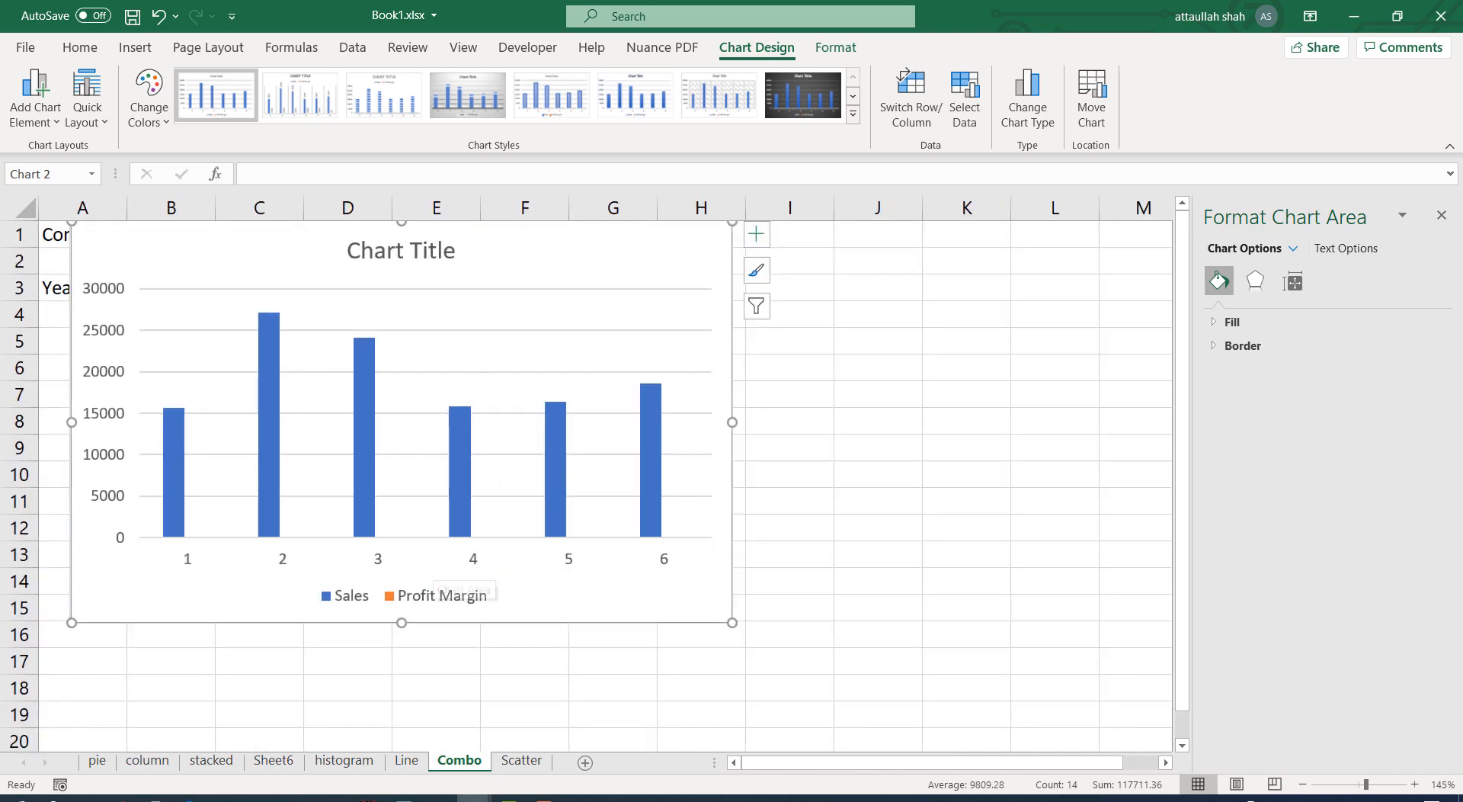
click(1441, 216)
click(660, 301)
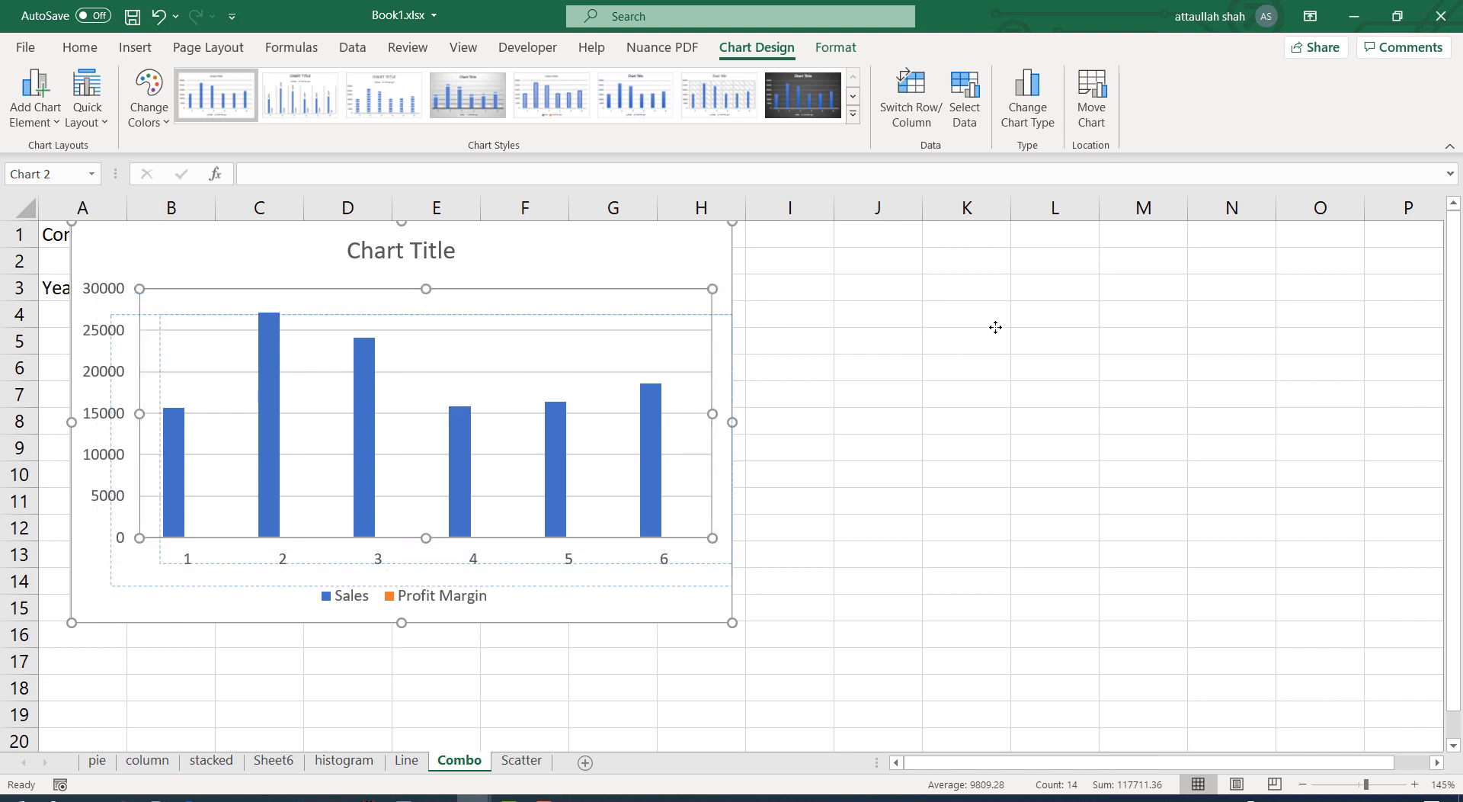
drag(1025, 309, 1022, 311)
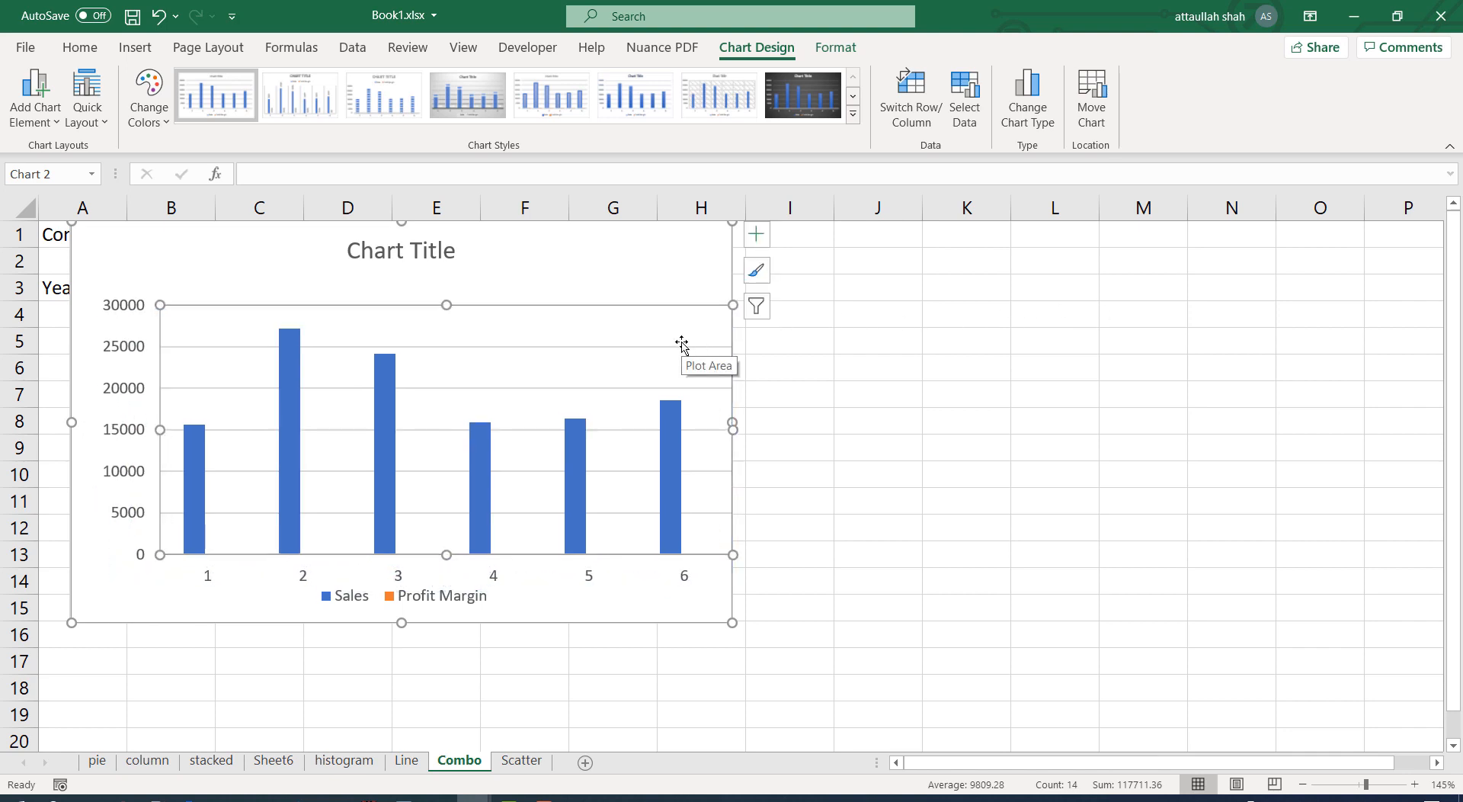
click(785, 511)
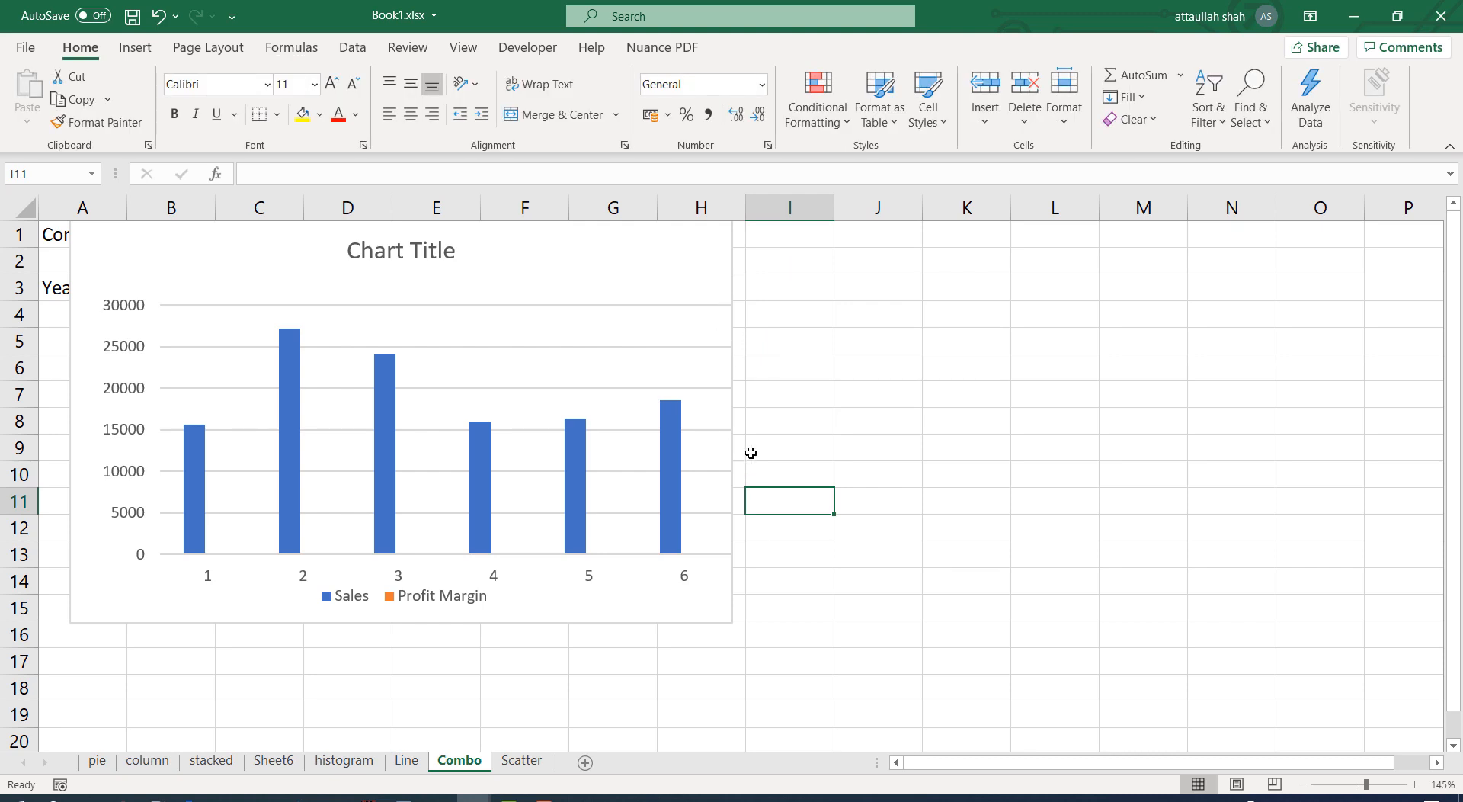
drag(656, 255, 1037, 303)
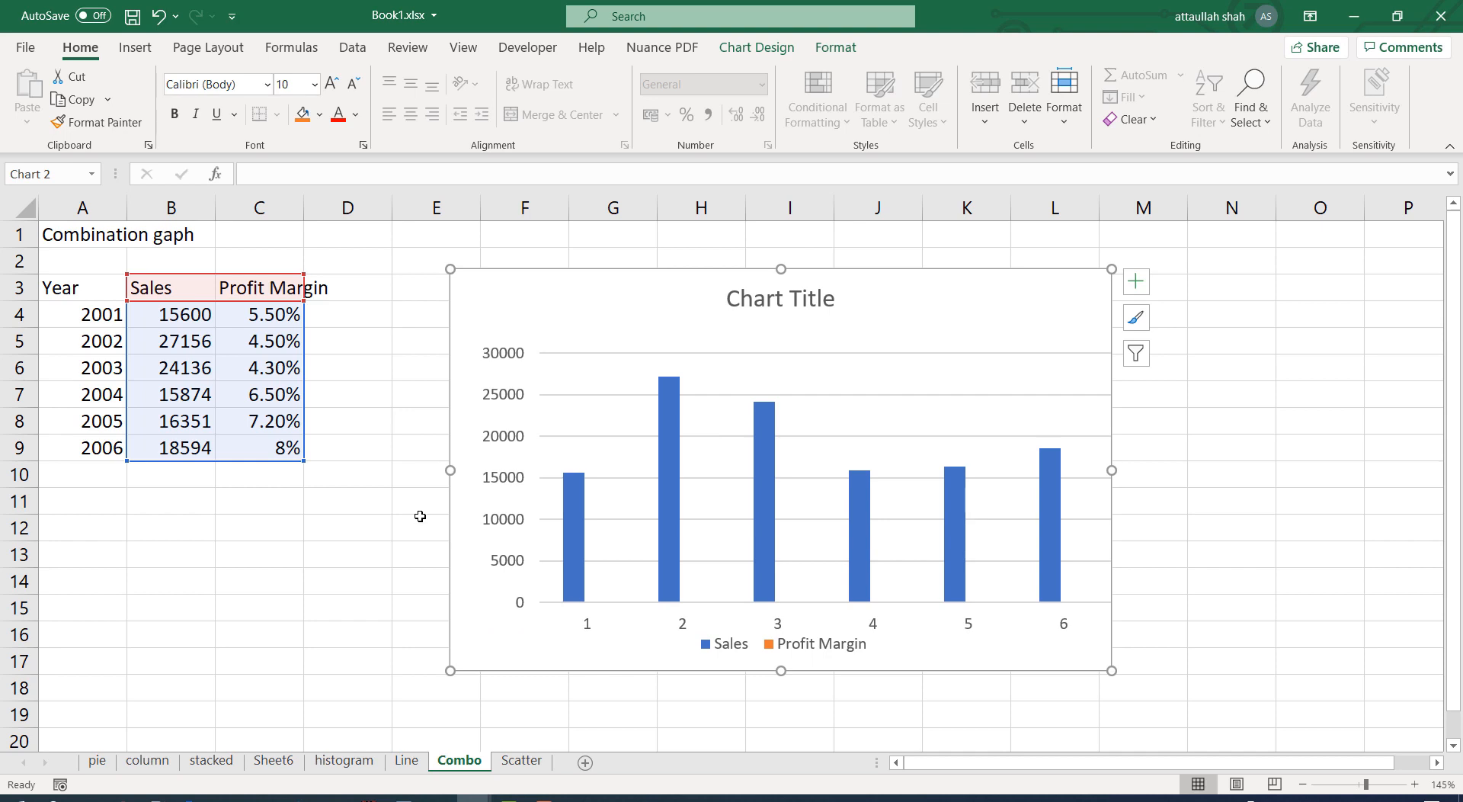
Step: Change the chart type to Combo, with Sales as Clustered Column and Profit Margin as Line
click(176, 316)
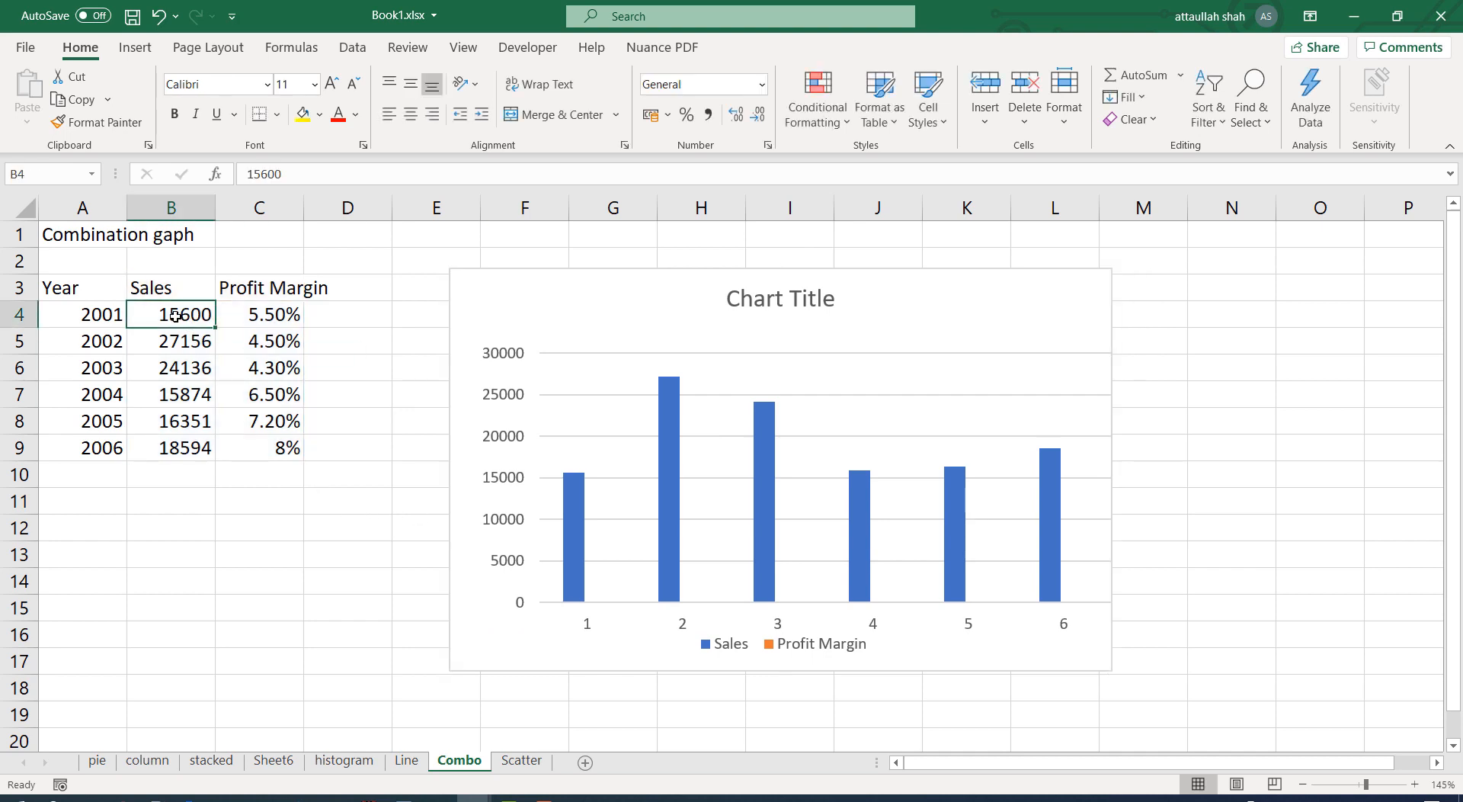
click(260, 315)
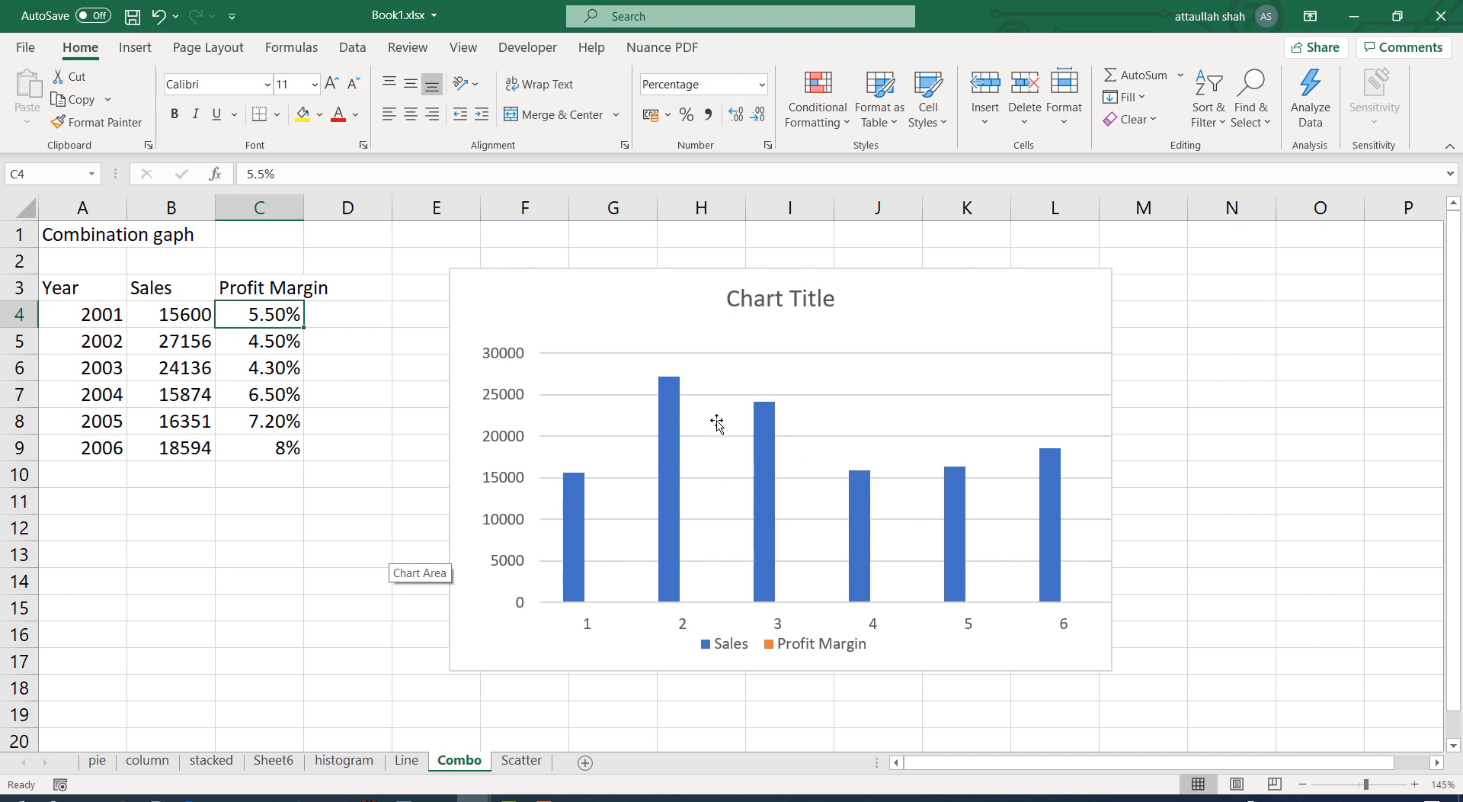
right_click(808, 412)
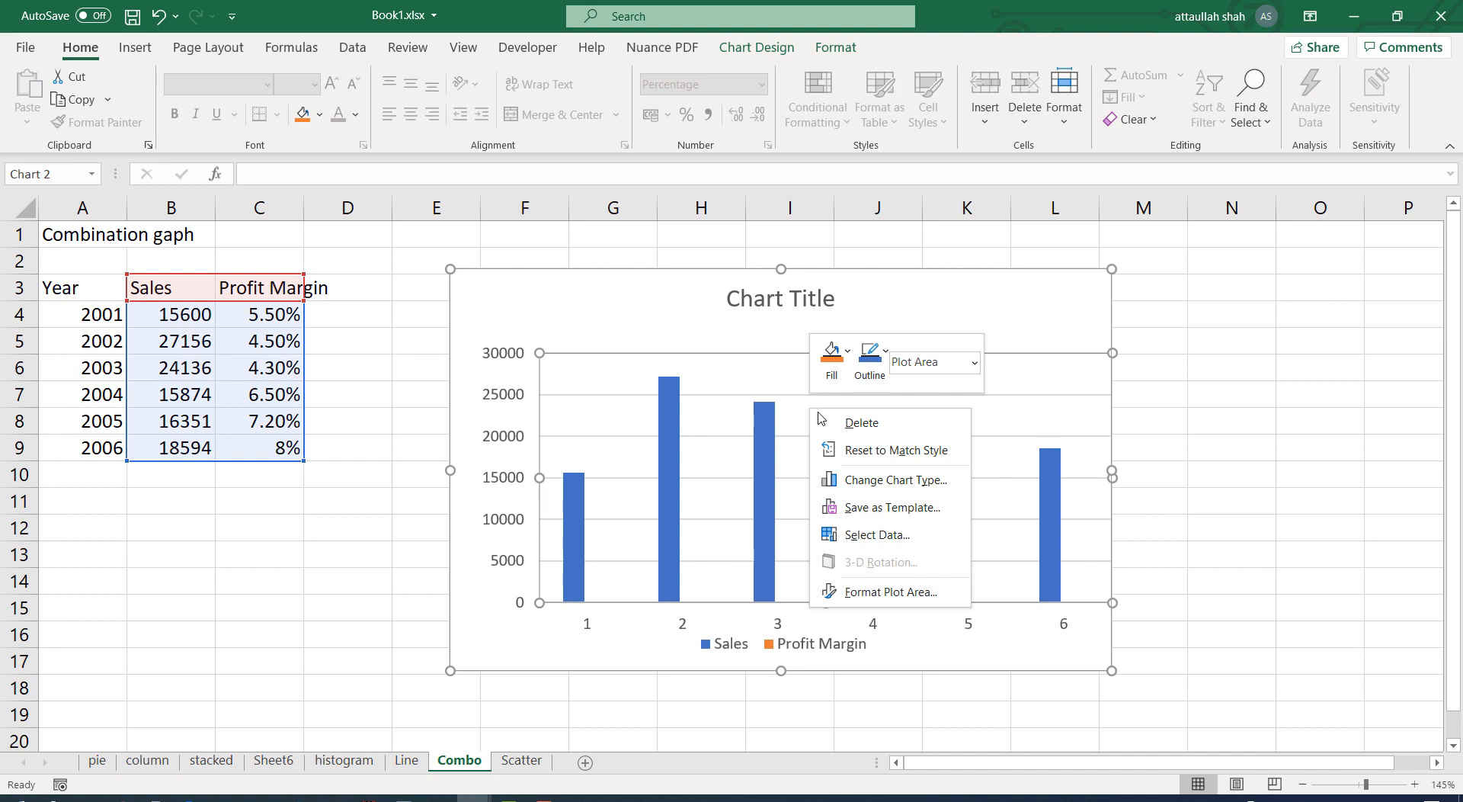
click(874, 480)
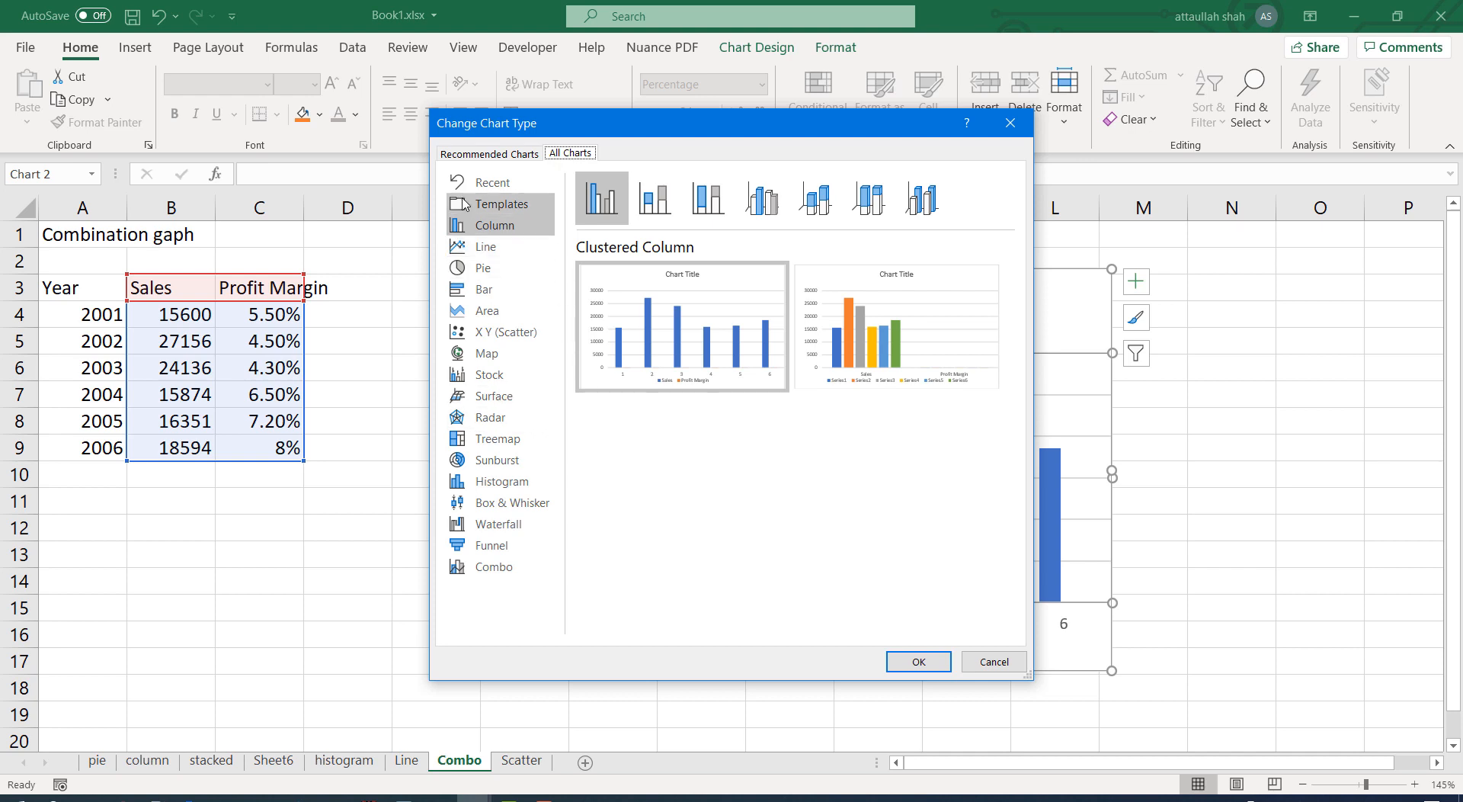
click(512, 570)
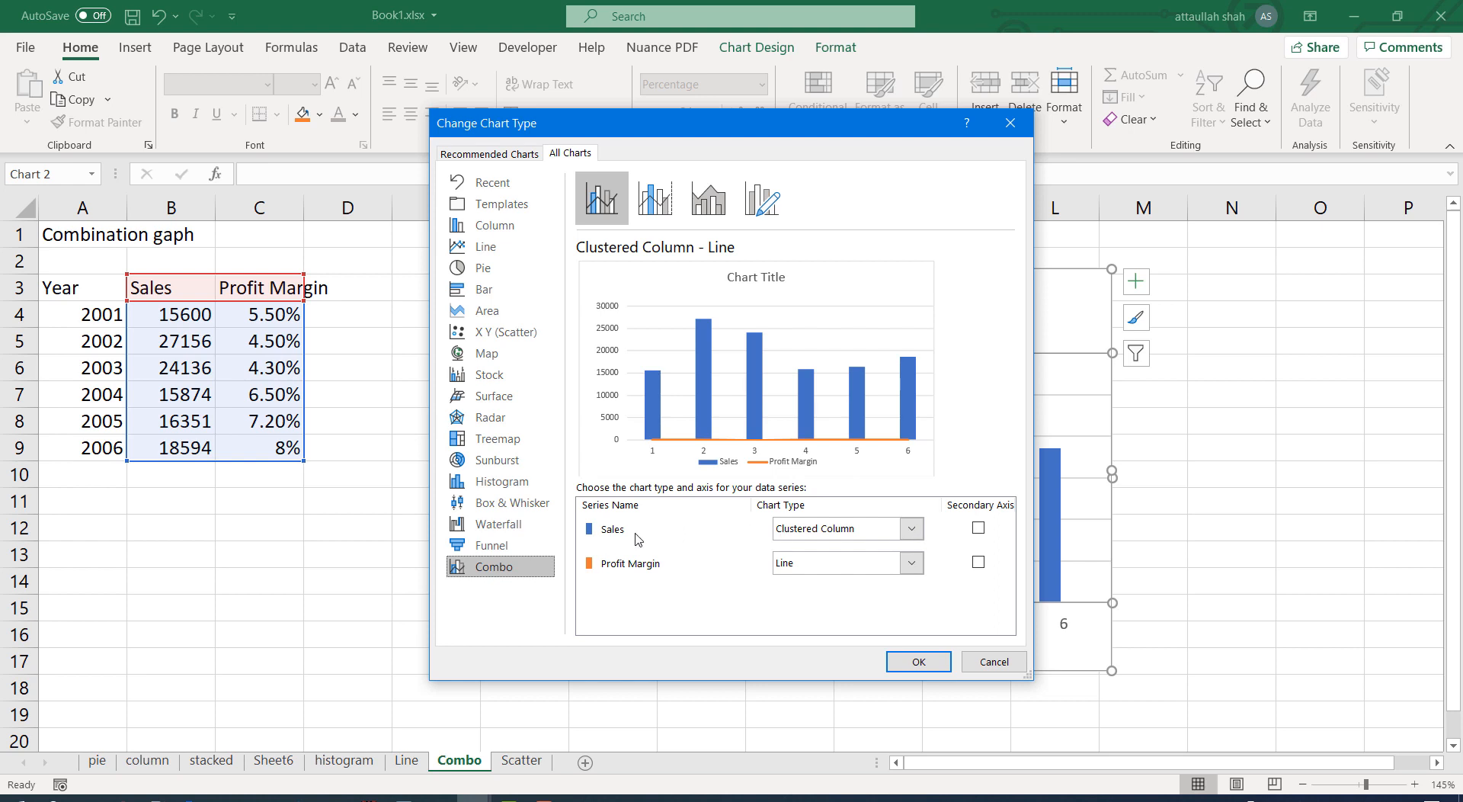
click(911, 530)
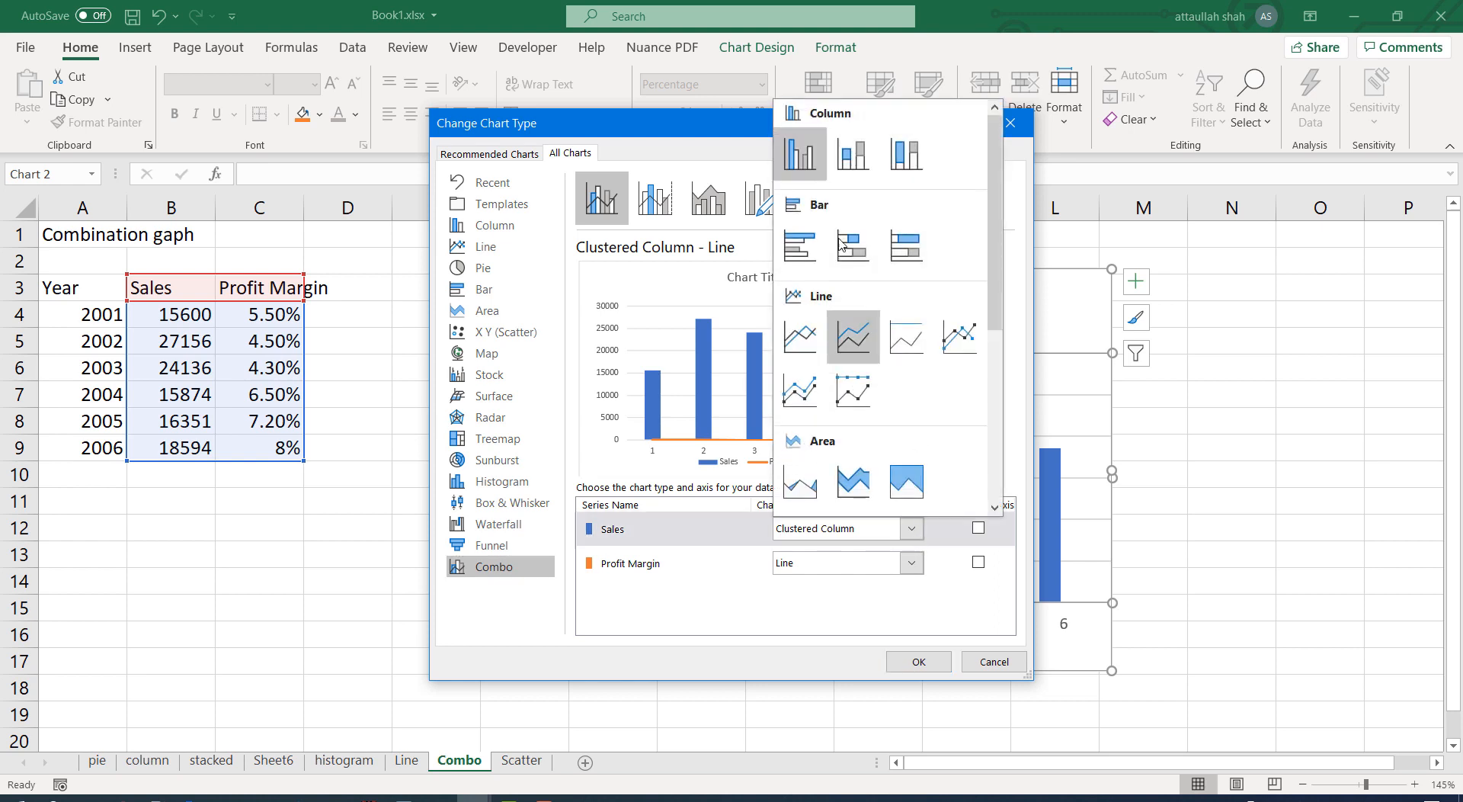
click(800, 154)
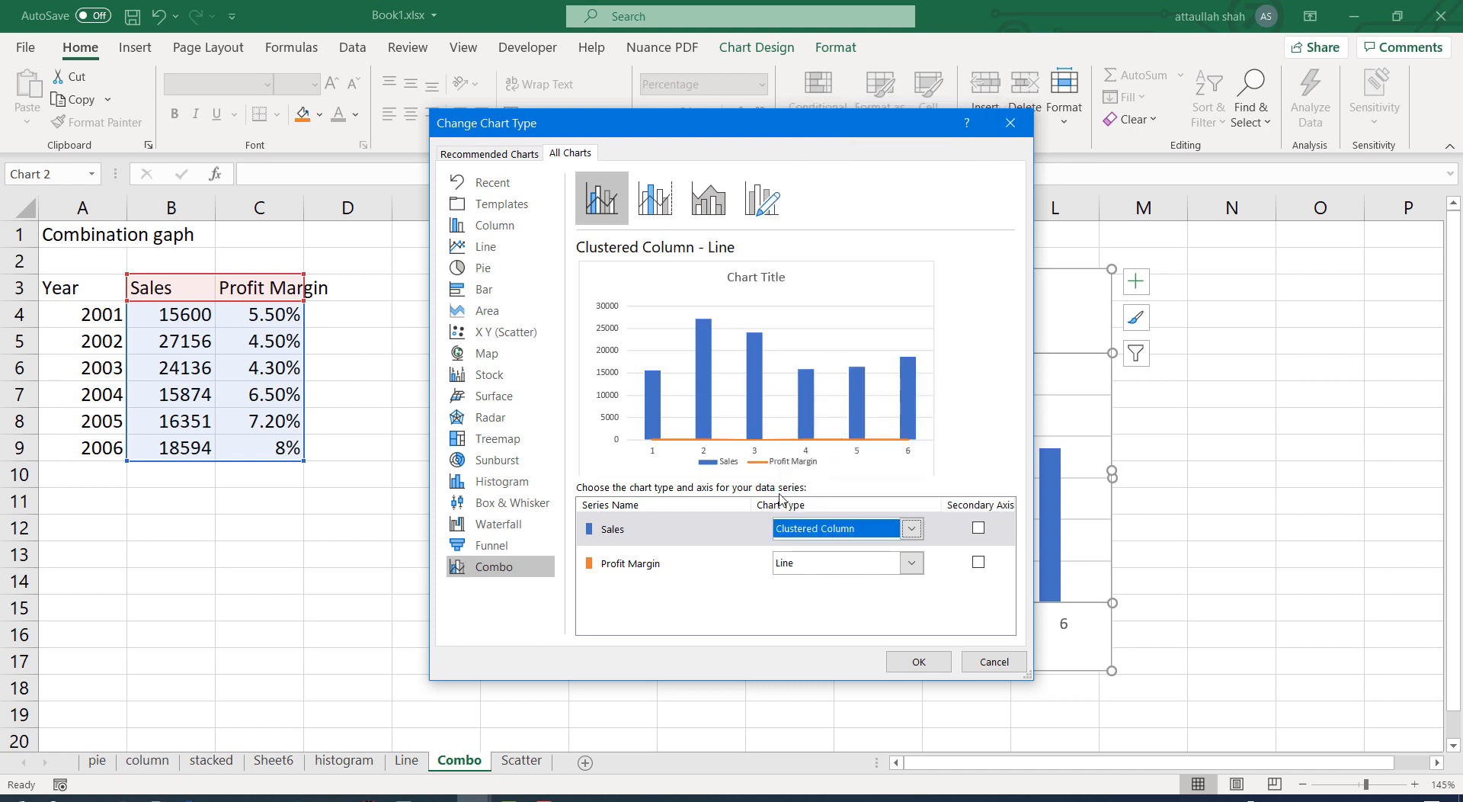
click(913, 564)
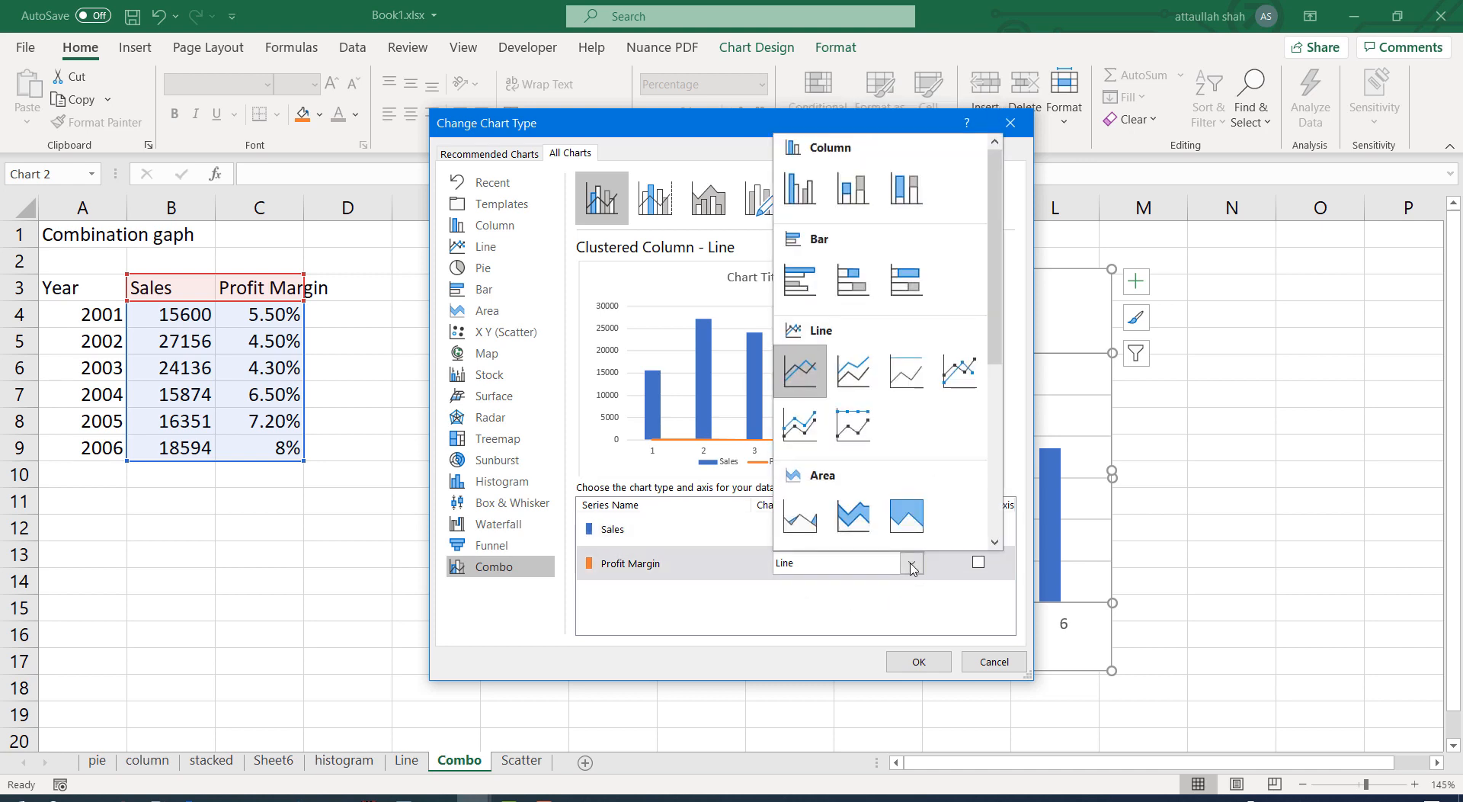
click(799, 389)
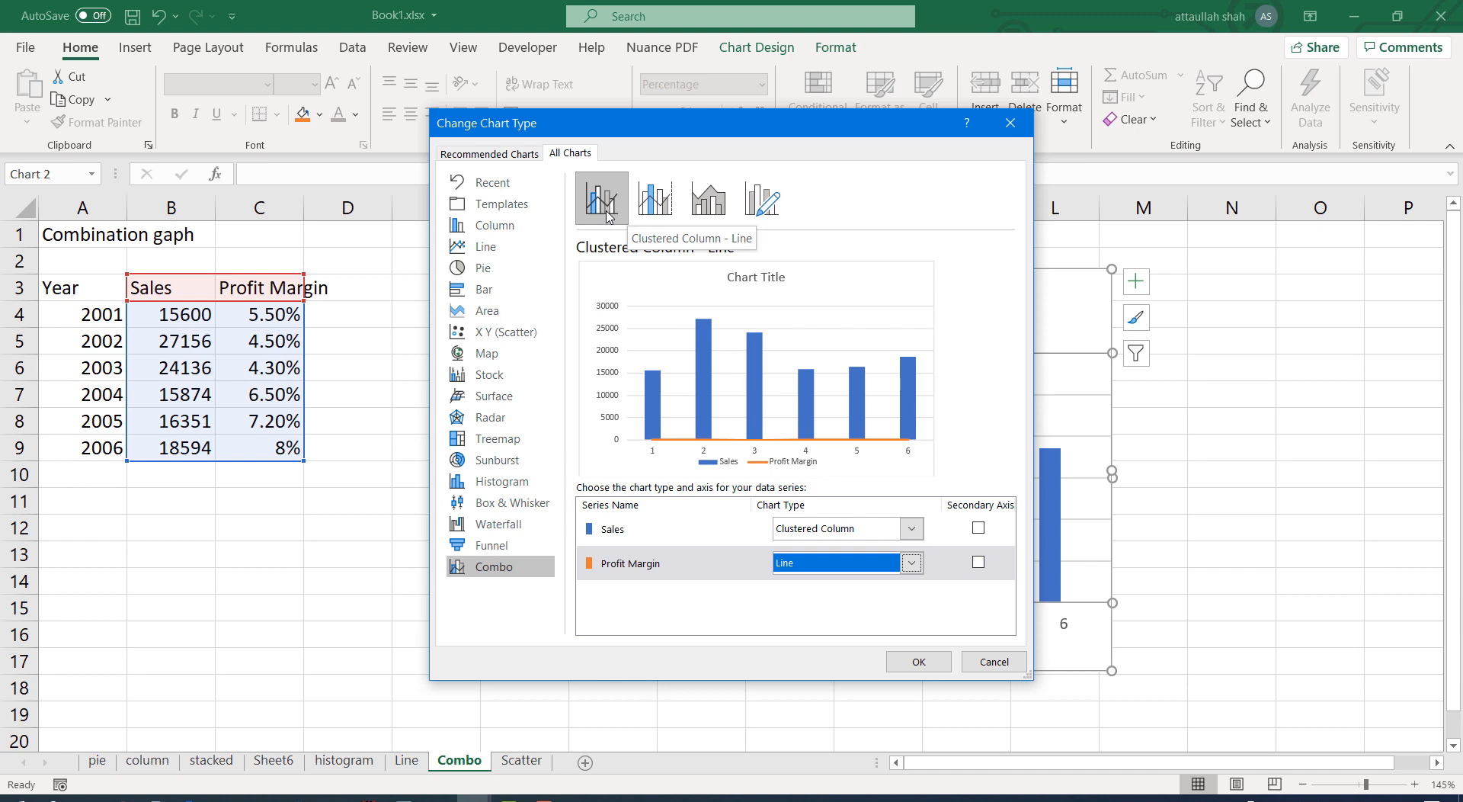
Step: Apply the Clustered Column - Line on Secondary Axis combination to the Sales and Profit Margin chart
click(660, 207)
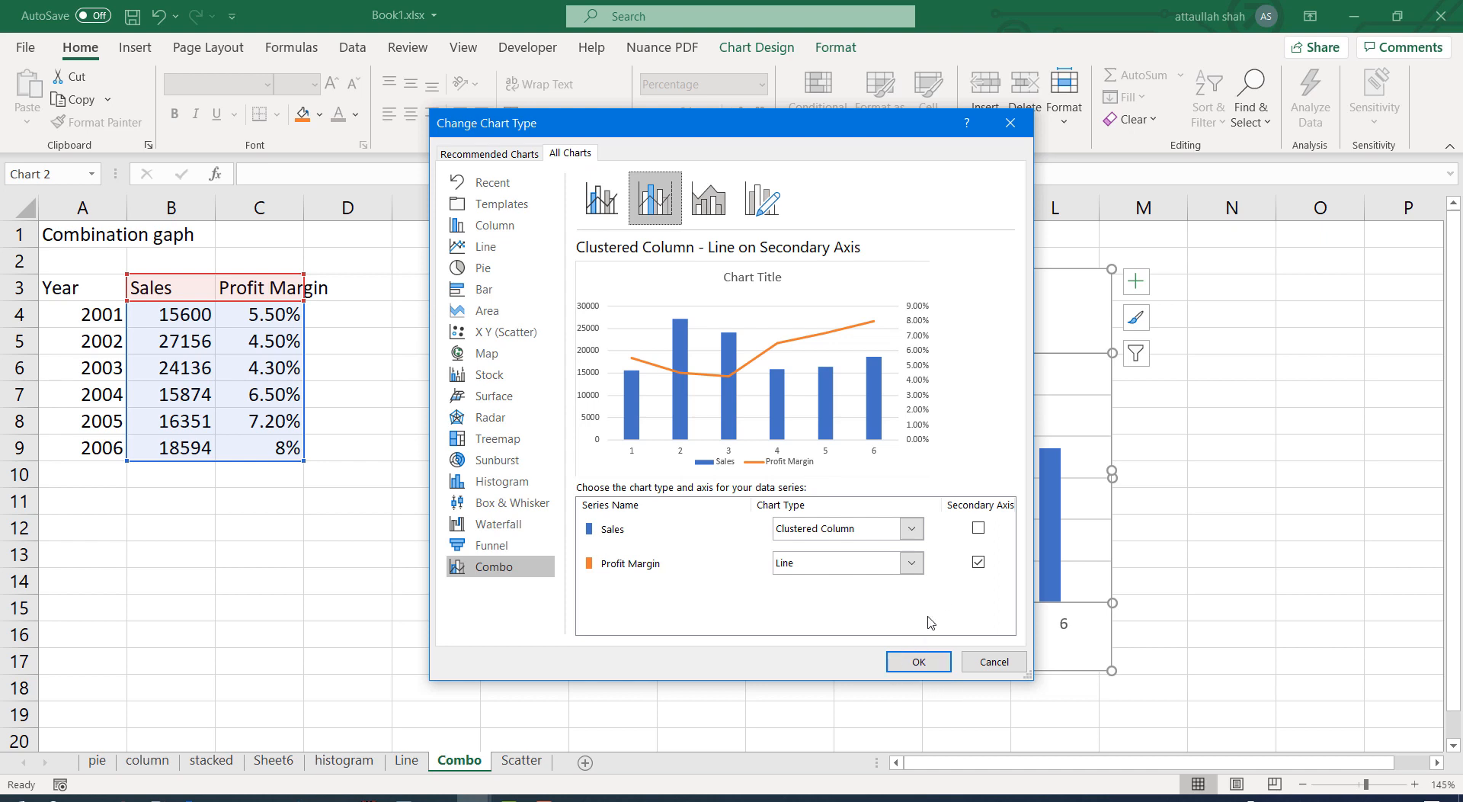
click(905, 665)
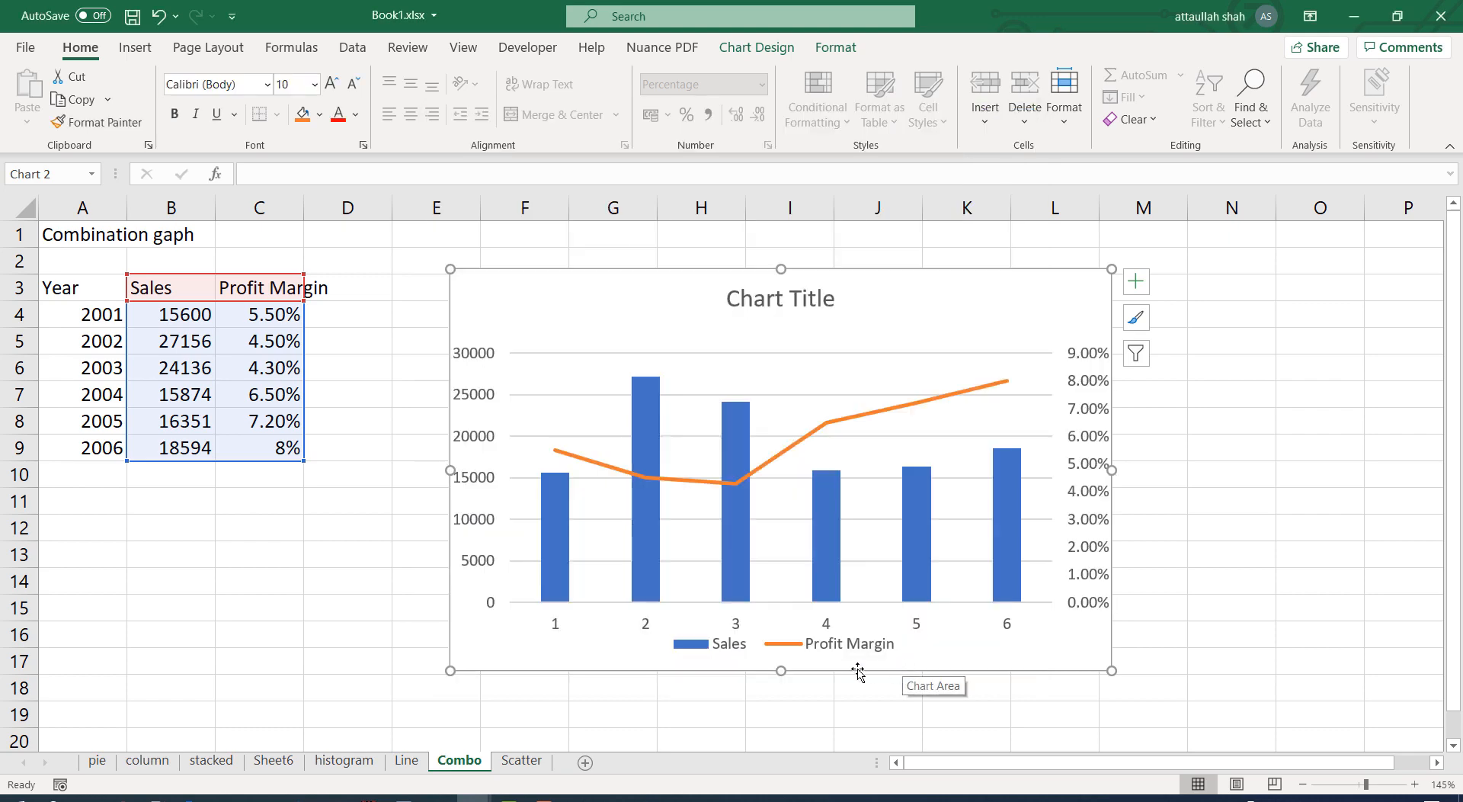
click(823, 717)
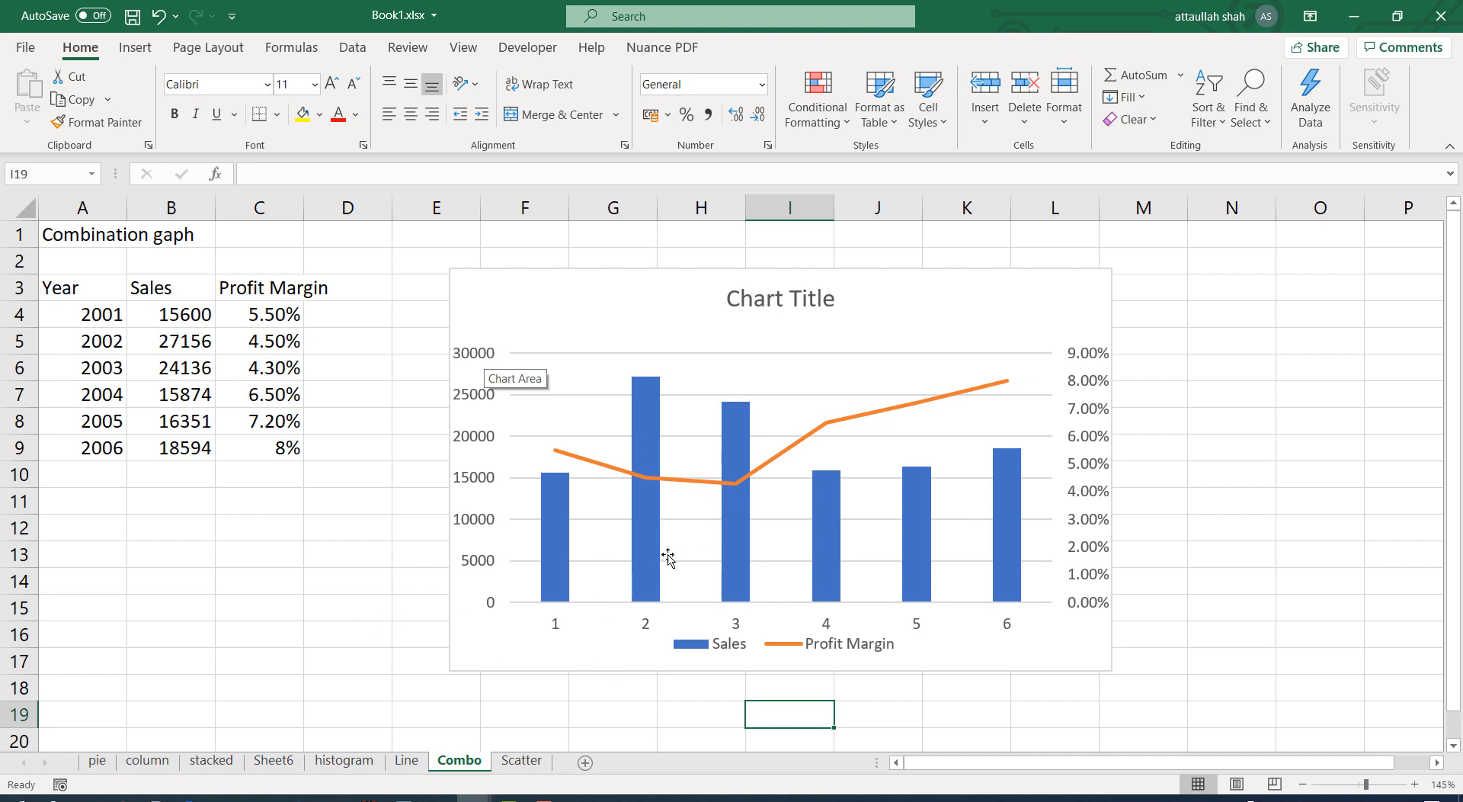
Step: Set the combo chart's horizontal axis labels to the years in A4:A9
right_click(696, 538)
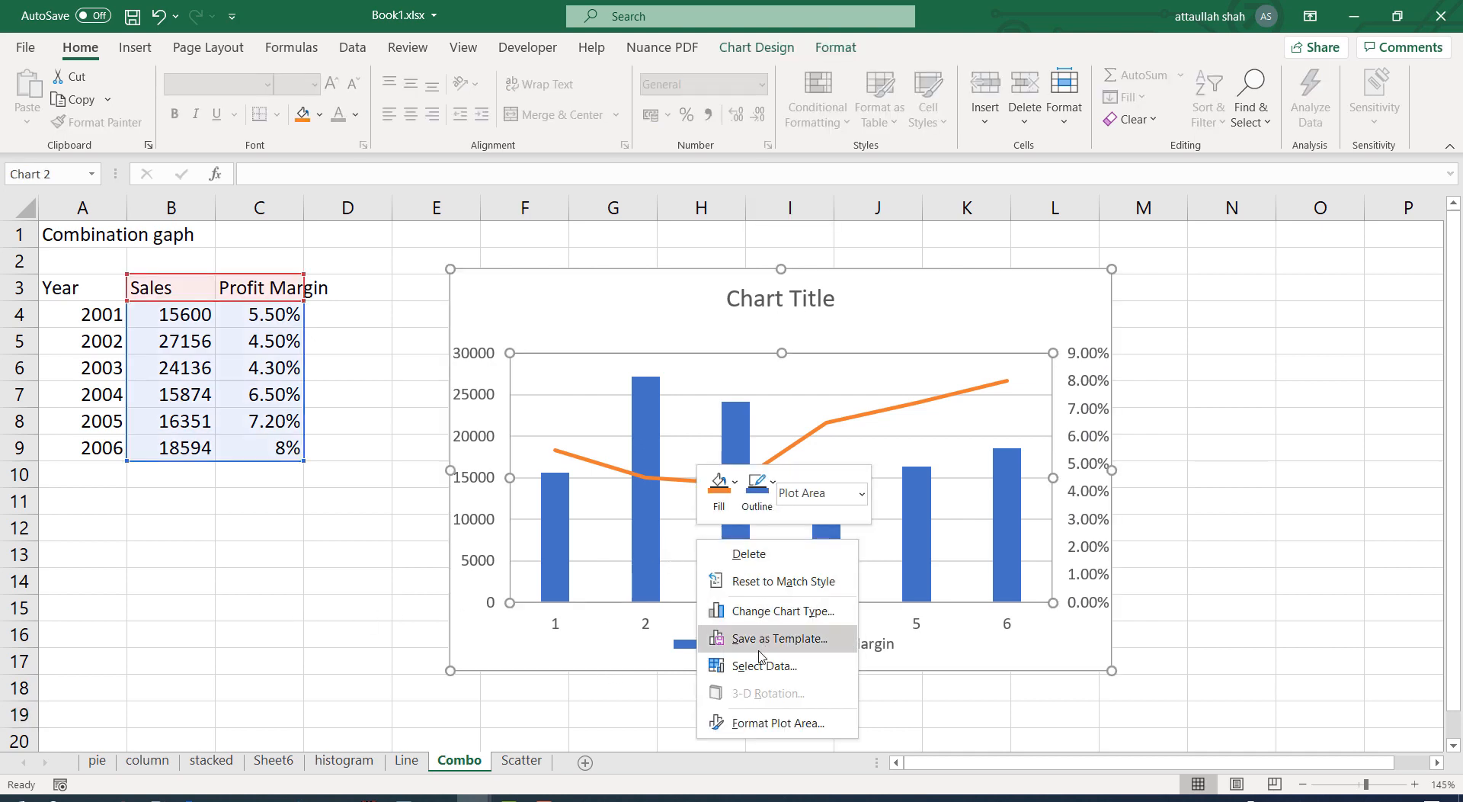
click(758, 667)
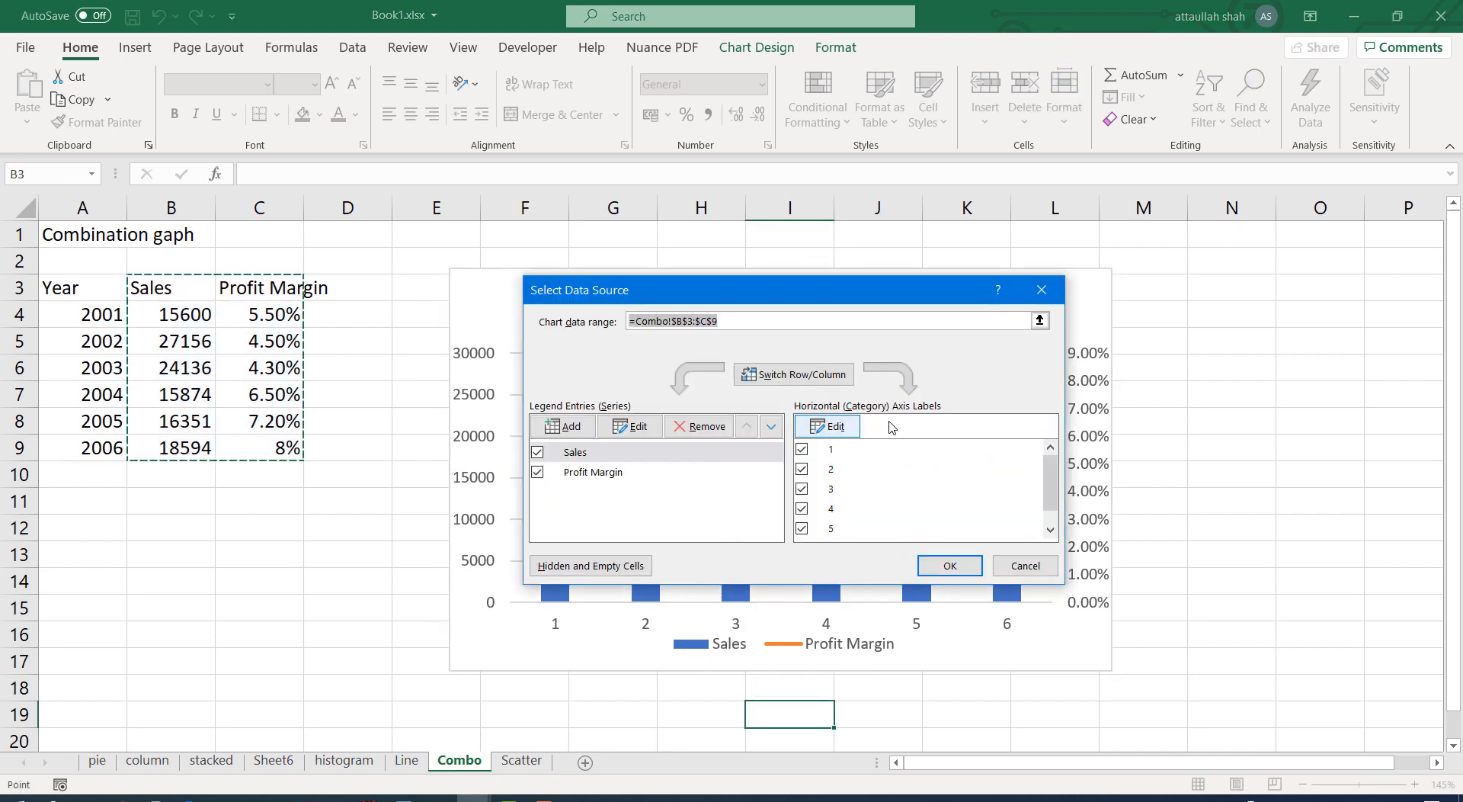
click(838, 429)
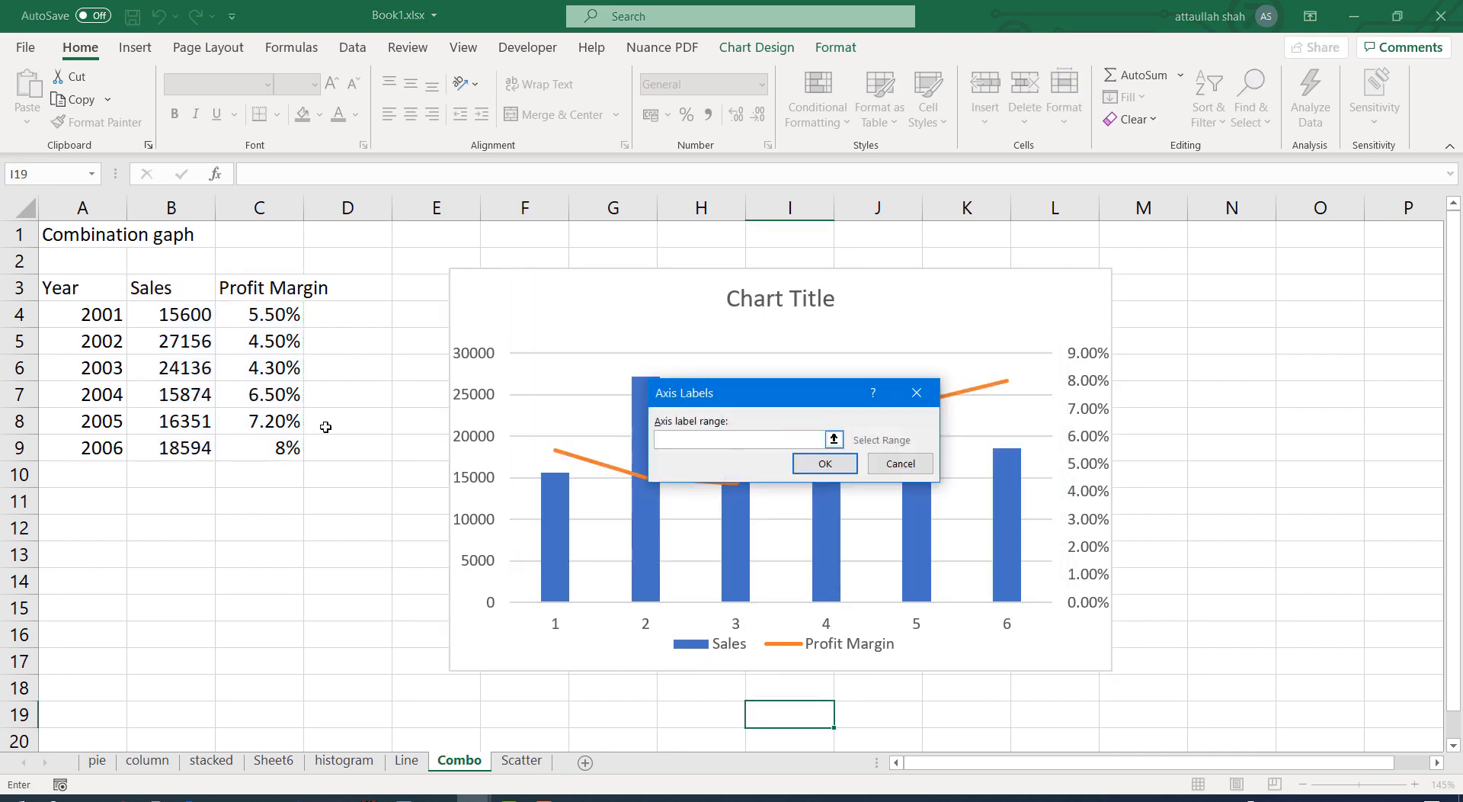
drag(84, 319, 88, 438)
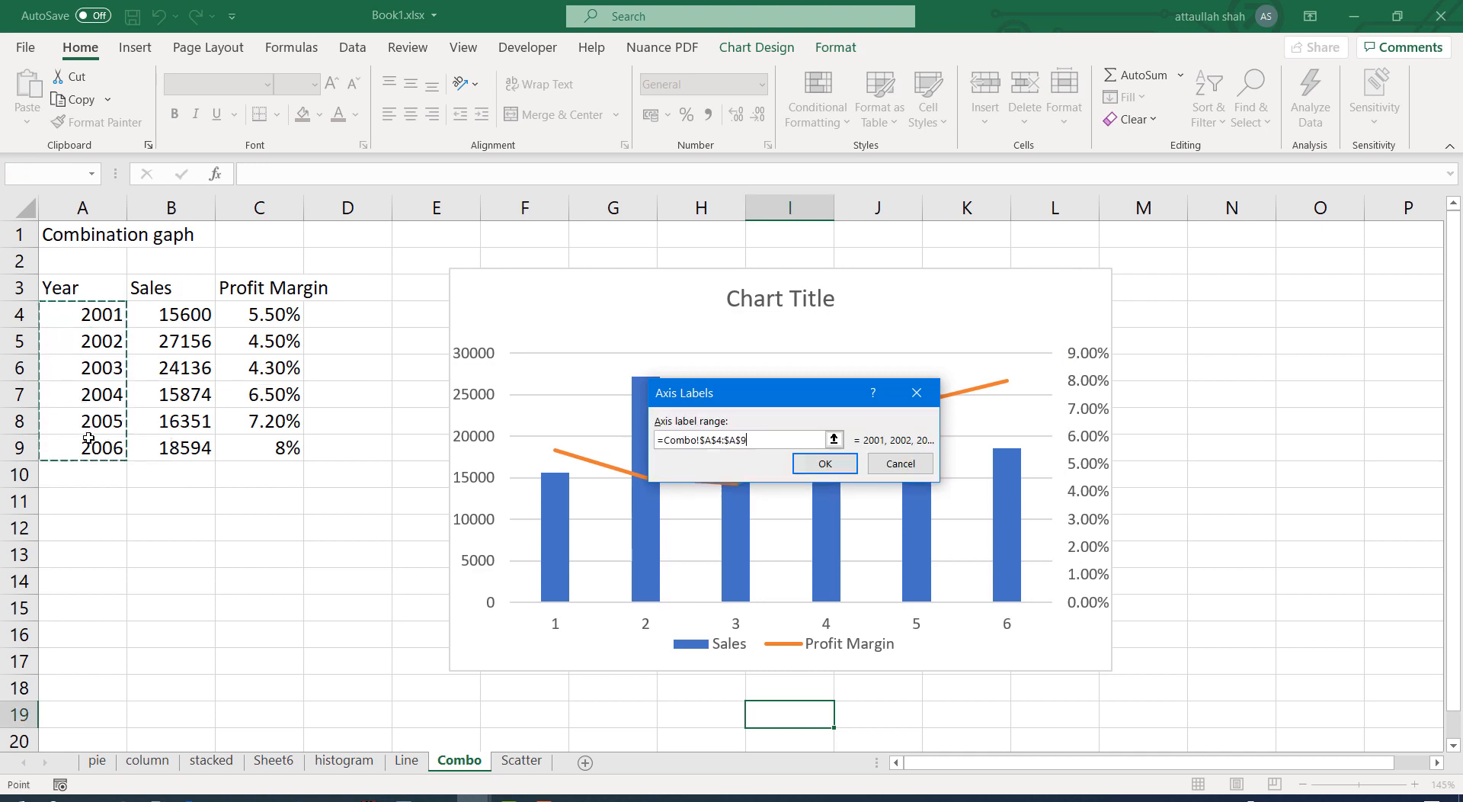
click(825, 463)
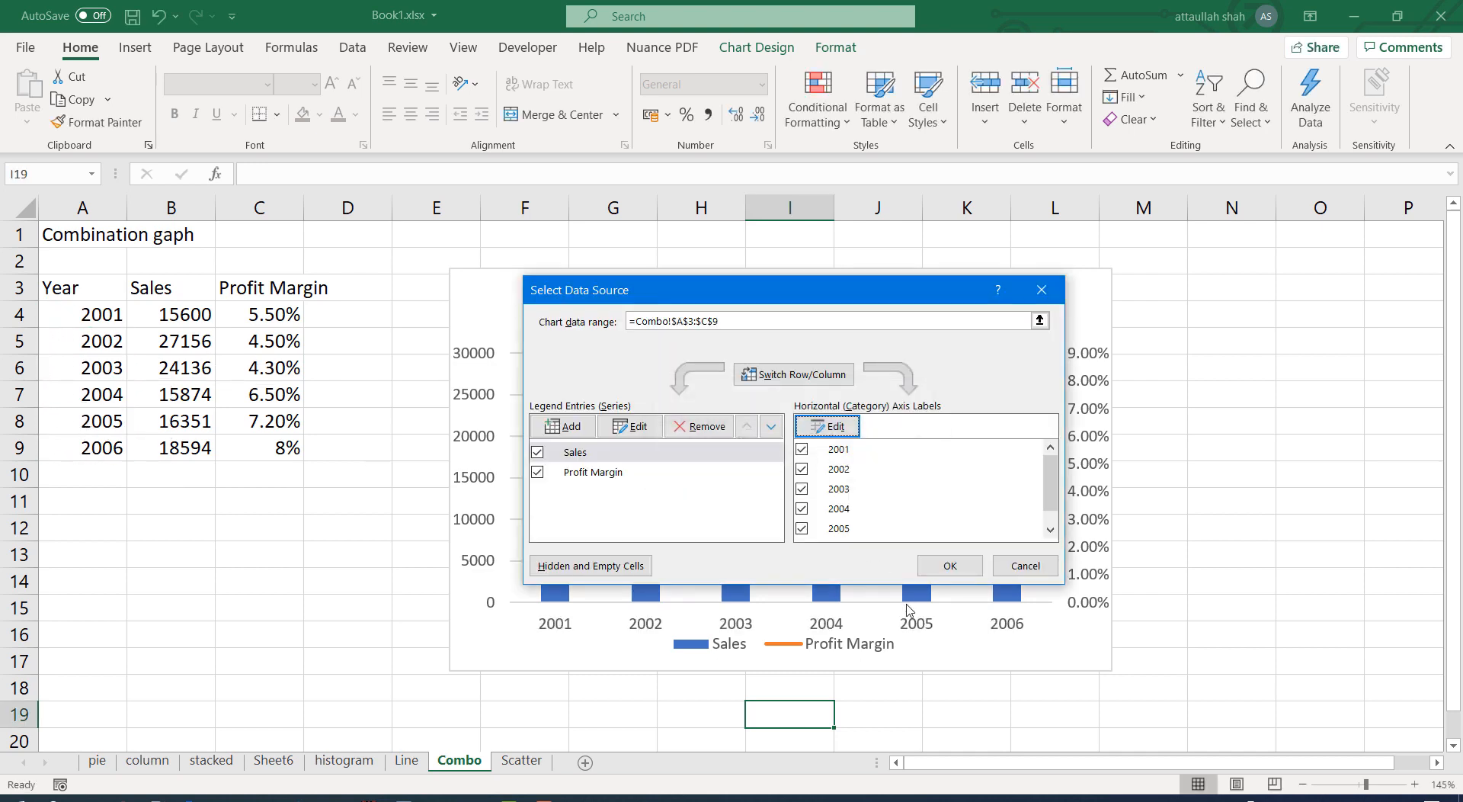
click(945, 566)
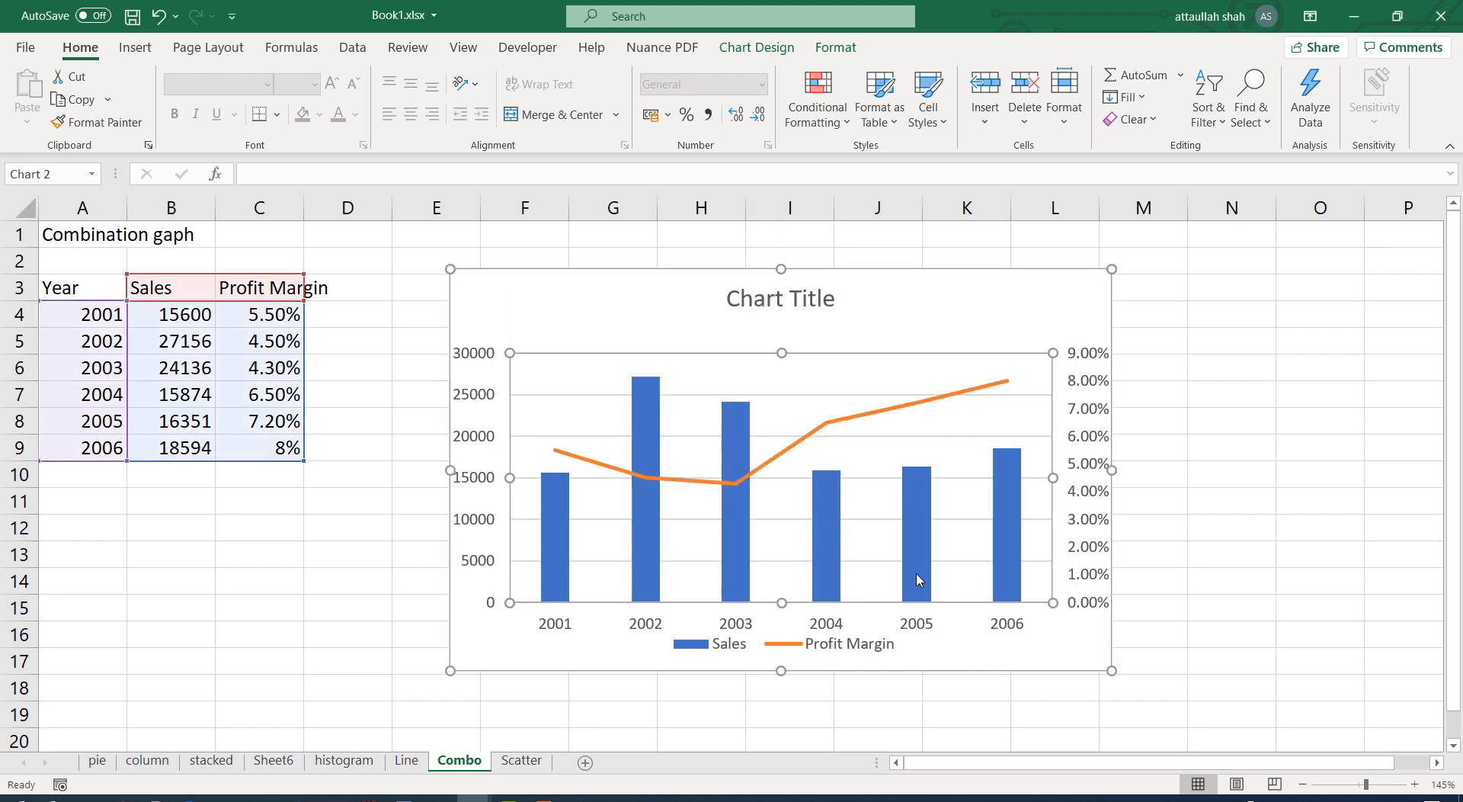
click(673, 698)
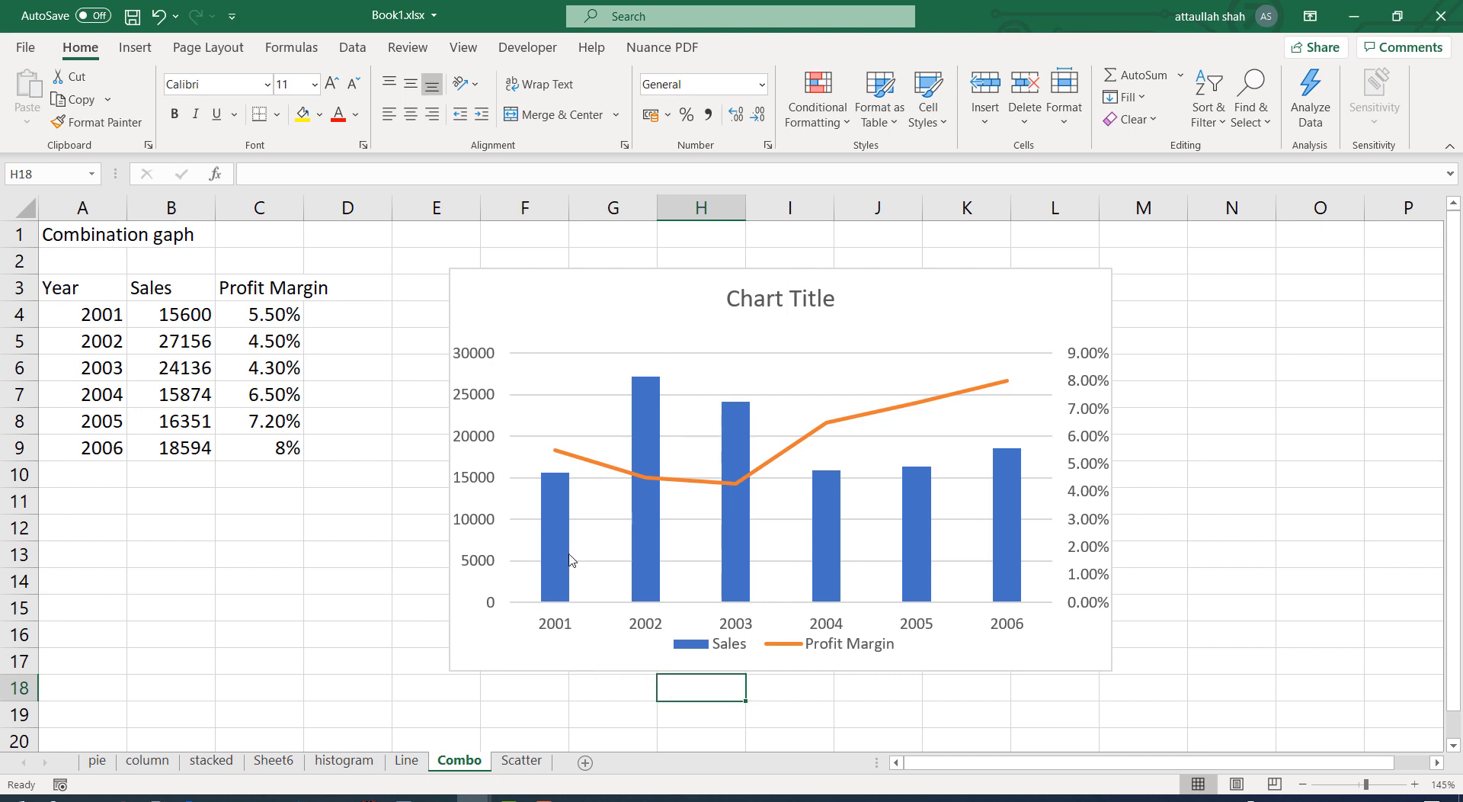
Step: Examine the yearly Sales columns against the Profit Margin line in the combo chart
mouse_move(564, 558)
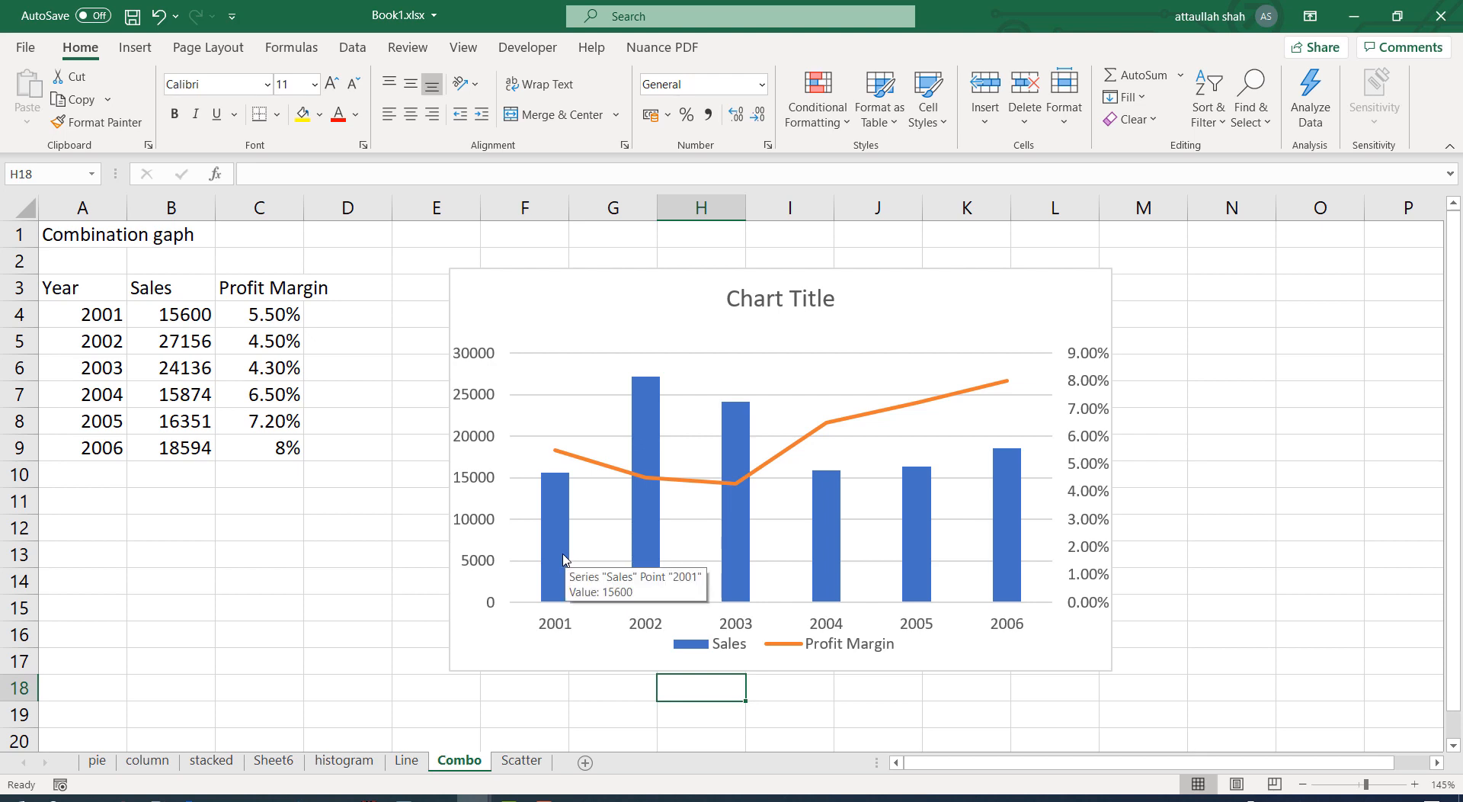
mouse_move(1021, 555)
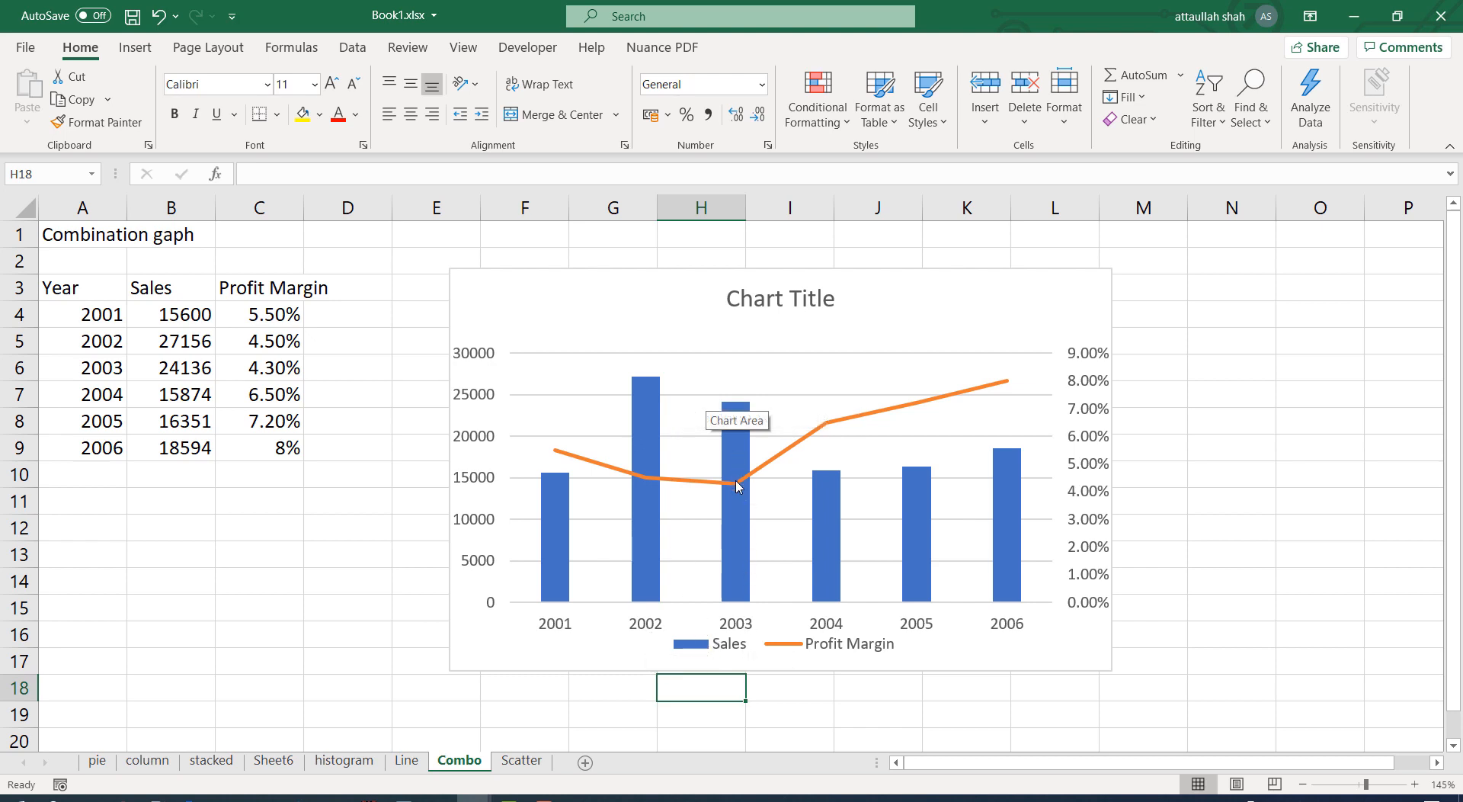
mouse_move(642, 479)
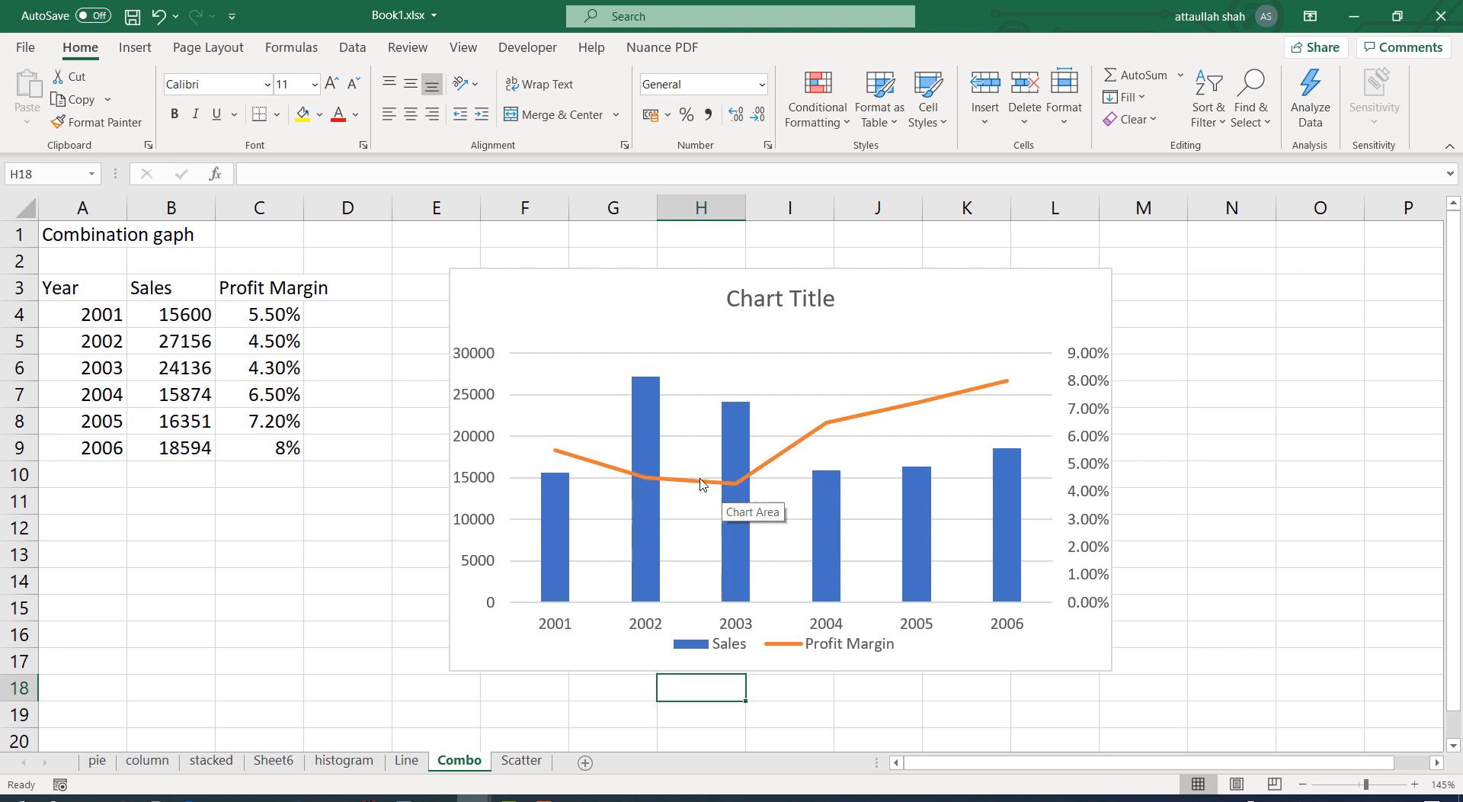
mouse_move(741, 489)
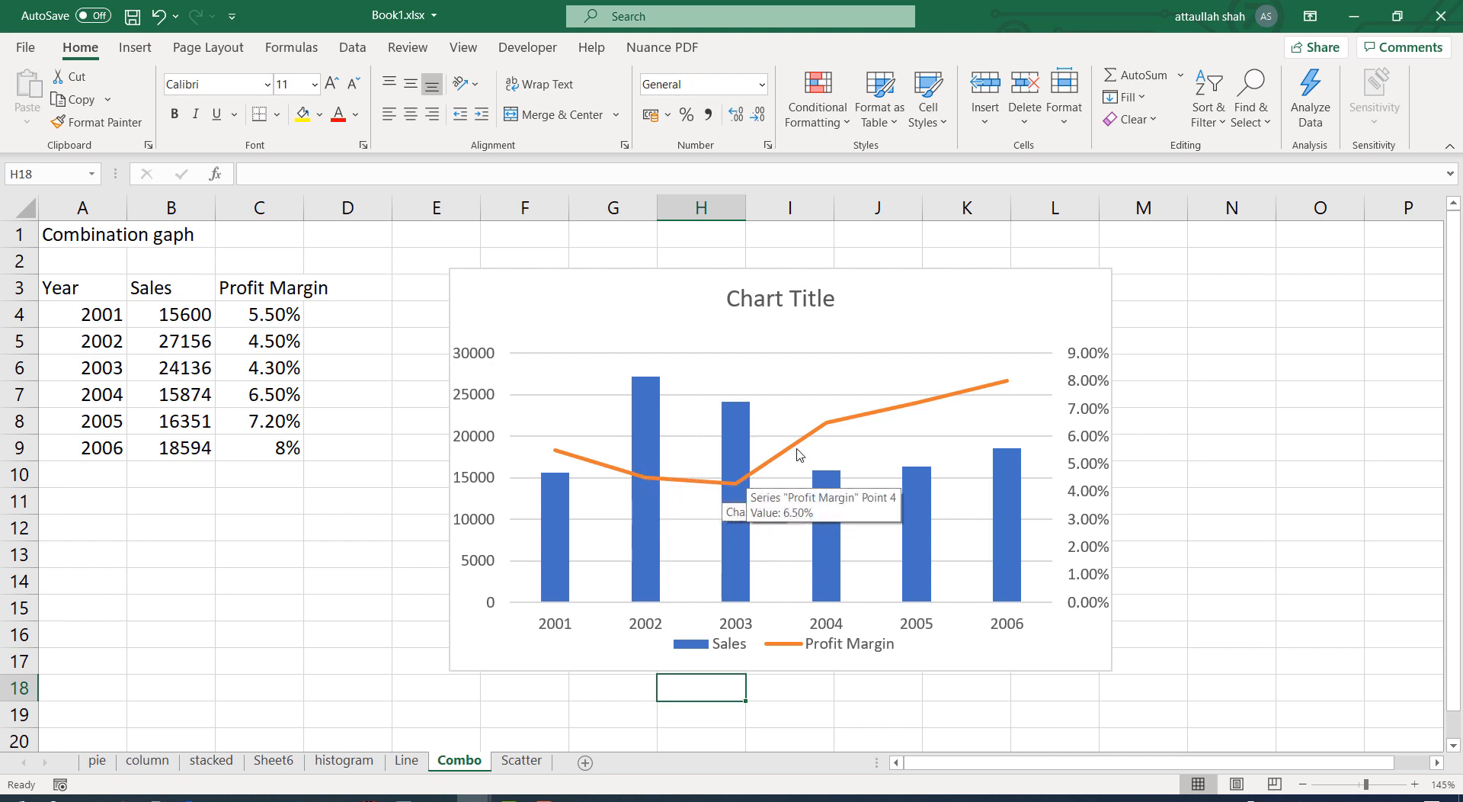
mouse_move(902, 415)
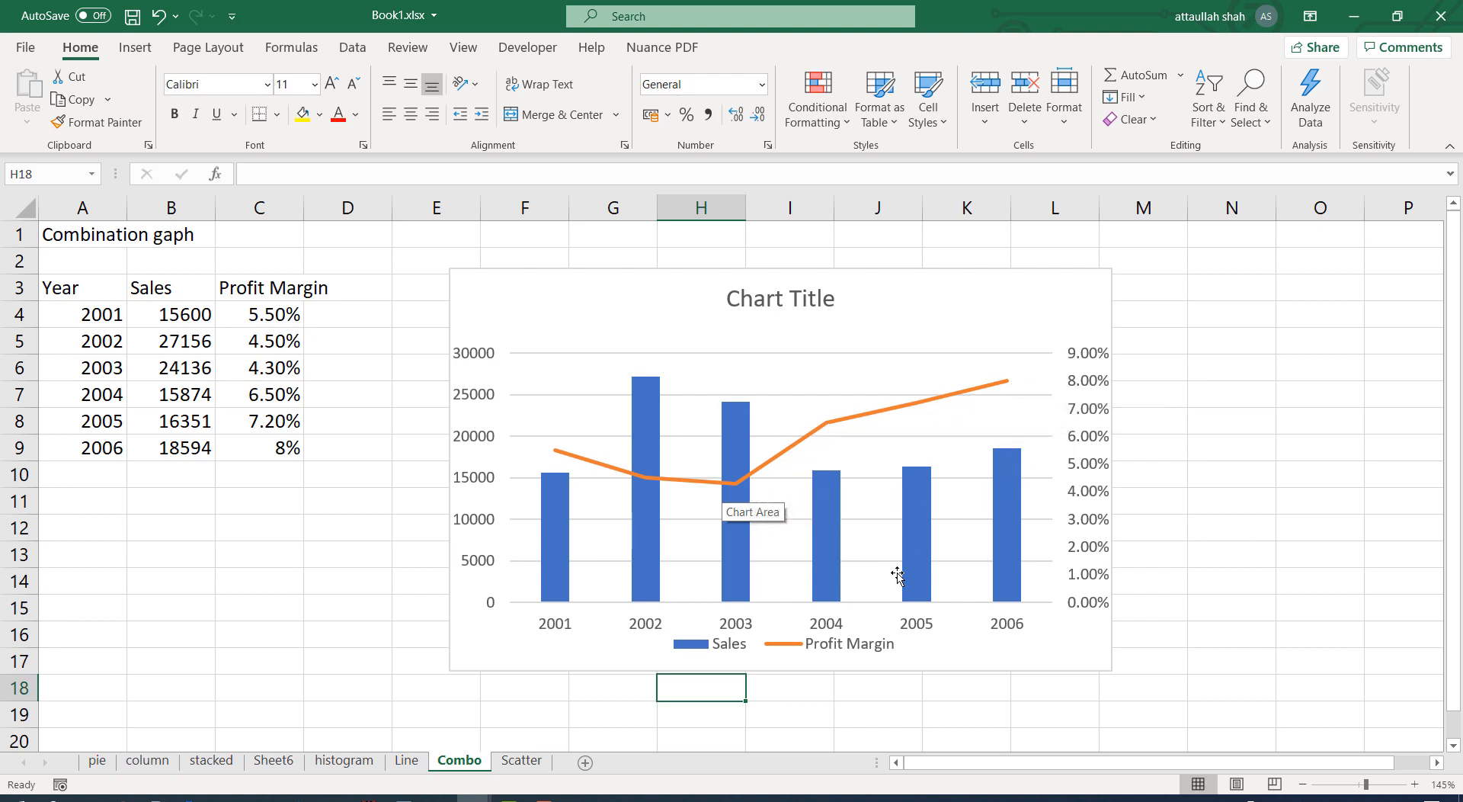
click(807, 716)
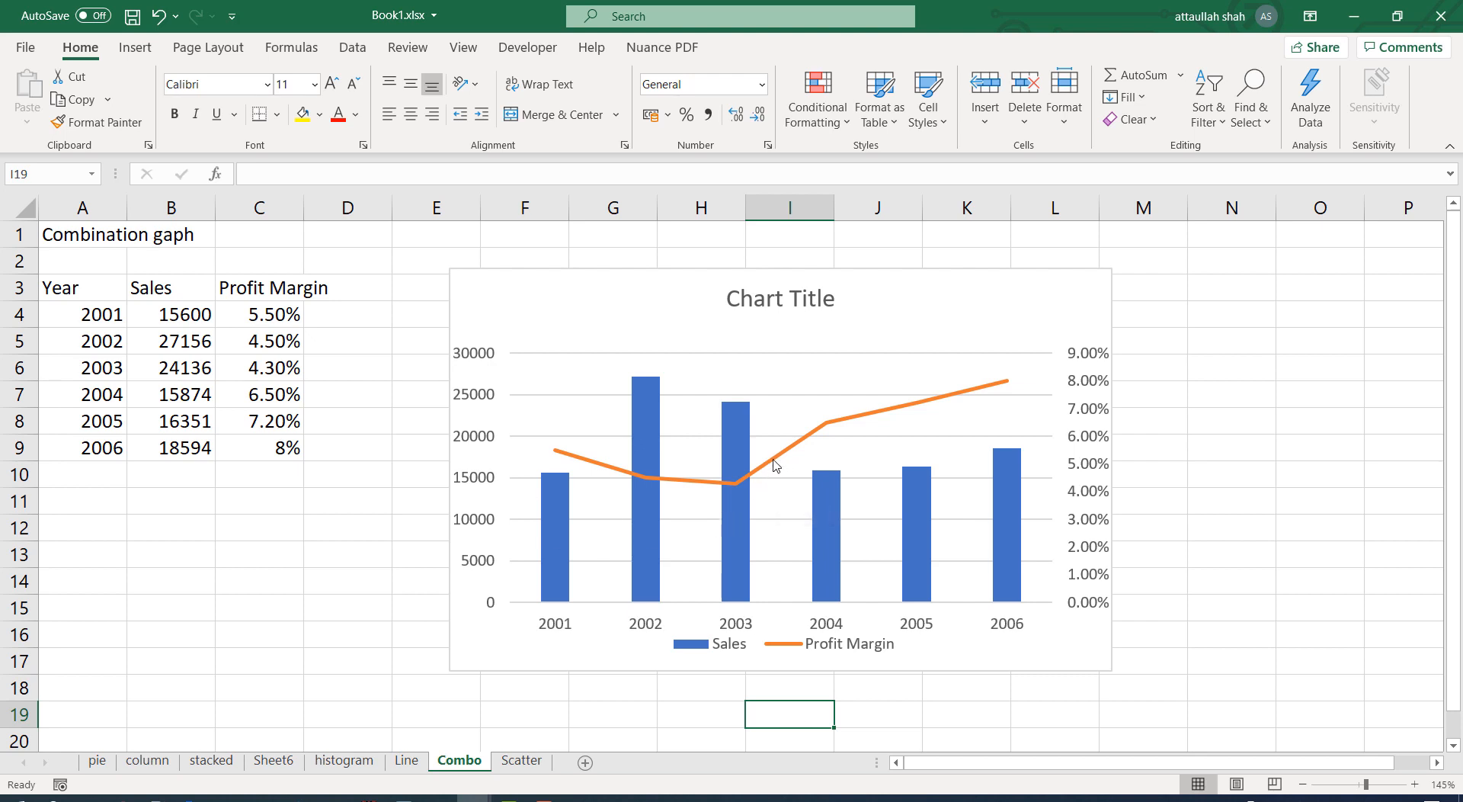
mouse_move(783, 455)
mouse_move(1003, 384)
mouse_move(918, 483)
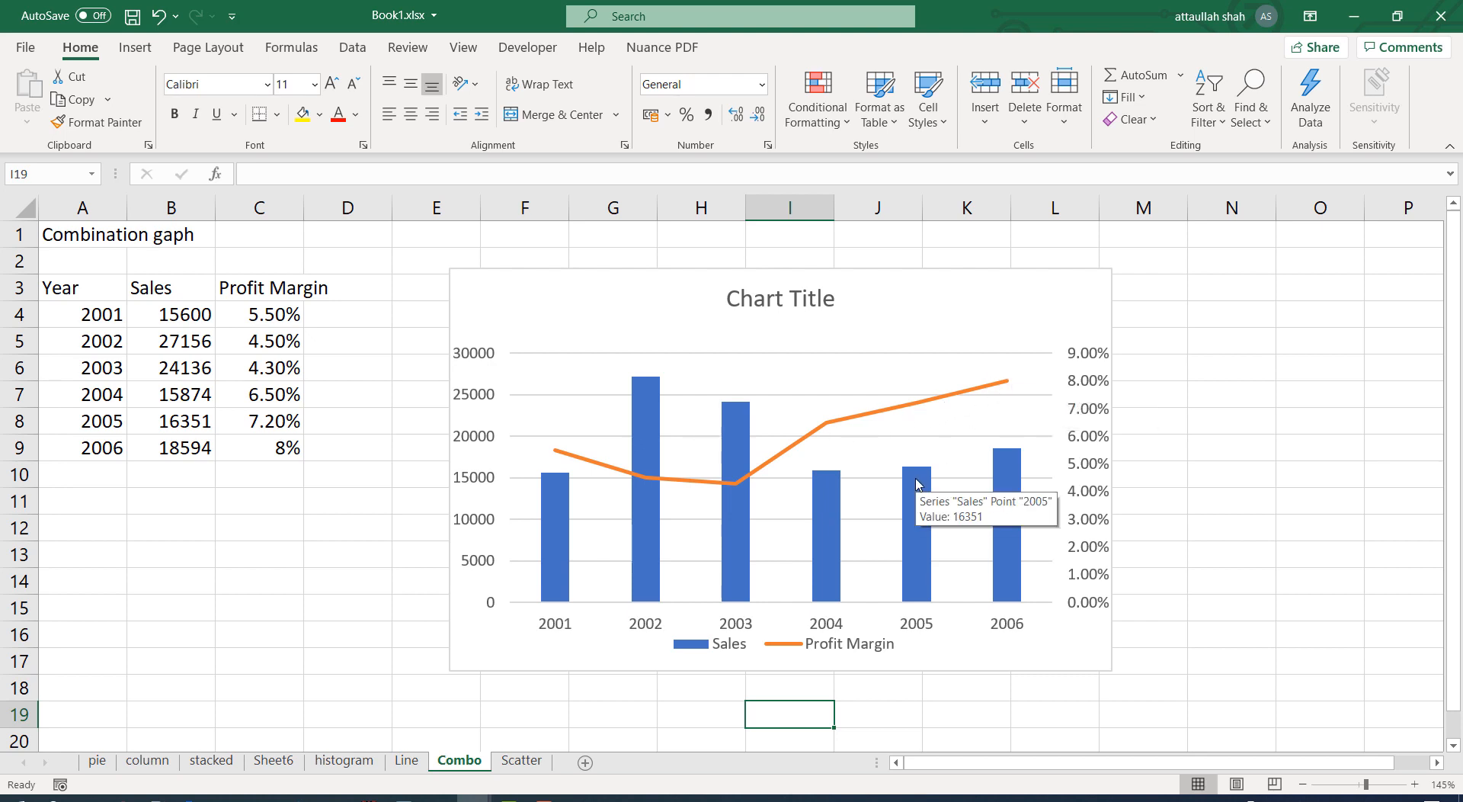